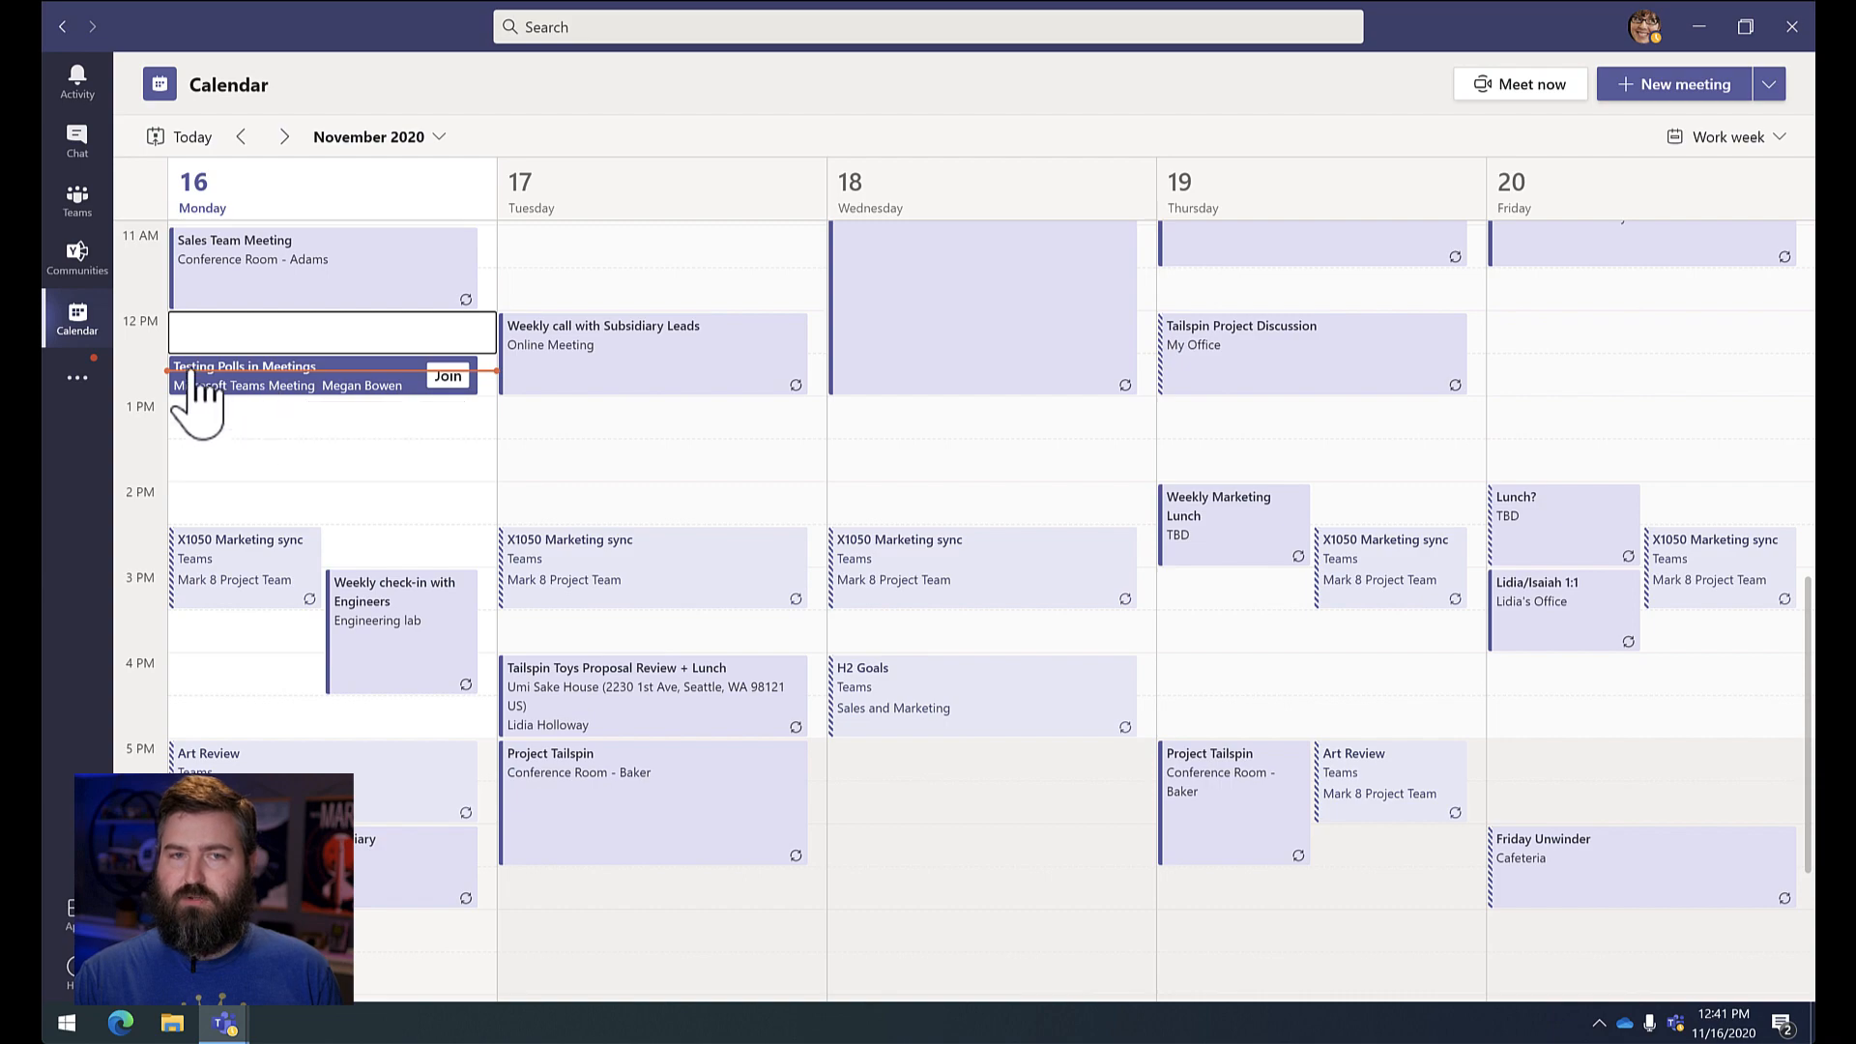
- Open the Testing Polls in Meetings event for editing and add the Forms app to it as a tab
left_click(272, 385)
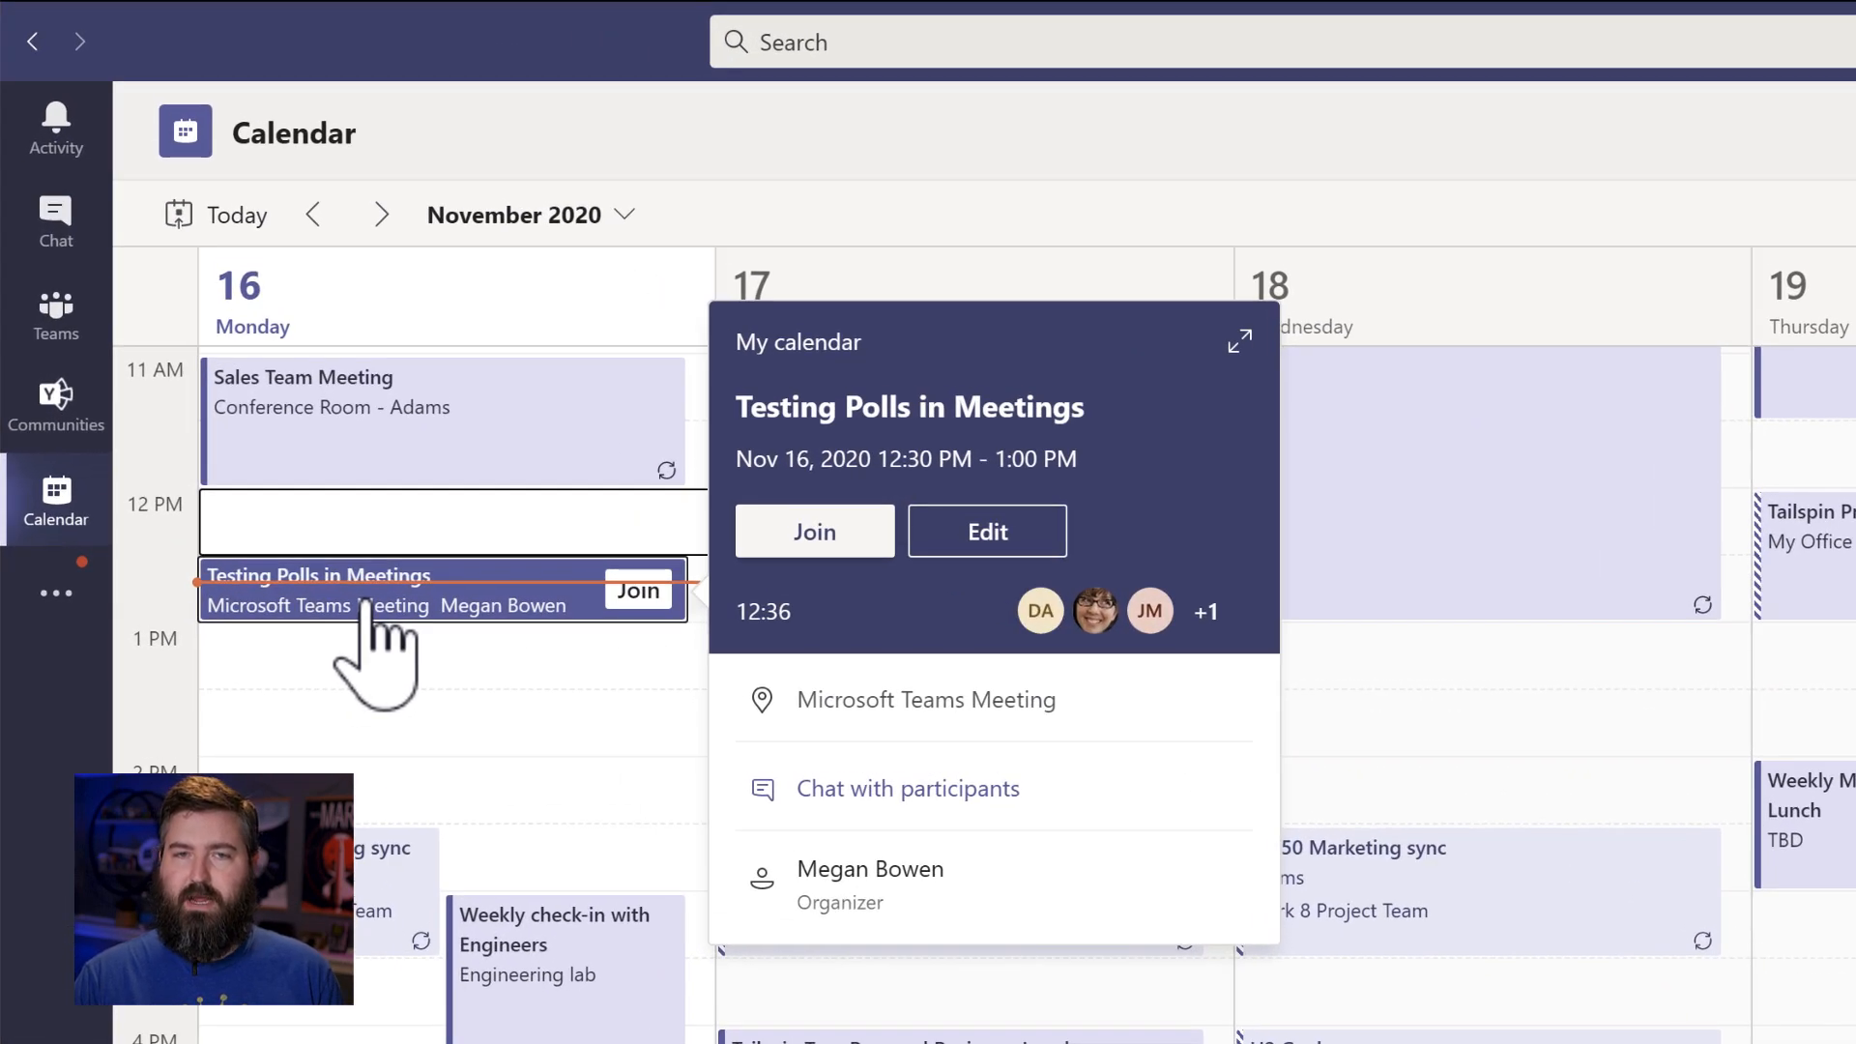
left_click(996, 544)
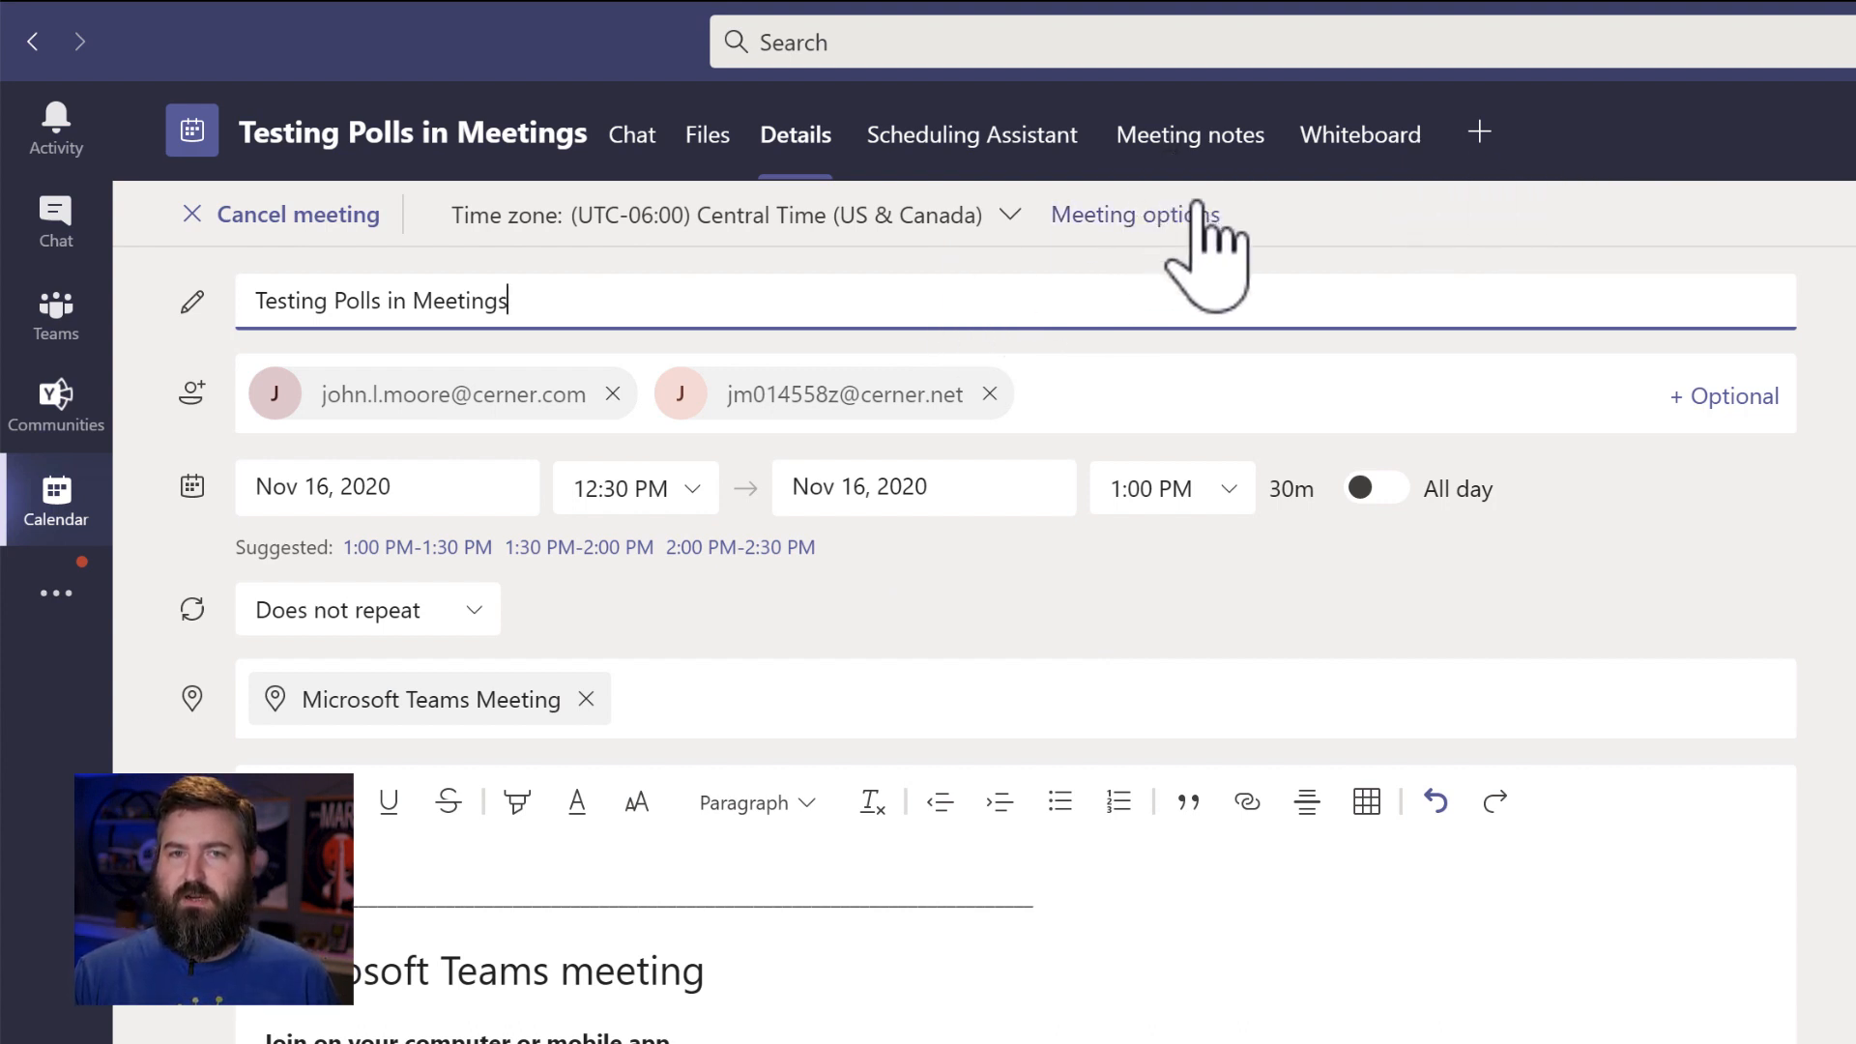
left_click(1447, 143)
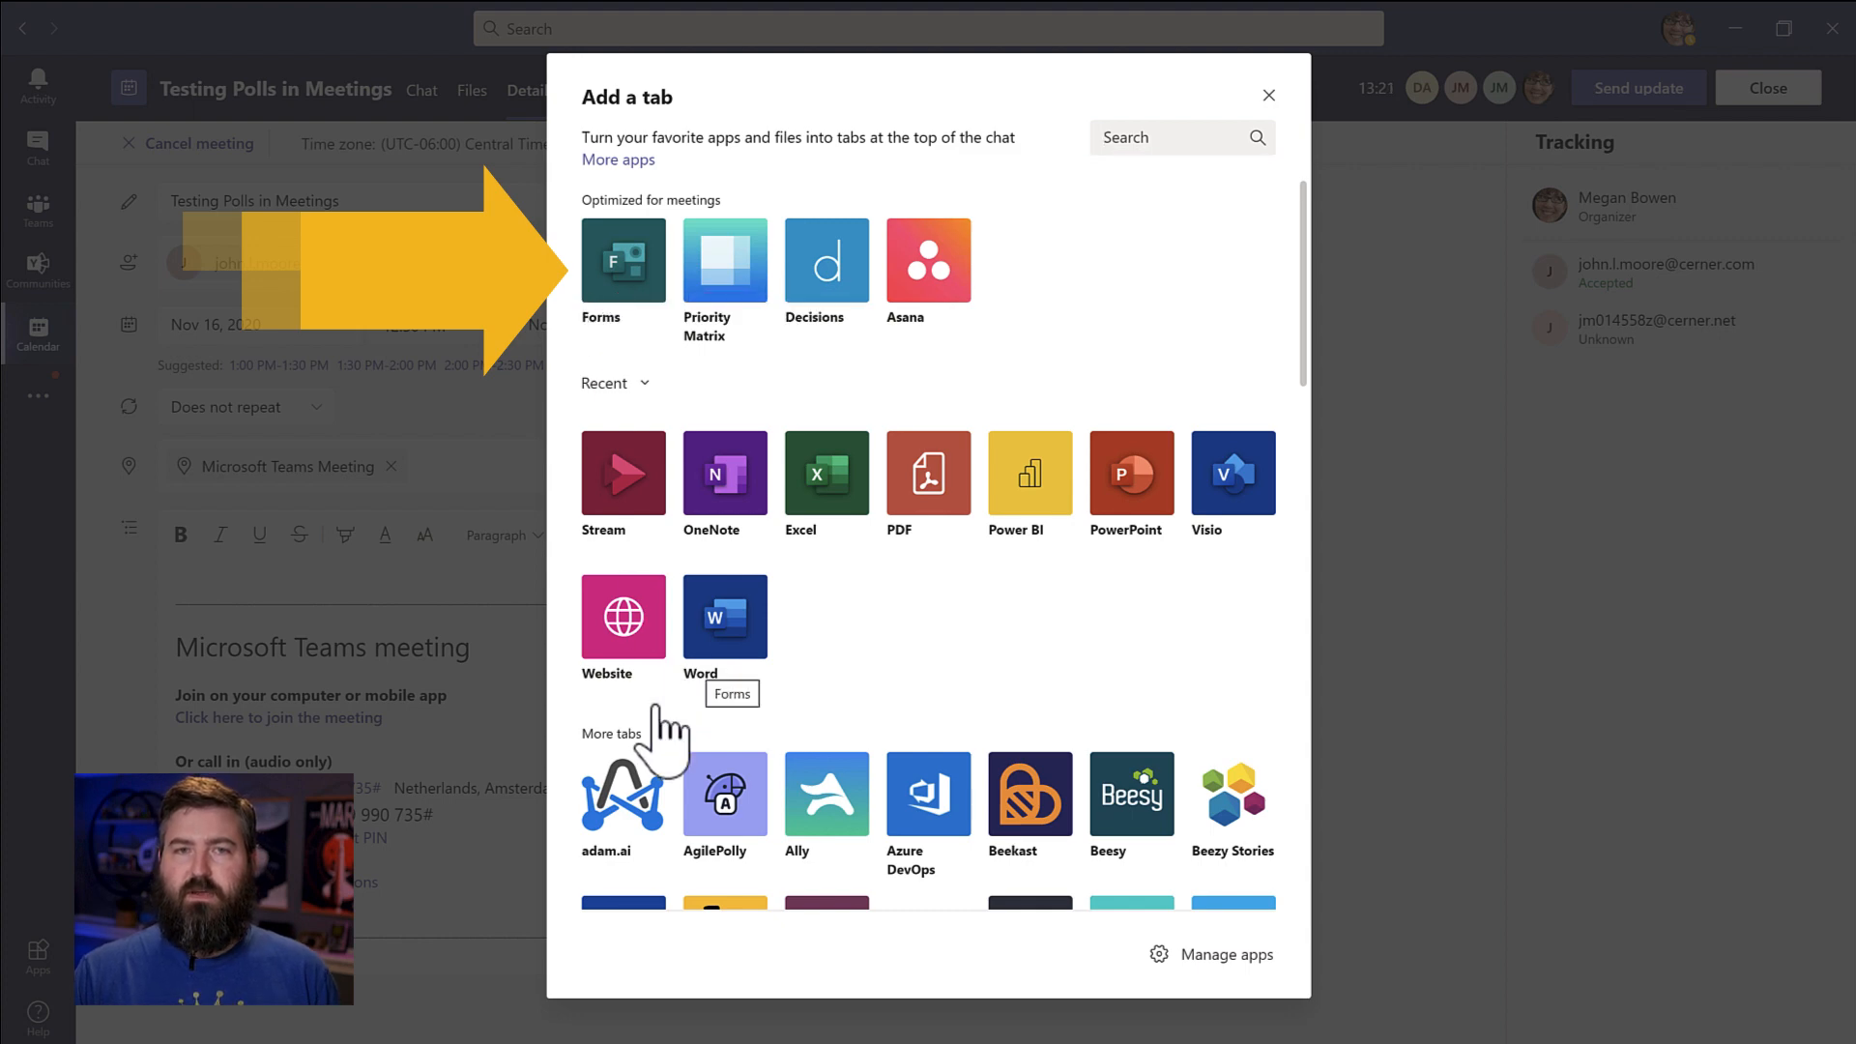
key("Escape")
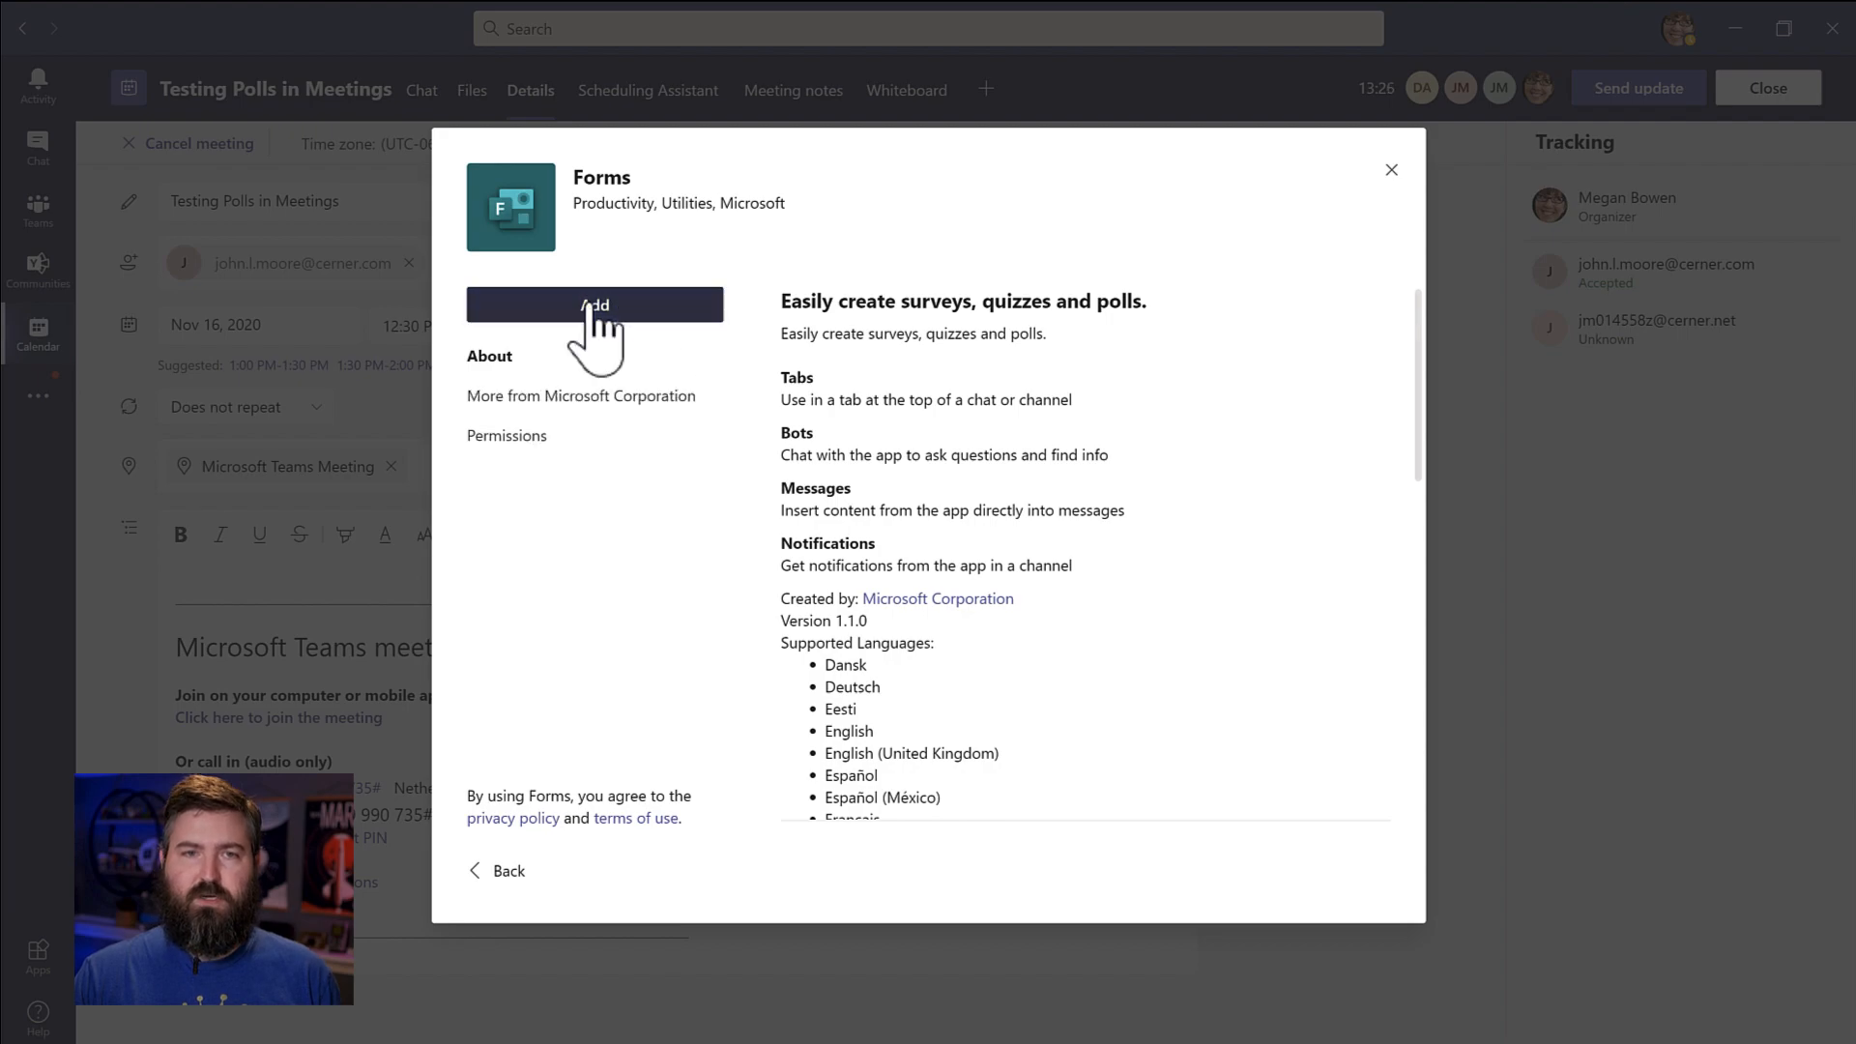
key("Escape")
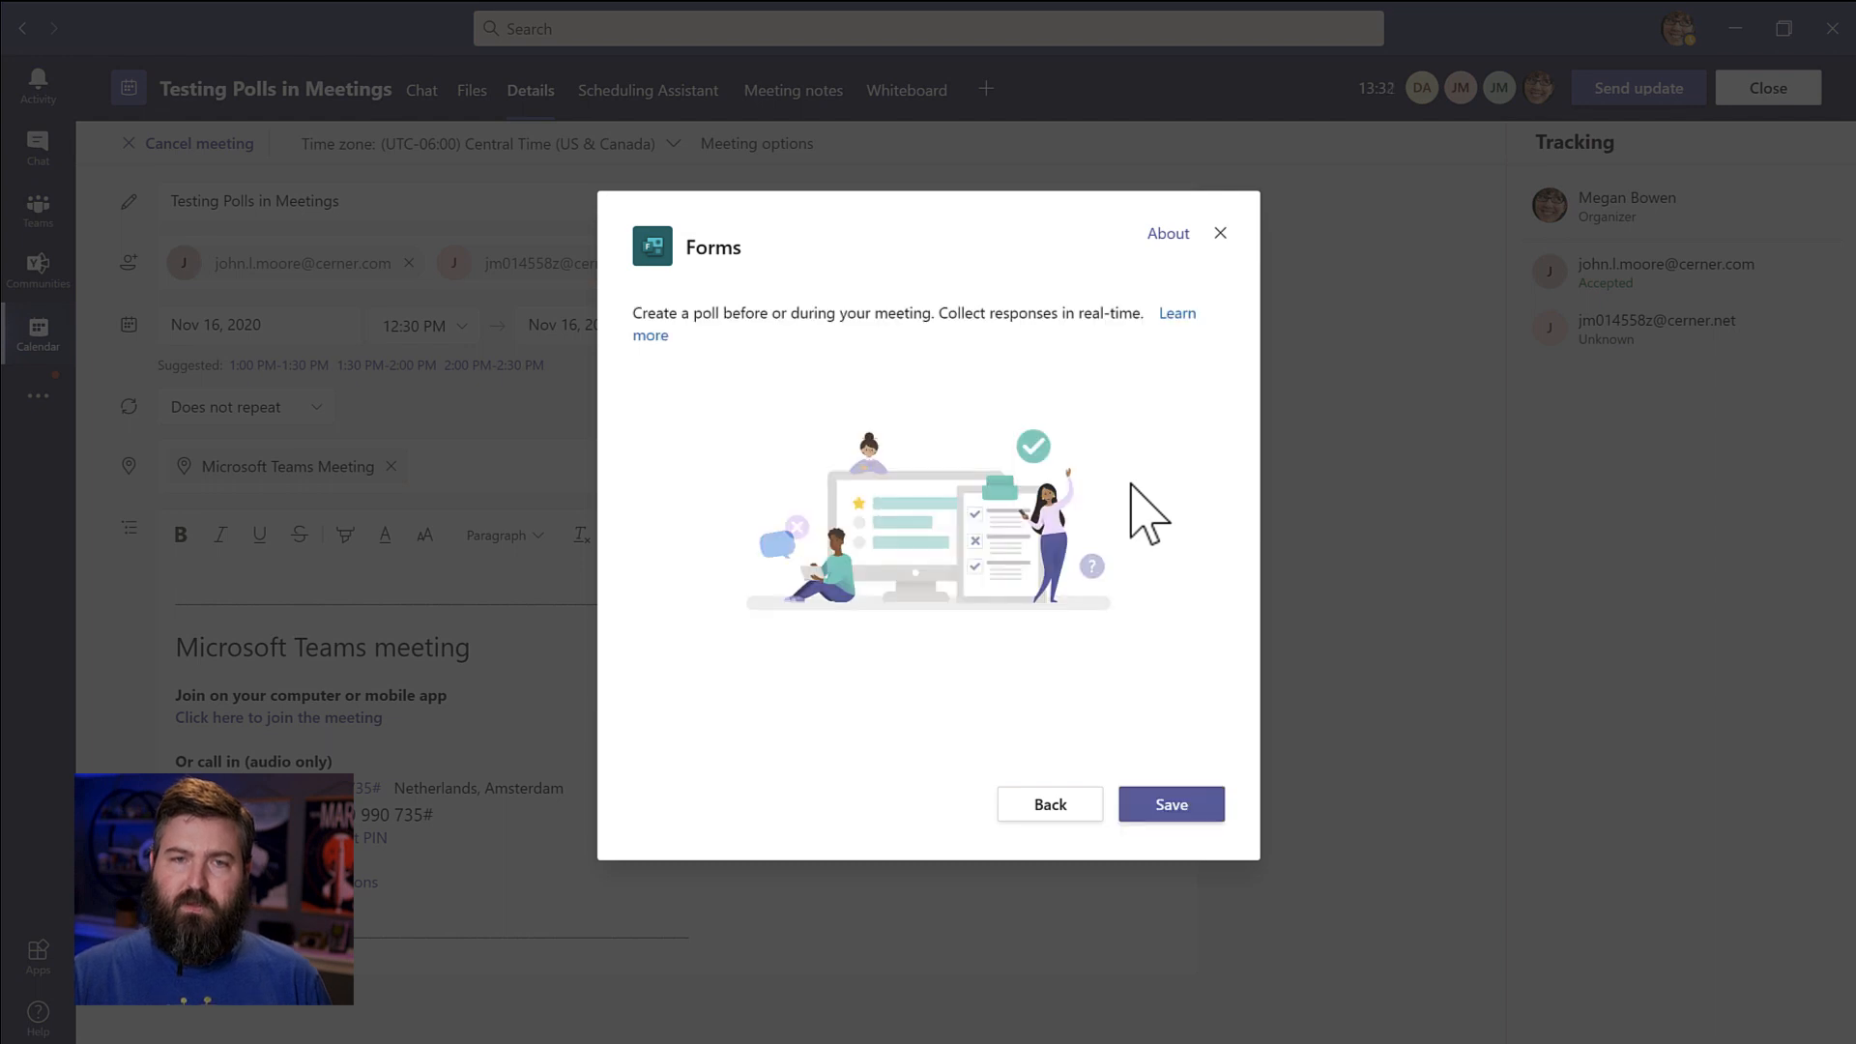
left_click(1159, 803)
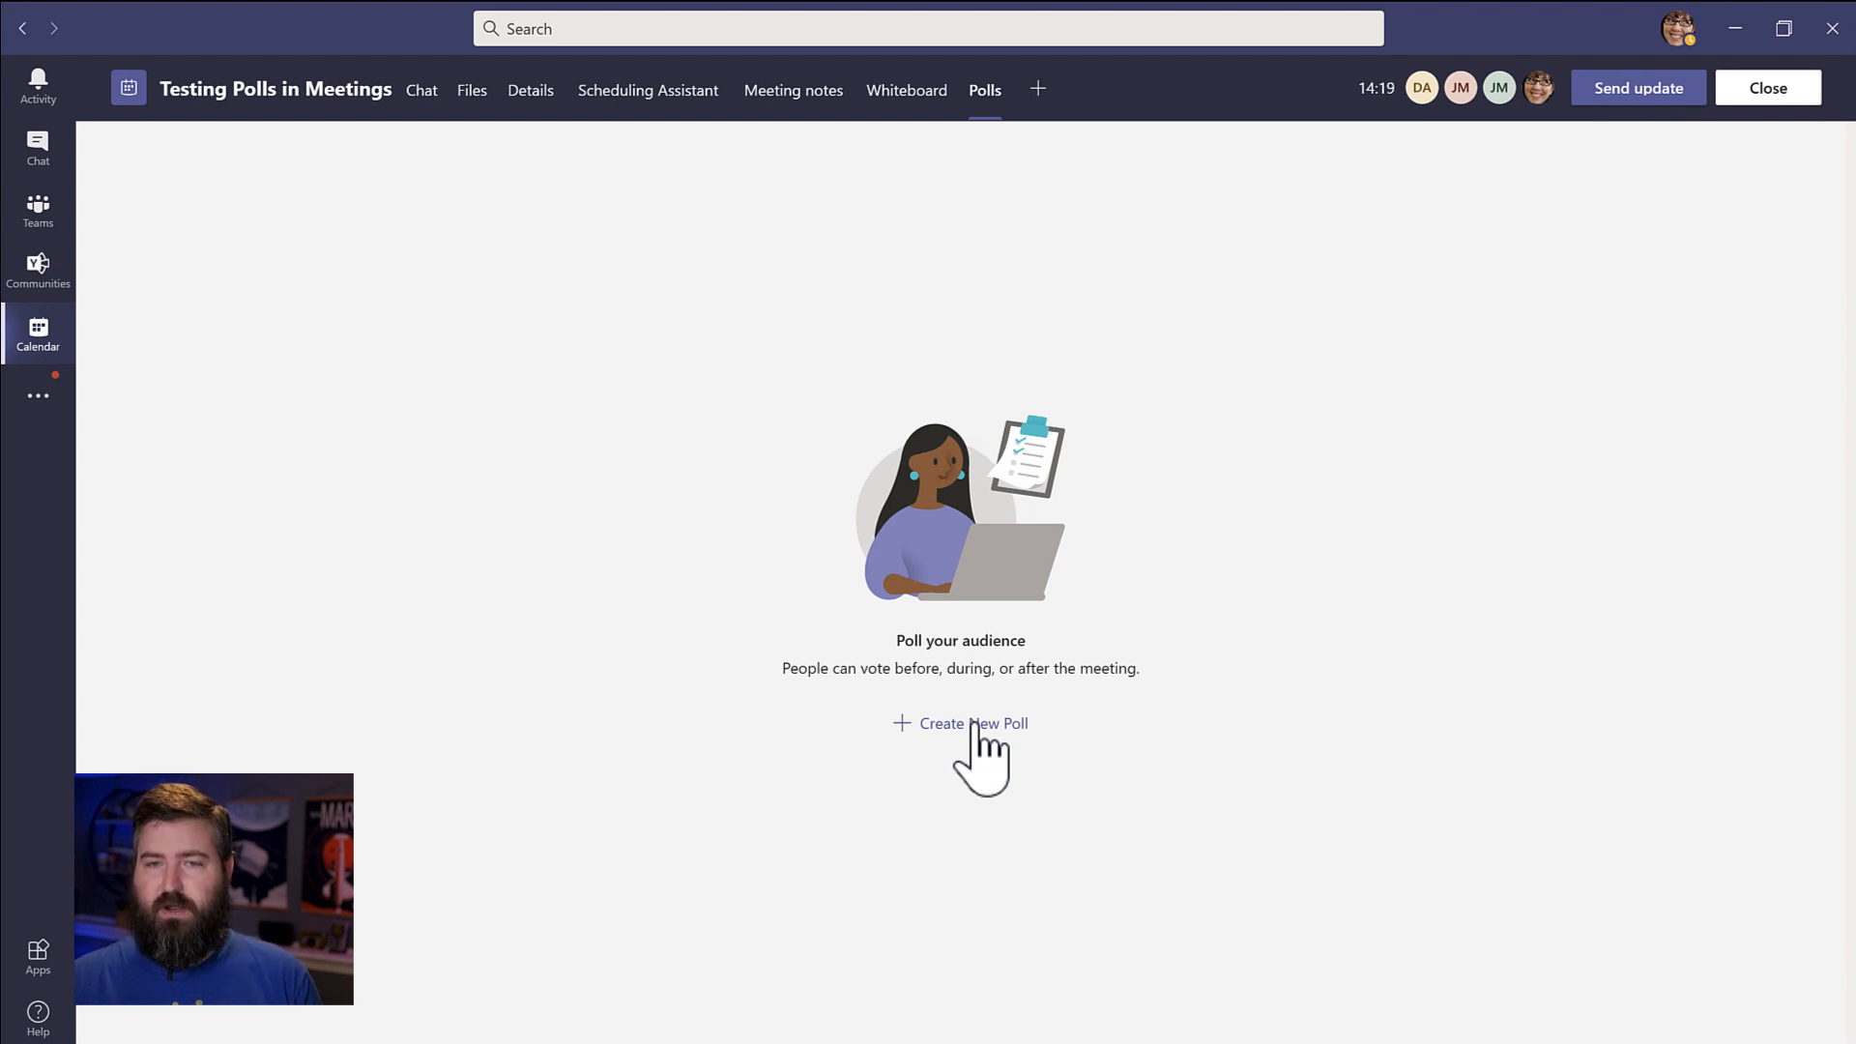
- Create a new poll with the question "Where are you from?"
left_click(974, 727)
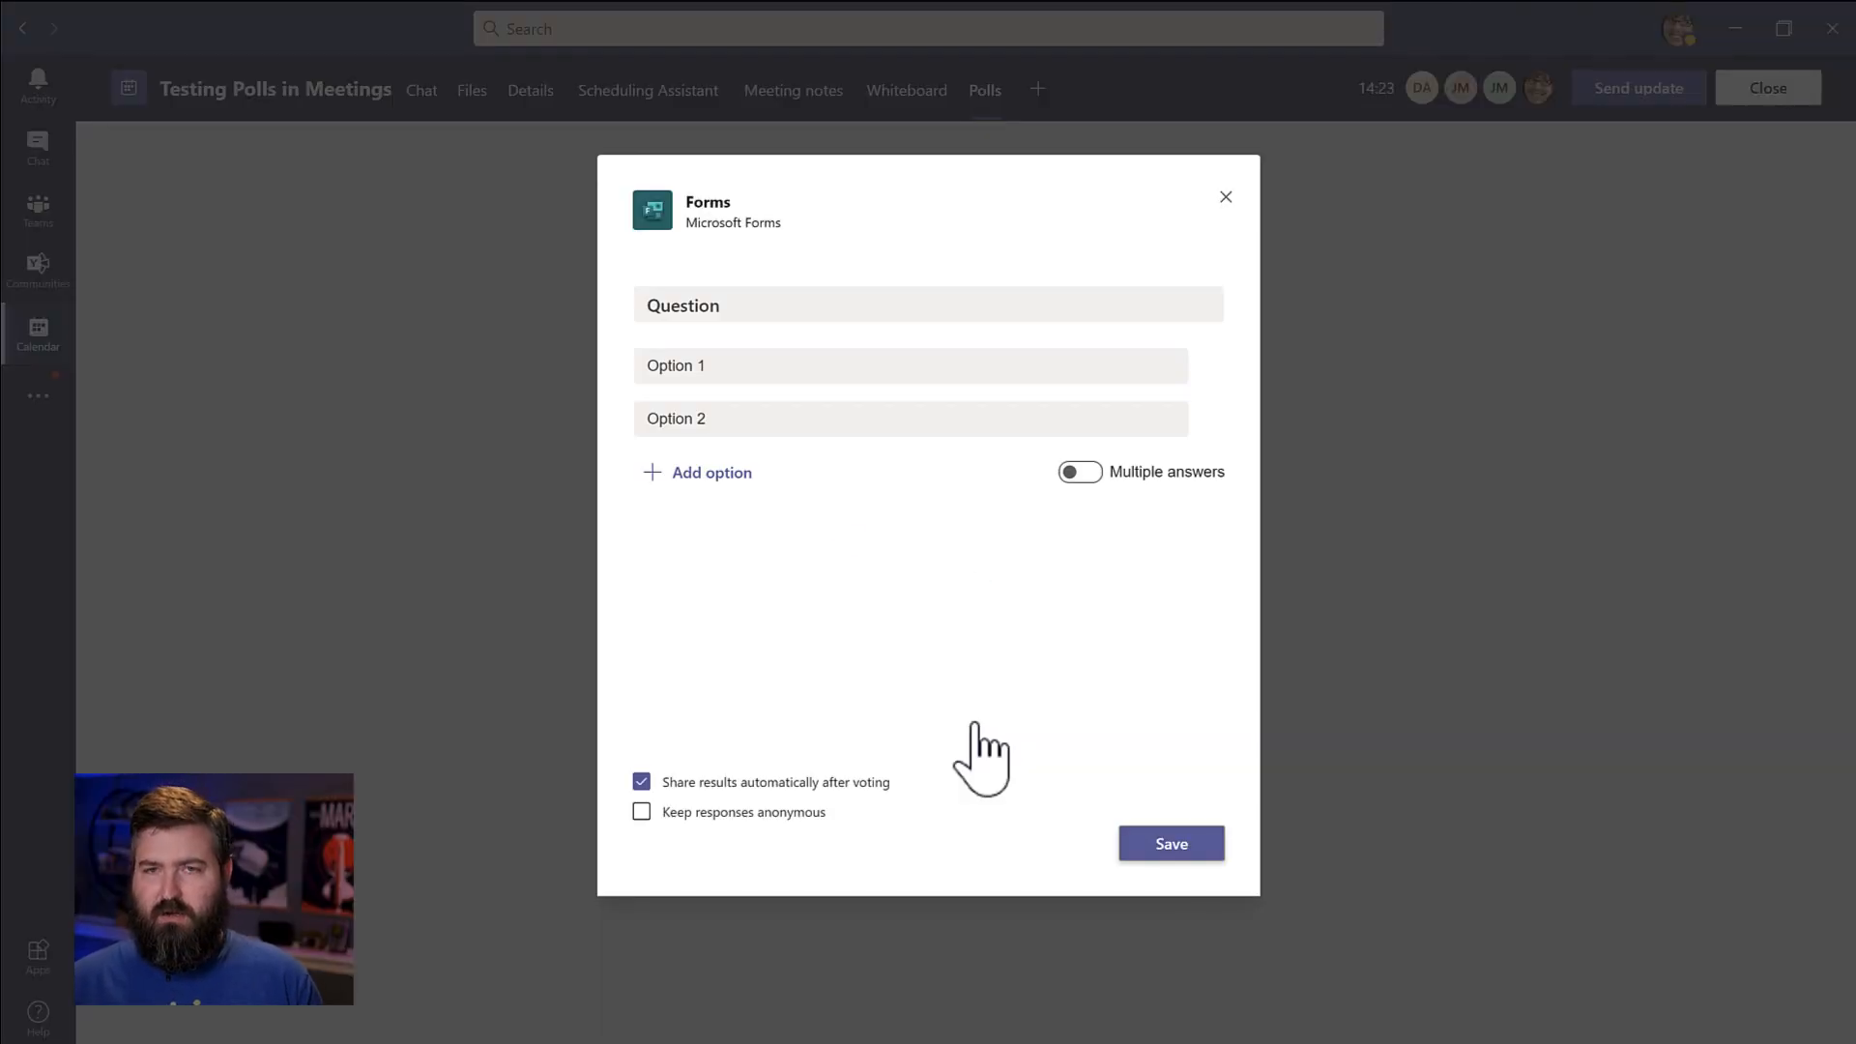
left_click(817, 362)
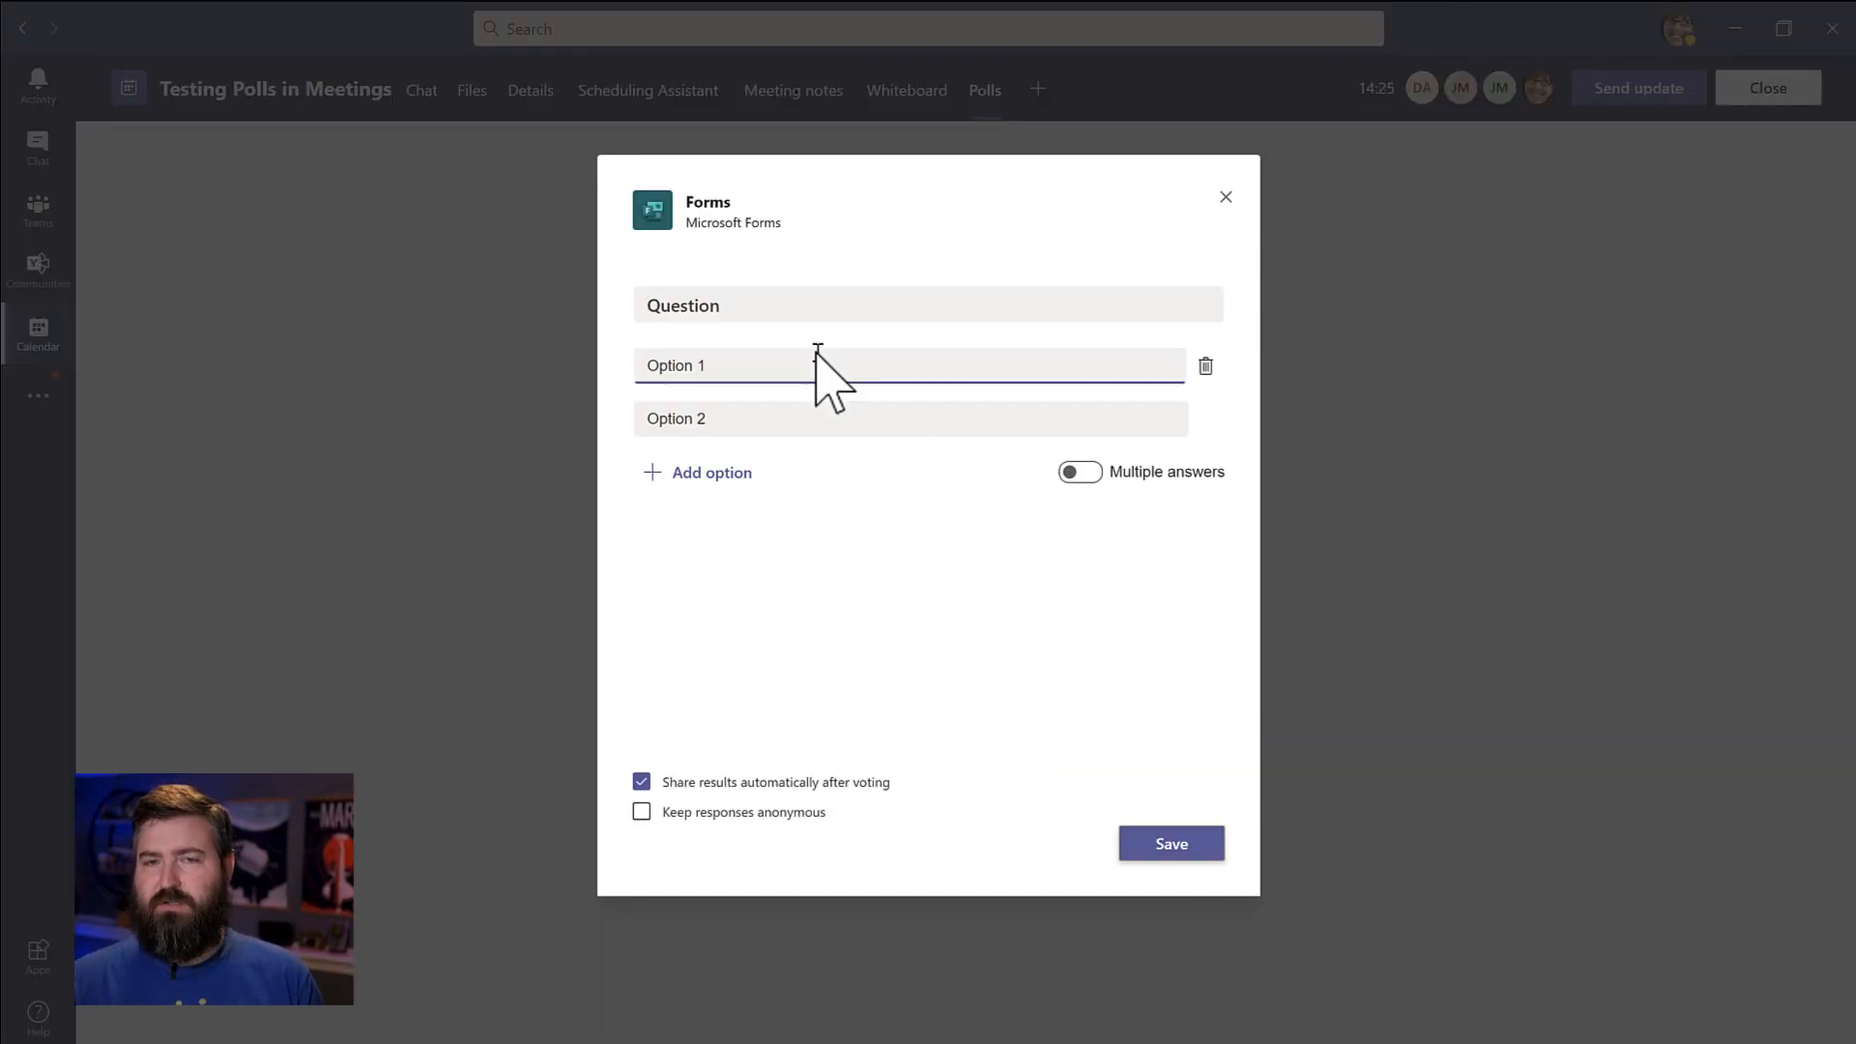
left_click(783, 307)
left_click_drag(783, 309, 629, 331)
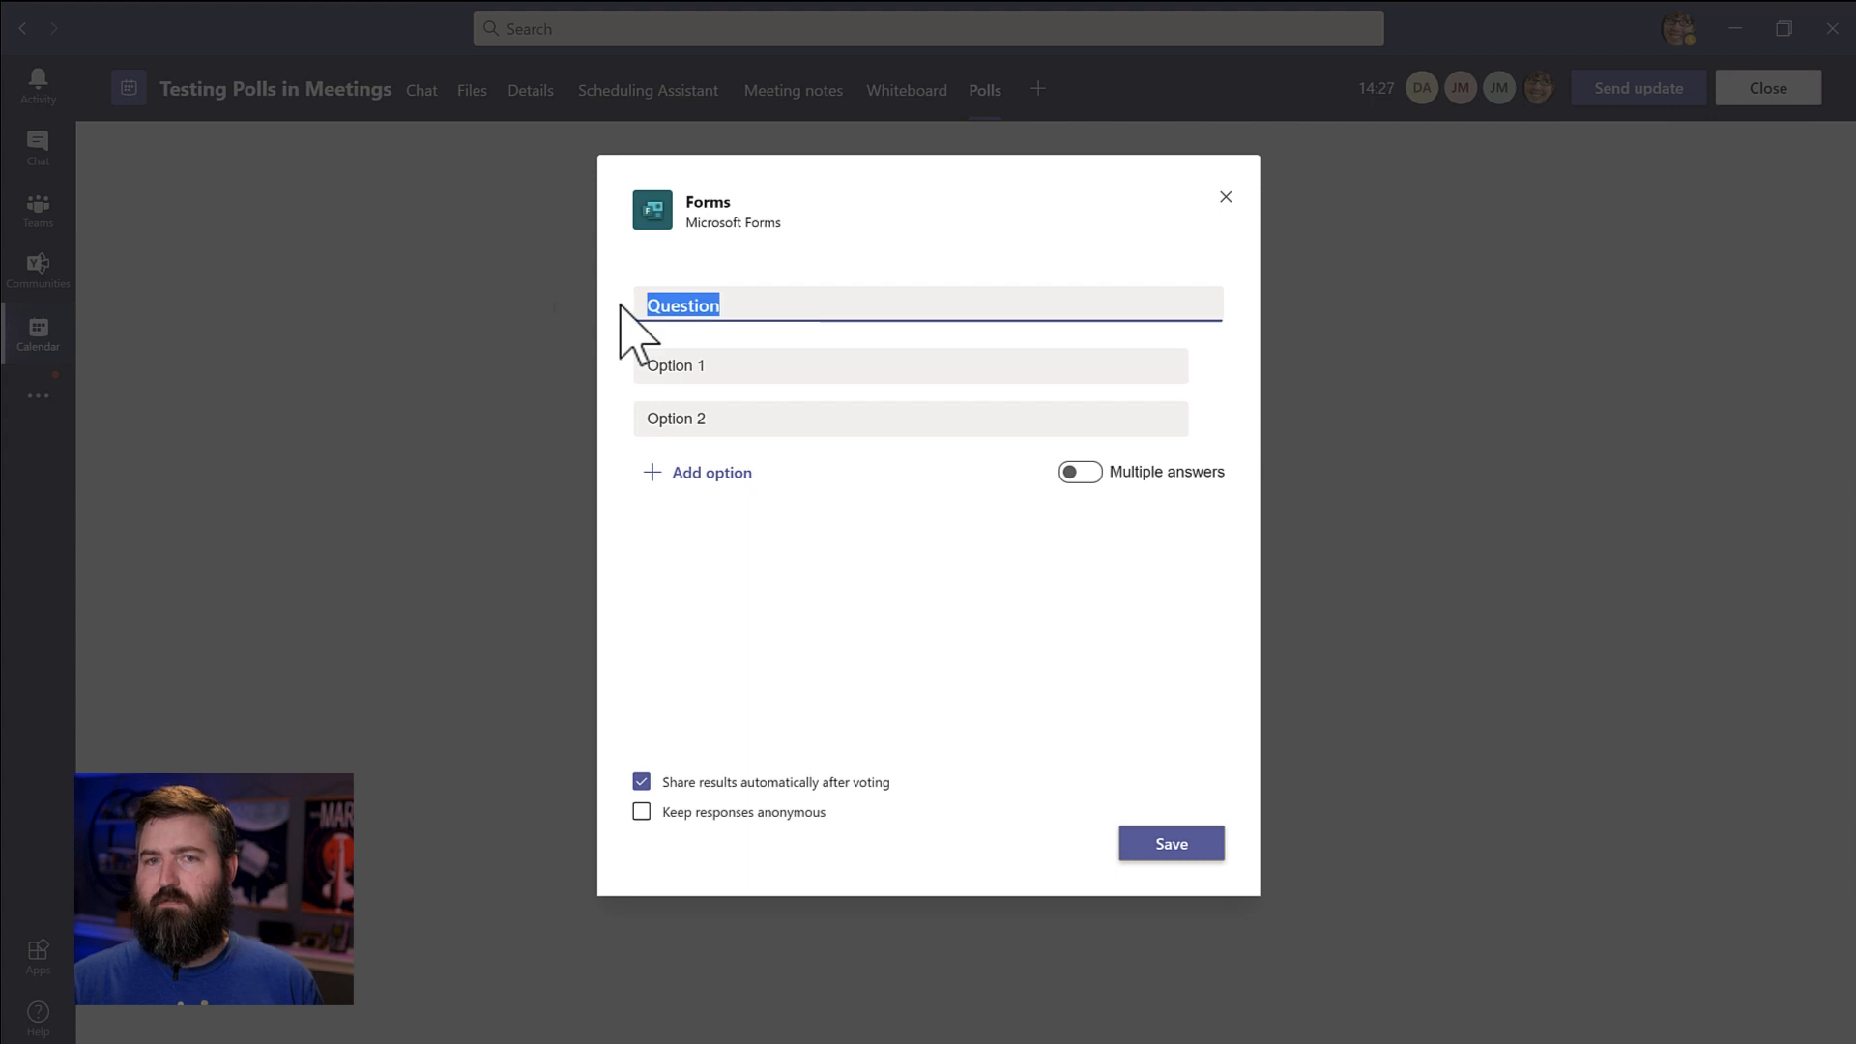
type("W")
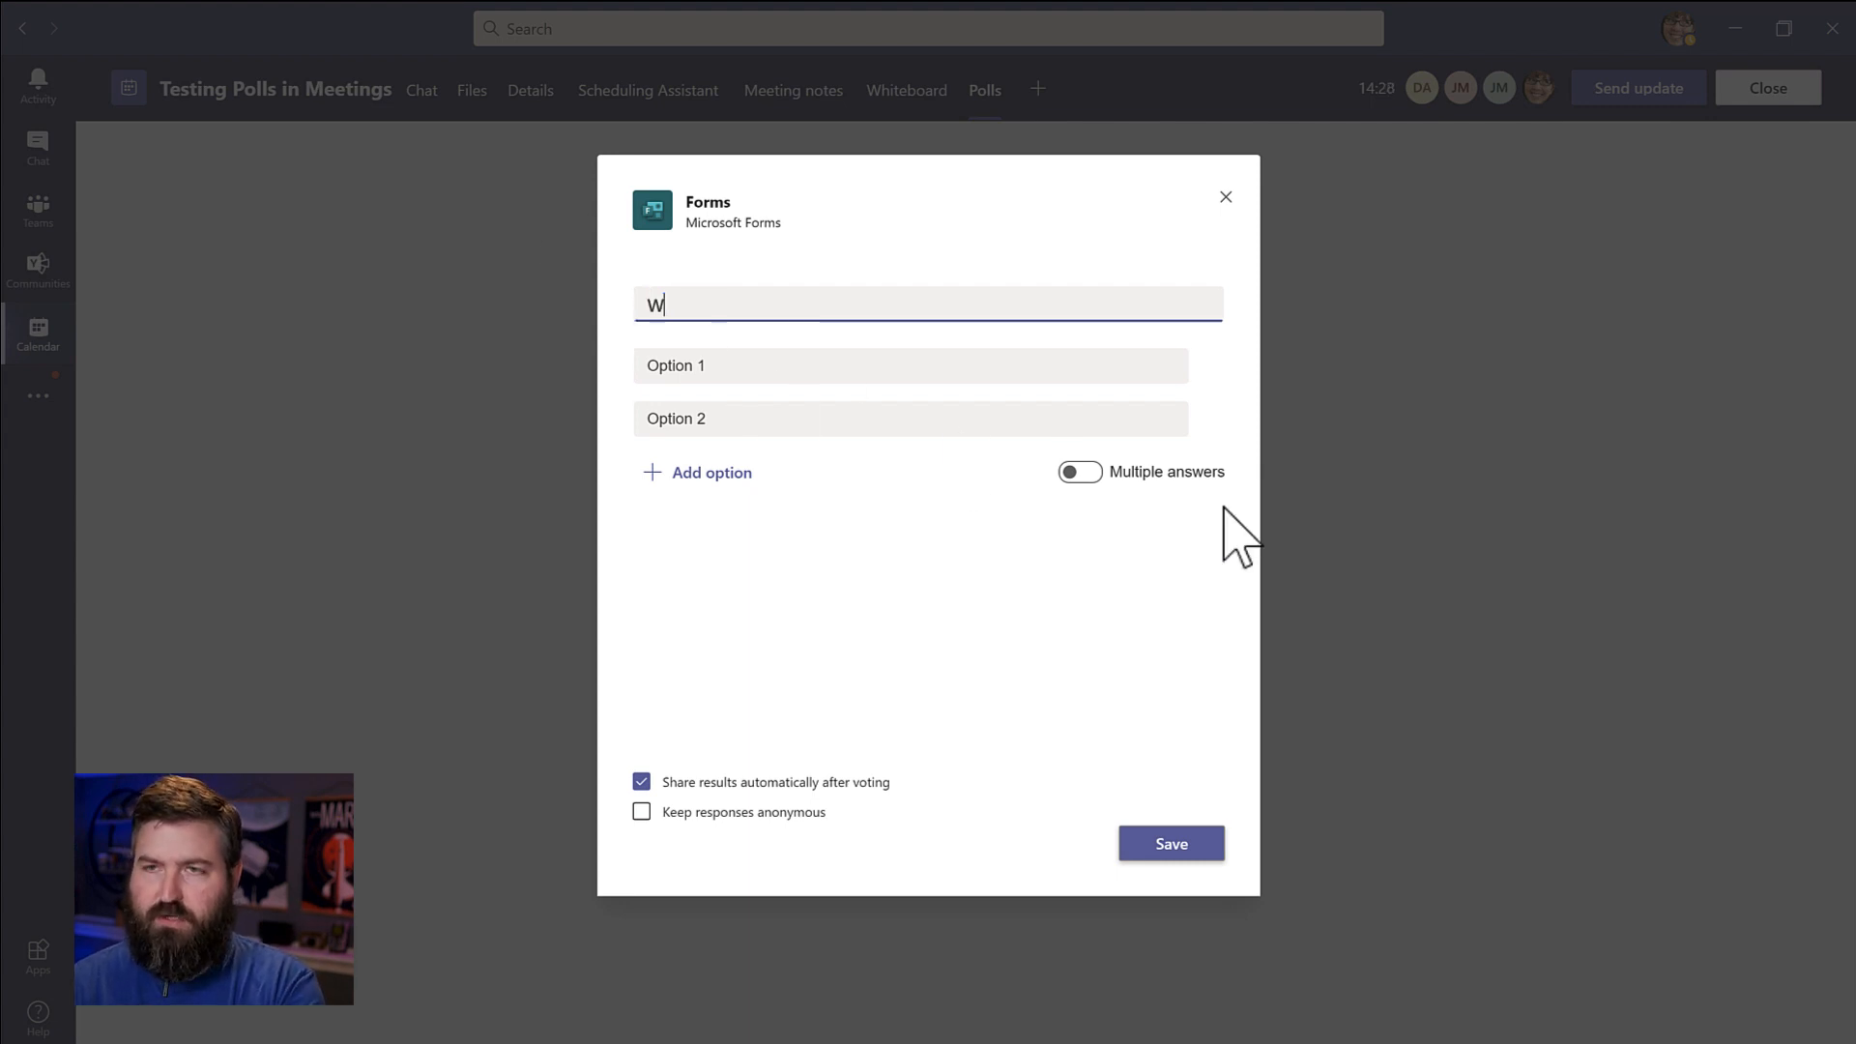
type("here are you from?")
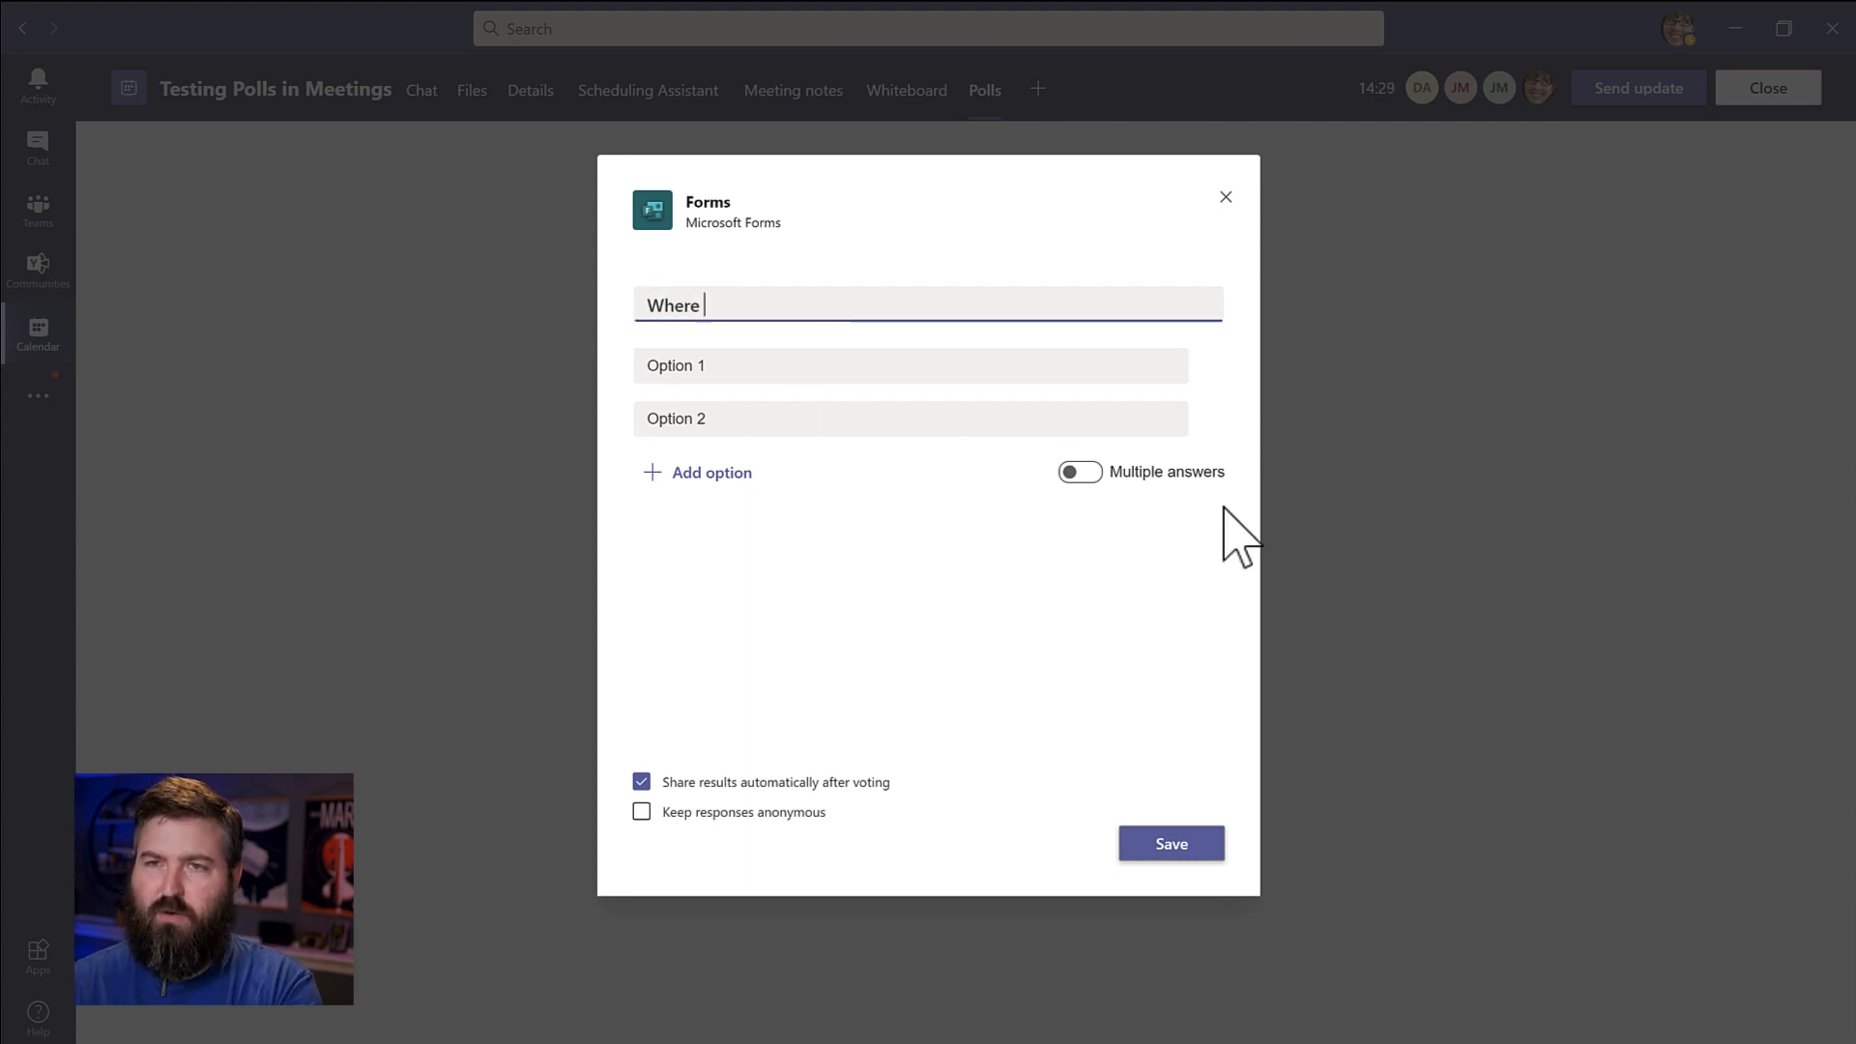
- Fill in the poll's first two answer options as Kansas City and Malvern
key("Tab")
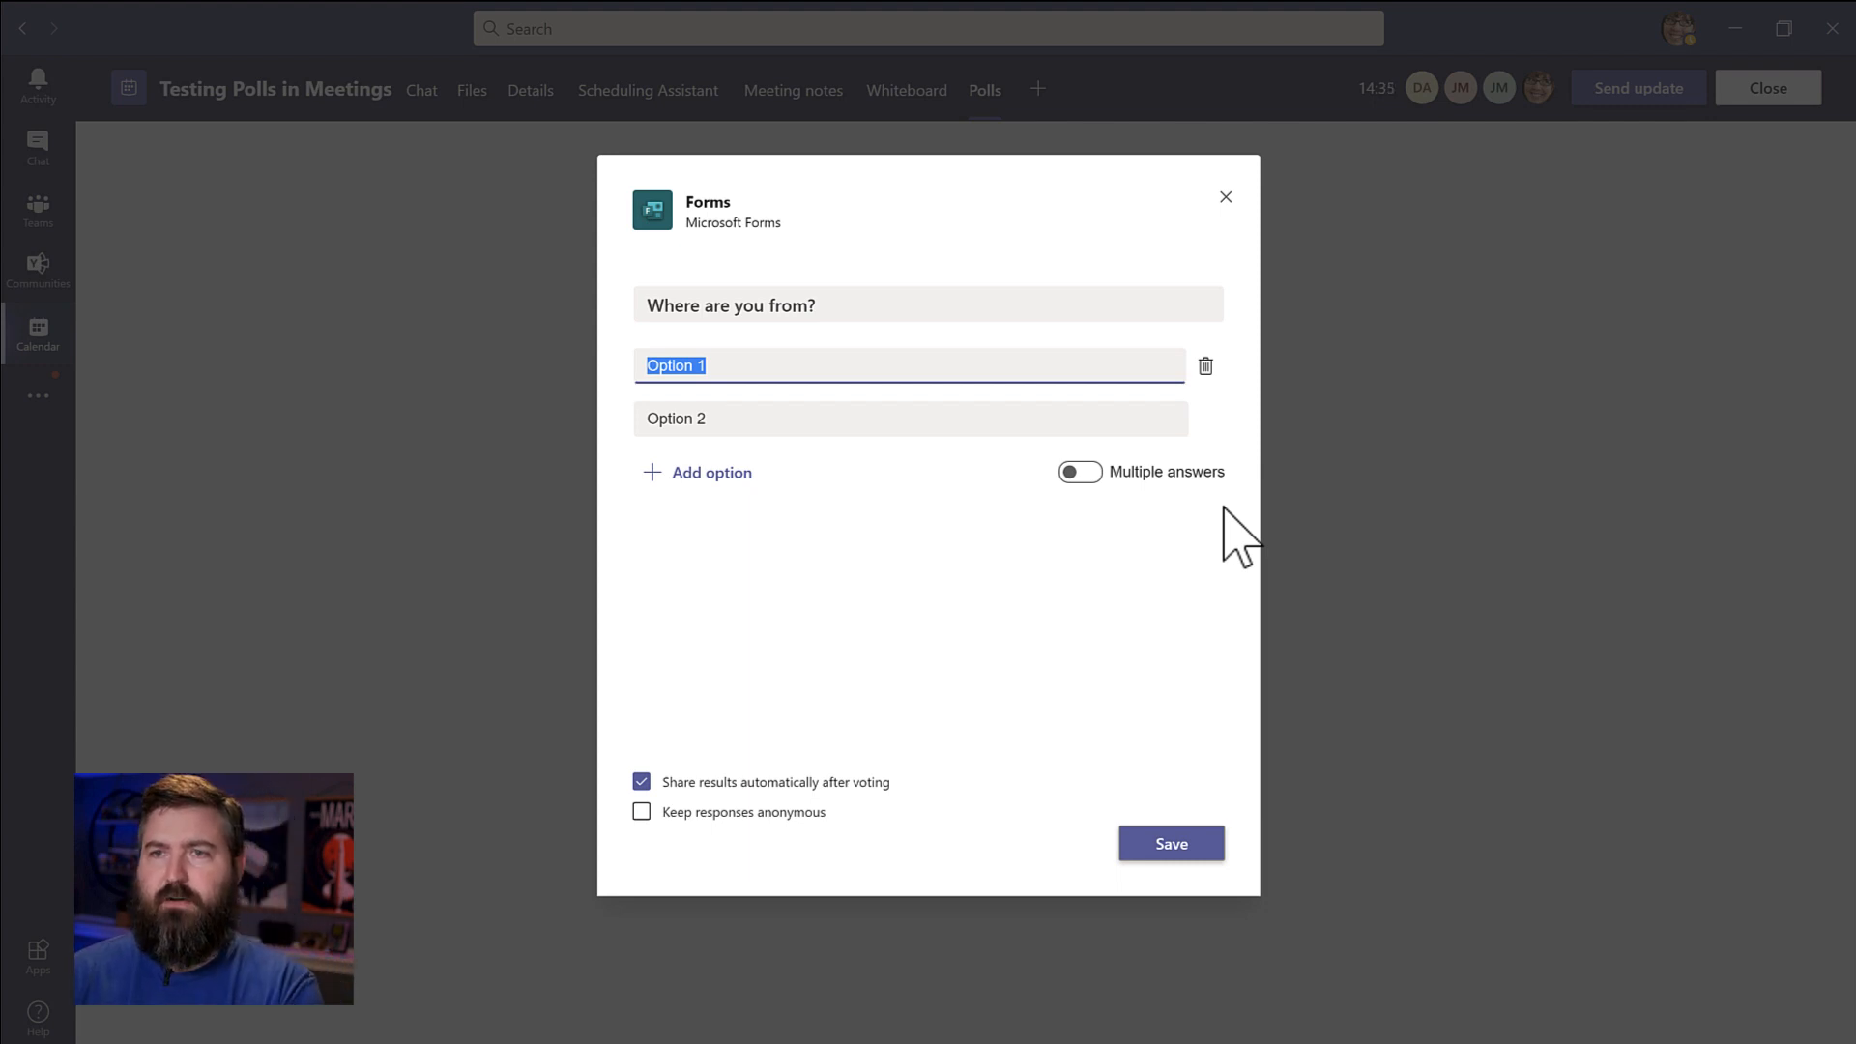
type("Kansas City")
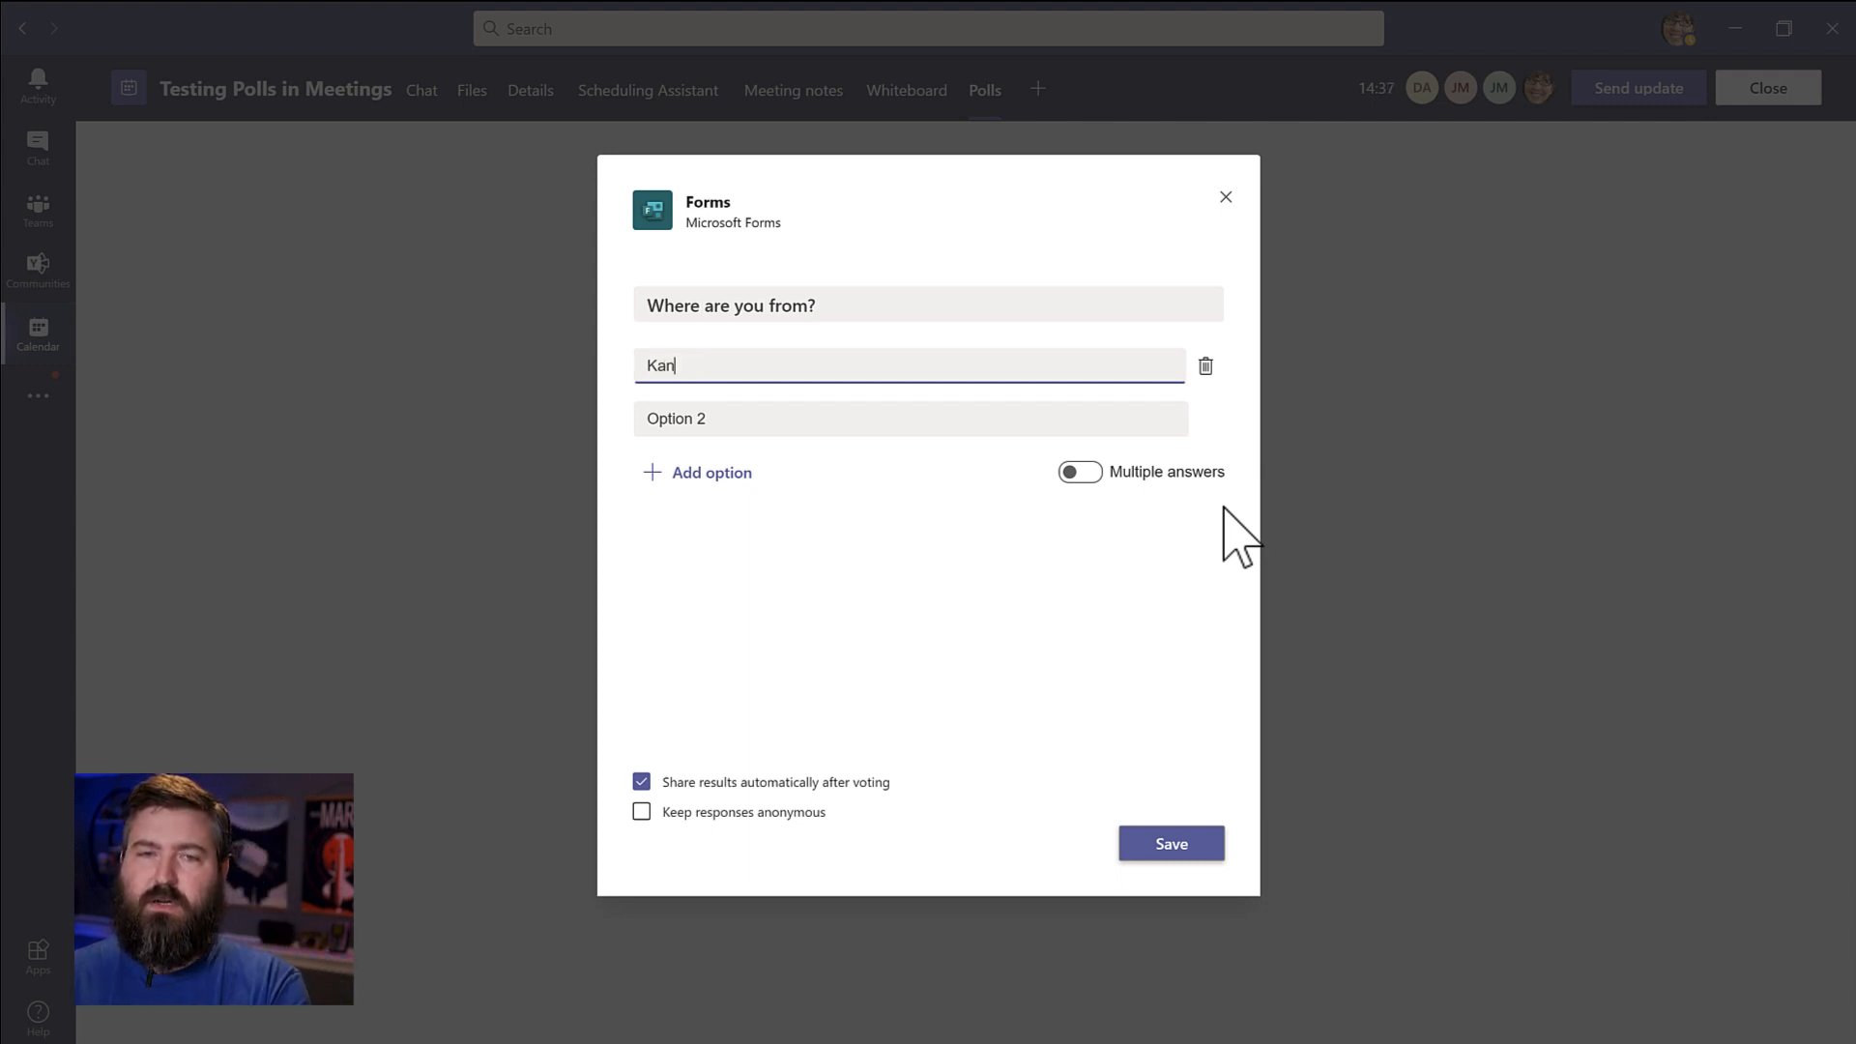
key("Tab")
key("Tab")
type("Malvern")
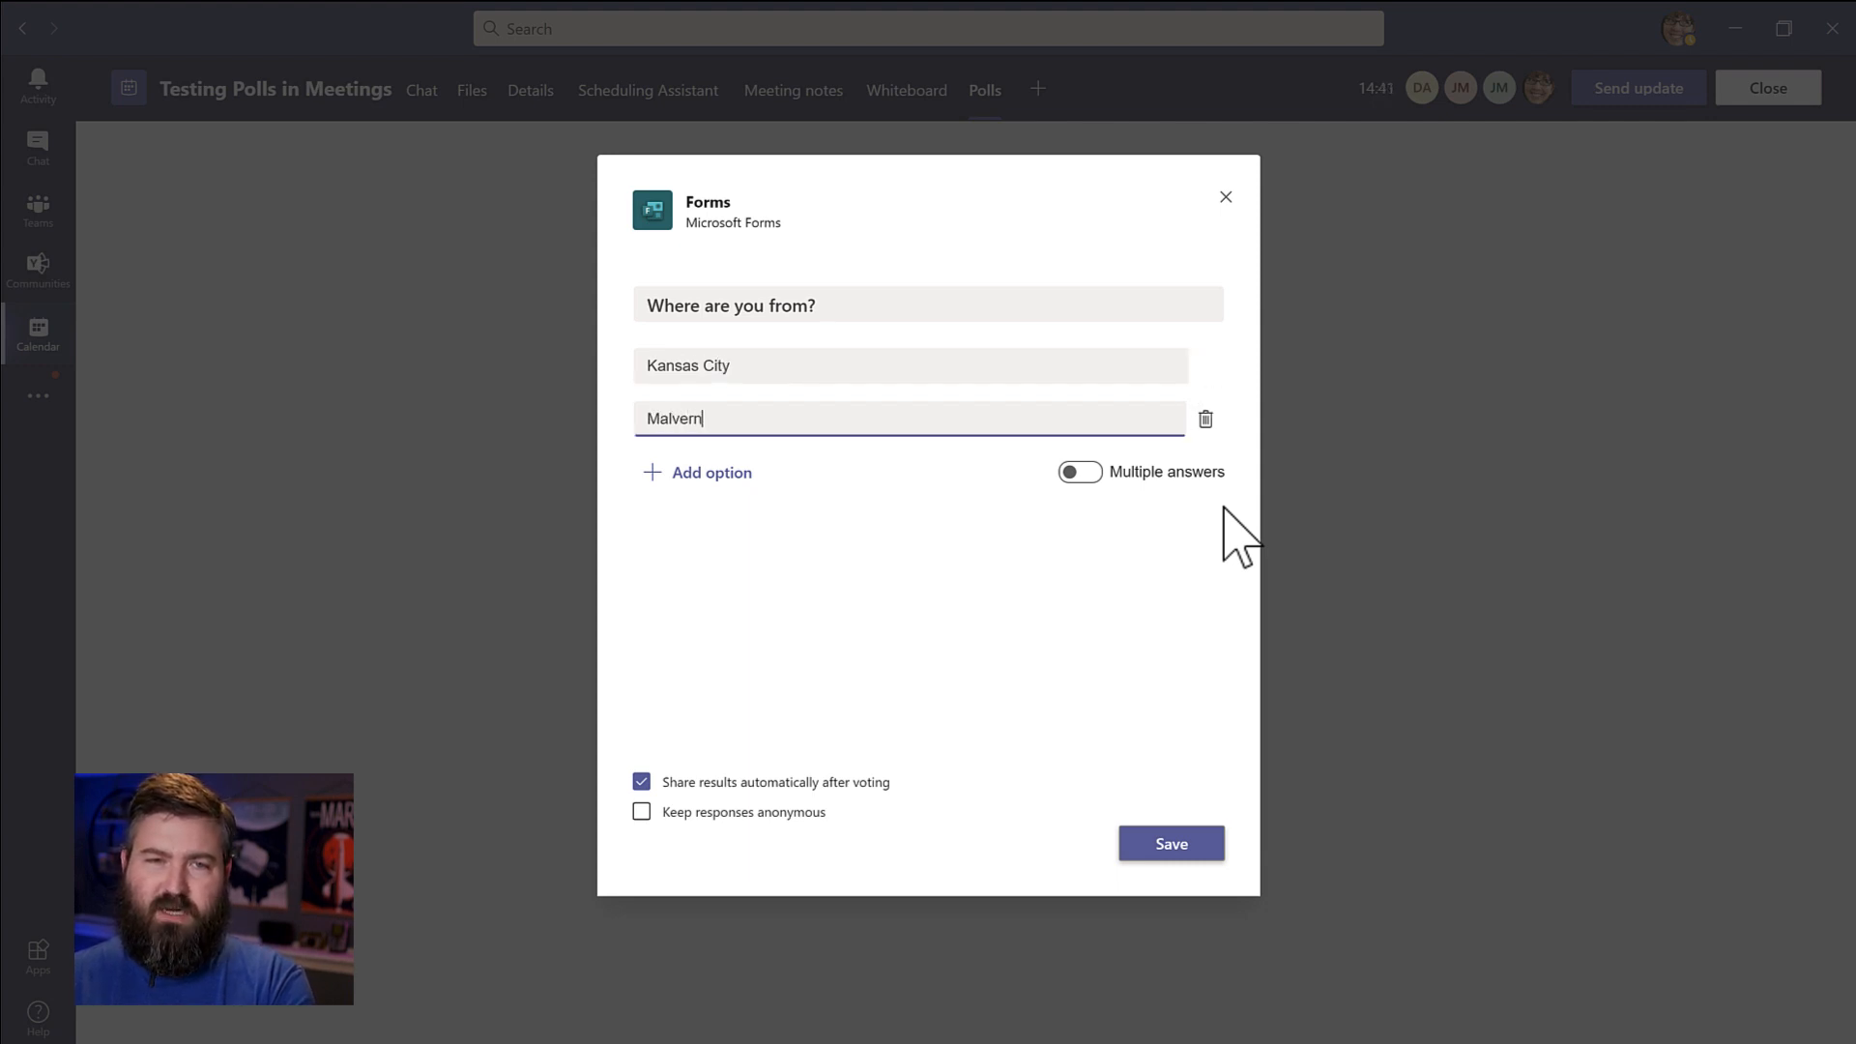
- Add the answer options India, UK, Germany and Sweden to the location poll and save it
left_click(709, 472)
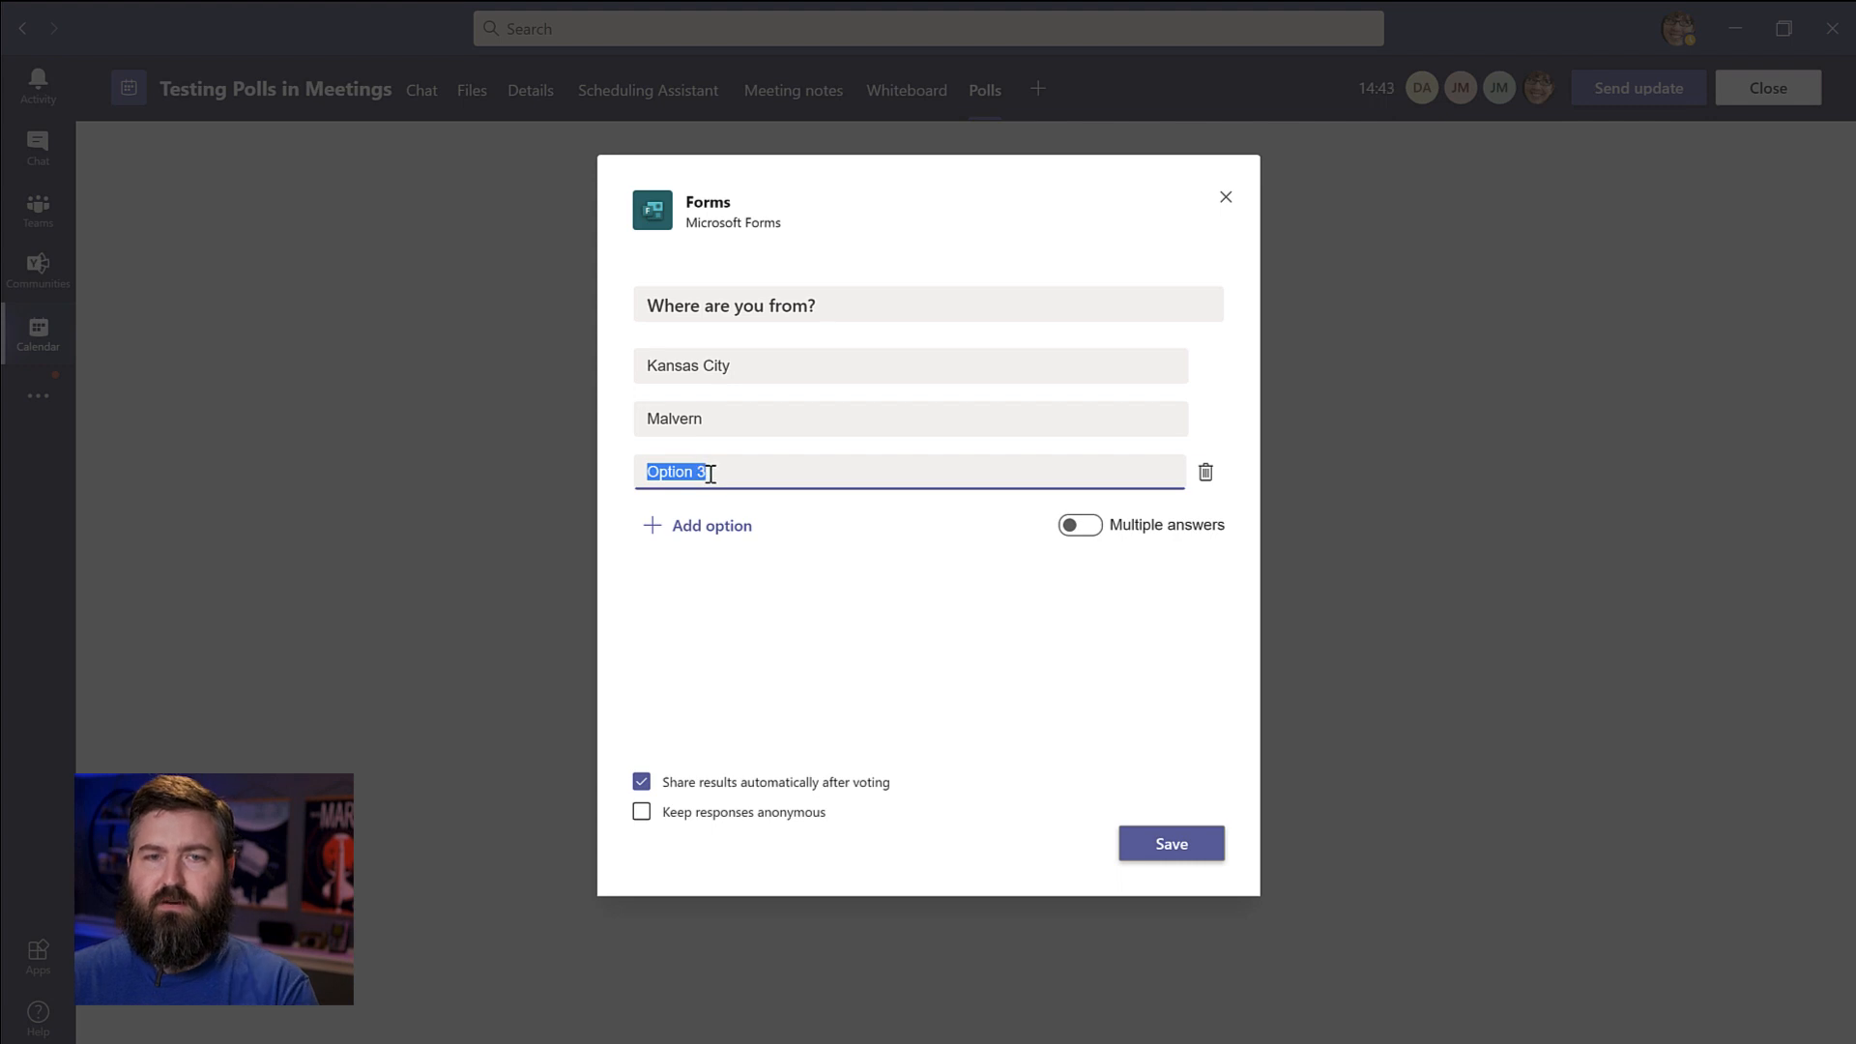
type("India")
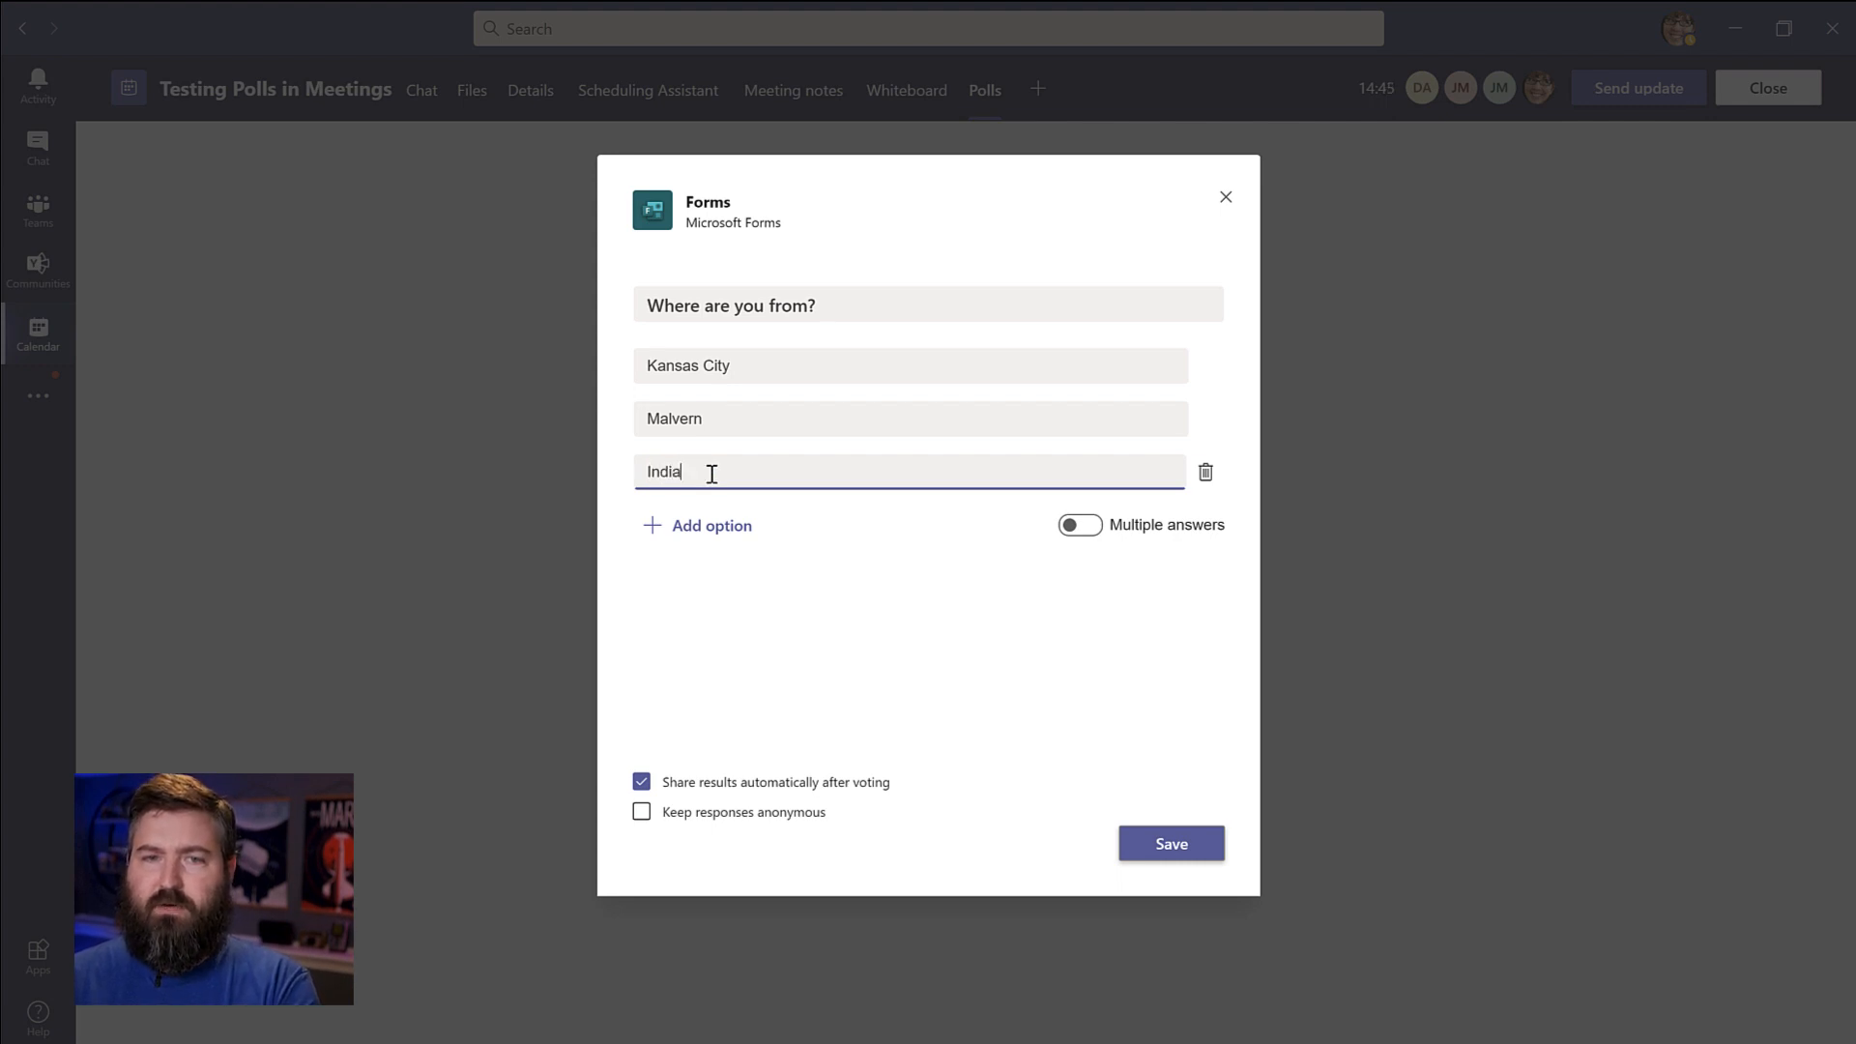
left_click(704, 524)
type("UK")
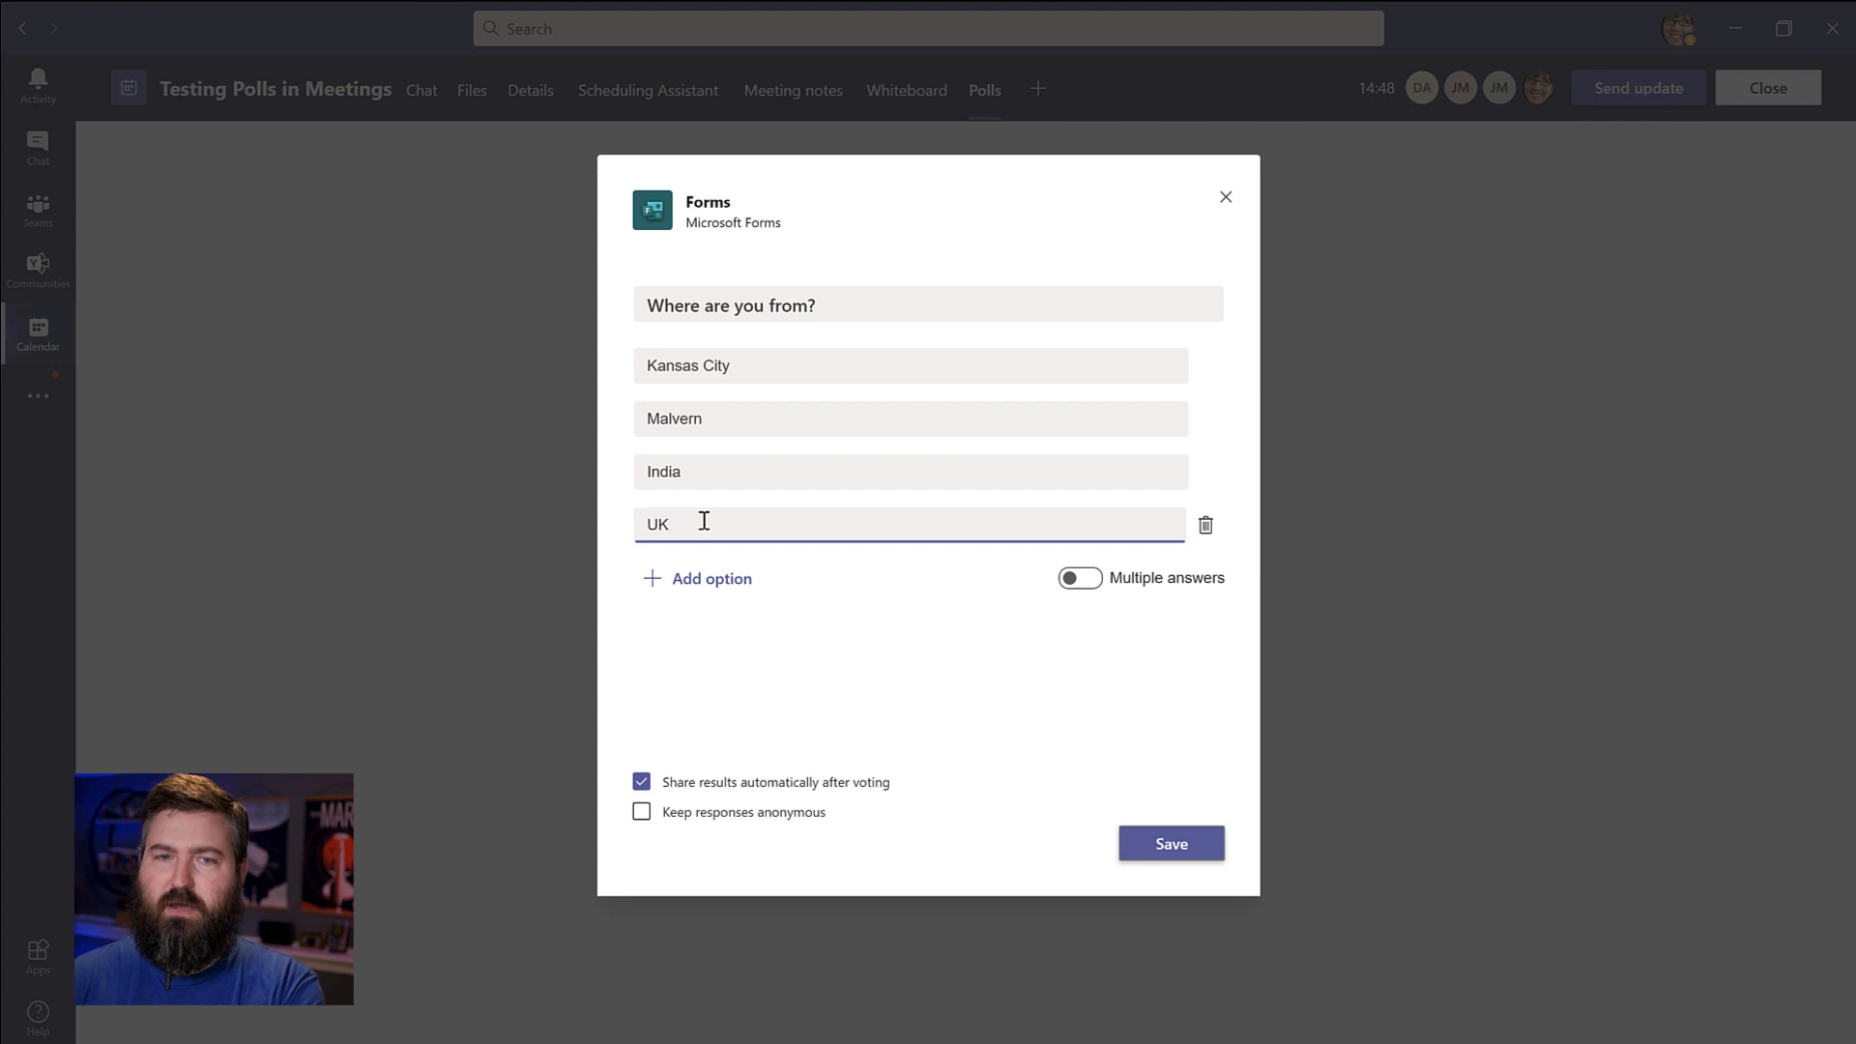
left_click(712, 577)
type("Germany")
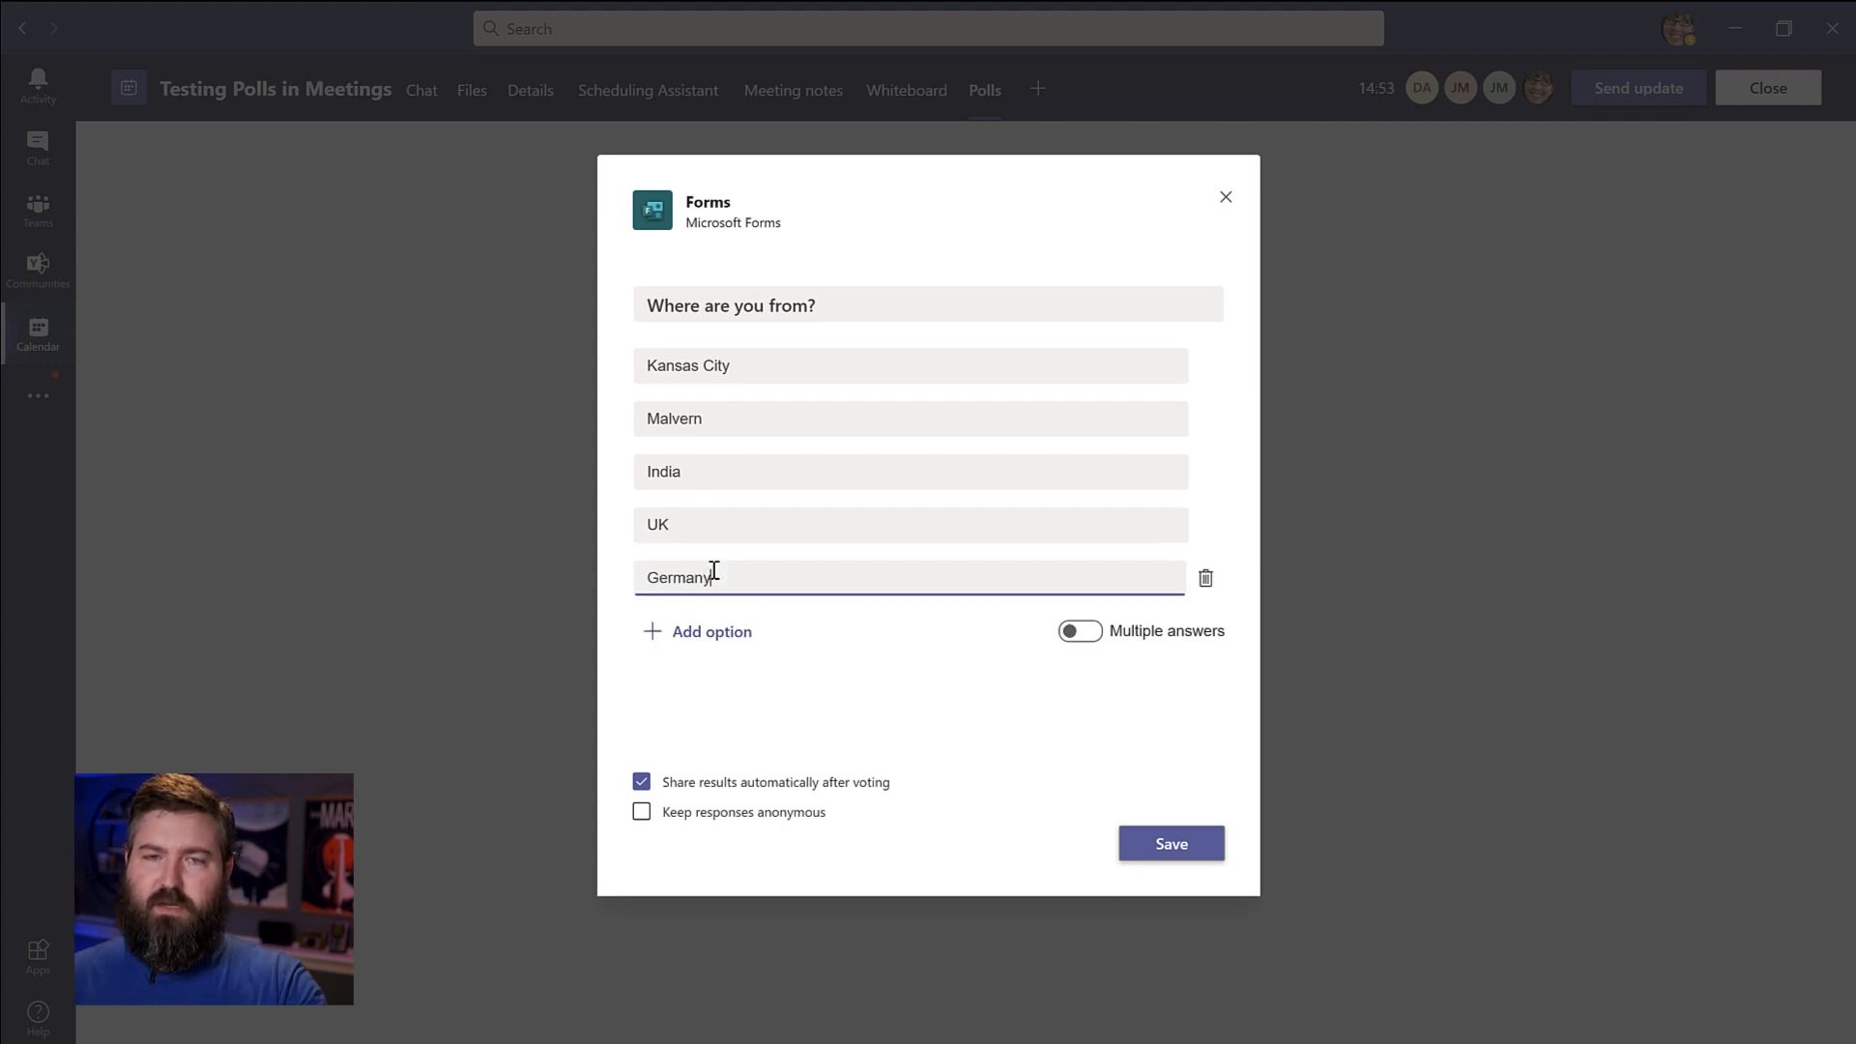
left_click(714, 629)
type("Swedem")
key("BackSpace")
left_click(753, 671)
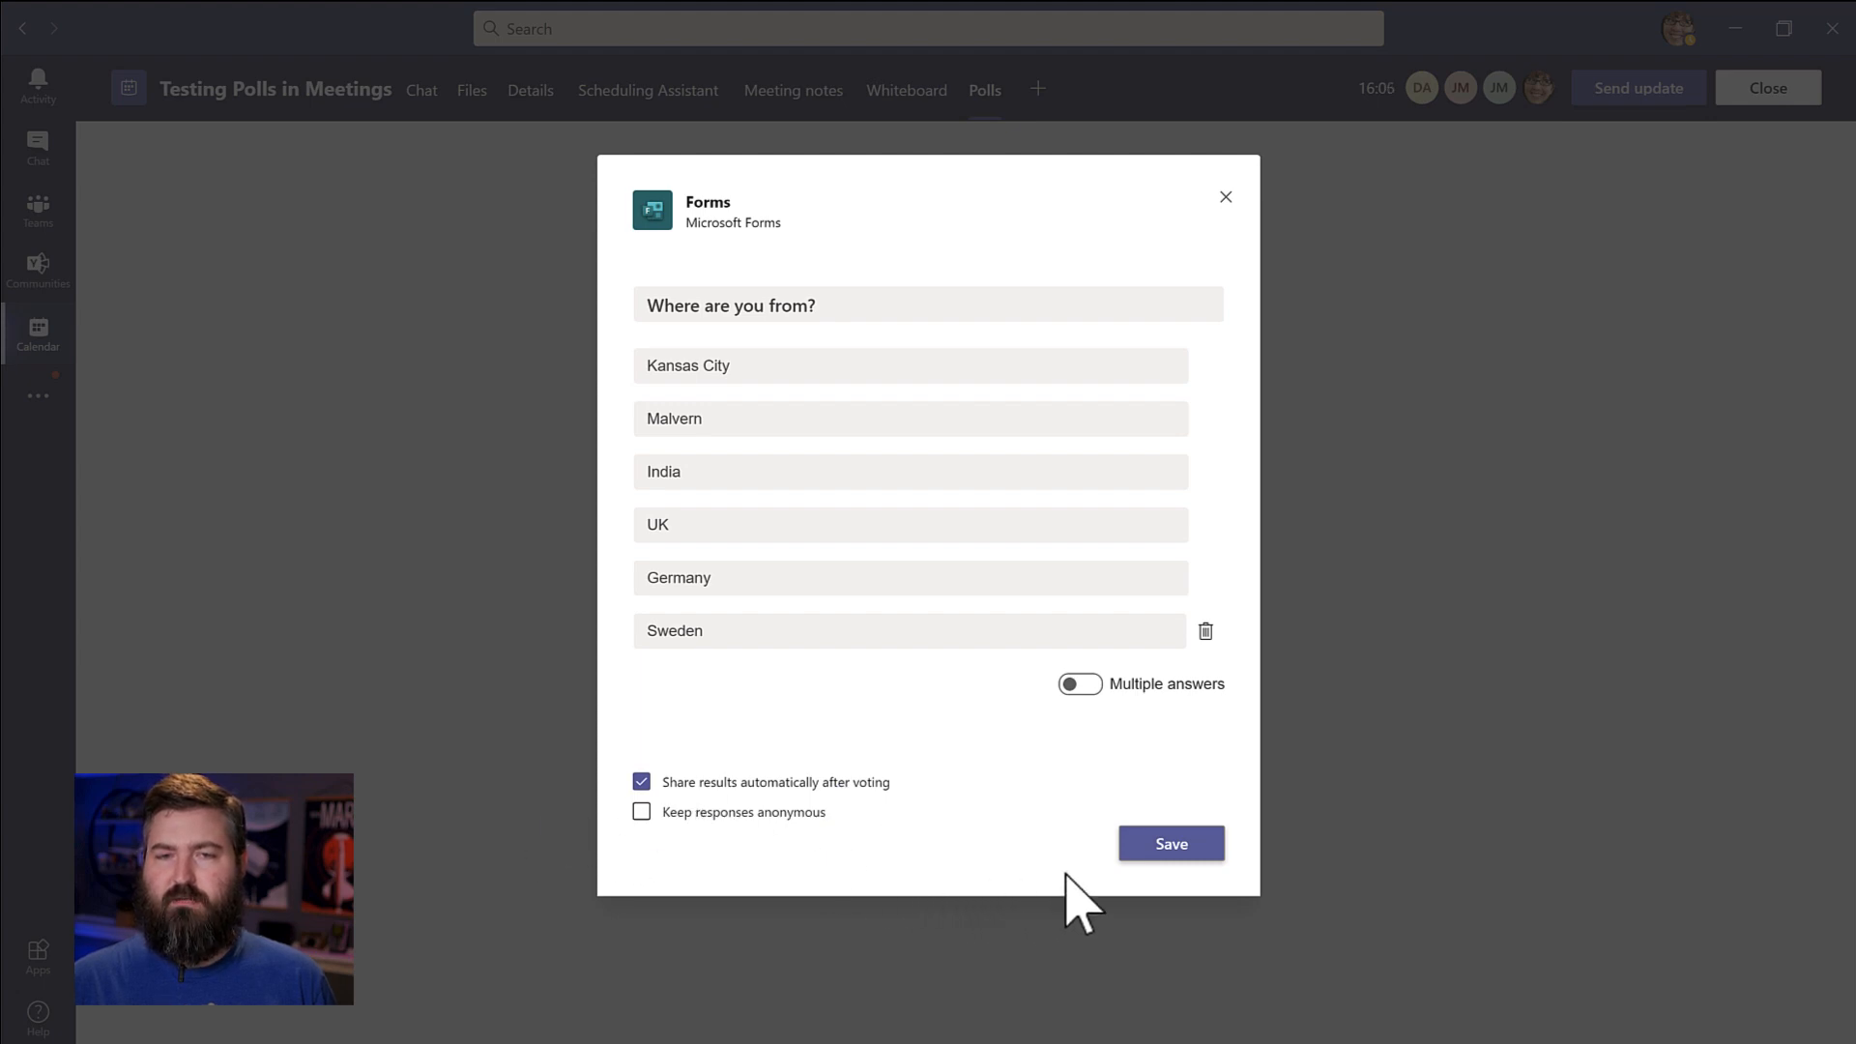
left_click(1150, 853)
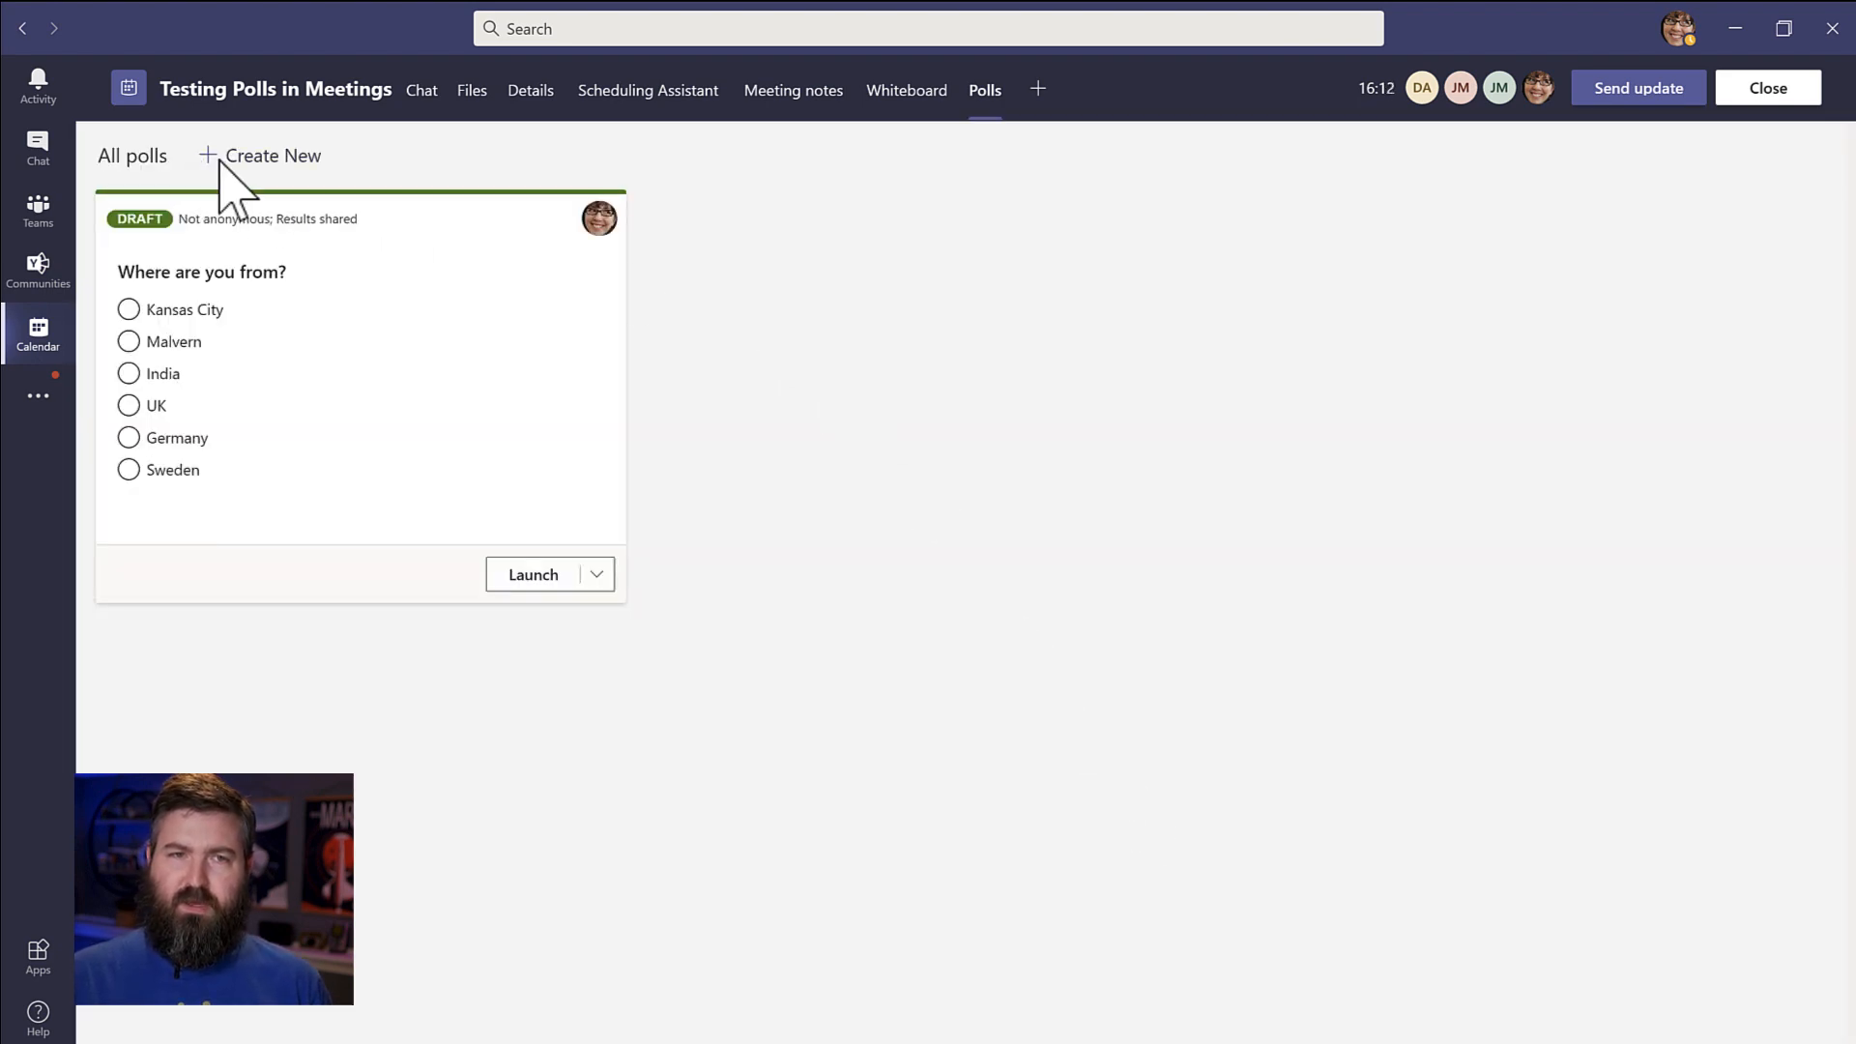
- Create a second poll with the question "What's your favorite ice cream flavor?"
left_click(211, 157)
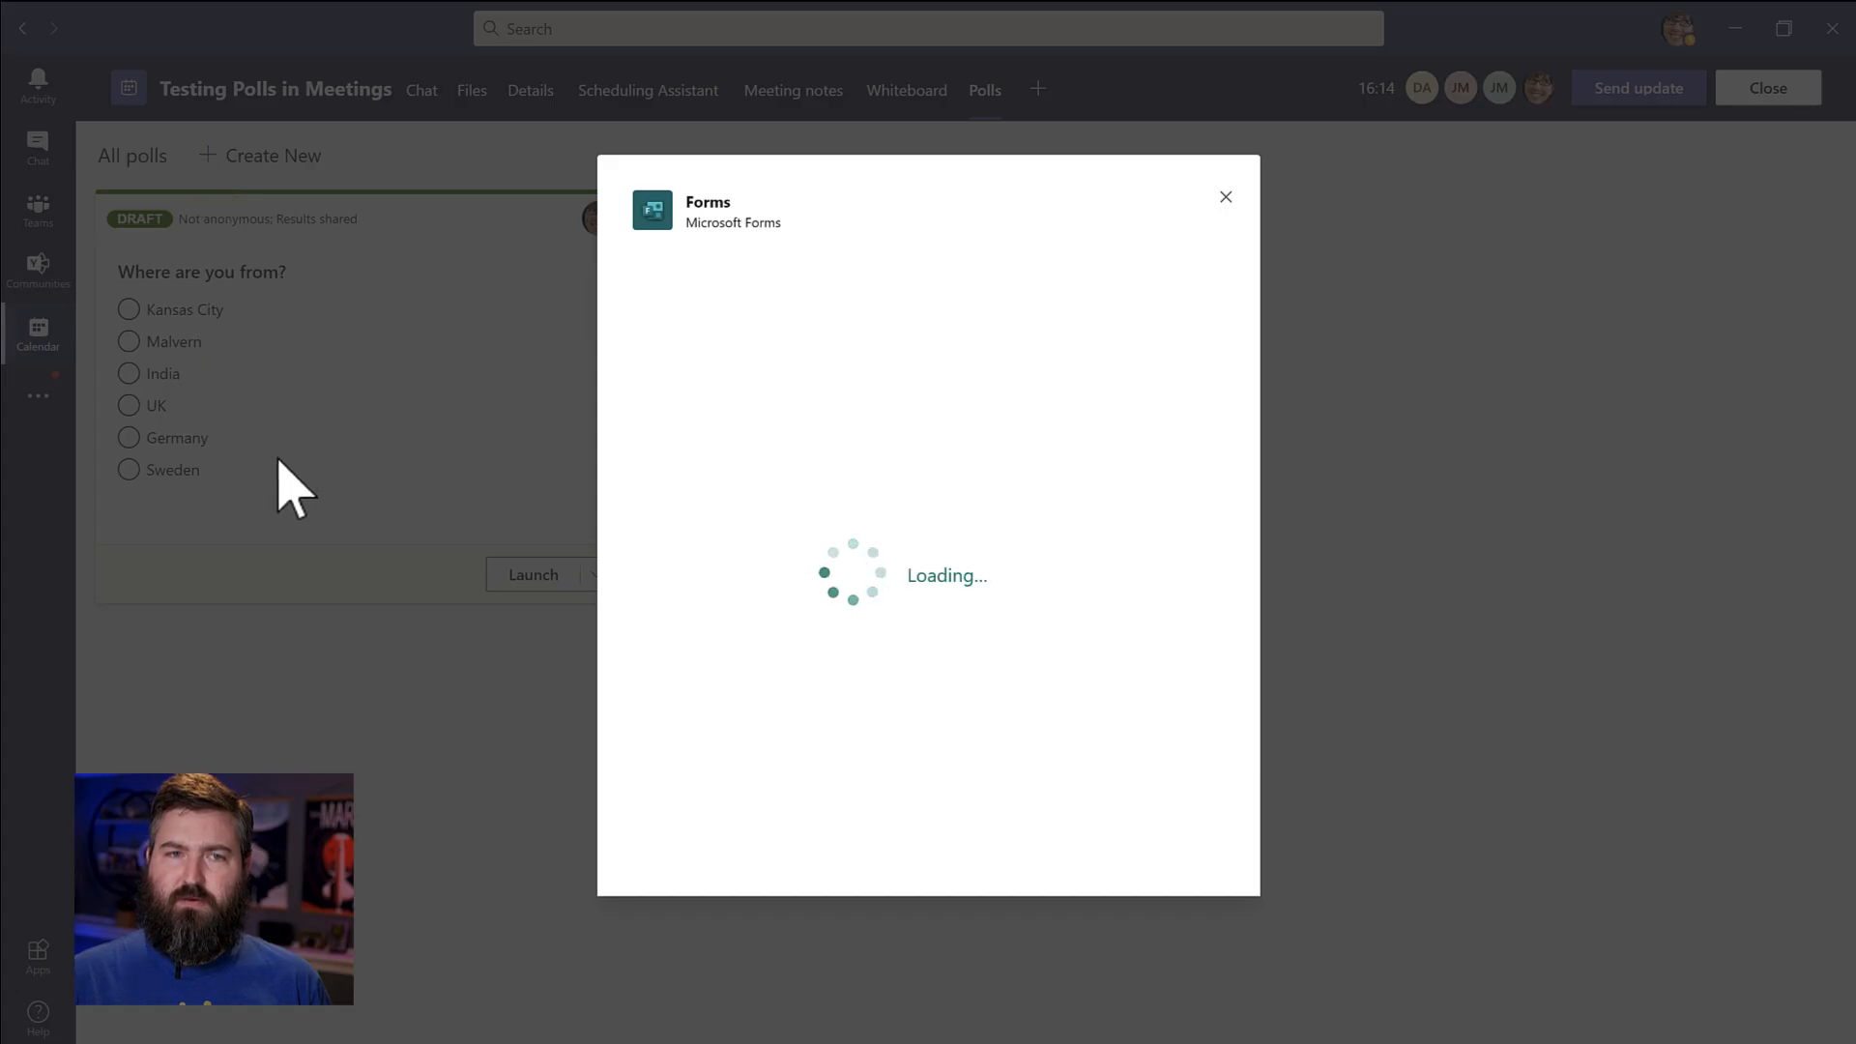
left_click(802, 306)
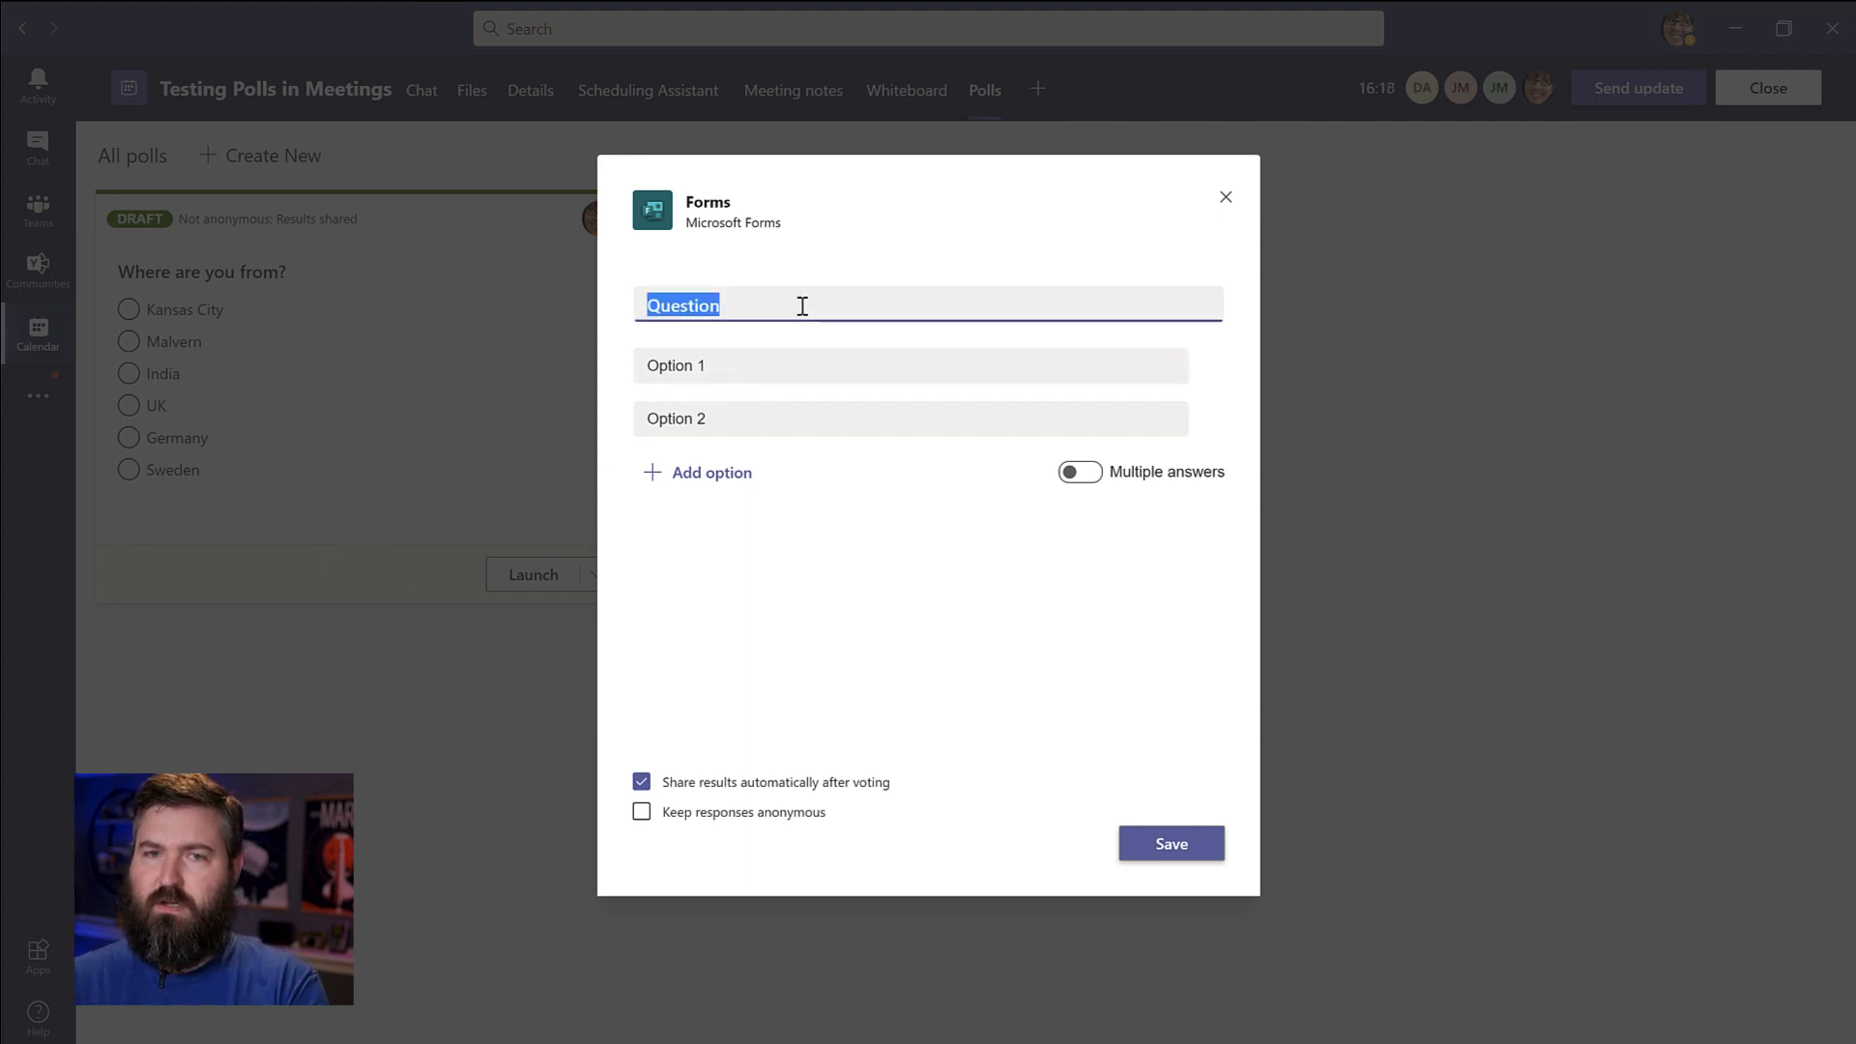
type("What's your favorite ice cream flavor?")
- Enter Chocolate, Vanilla and Strawberry as the three answer options of the ice cream poll
key("Tab")
type("Ch")
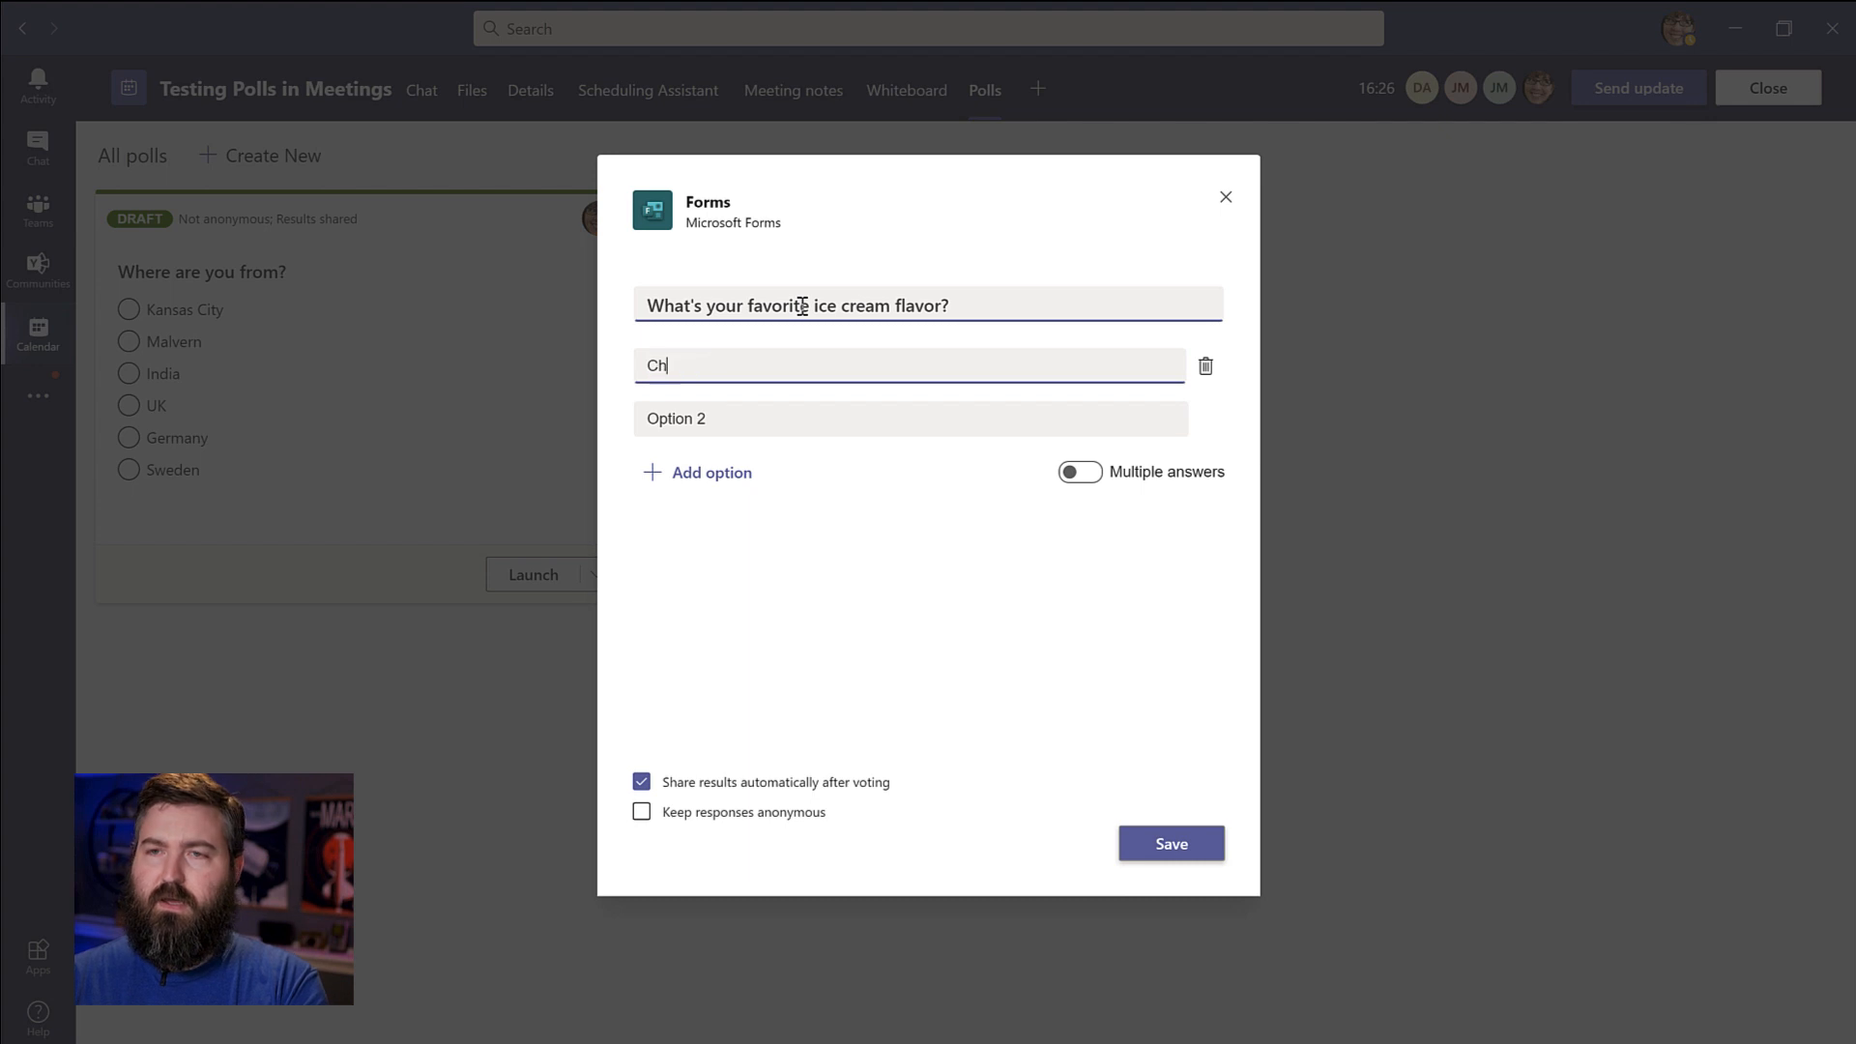
type("ocolate")
key("Tab")
type("Vanilla")
key("Tab")
key("Tab")
key("Return")
type("Sta")
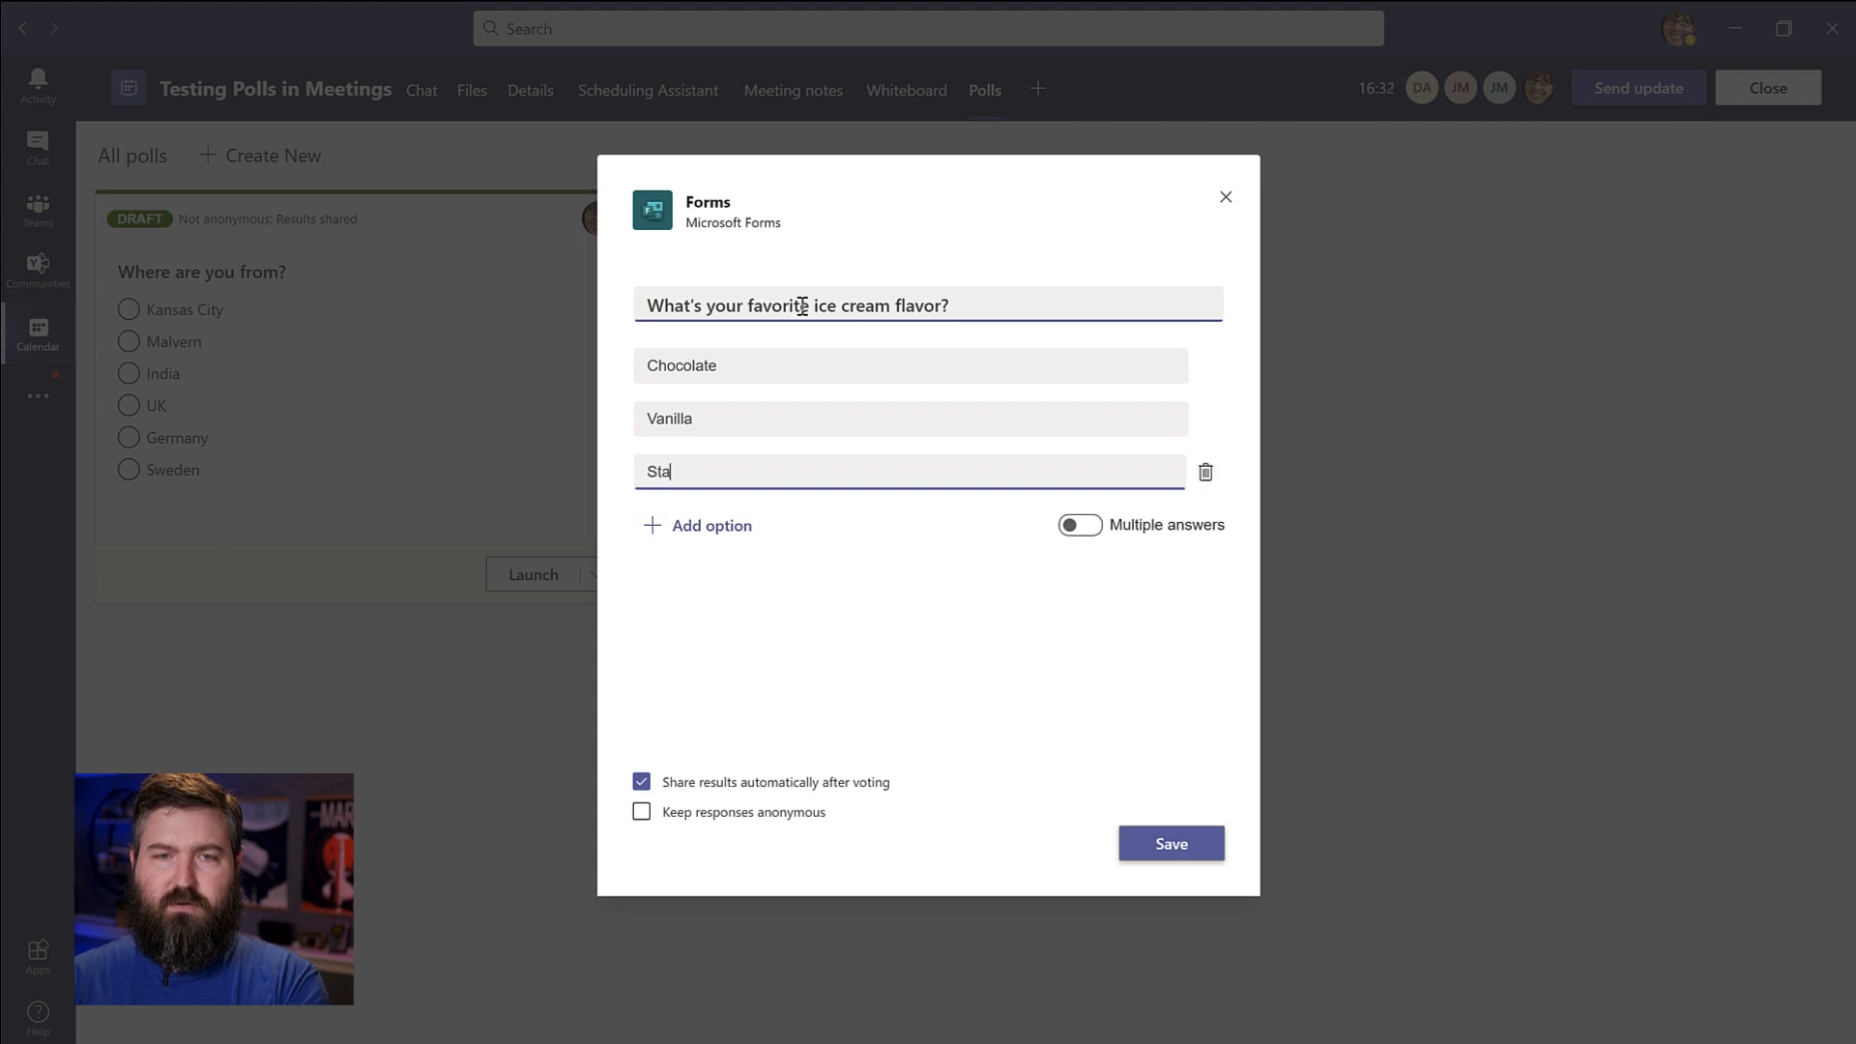
type("awberry")
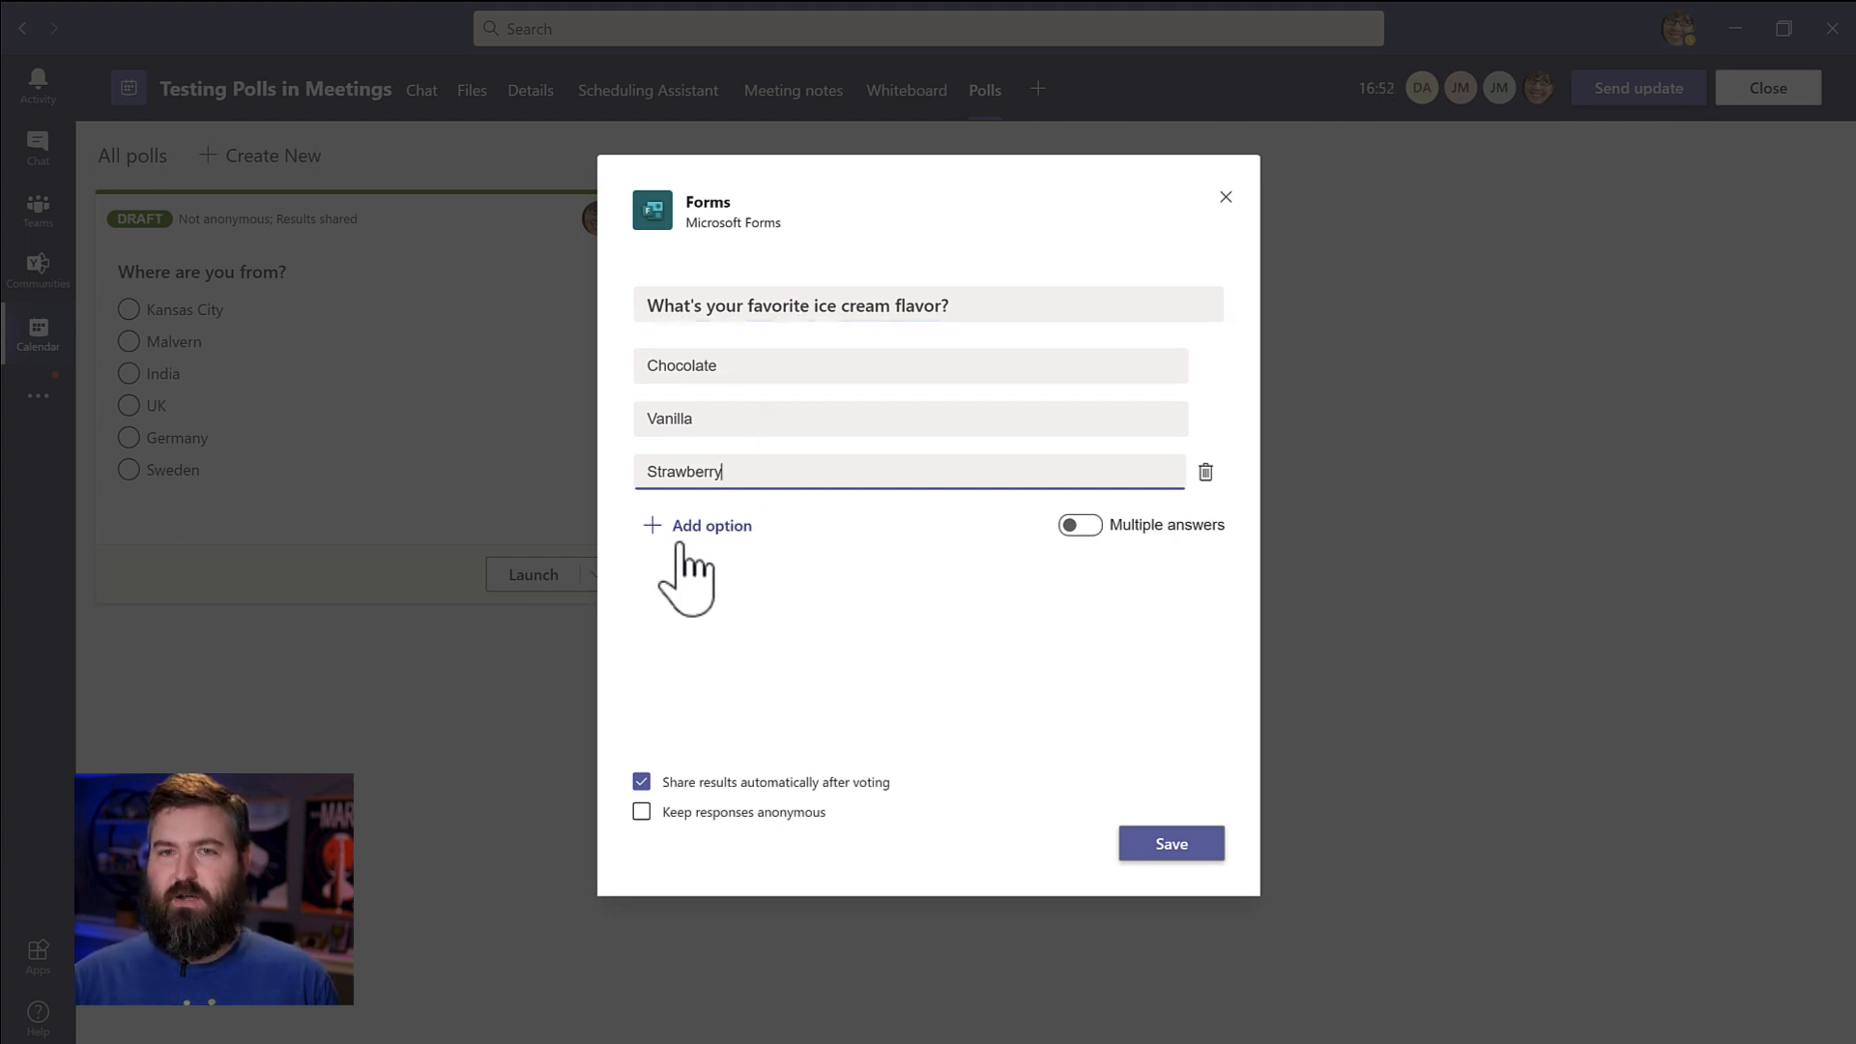
- Allow multiple answers and keep responses anonymous for the ice cream poll, and save it
left_click(1075, 525)
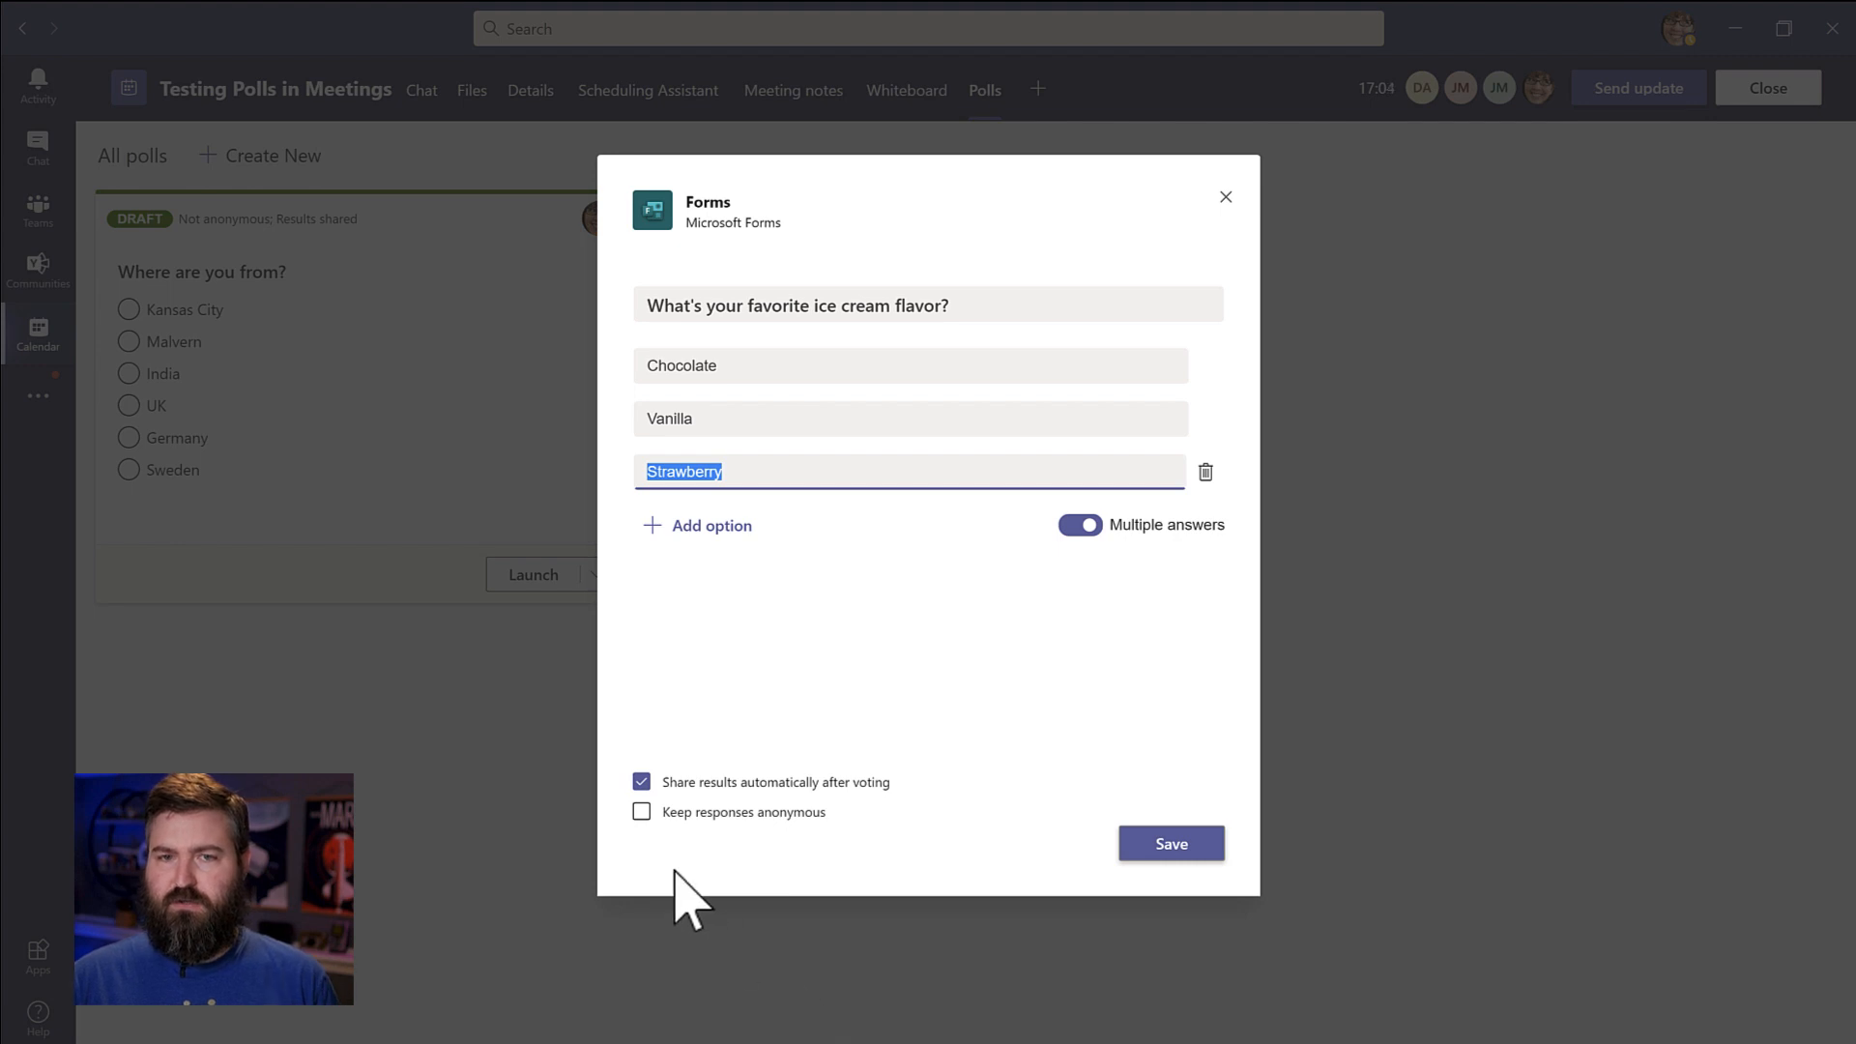
left_click(625, 821)
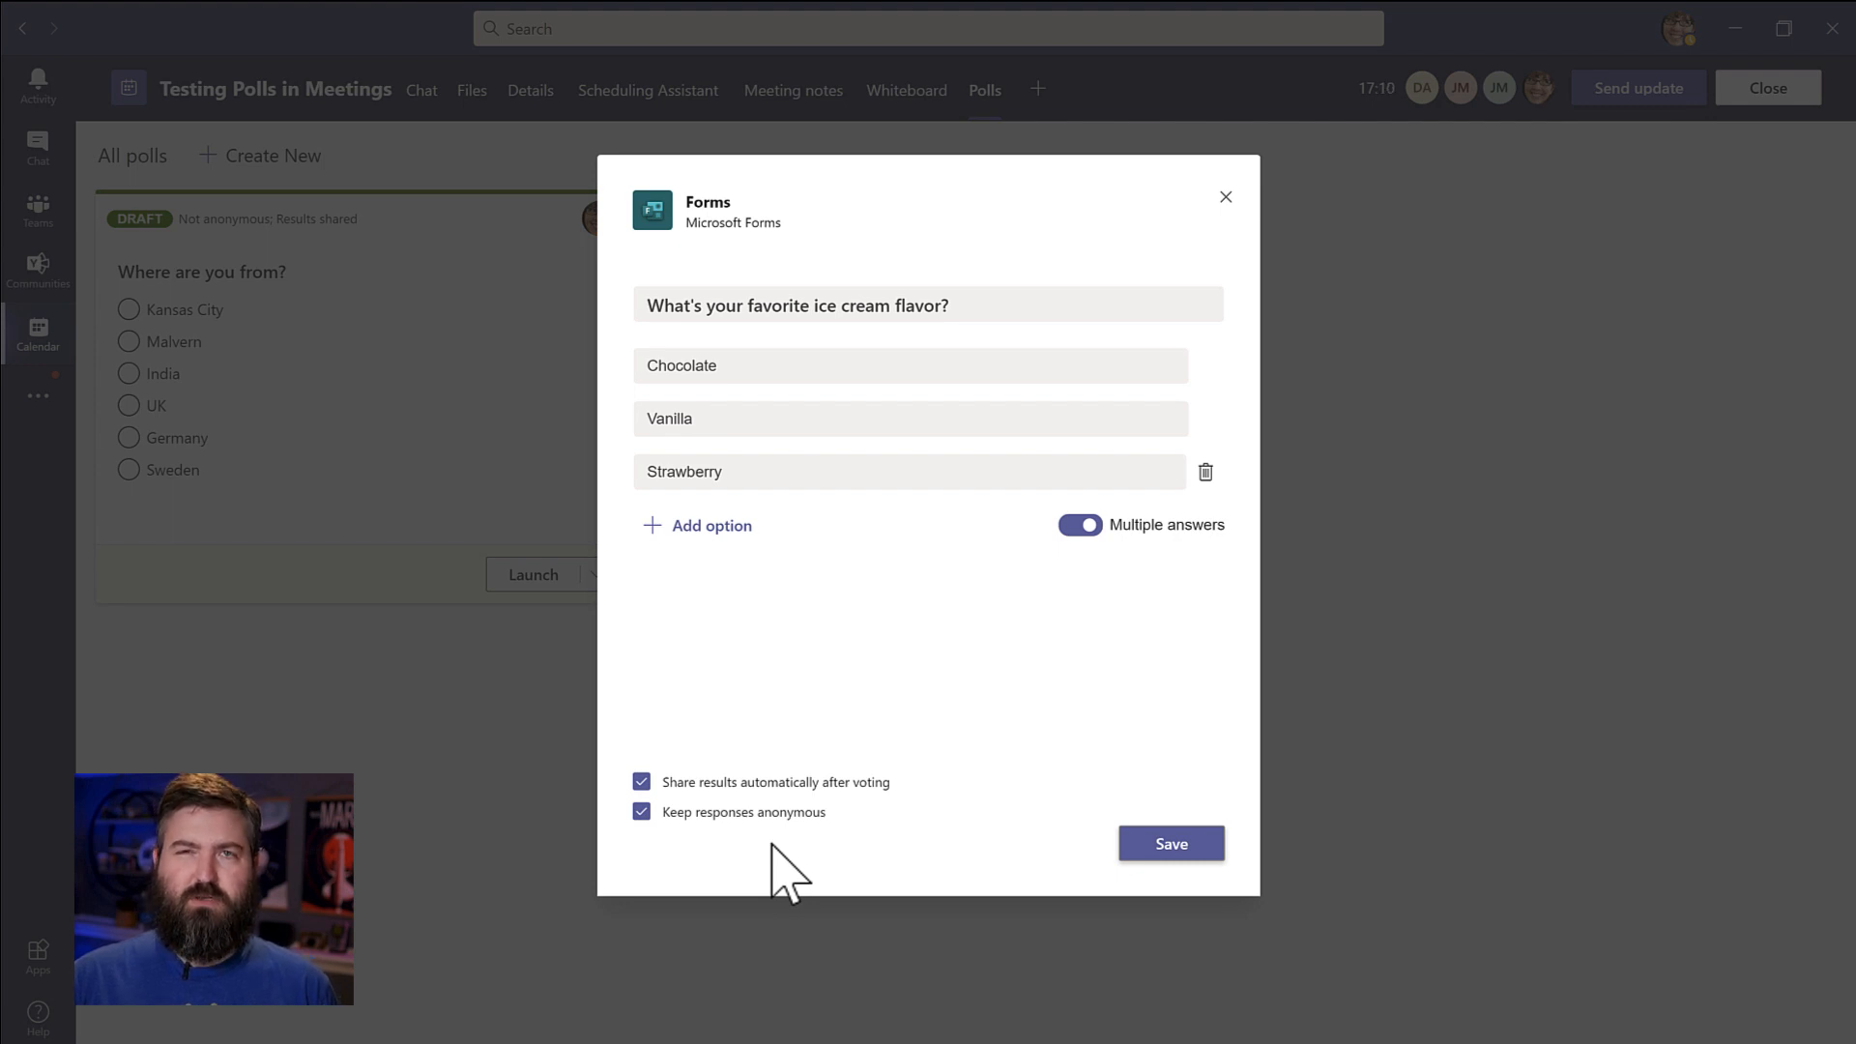
left_click(1154, 855)
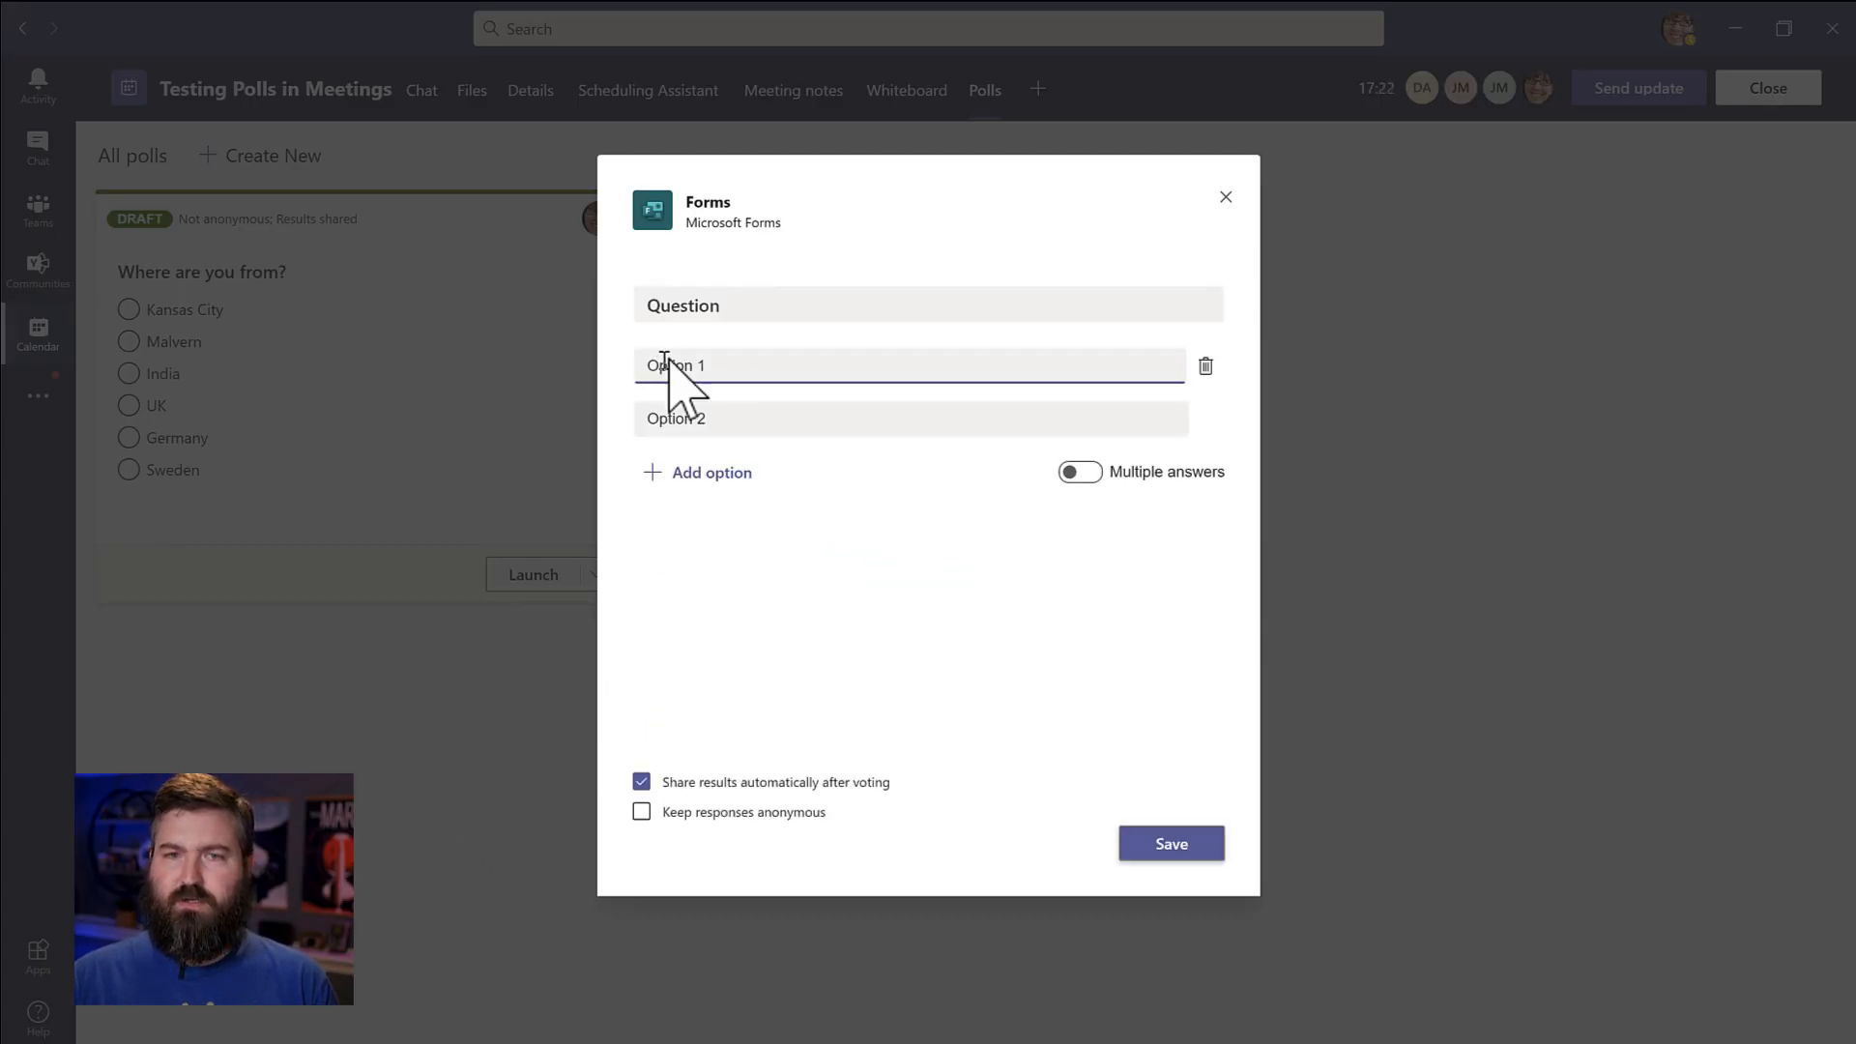
- Set the question of another new poll to "Game Console Choice?"
double_click(730, 307)
left_click(730, 308)
double_click(730, 309)
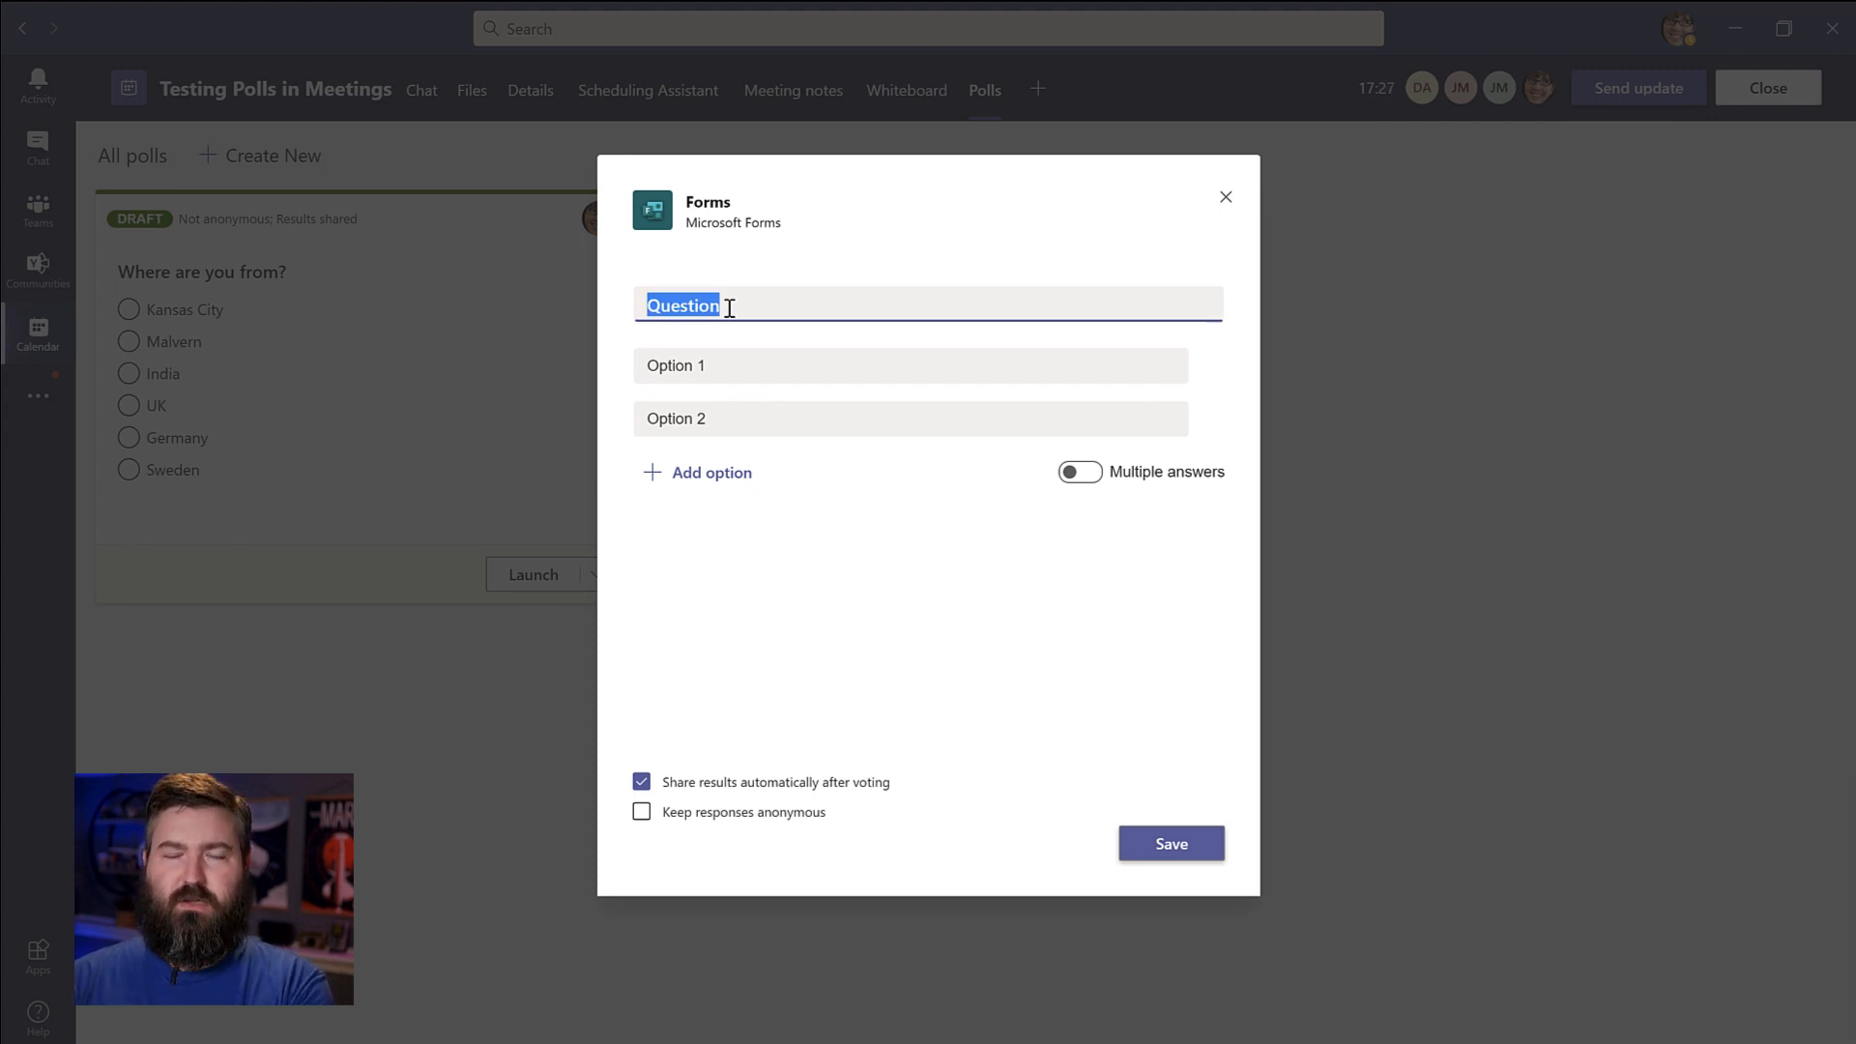
type("Game Console")
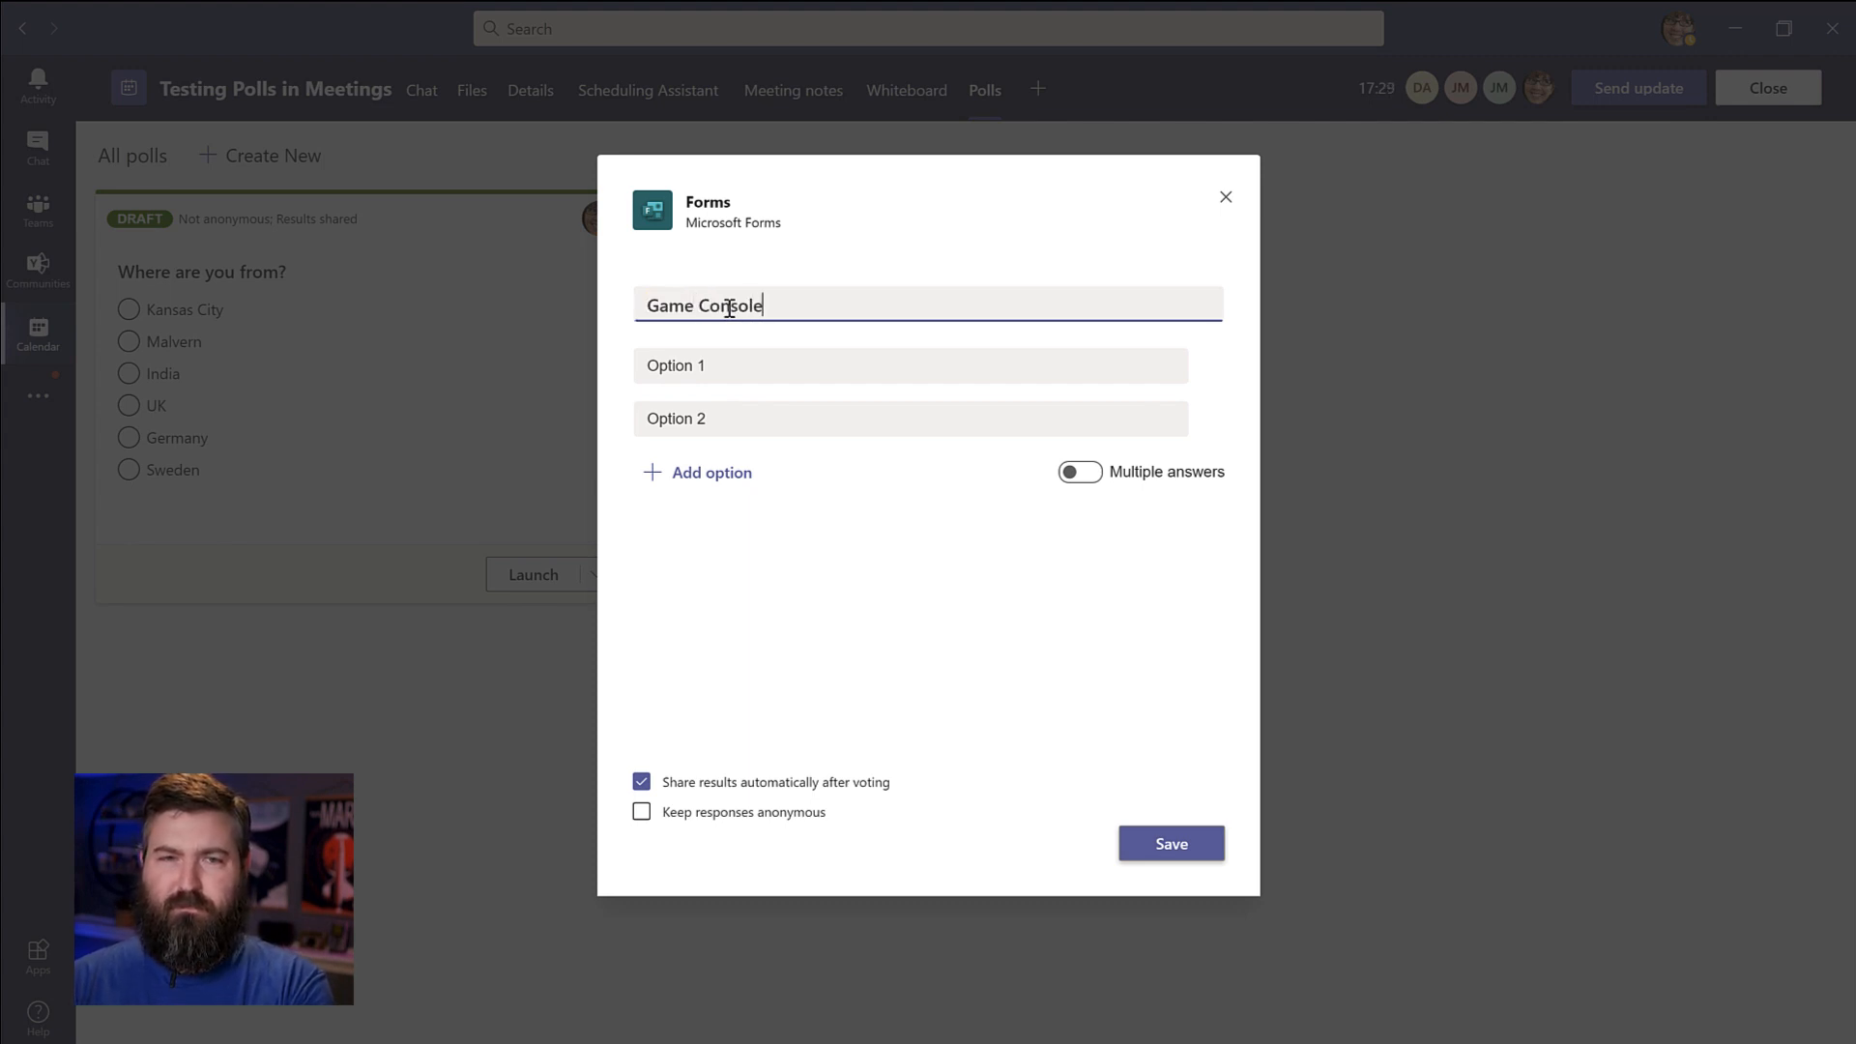
type(" Choice?")
- Enter PS5 and Xbox Series X/S as the two answer options of the game console poll
key("Tab")
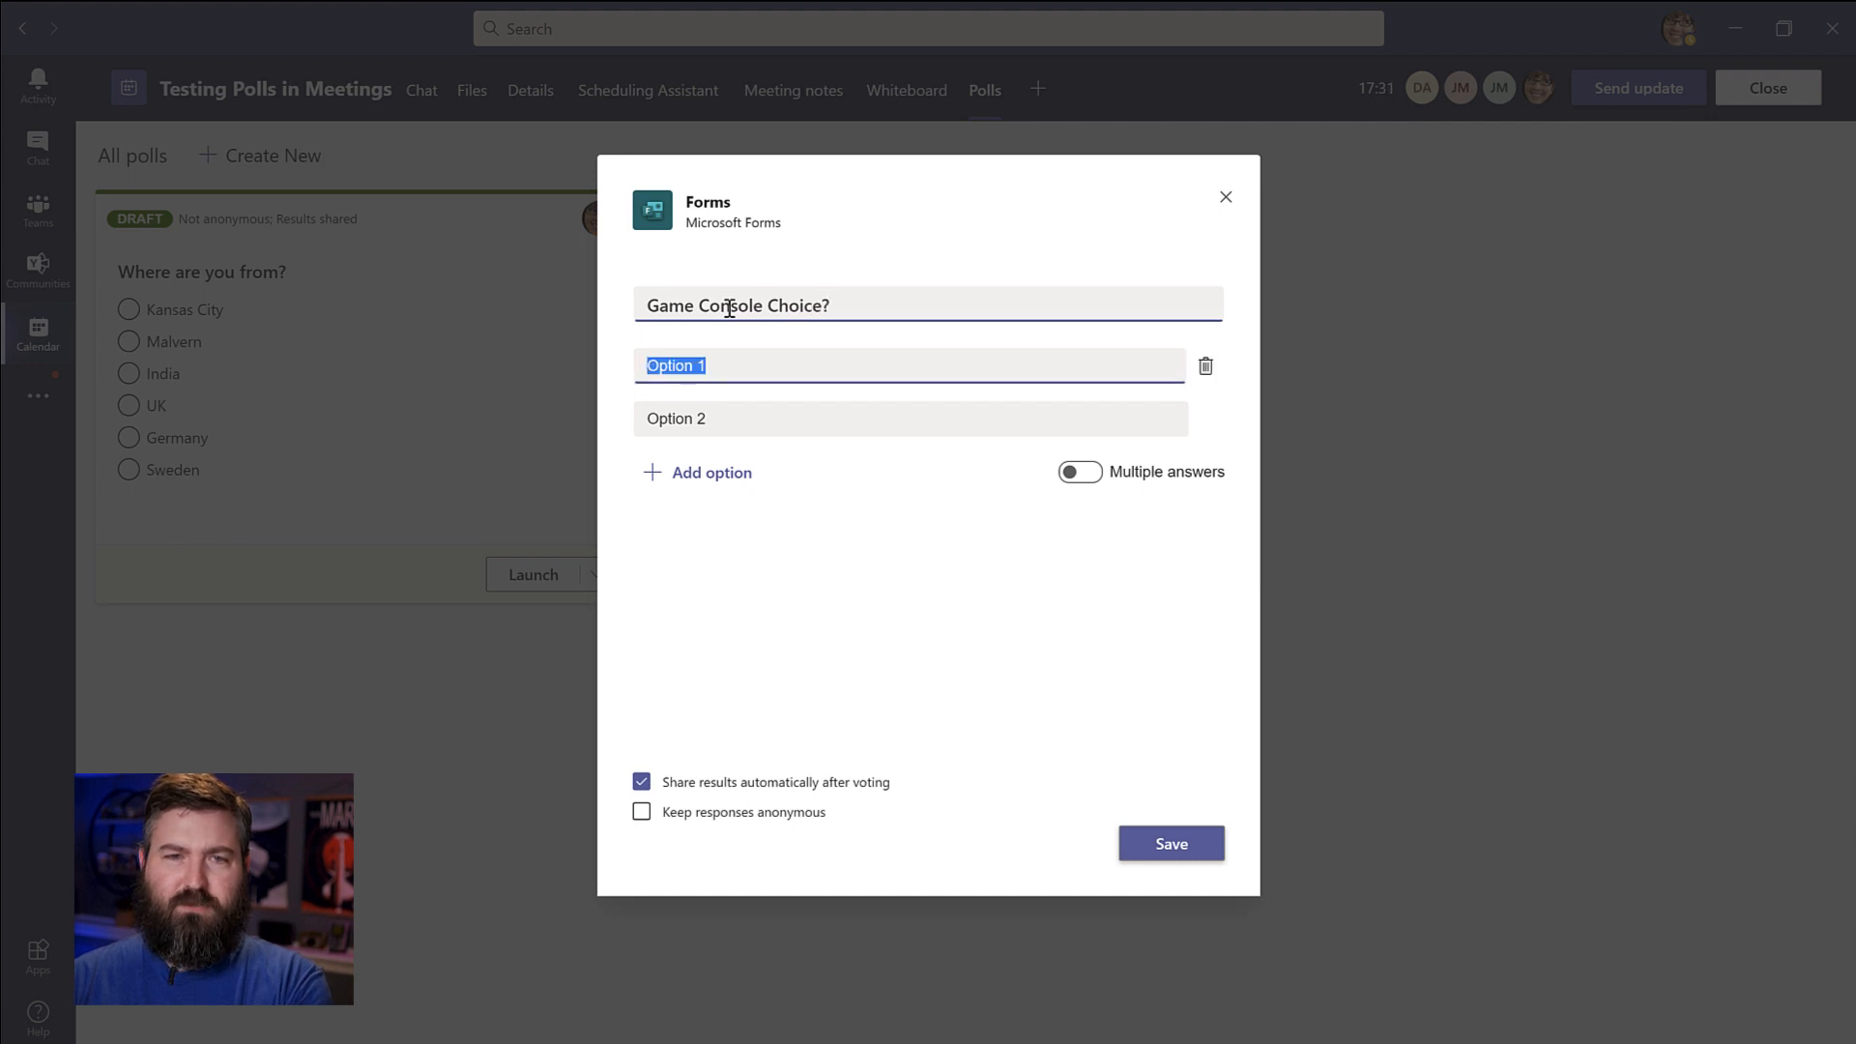
type("PS")
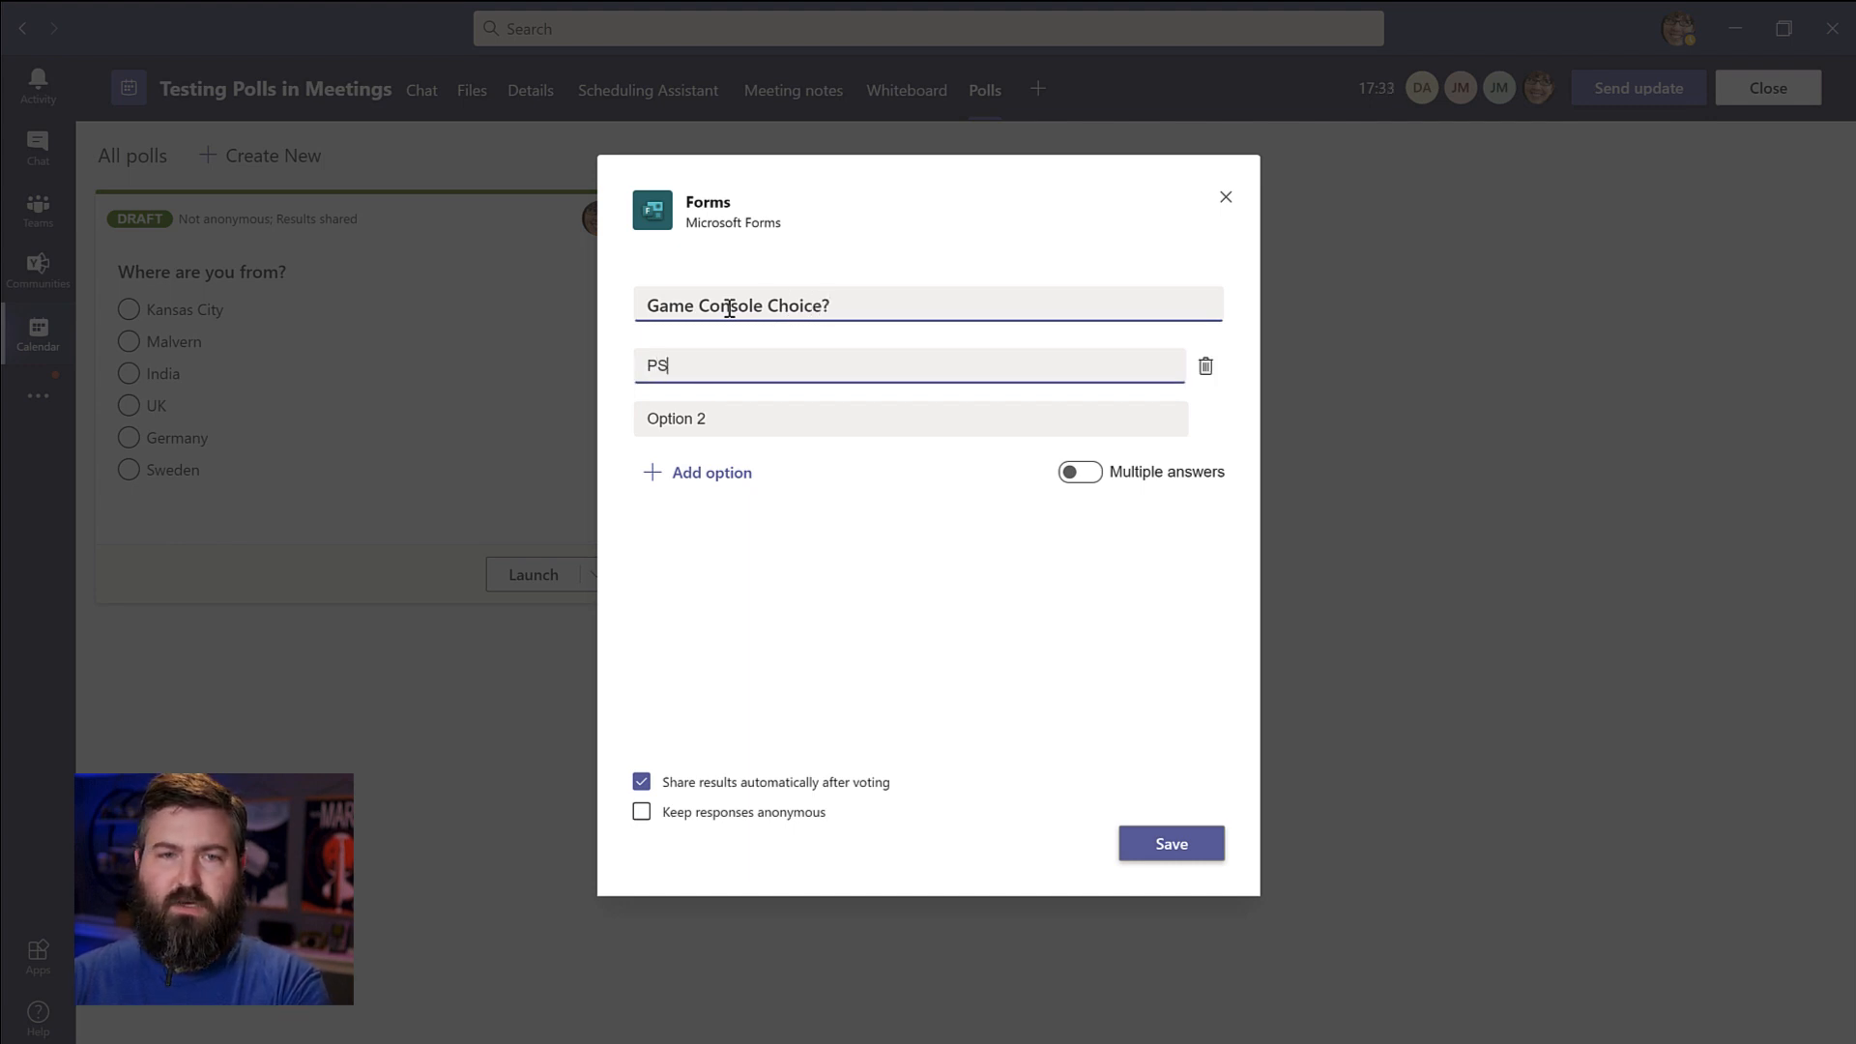
type("5")
key("Tab")
type("O")
key("BackSpace")
type("X")
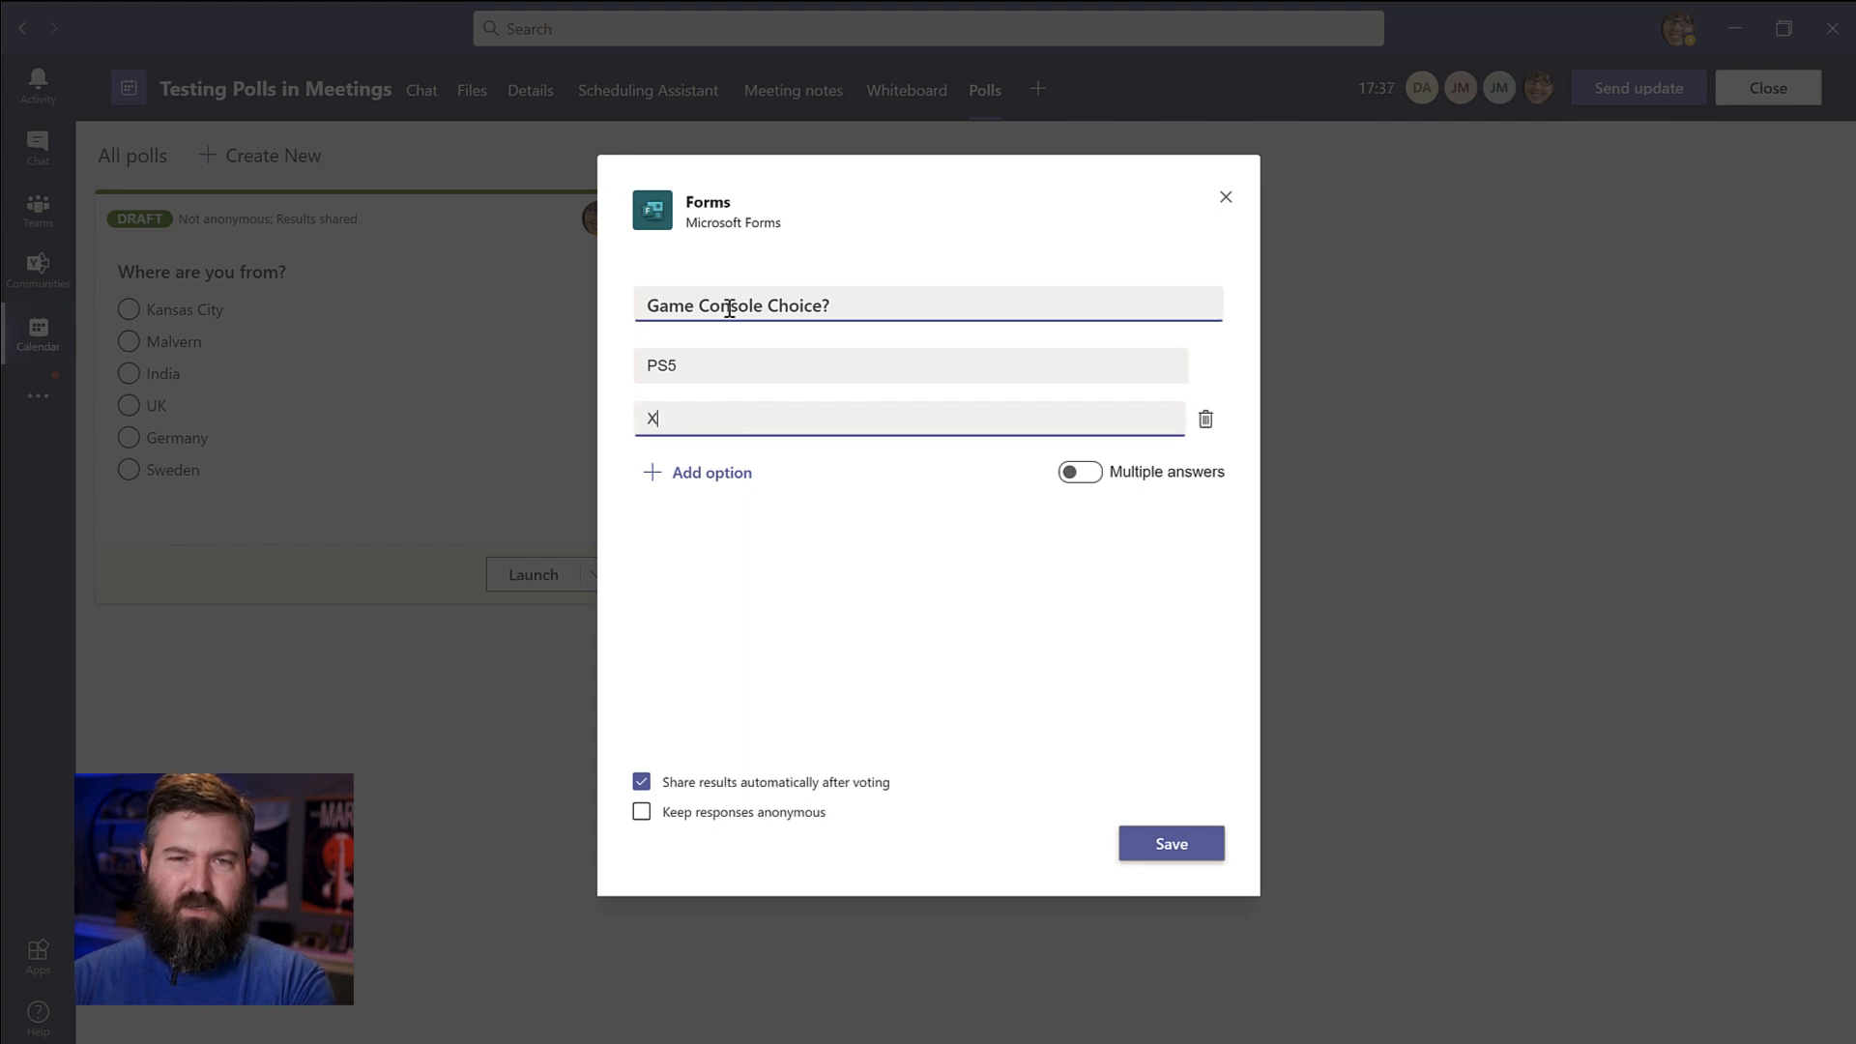
type("box Series x/")
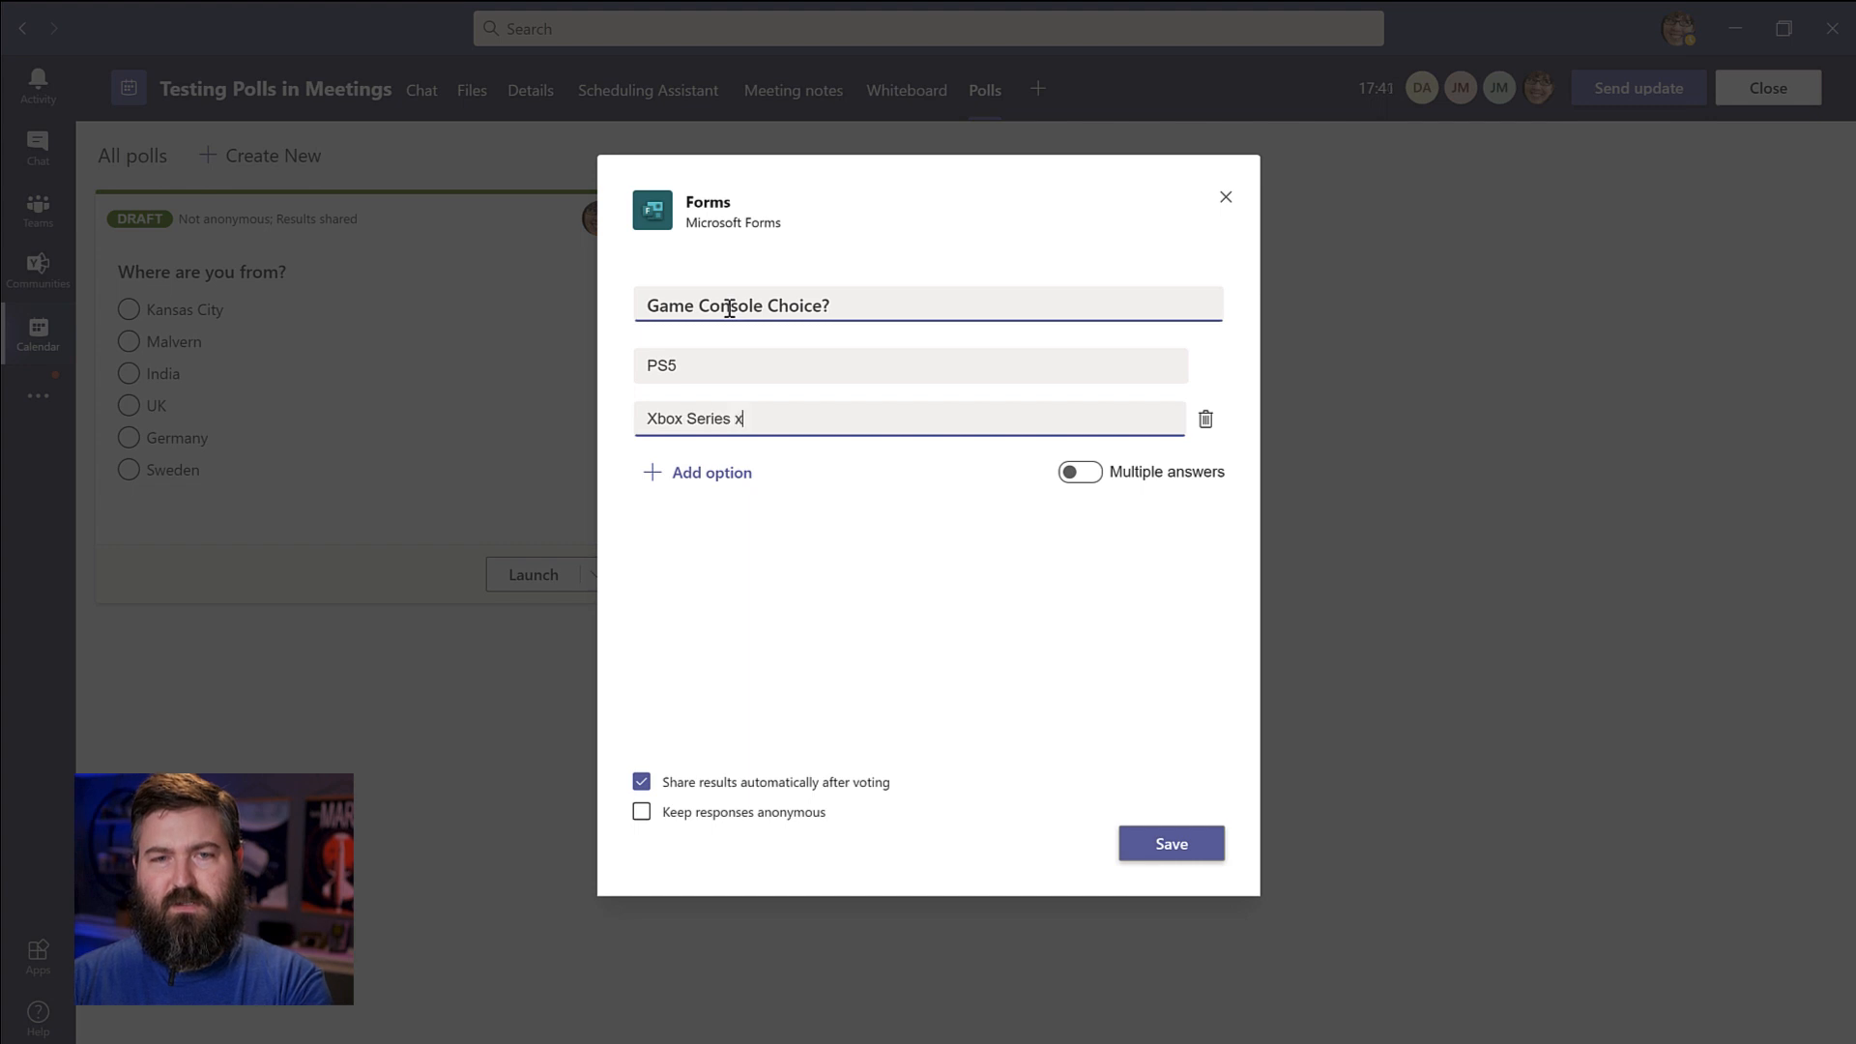
key("BackSpace")
type("X/S")
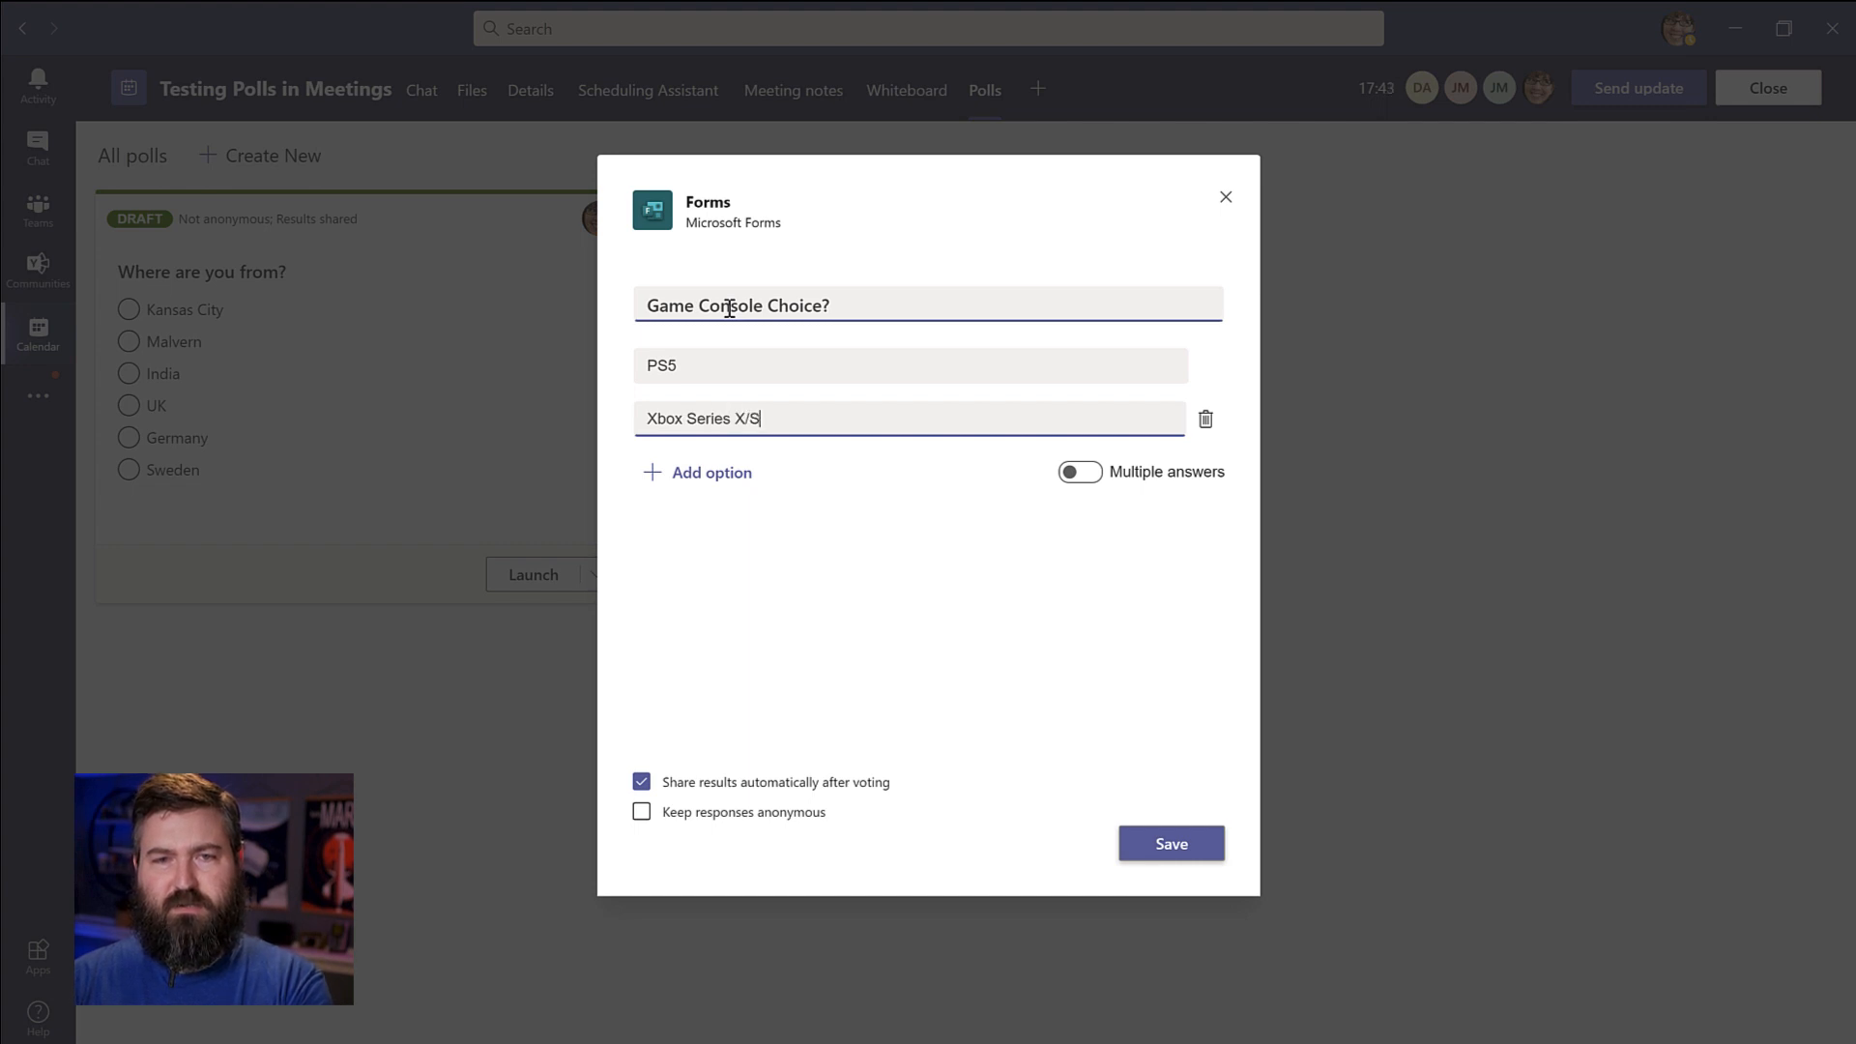
- Add Game & Watch as the third answer option of the game console poll
left_click(701, 474)
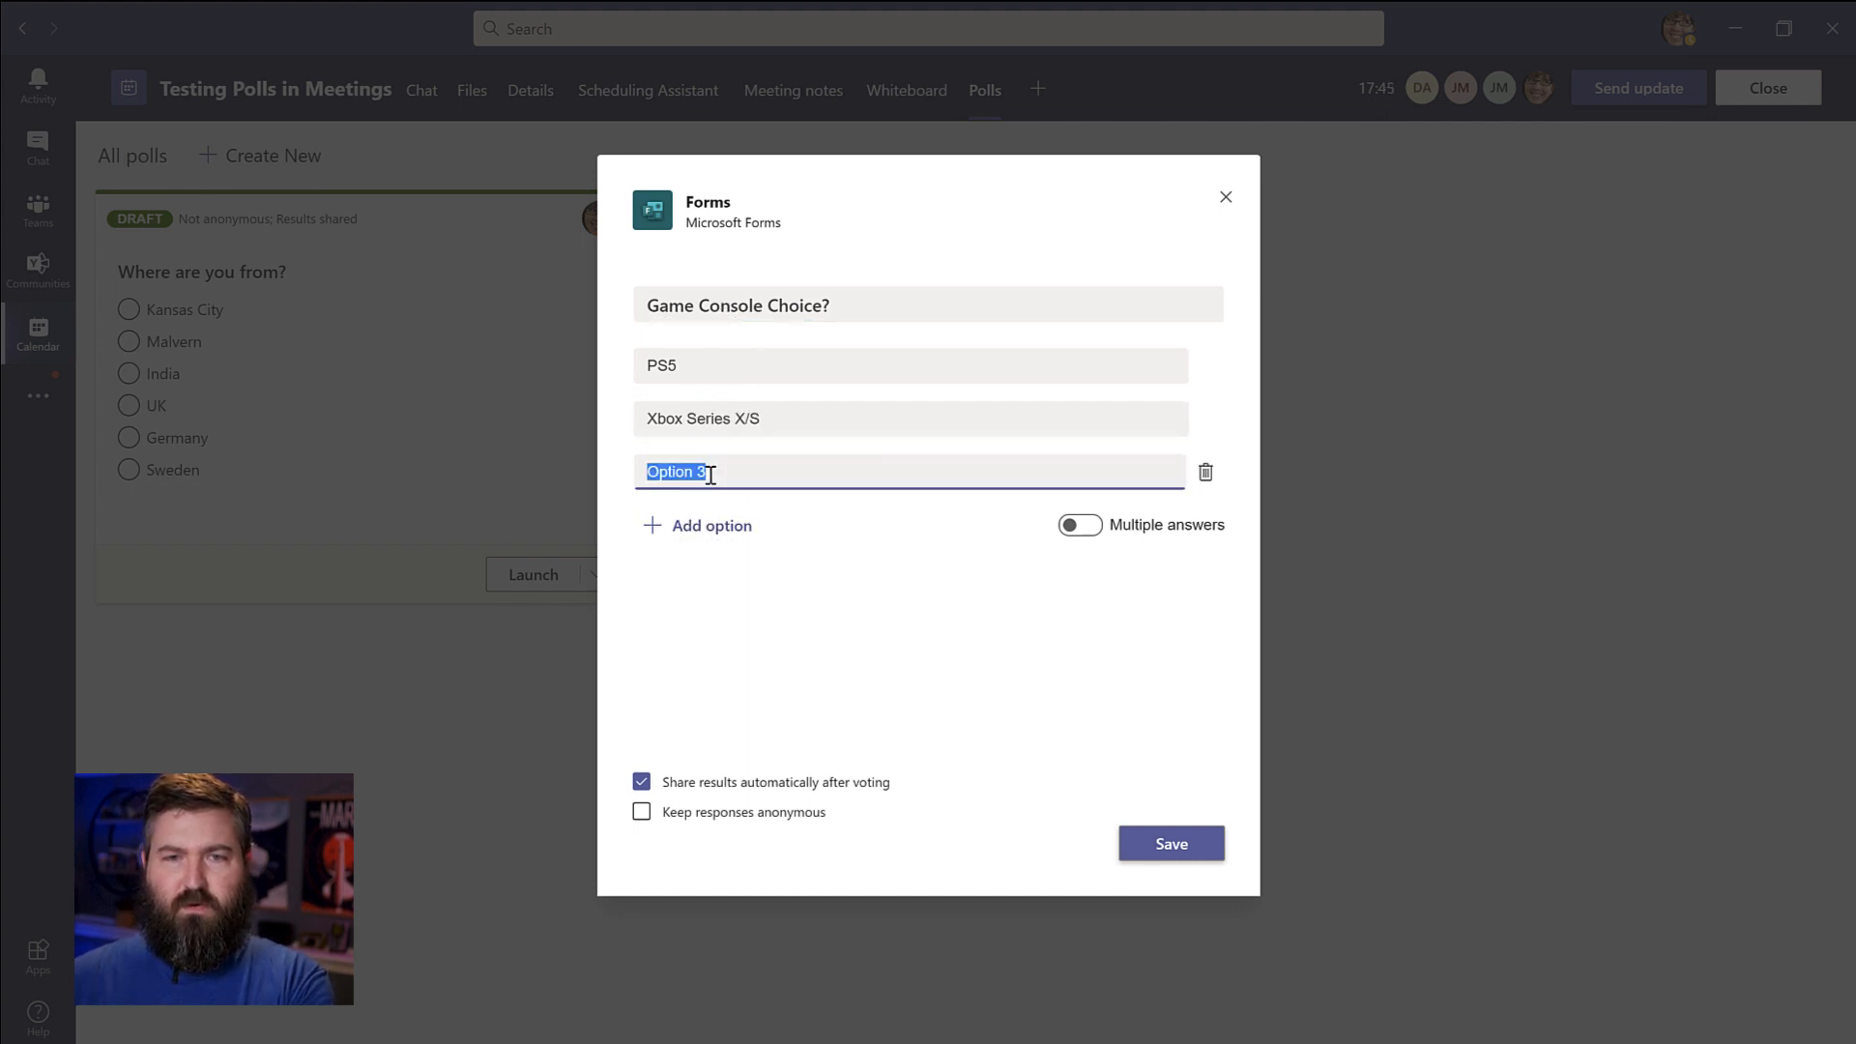
type("Game")
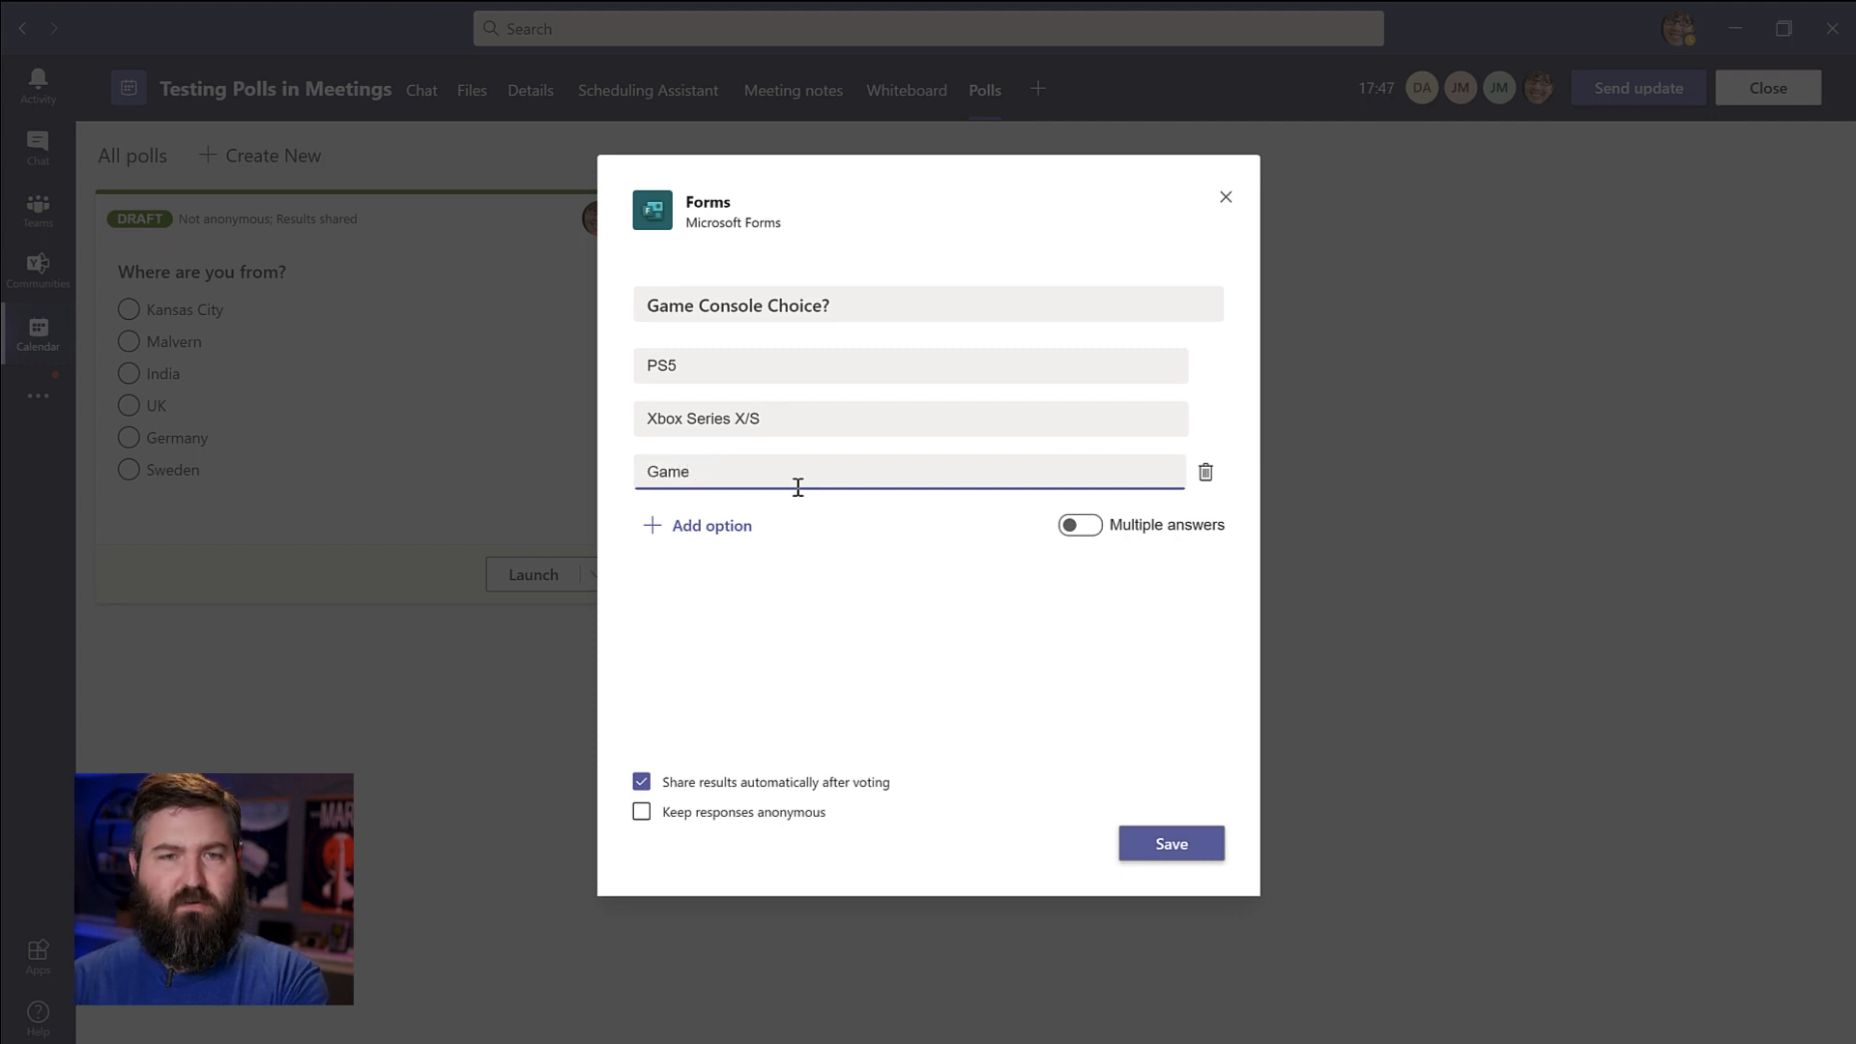
type(" & Want")
type("tch")
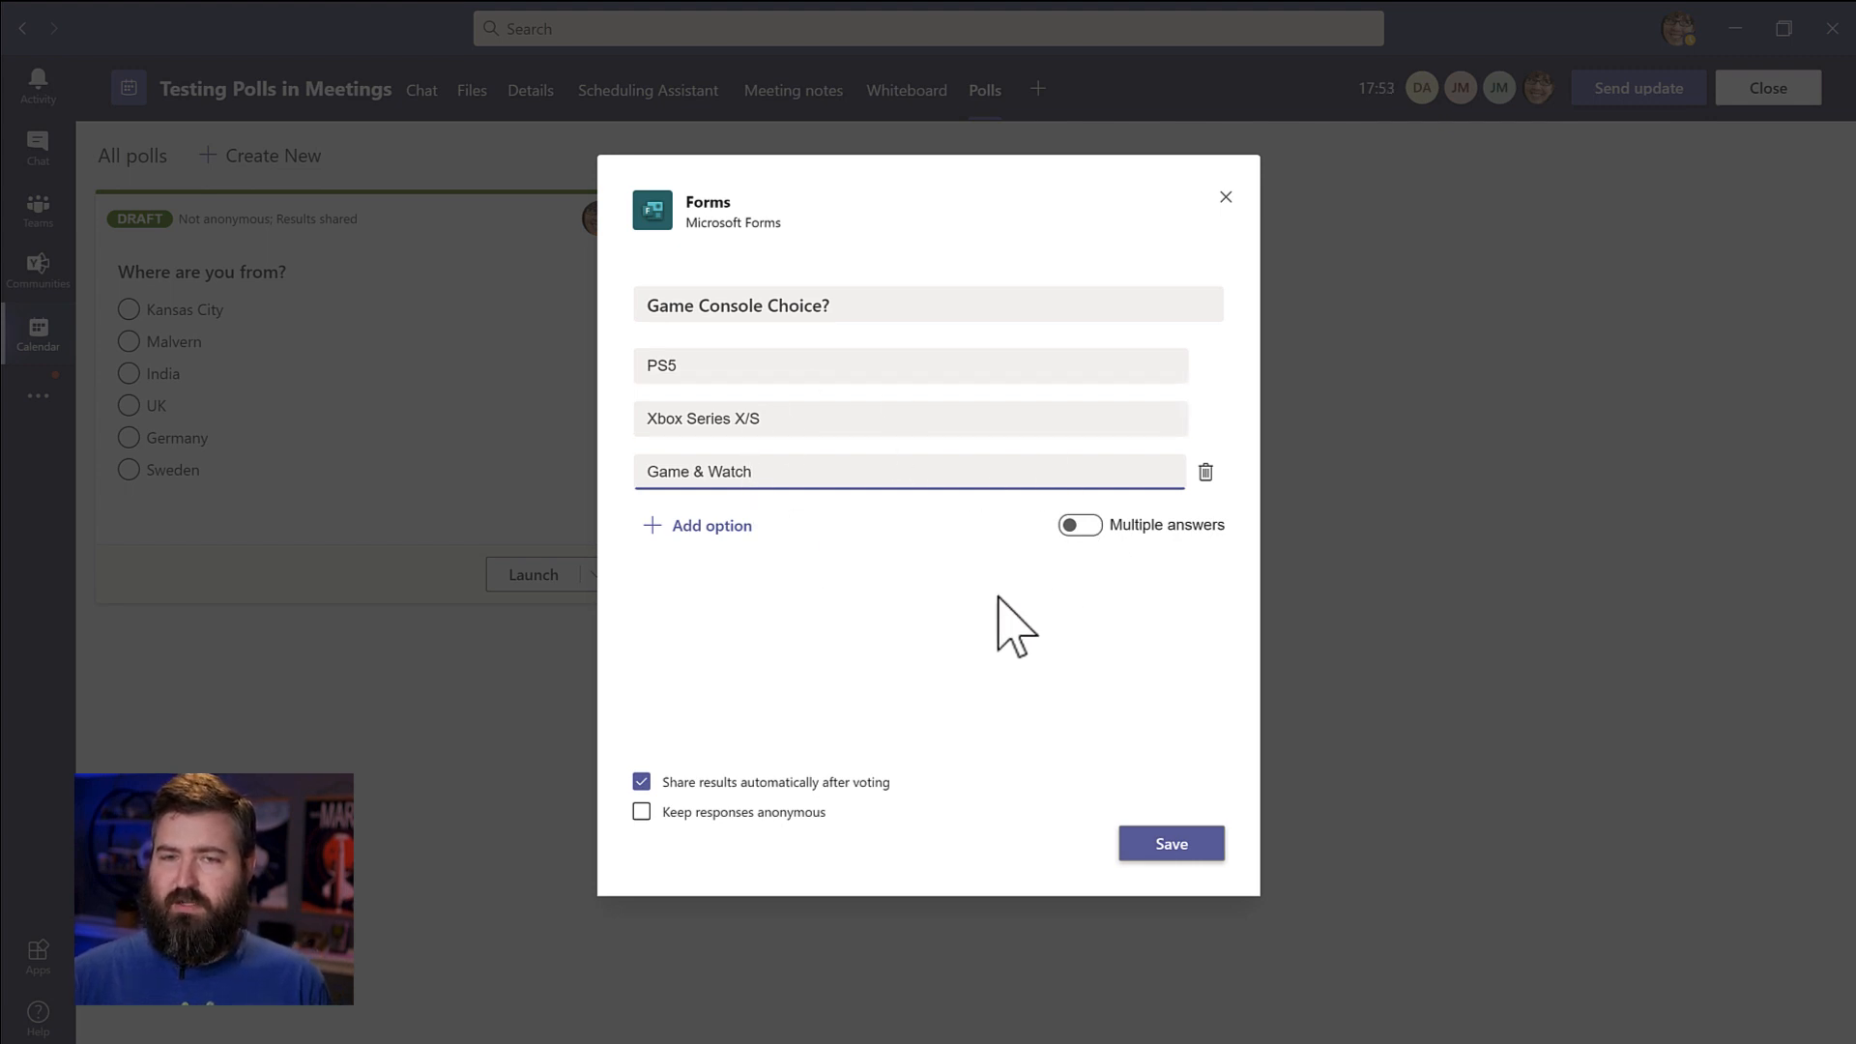
- Turn off automatic sharing of results after voting for the game console poll, and save it
left_click(629, 785)
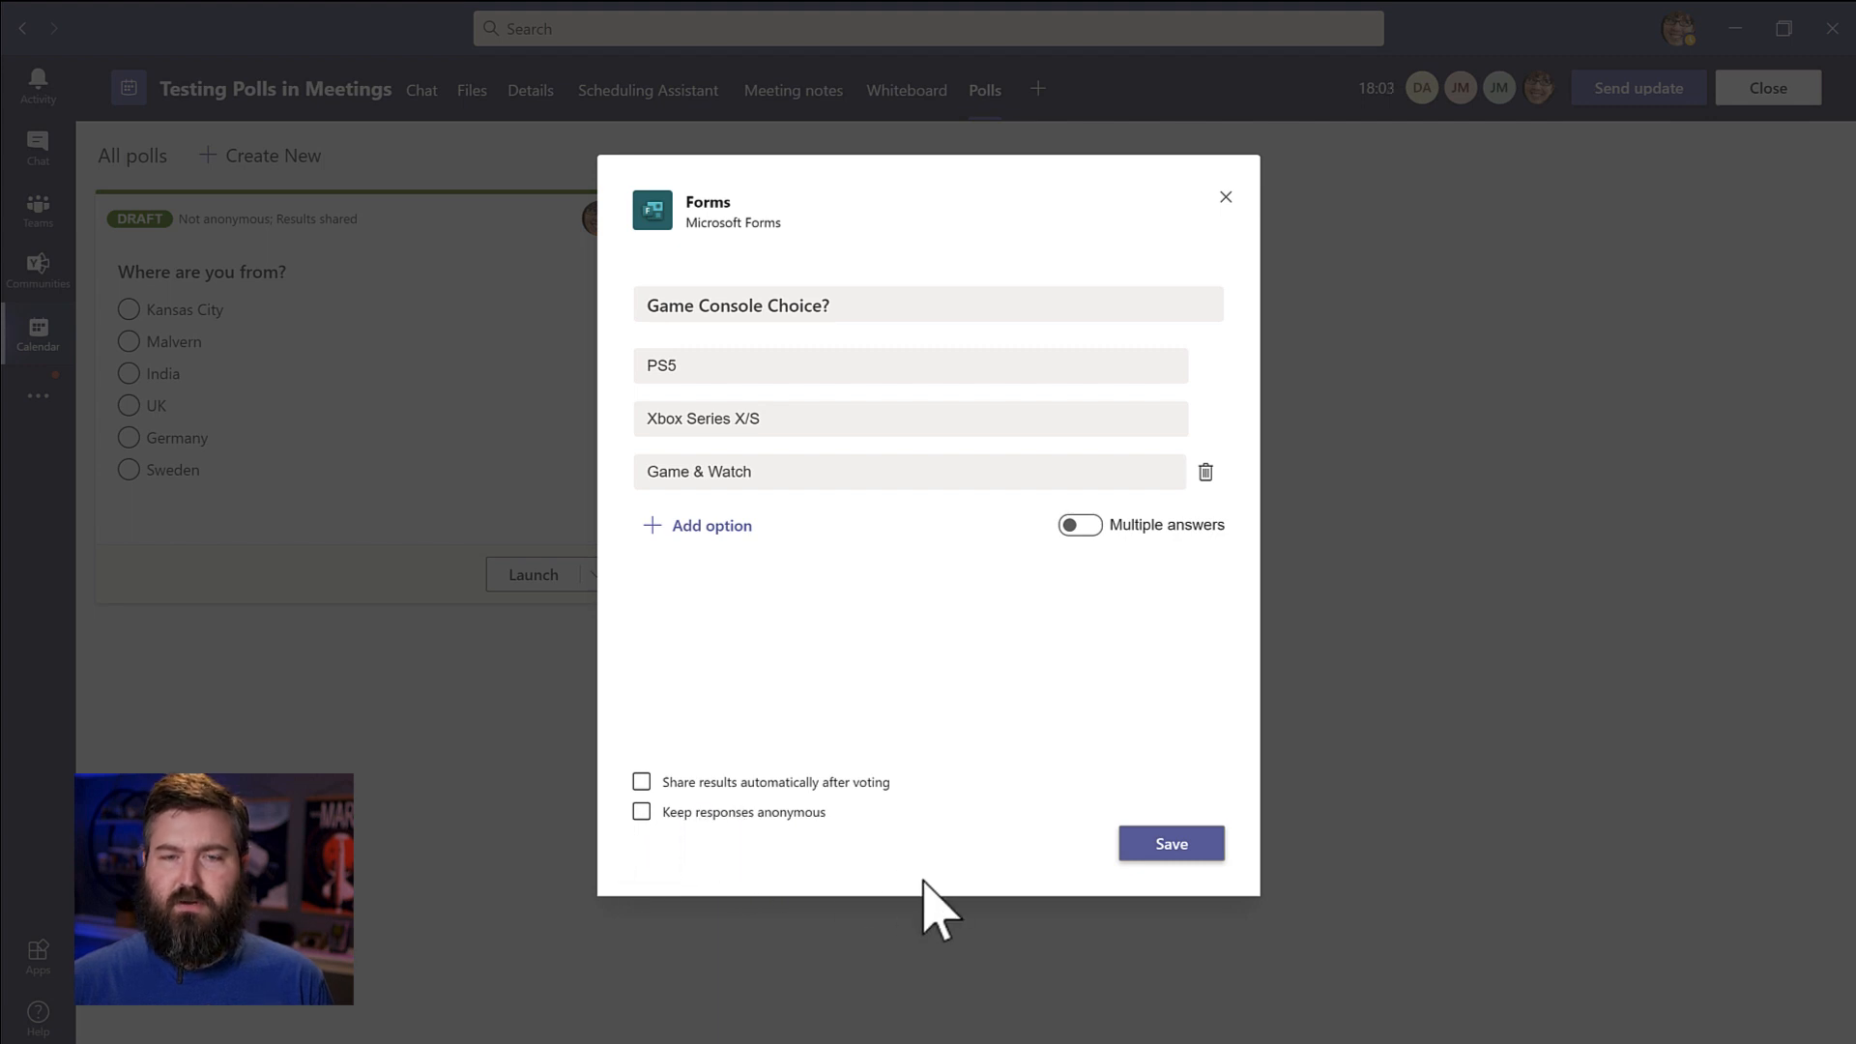
left_click(1165, 845)
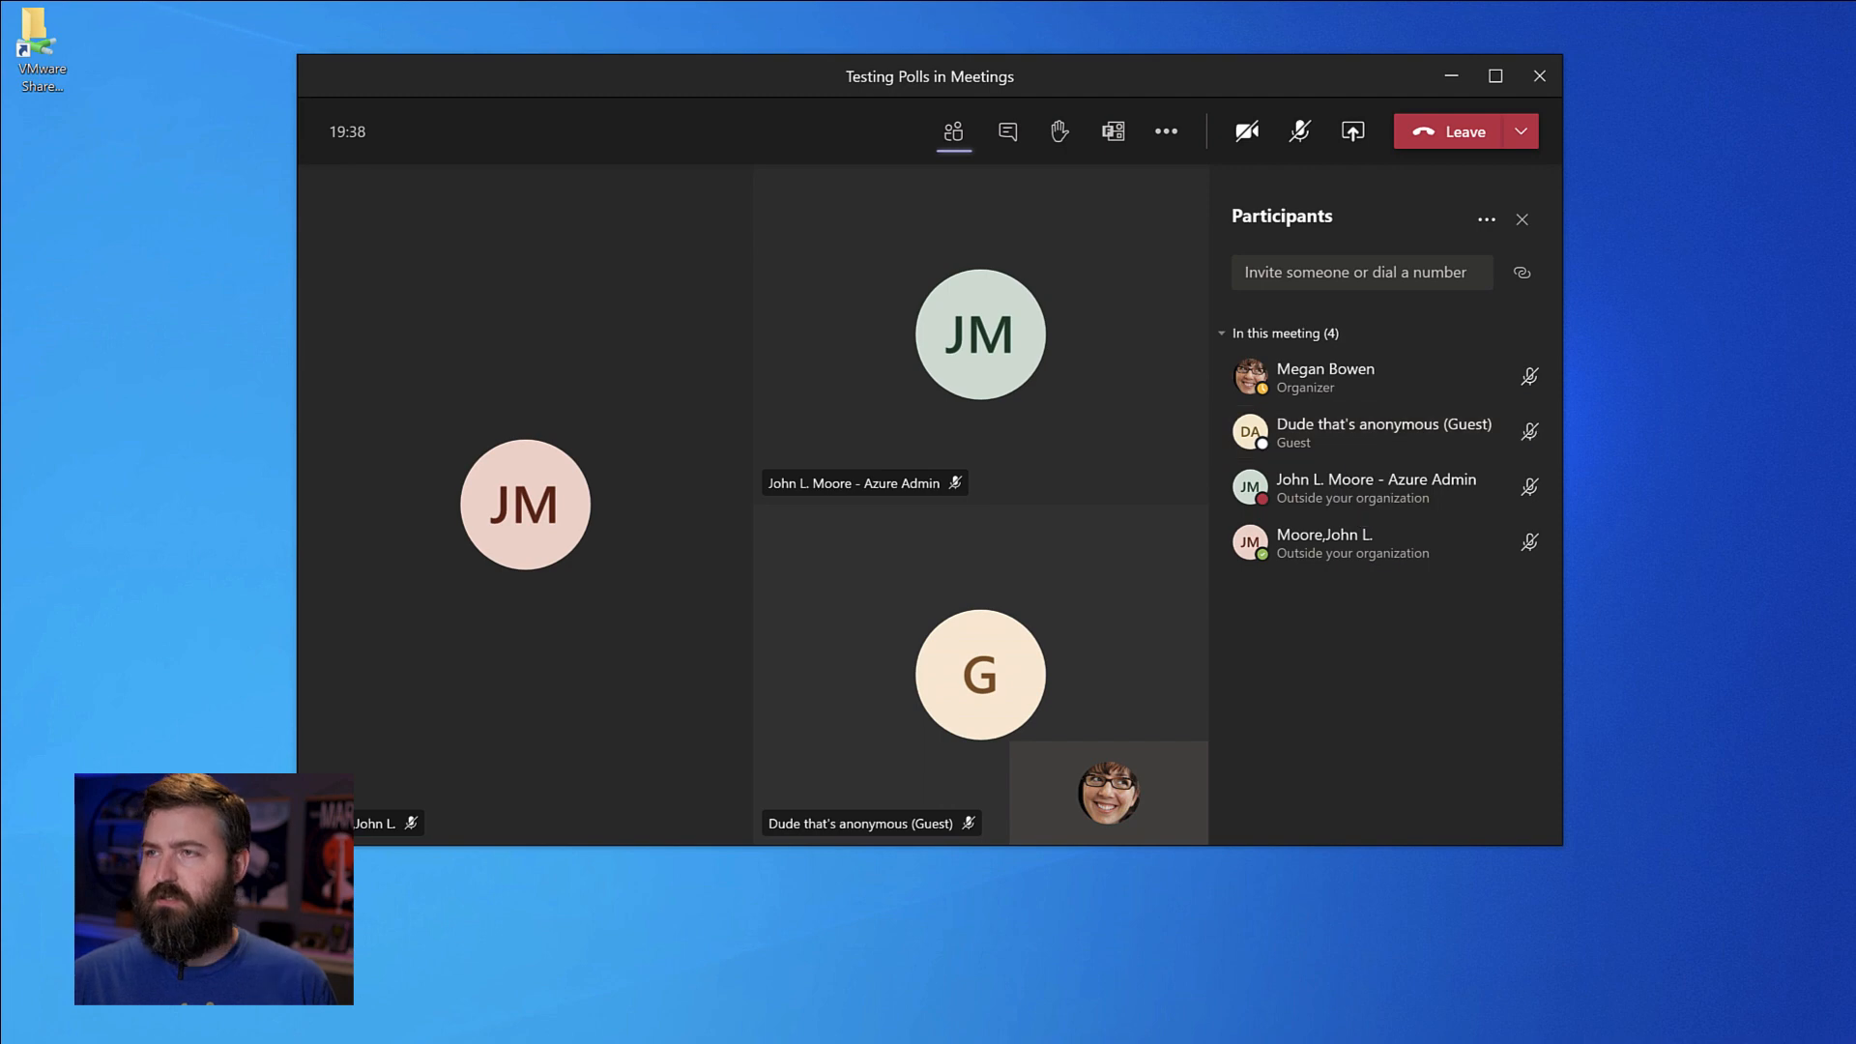
- View the running meeting from the other attendees' windows, and return to the organizer's meeting window
left_click_drag(1855, 242, 1106, 25)
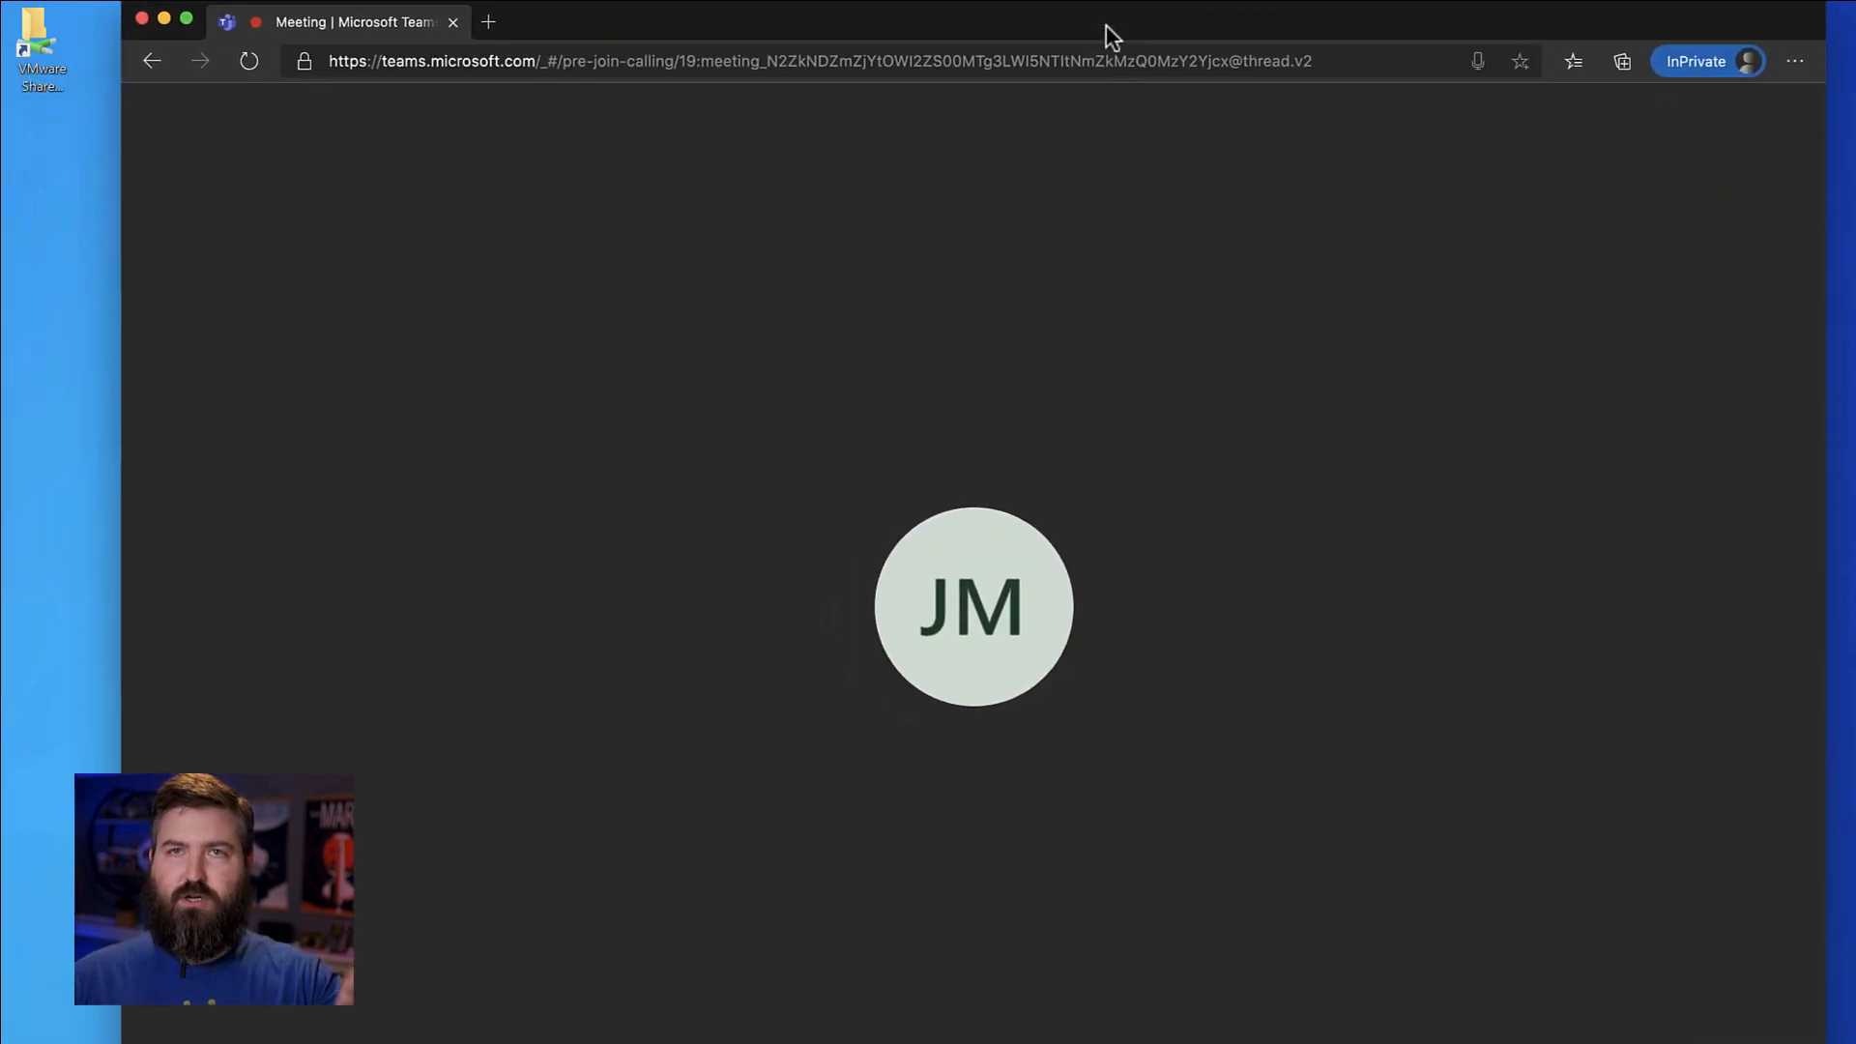
left_click_drag(1106, 25, 1110, 54)
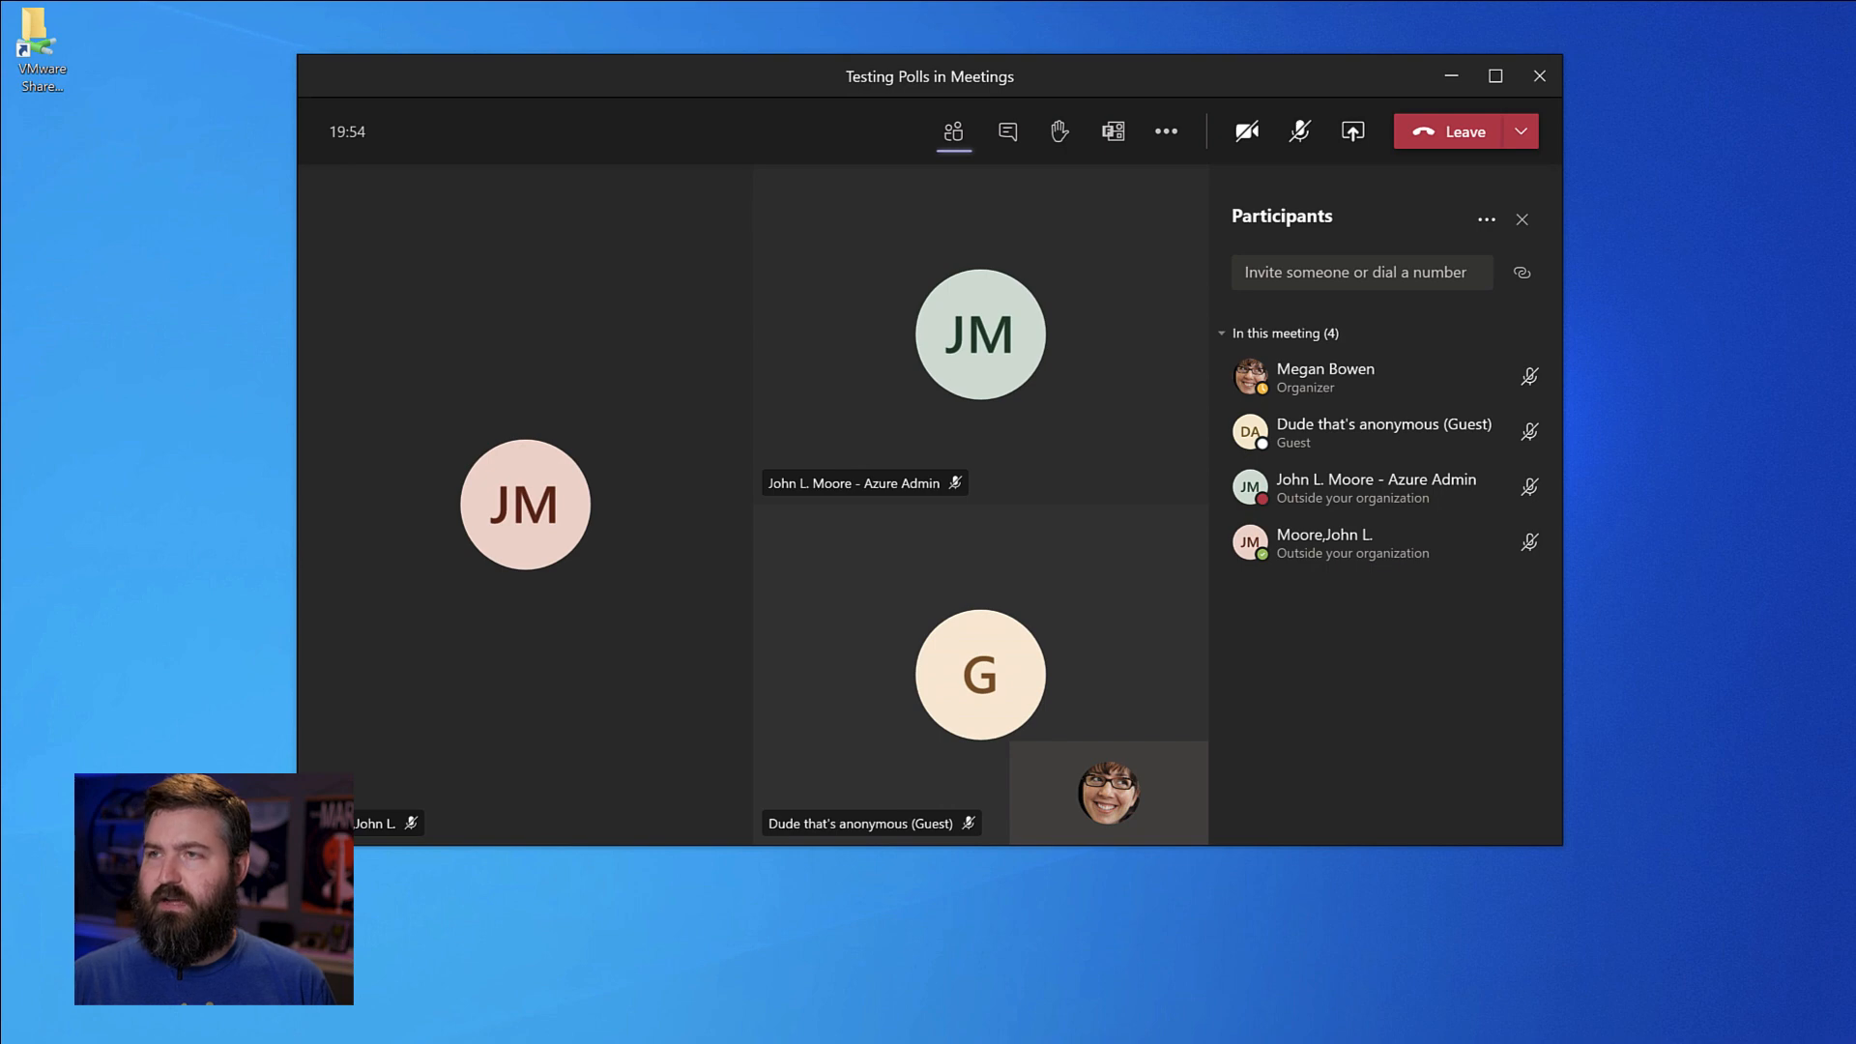
left_click_drag(1855, 39, 627, 0)
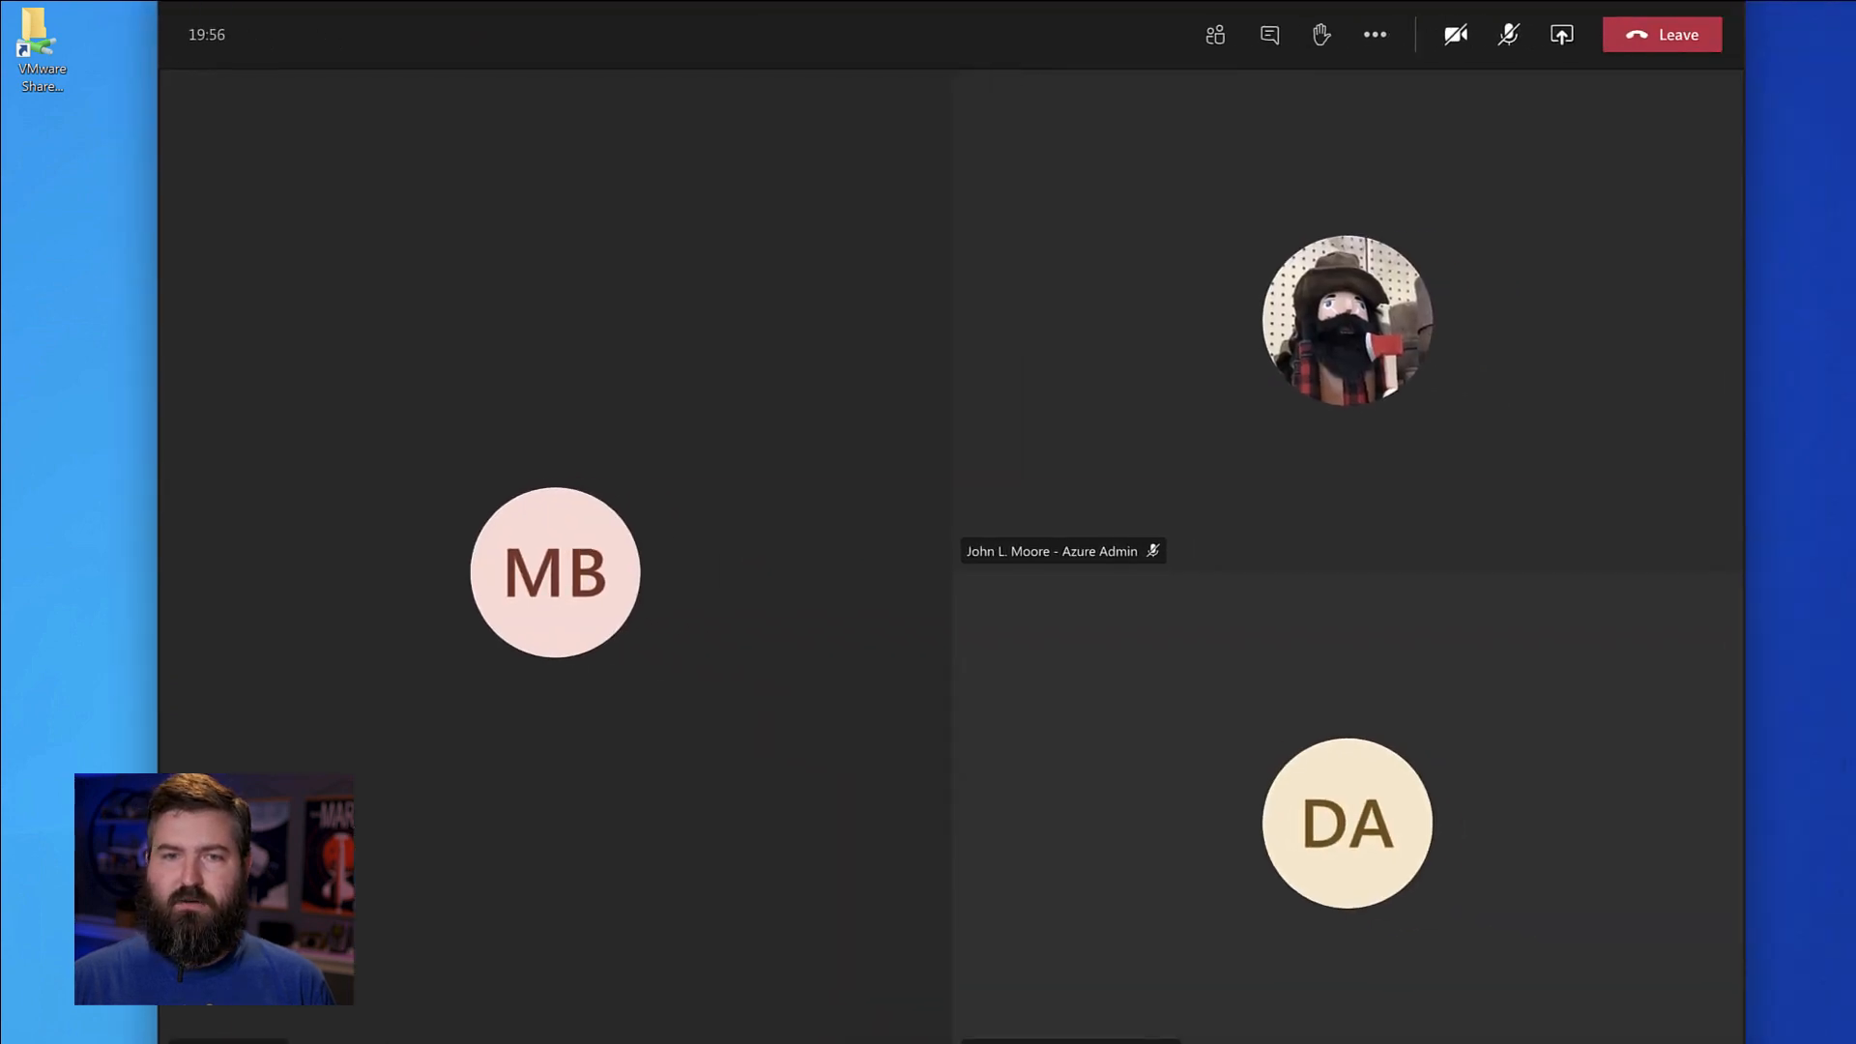
left_click_drag(349, 0, 1855, 73)
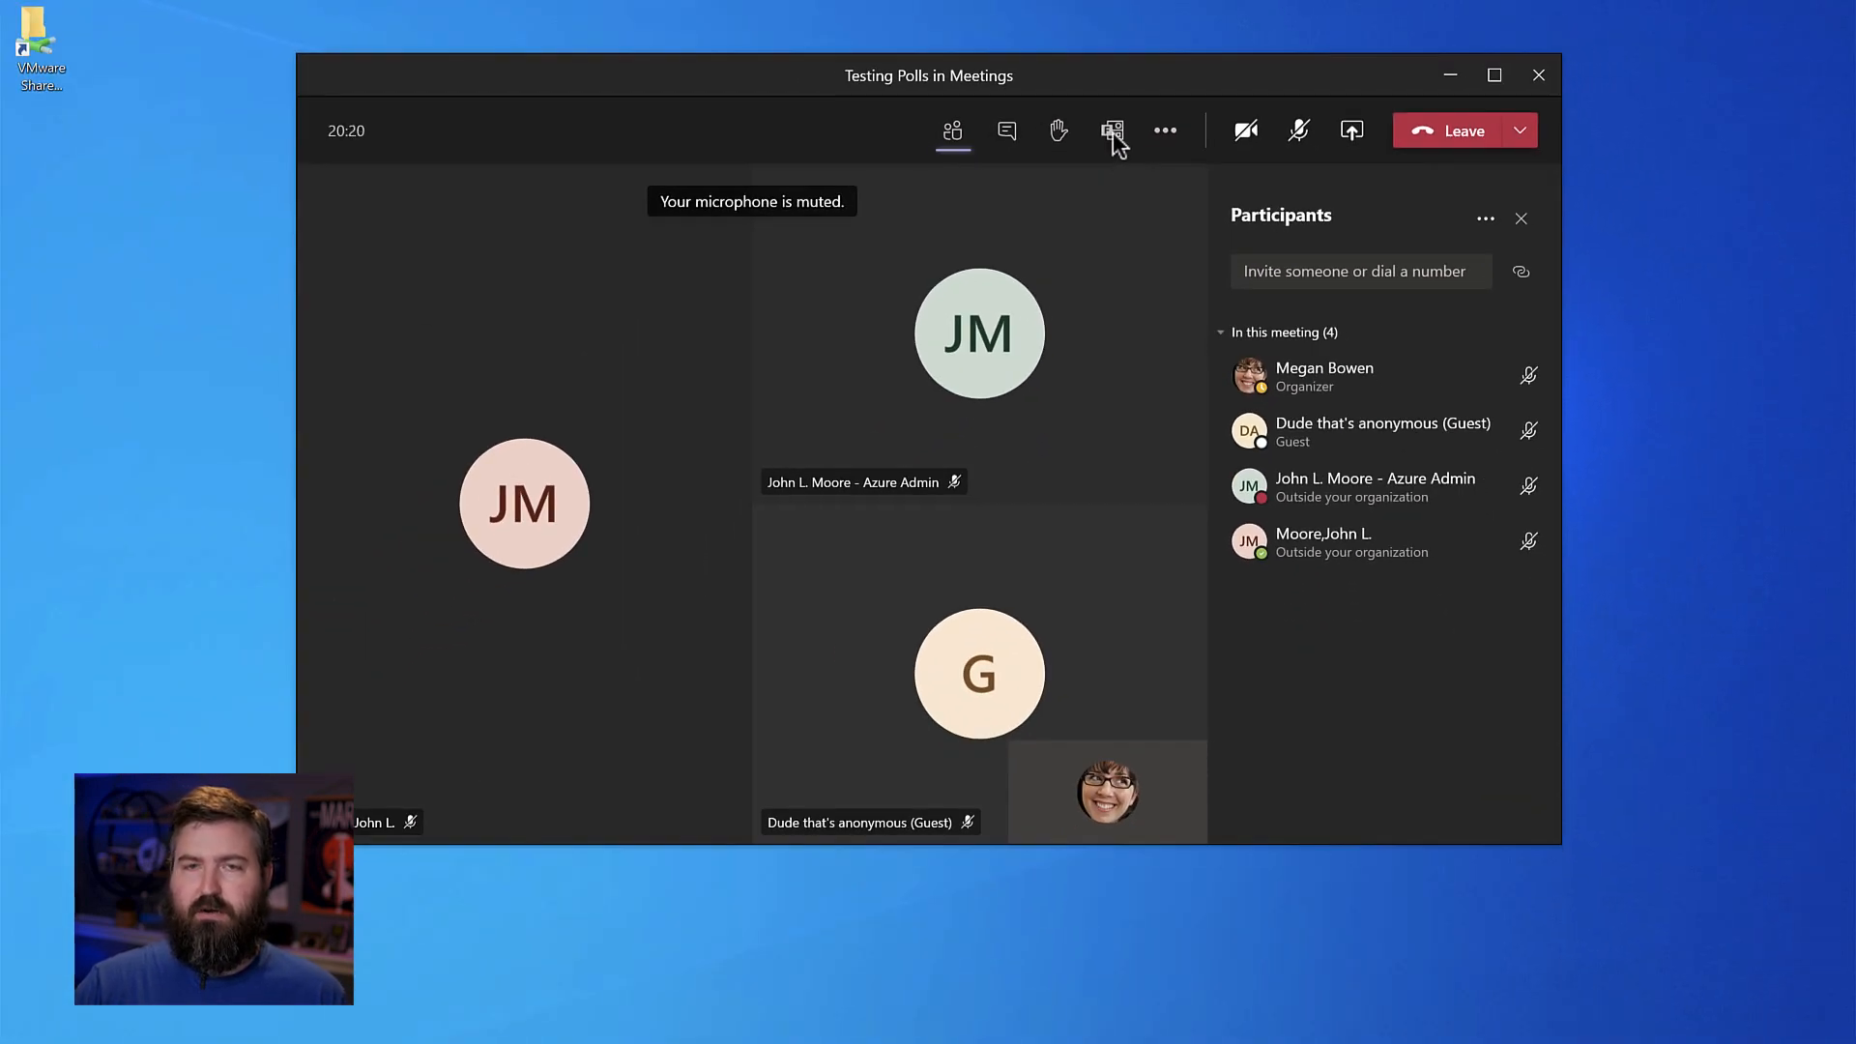
- Open the prepared polls in the organizer's running meeting
left_click(1037, 199)
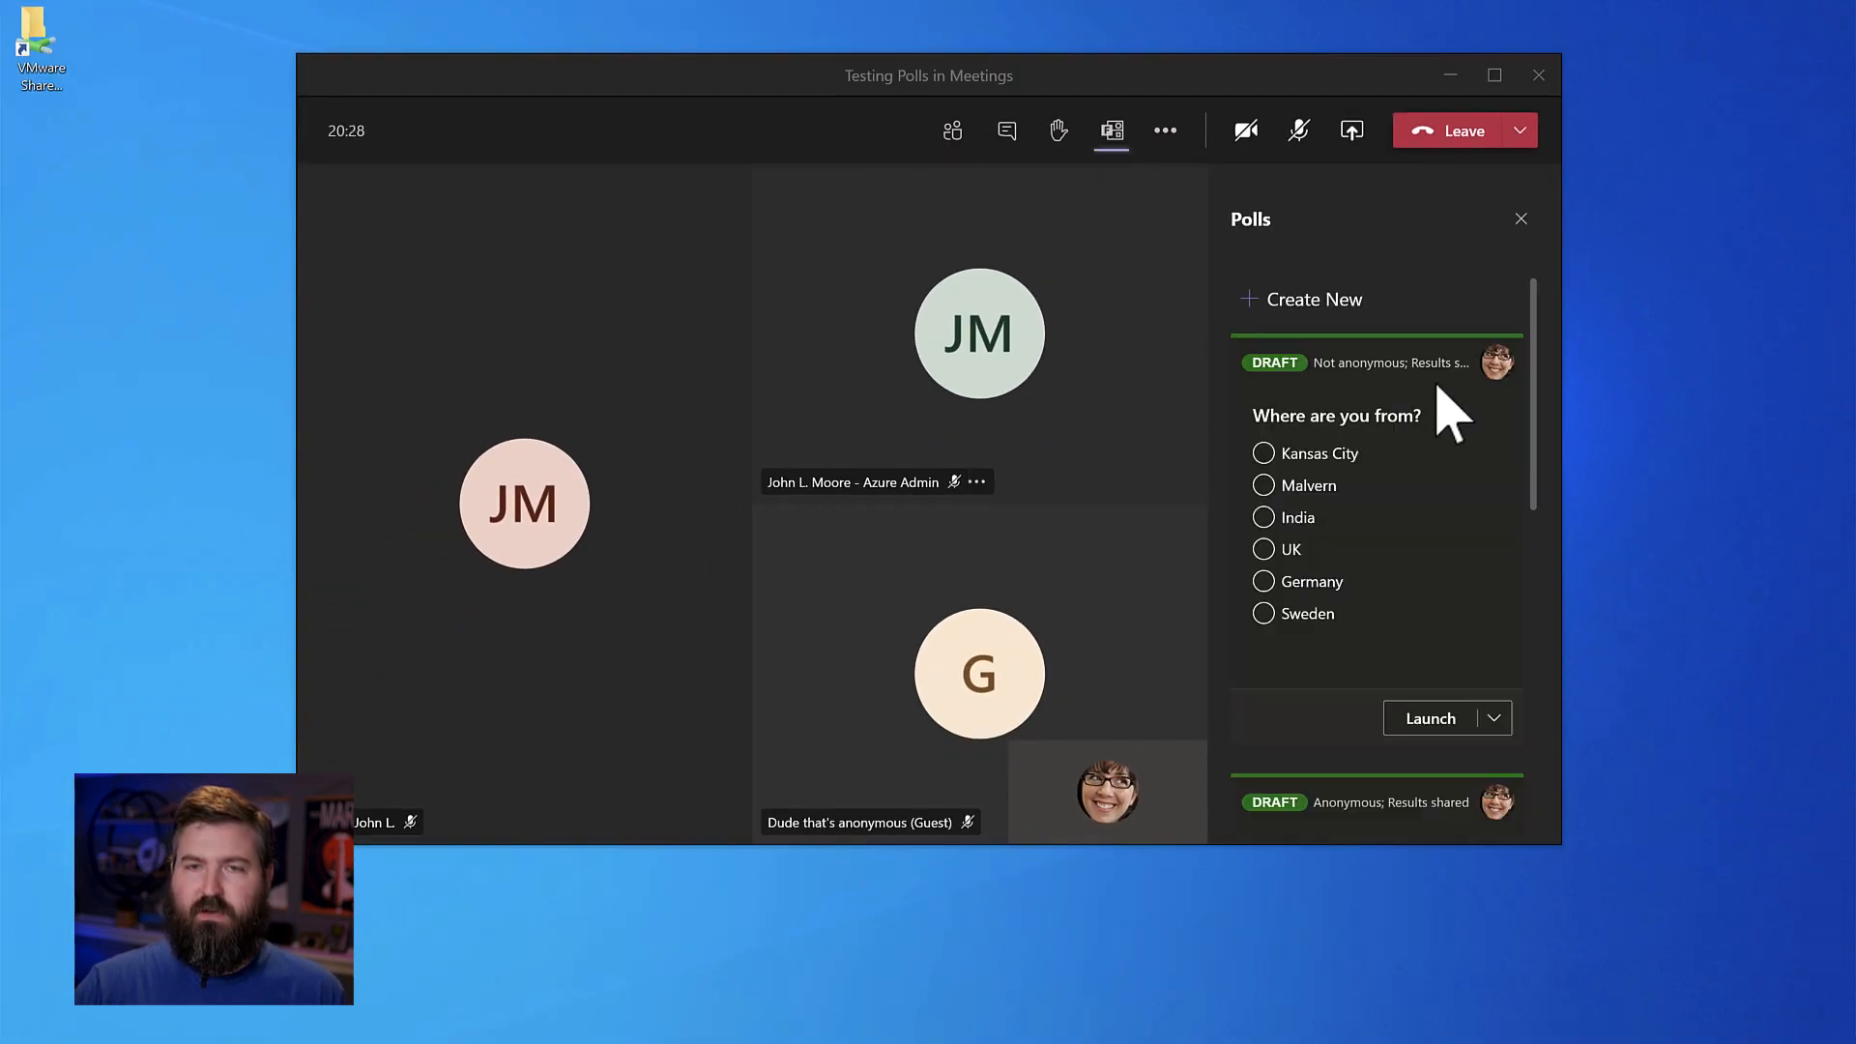
left_click_drag(1535, 398, 1523, 348)
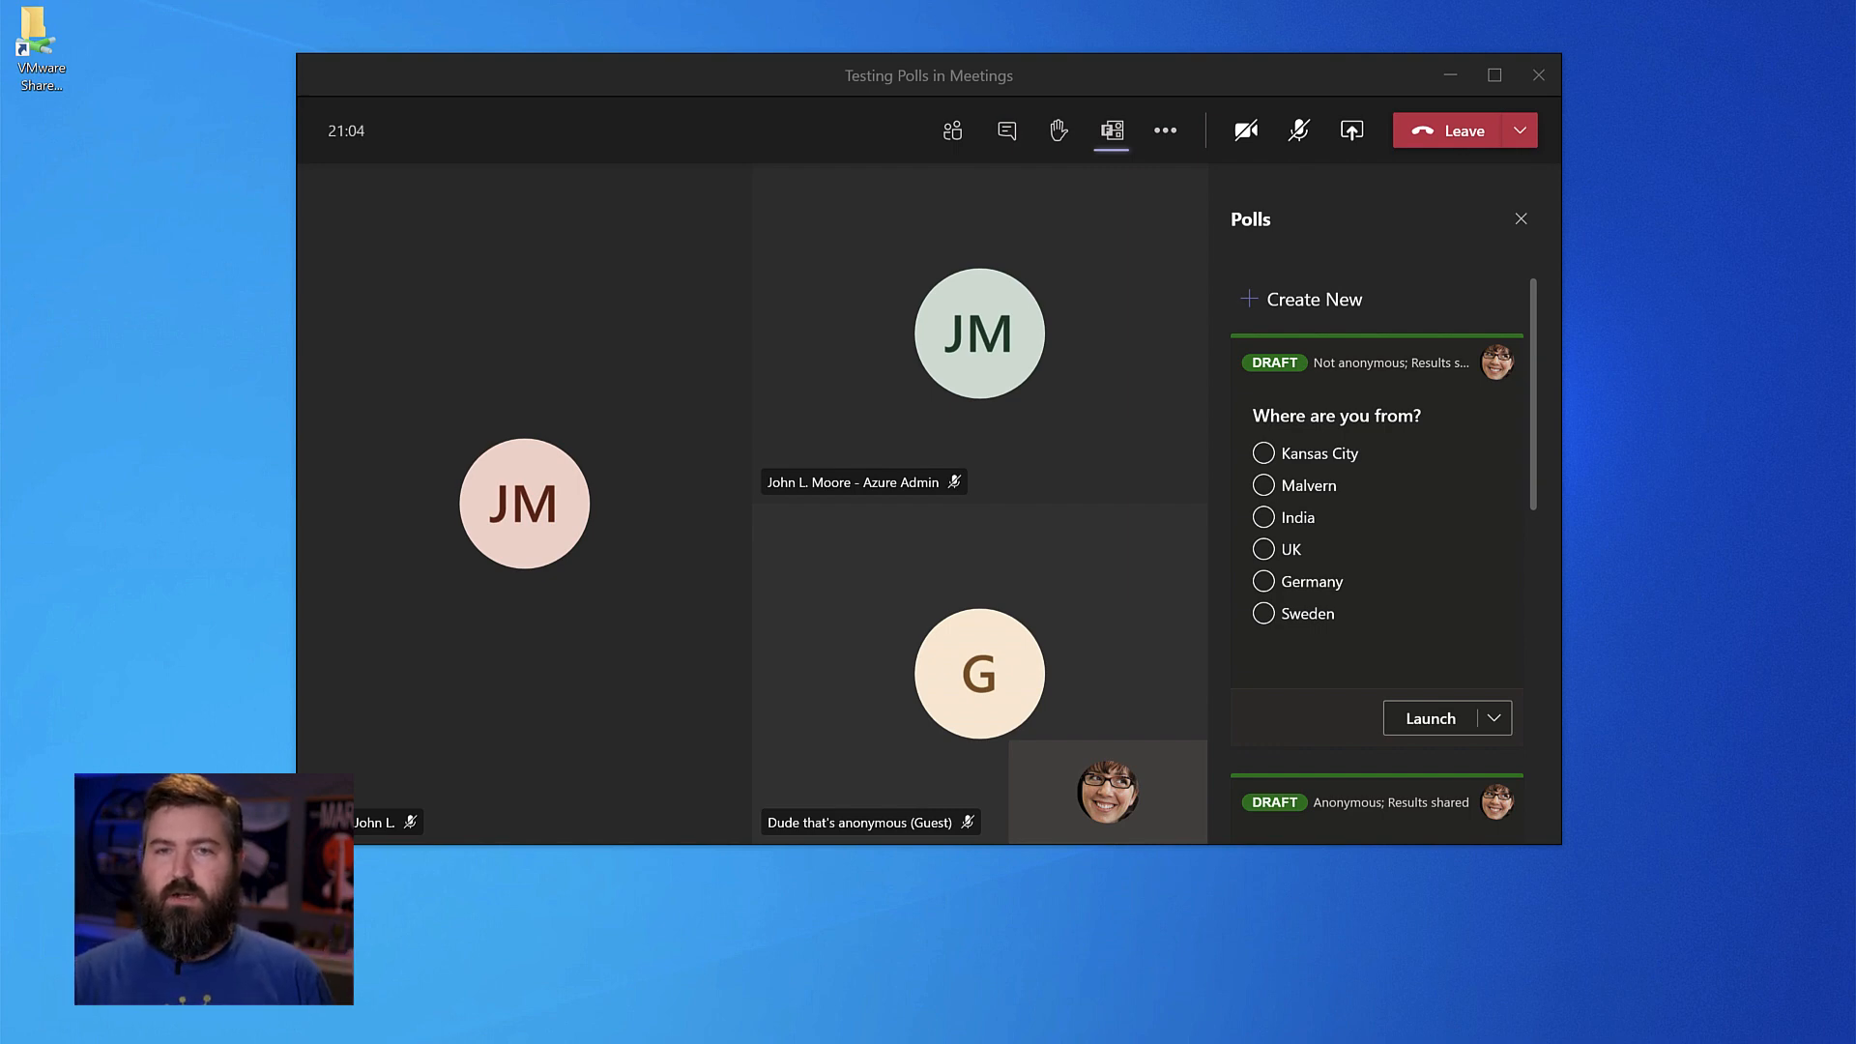
- Show the meeting's participants and examine the actions available for the anonymous guest
left_click(928, 136)
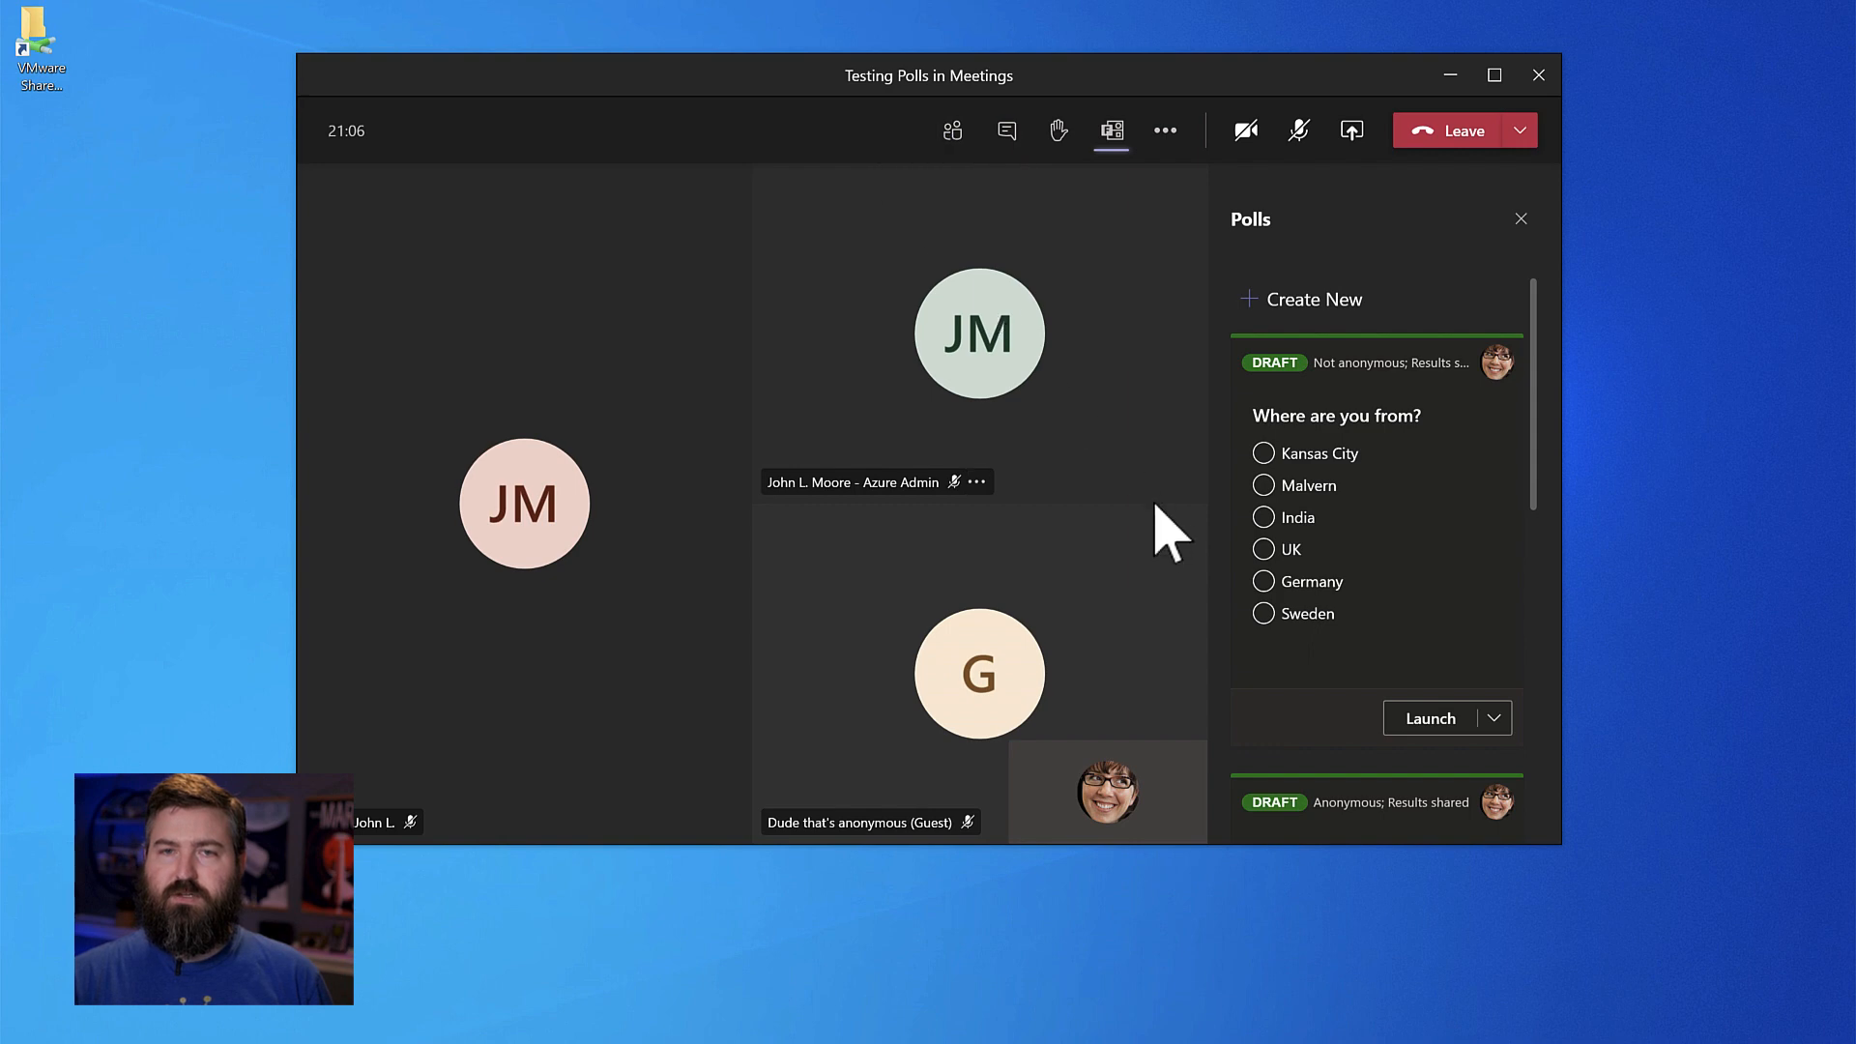
left_click(950, 135)
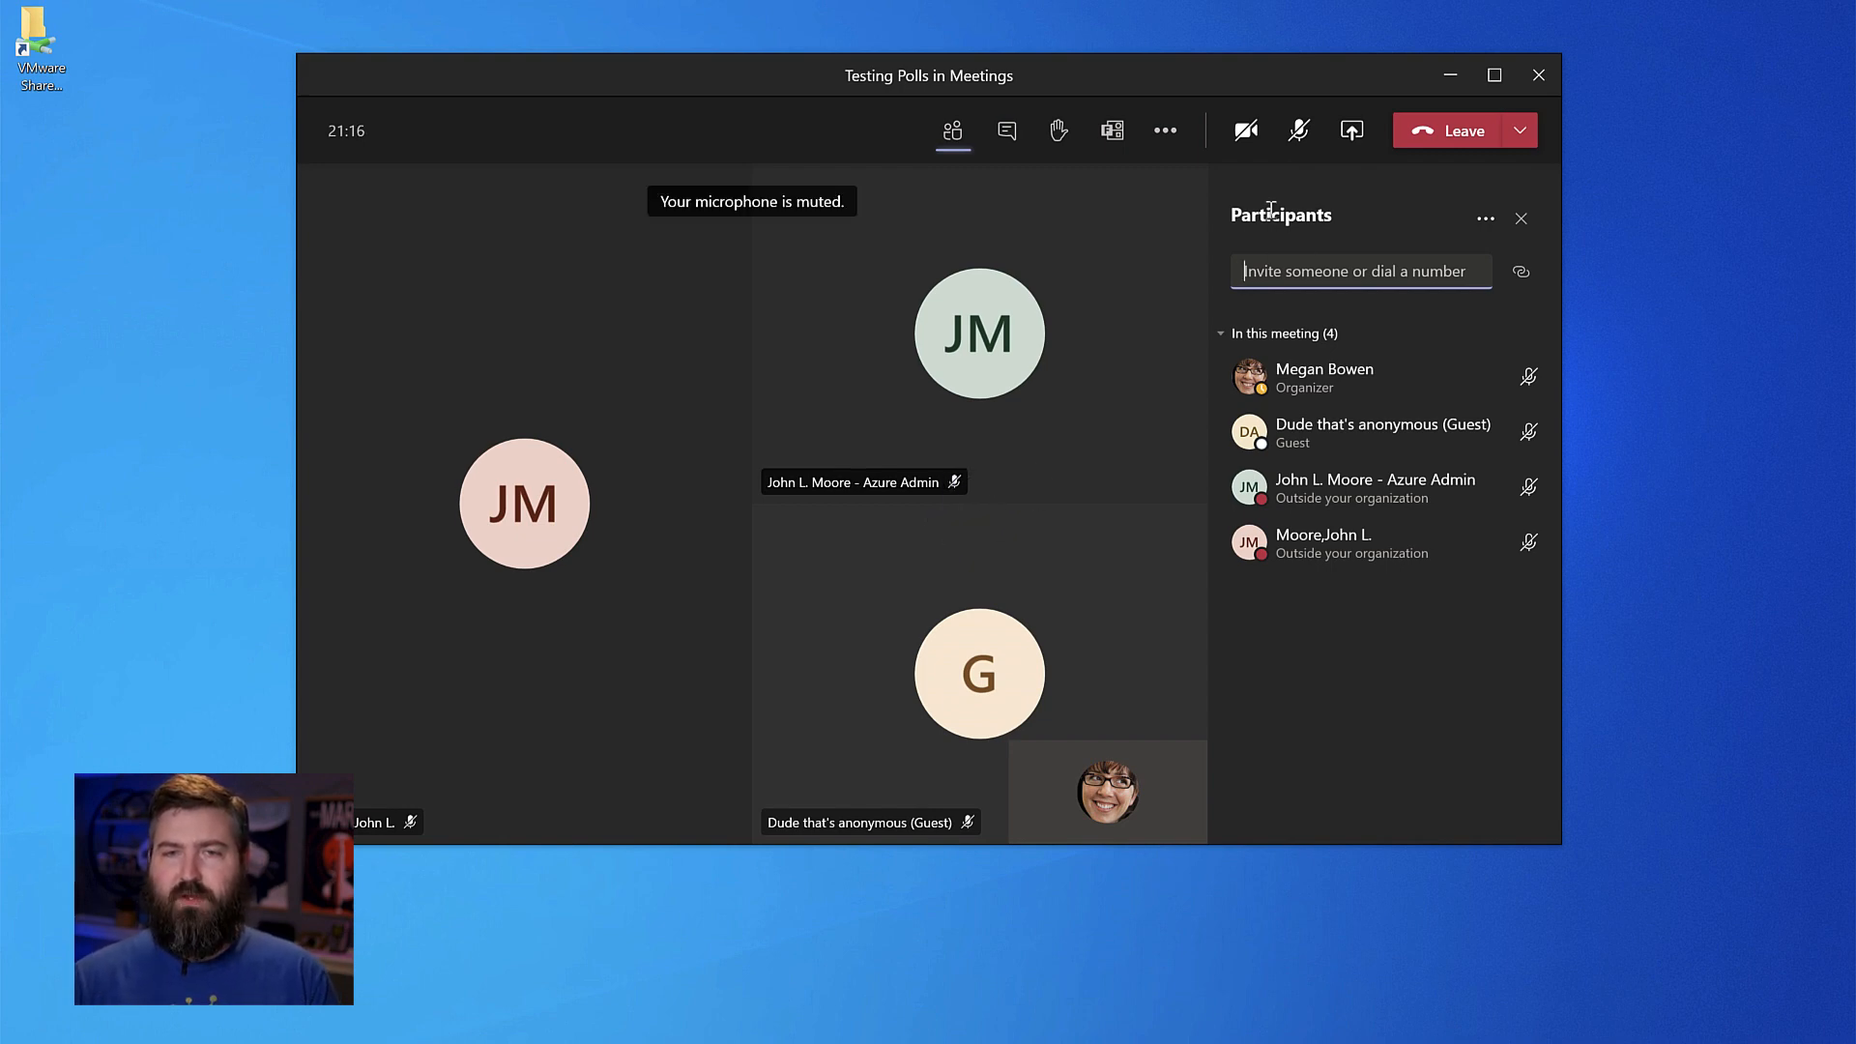
left_click(1516, 432)
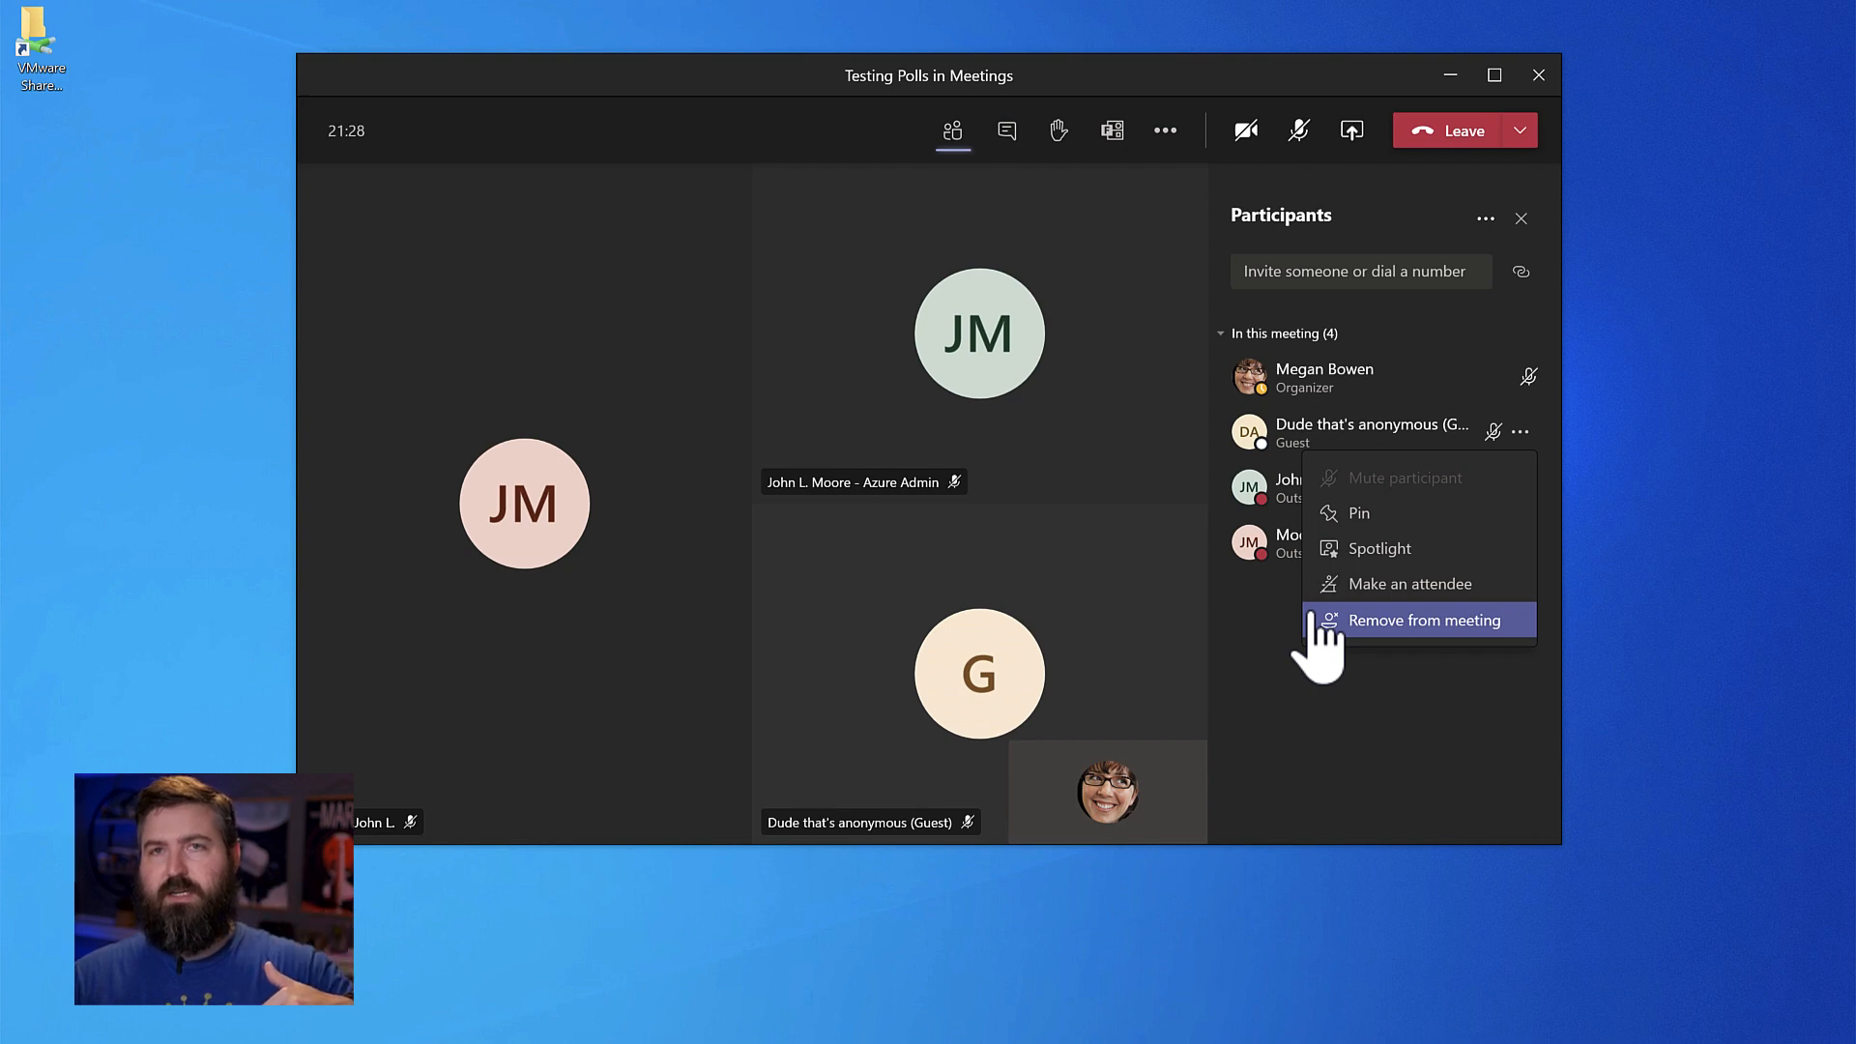
- Return to the meeting's polls and look through the drafts down to "Game Console Choice?"
left_click(1111, 133)
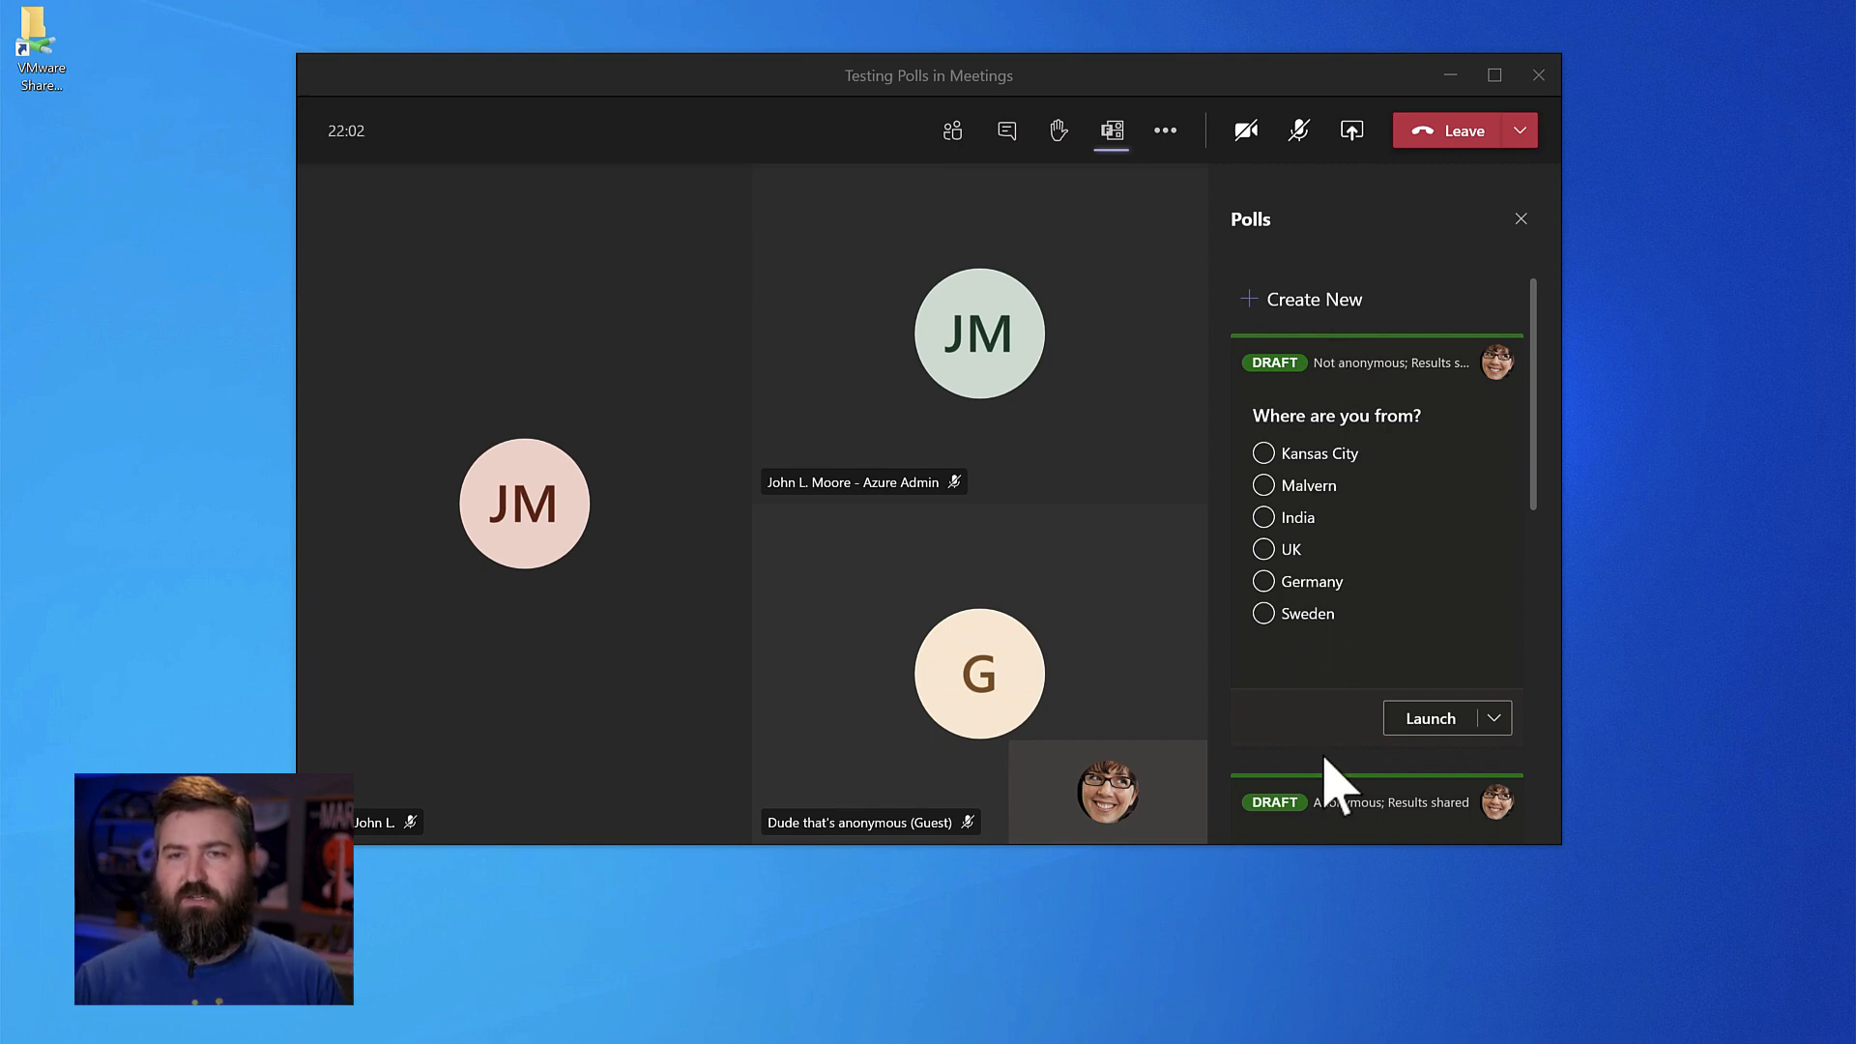
scroll(1324, 760, "down", 1)
scroll(1325, 760, "down", 8)
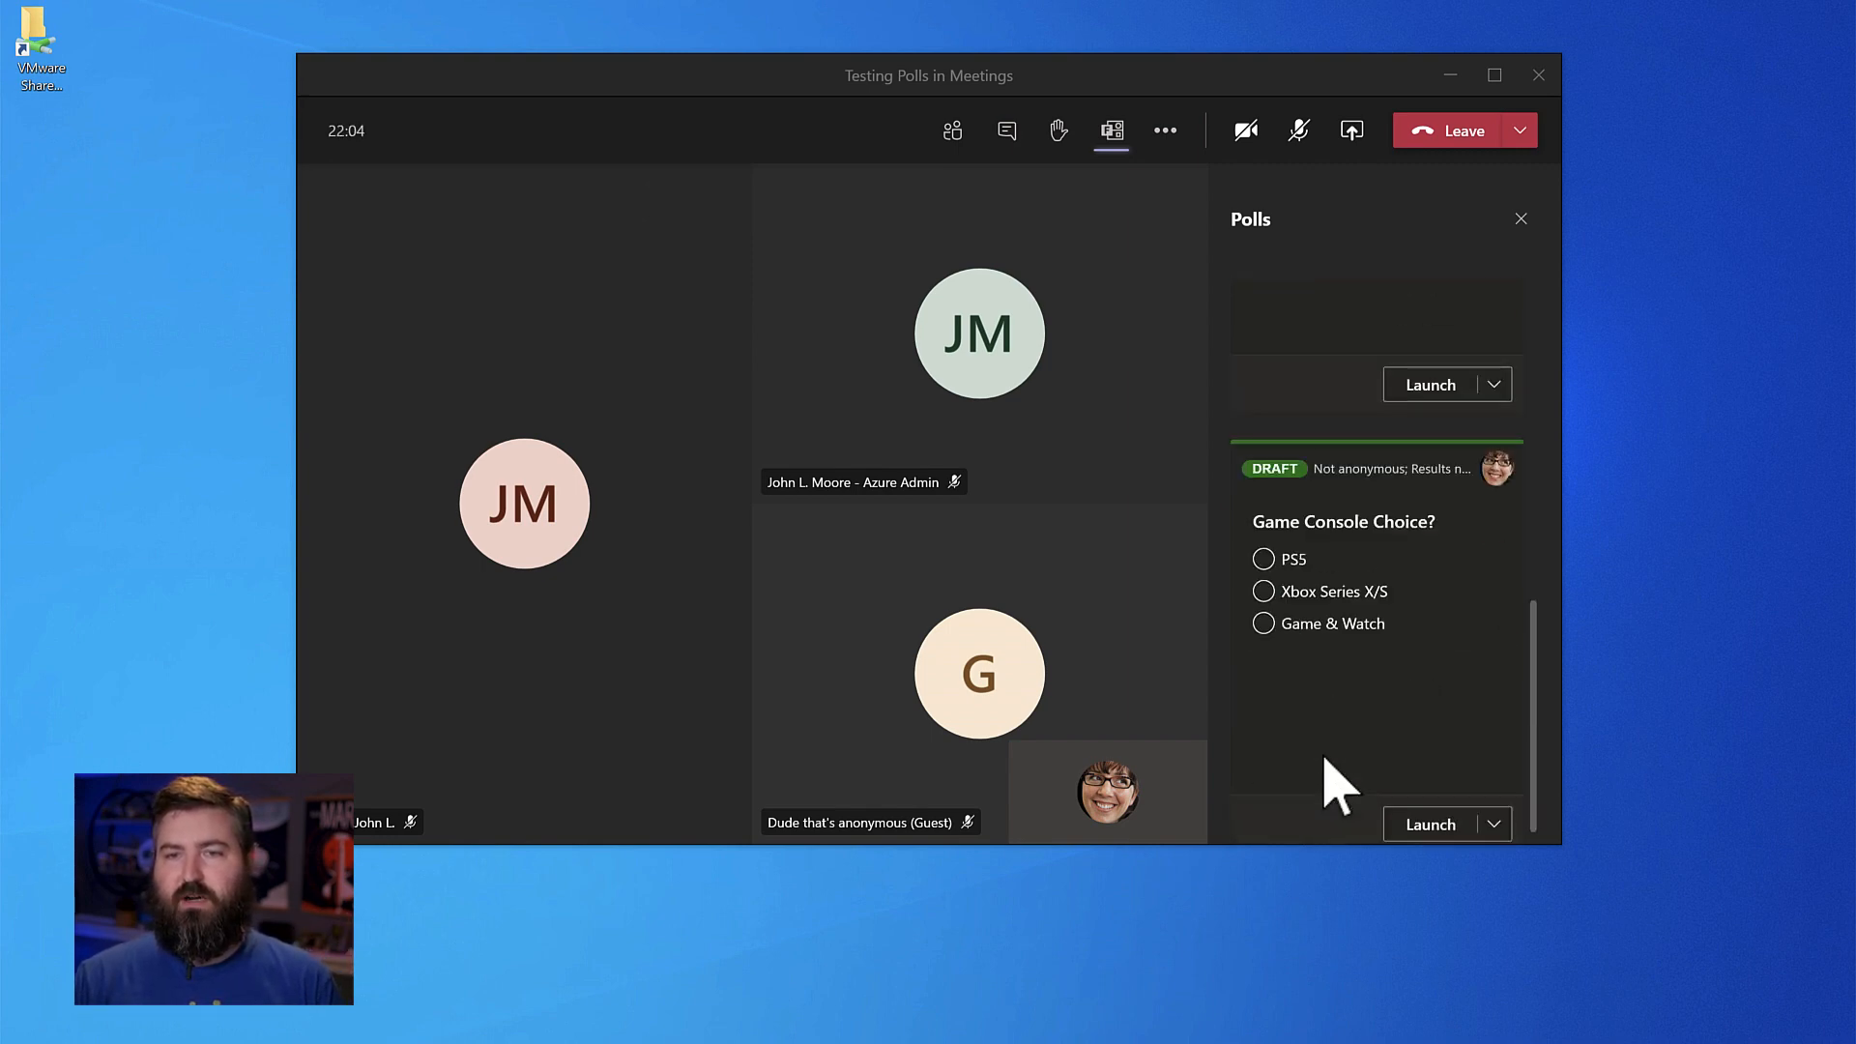
scroll(1325, 779, "up", 10)
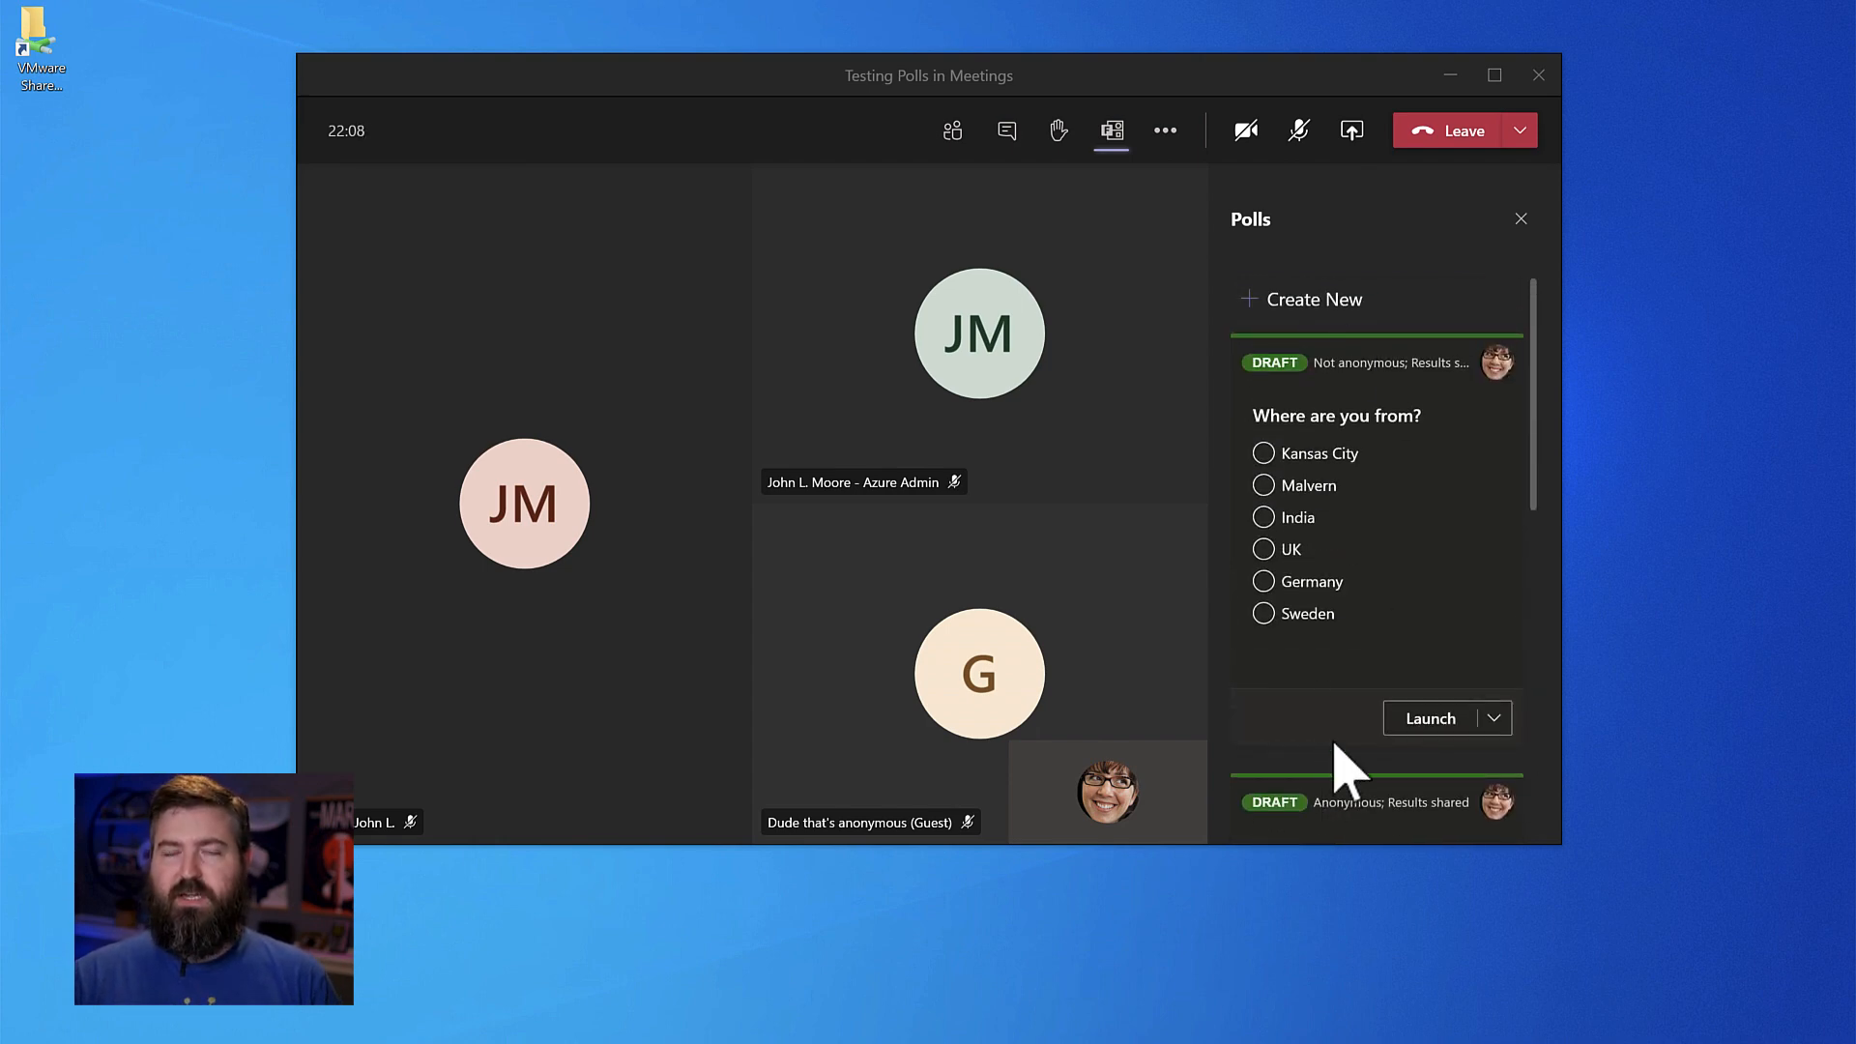
- Open the "Where are you from?" poll for editing, examine its settings, and close it without saving
left_click(1305, 584)
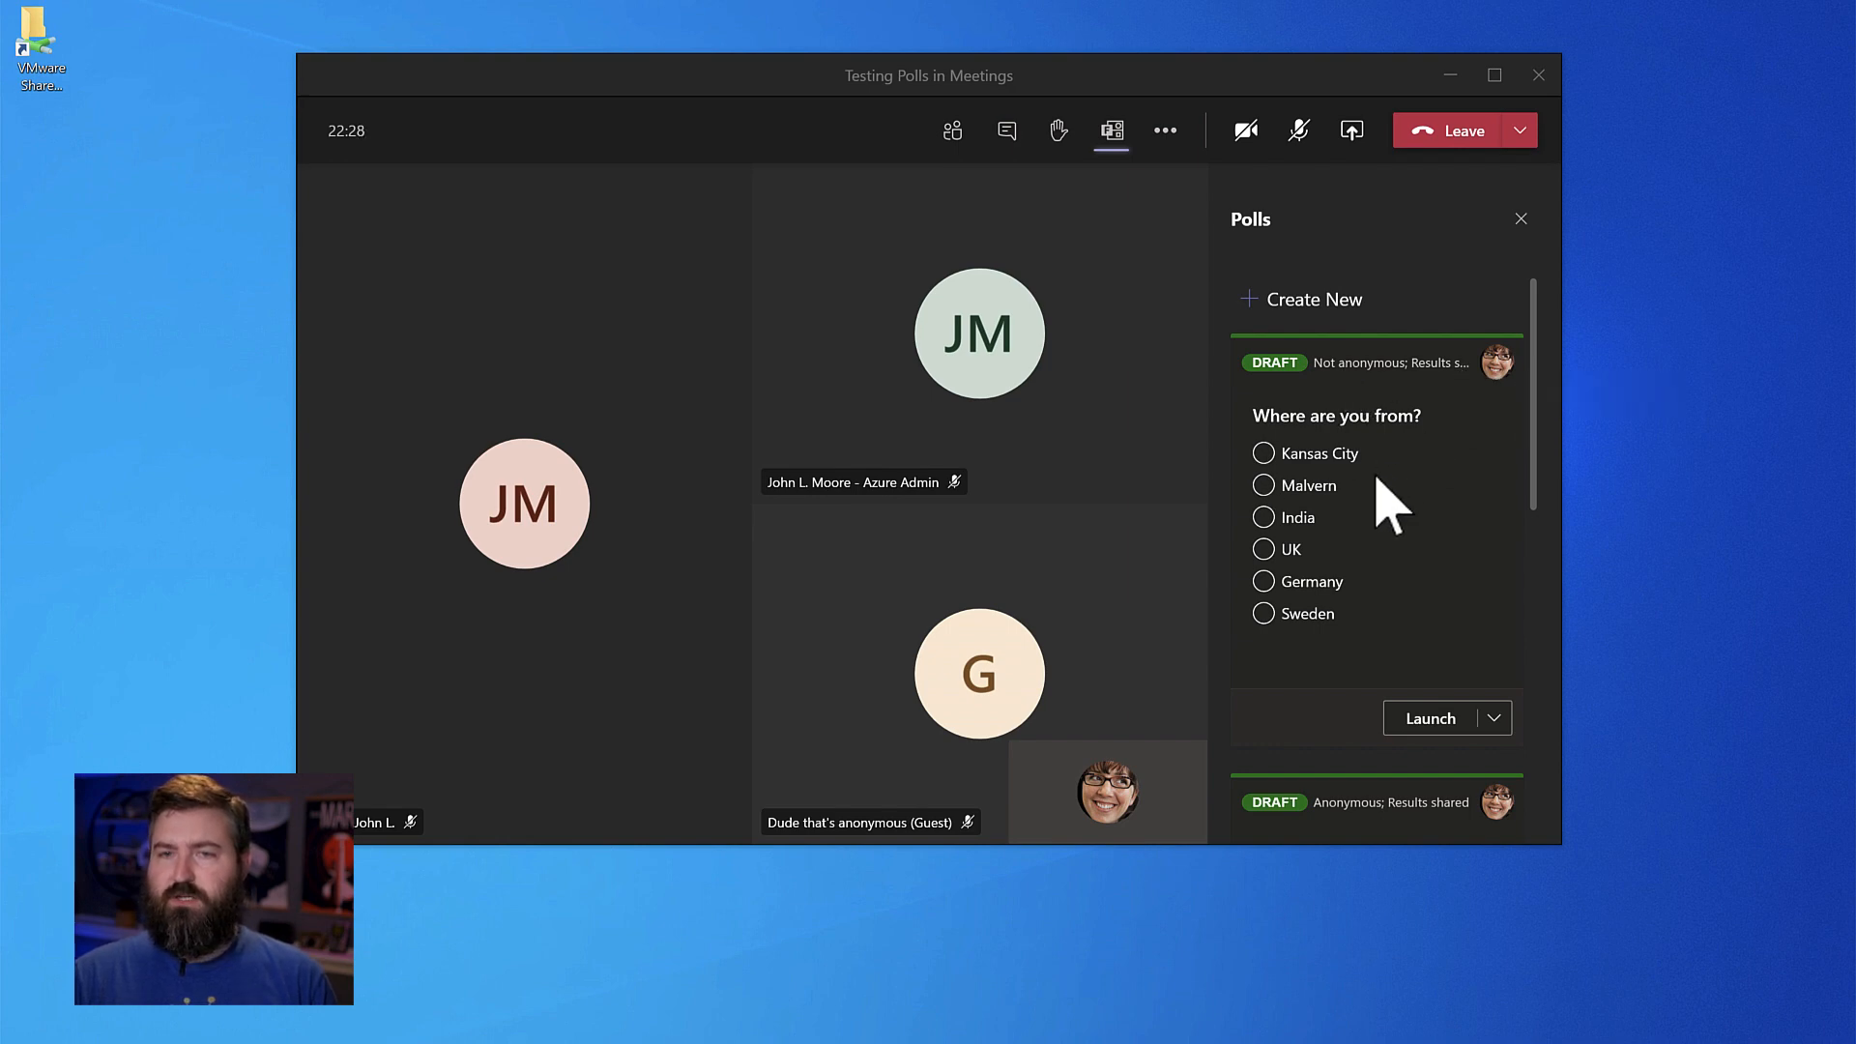
left_click(1479, 723)
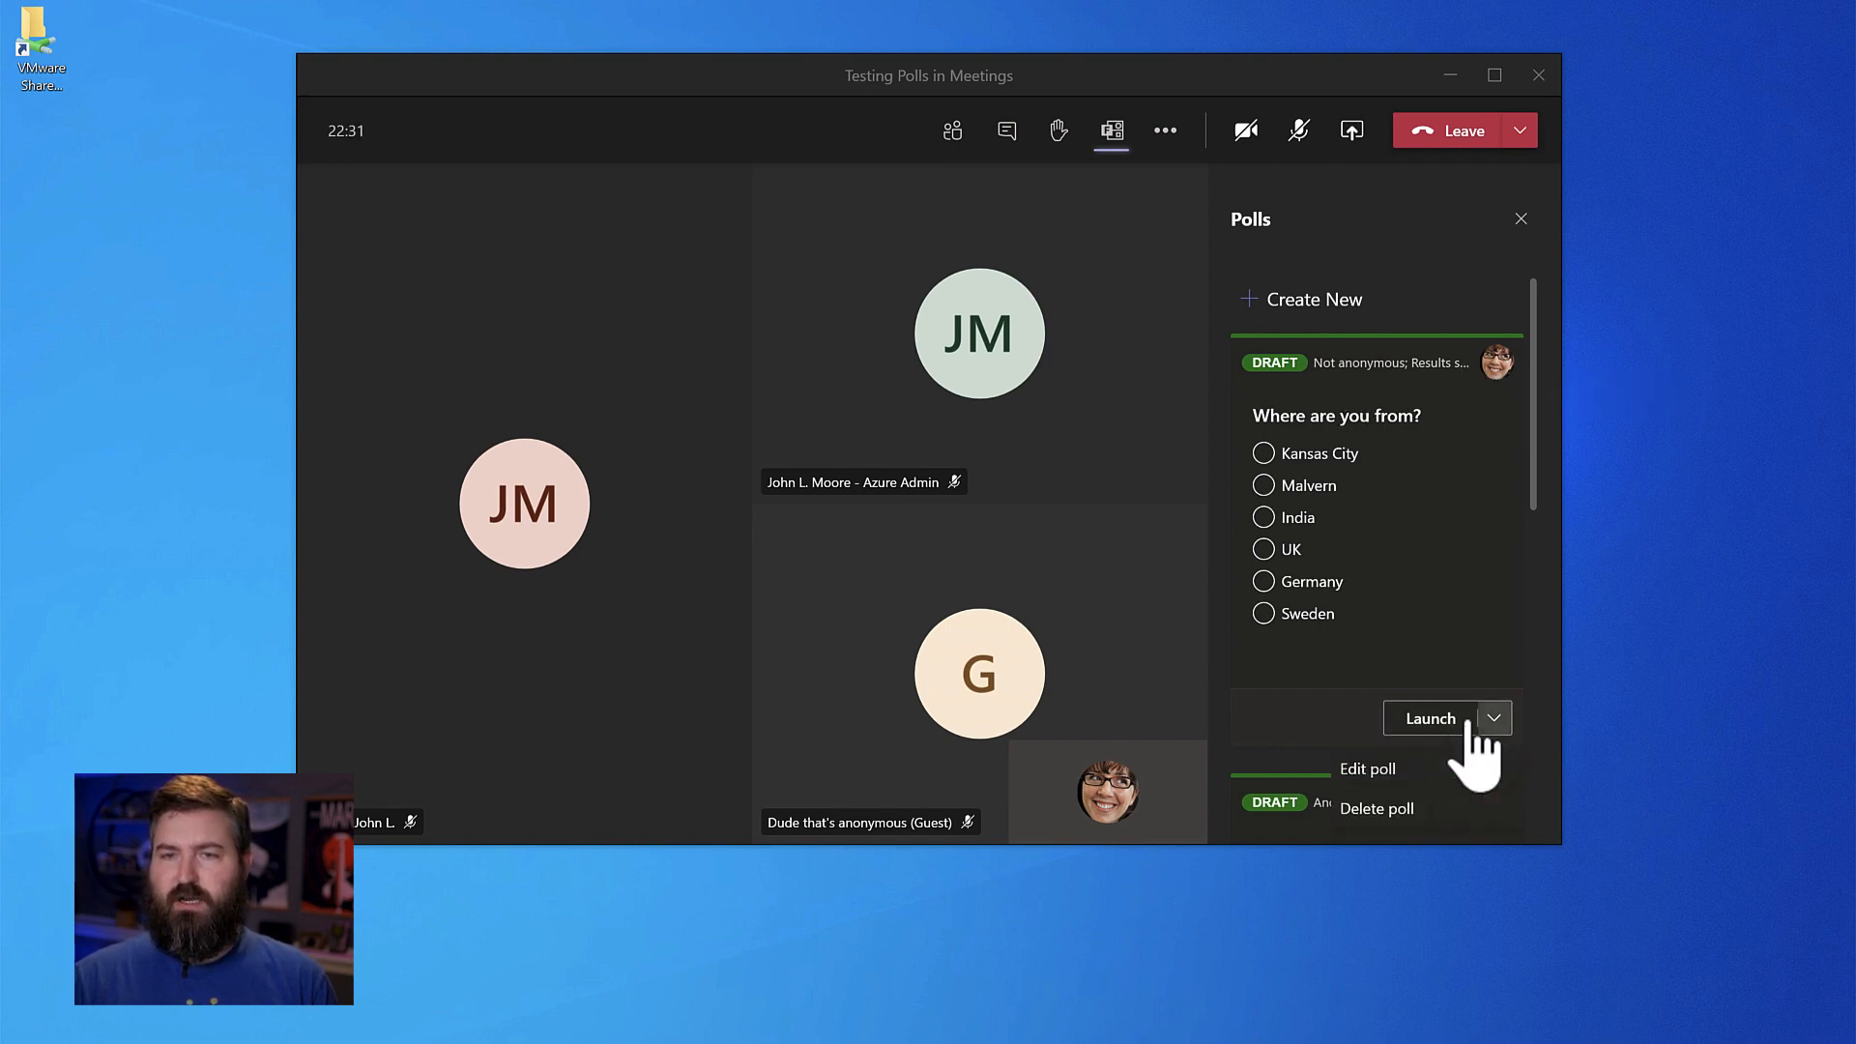
left_click(1378, 773)
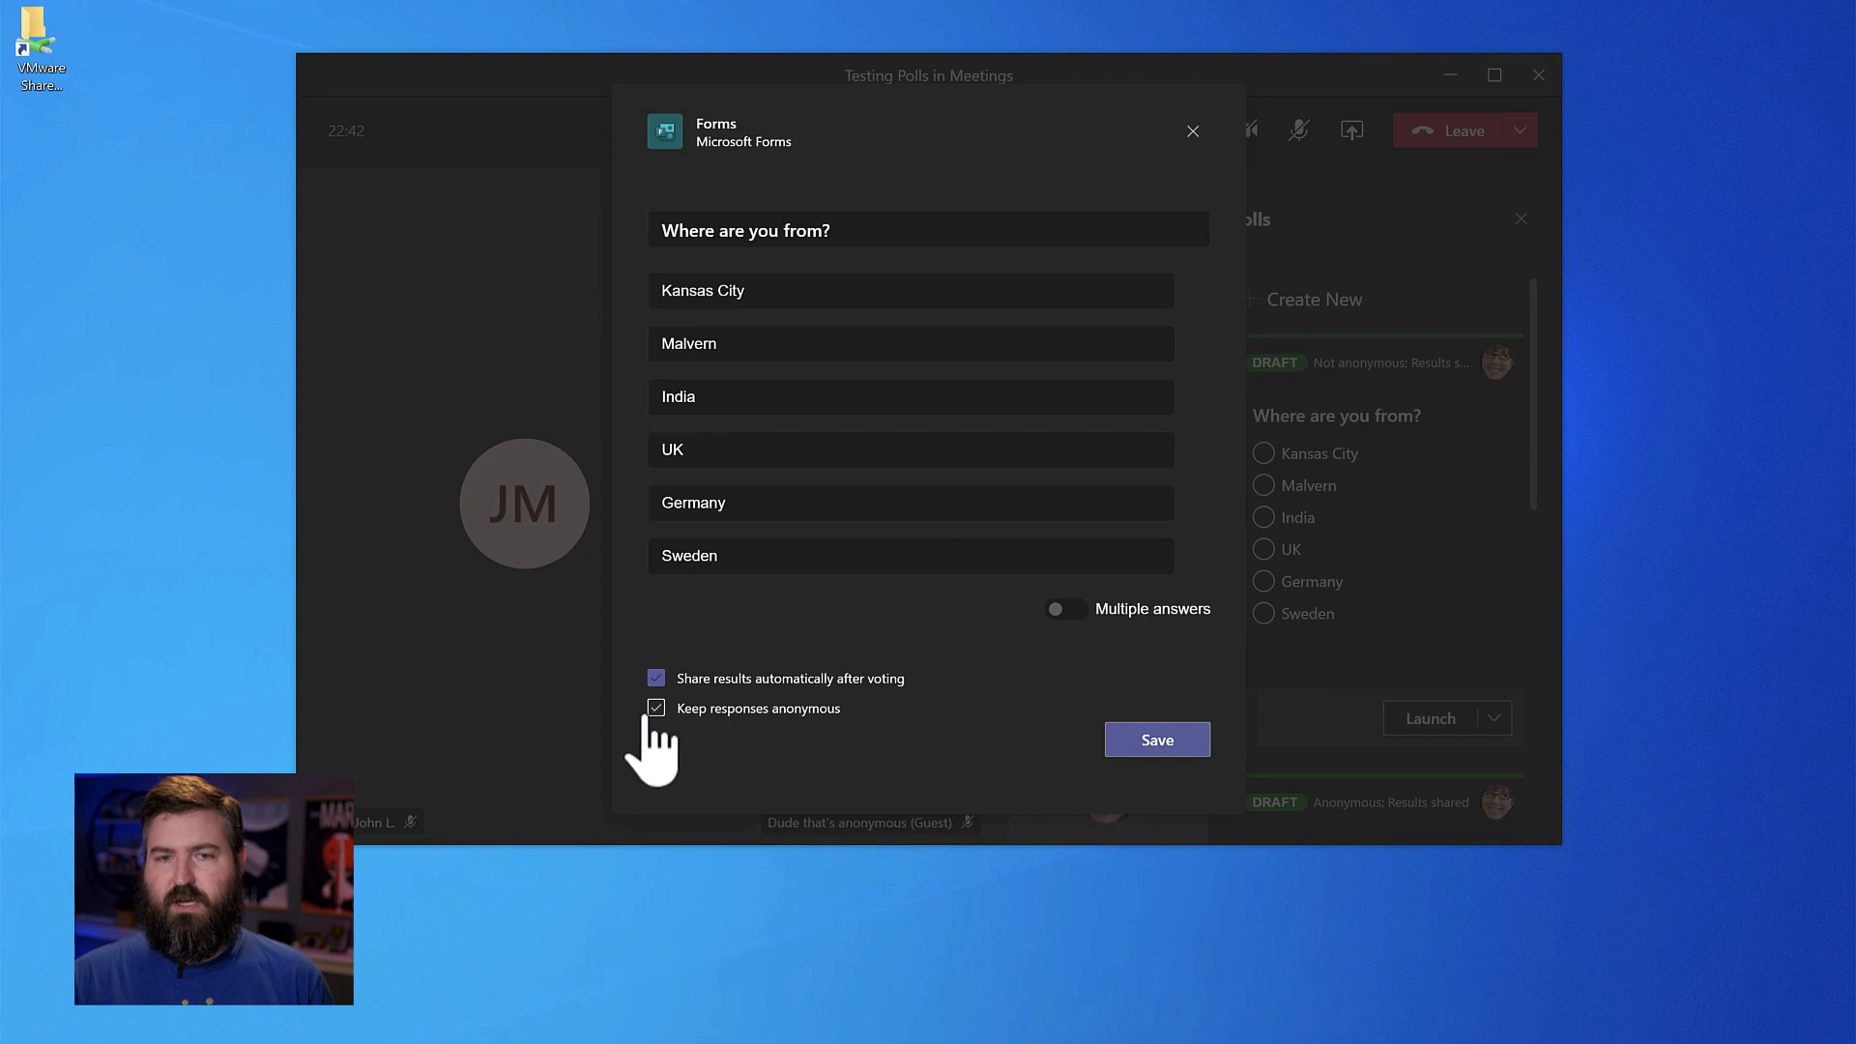
left_click(1196, 130)
- Launch the "Where are you from?" poll and submit Kansas City as the vote from an attendee's window
left_click(1389, 725)
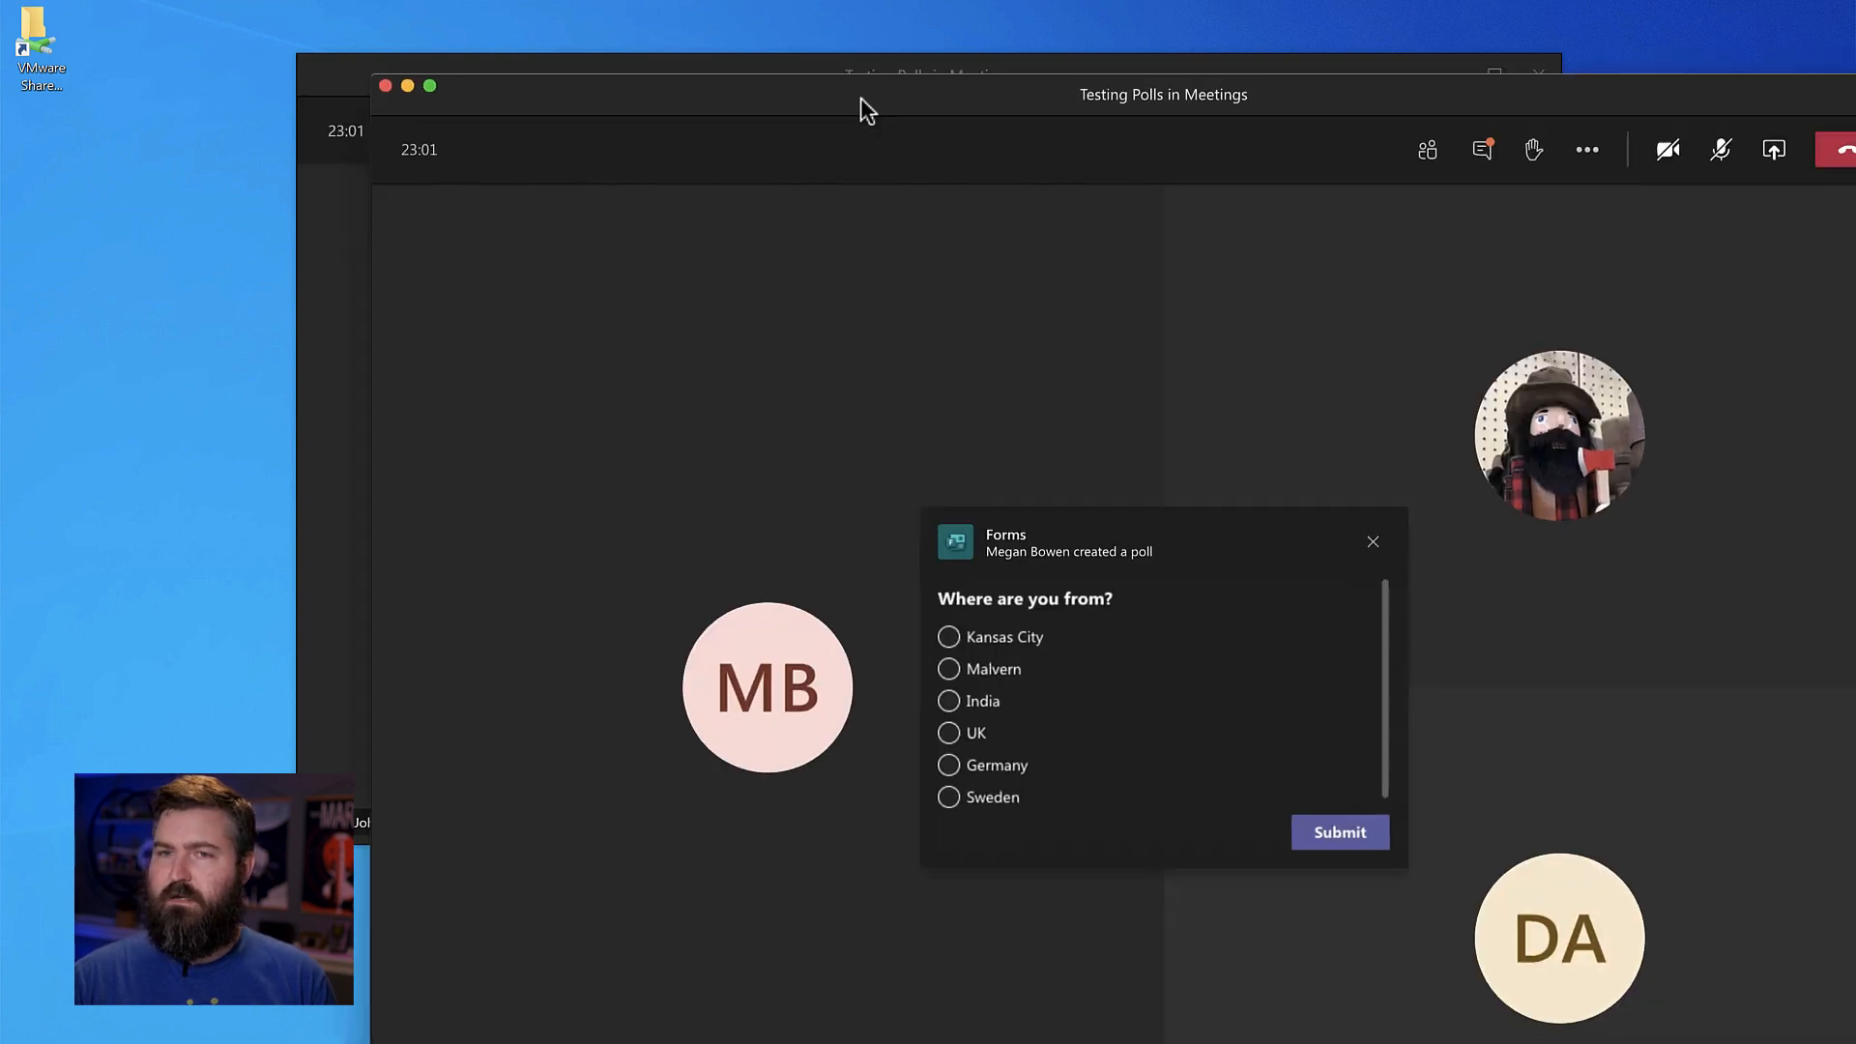
double_click(858, 107)
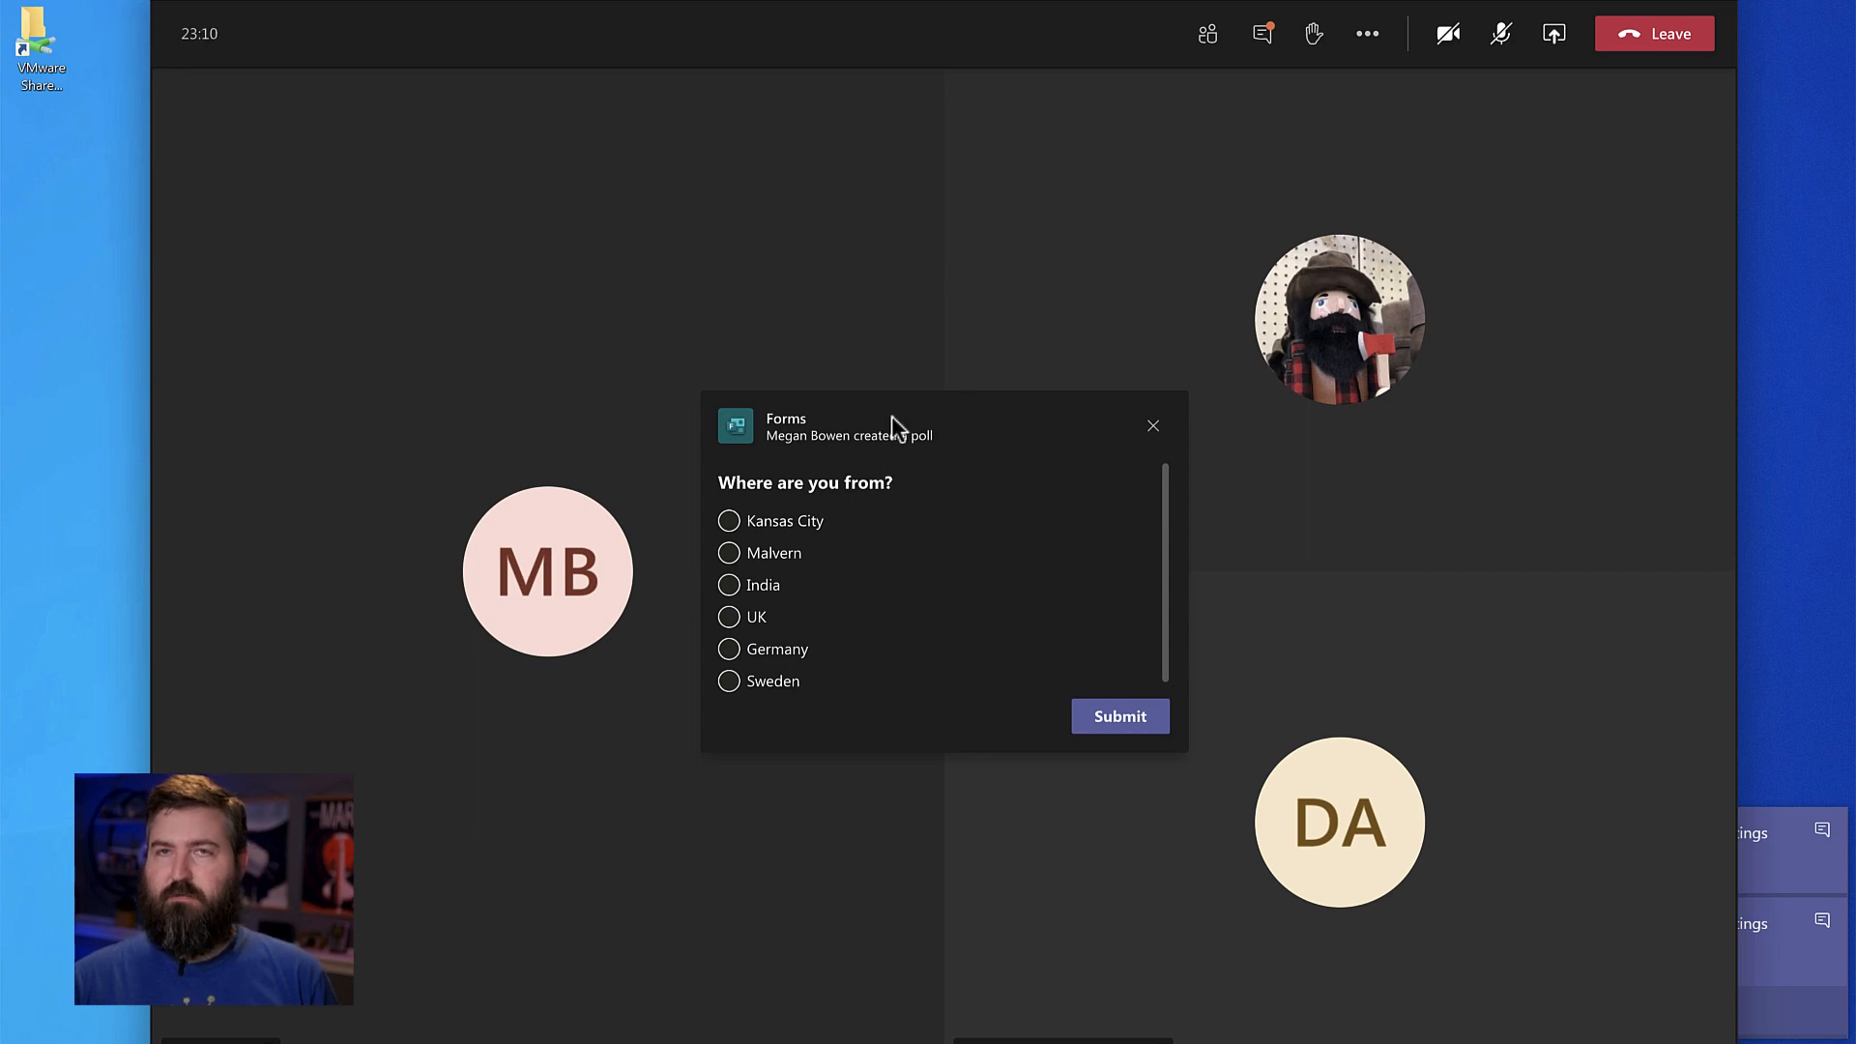
left_click(729, 521)
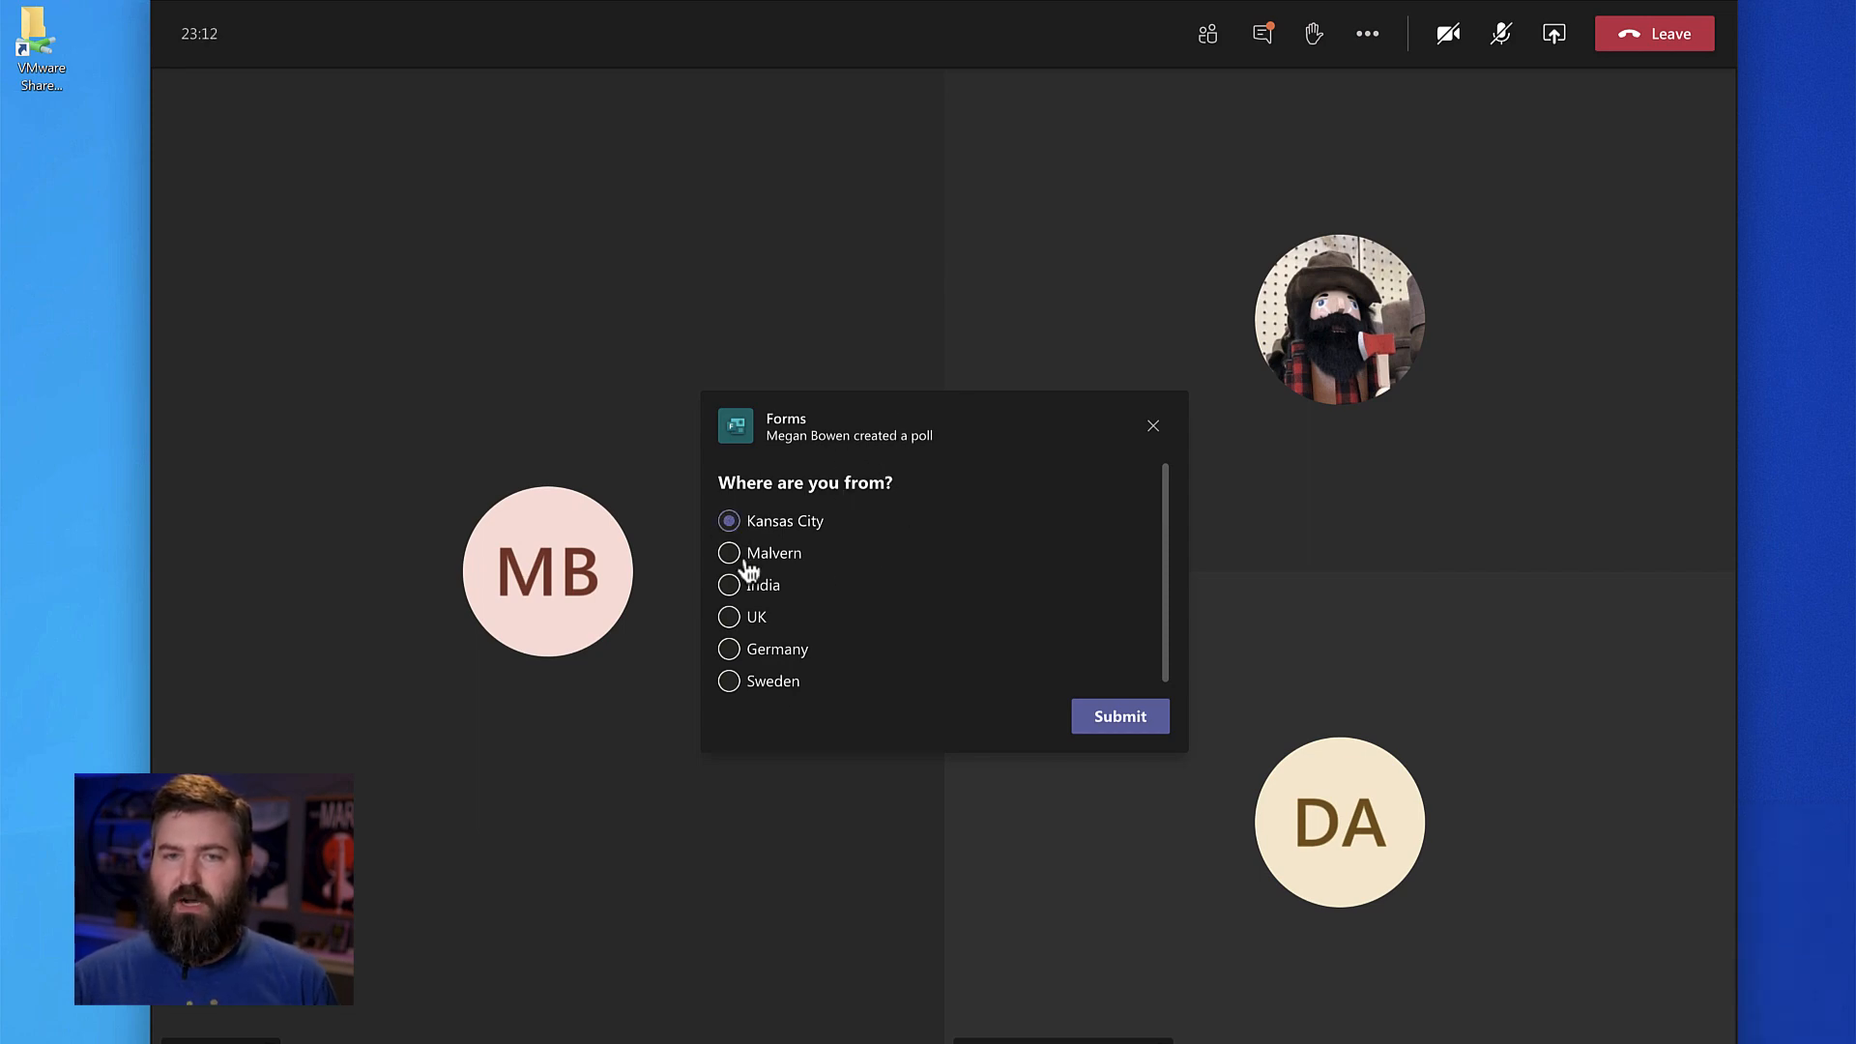
left_click(1118, 719)
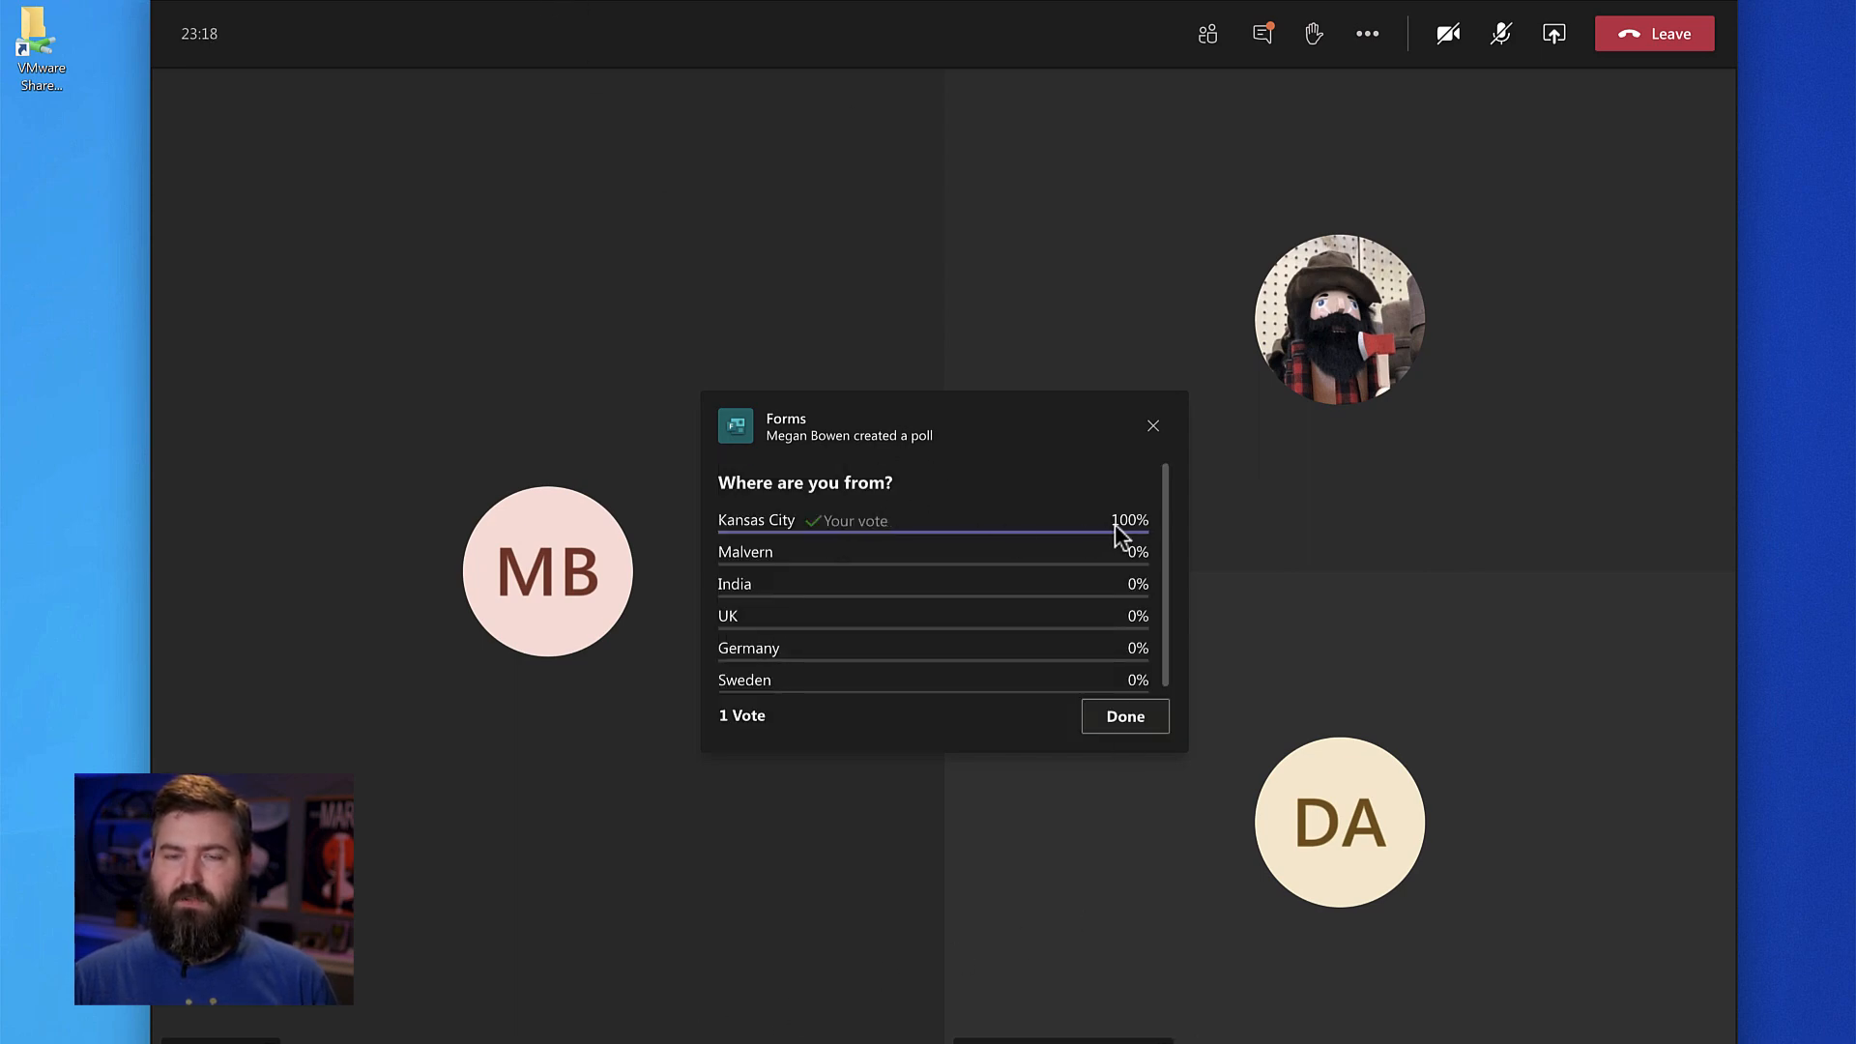
- Submit Malvern as the organizer's vote in the "Where are you from?" poll
double_click(559, 9)
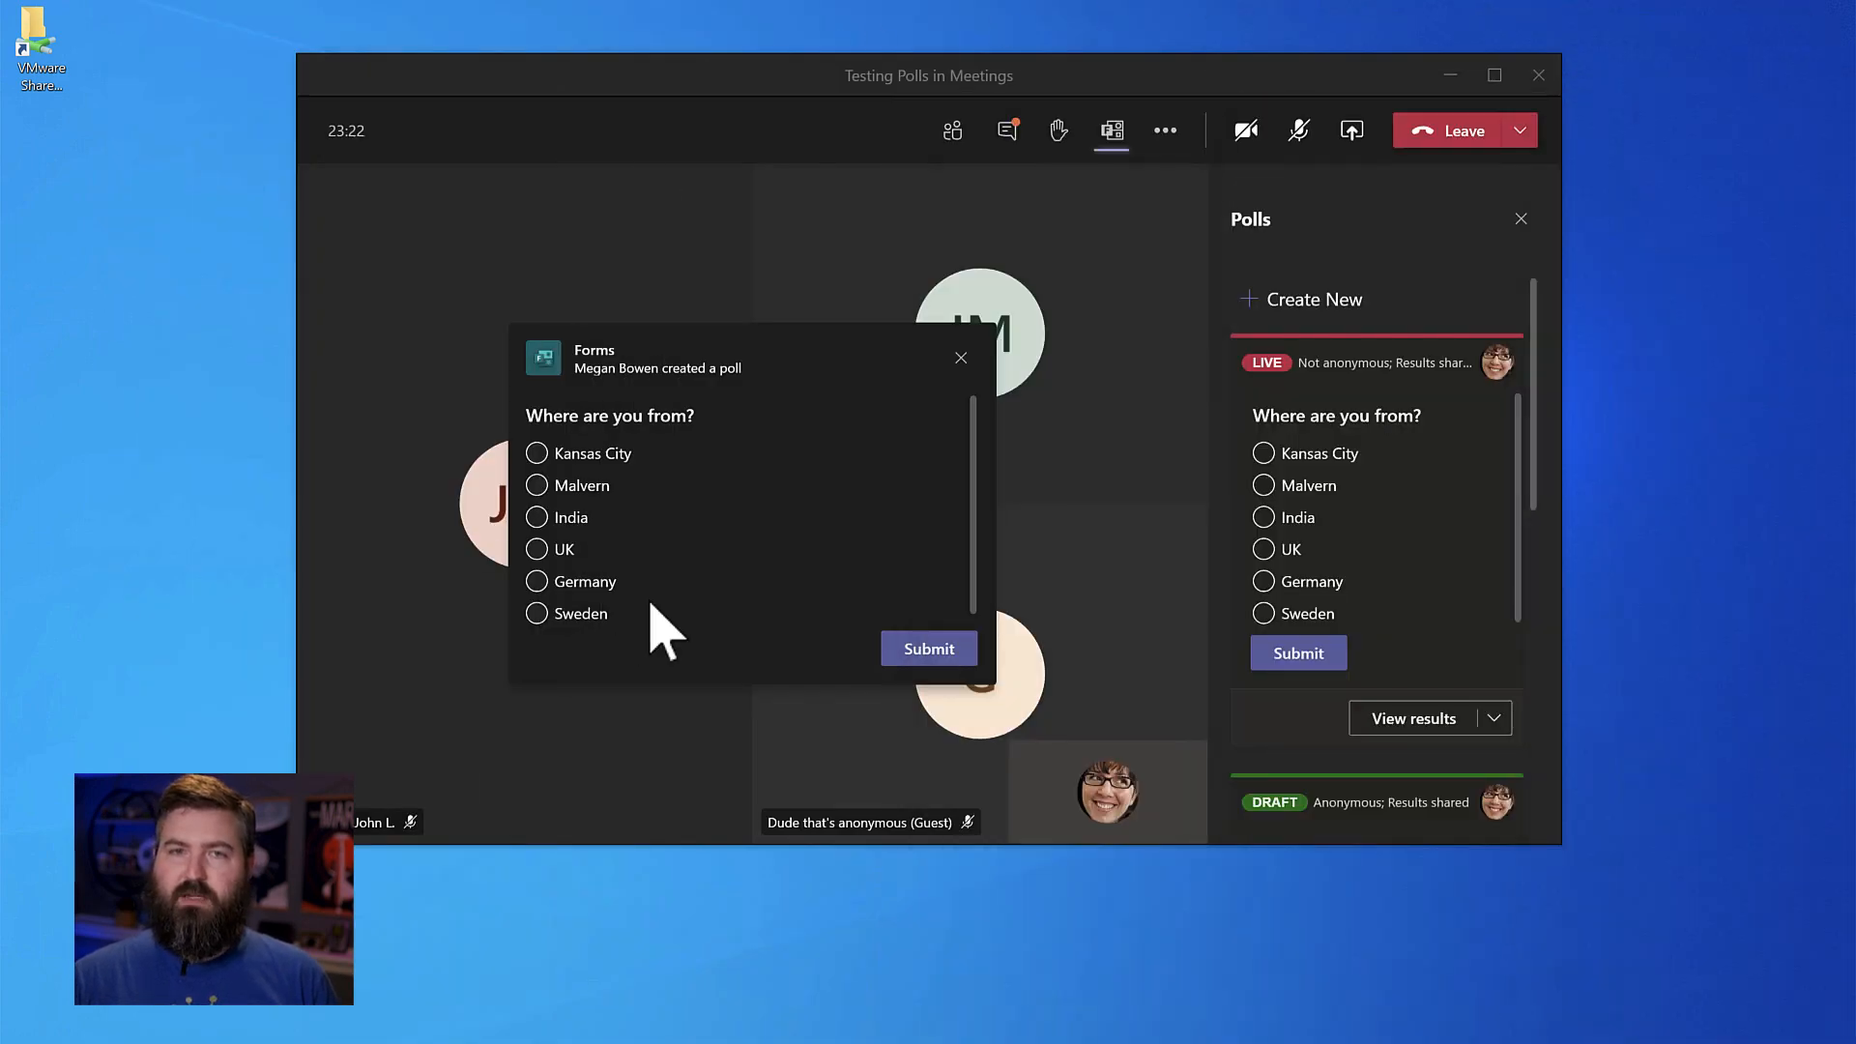
left_click(536, 486)
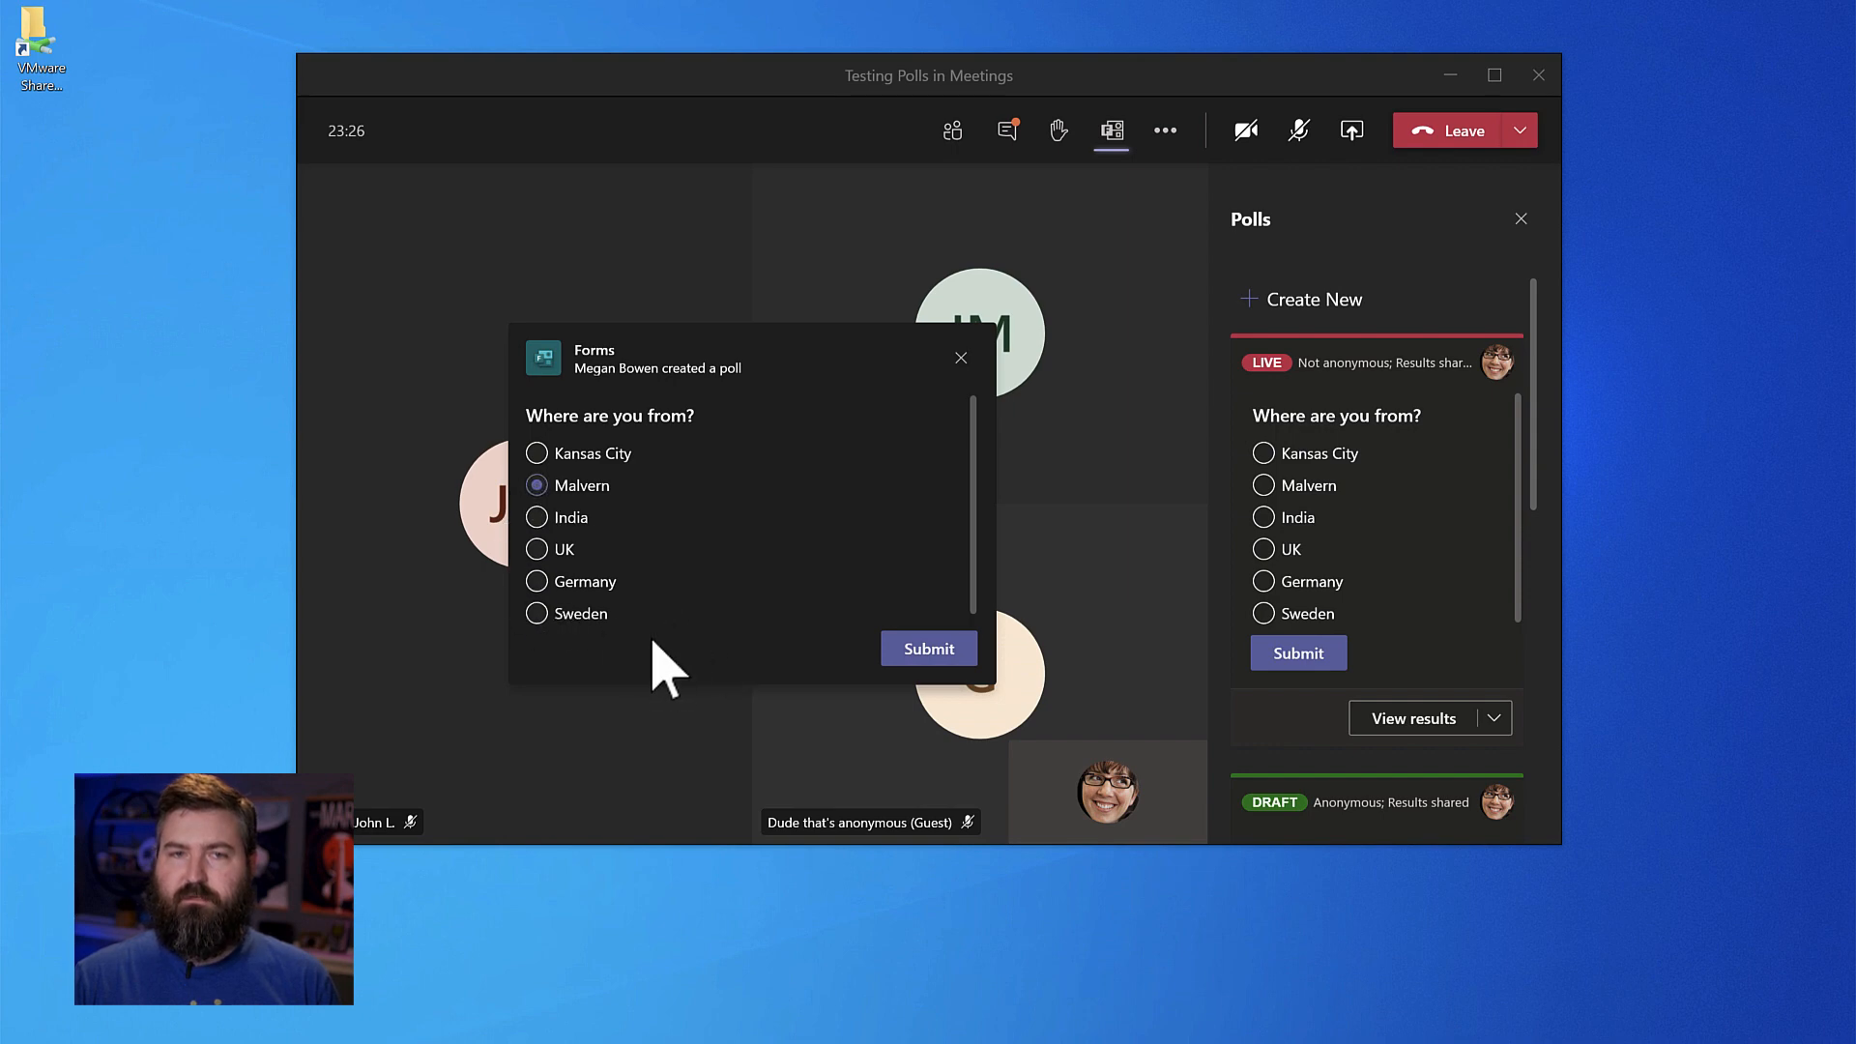
left_click(919, 652)
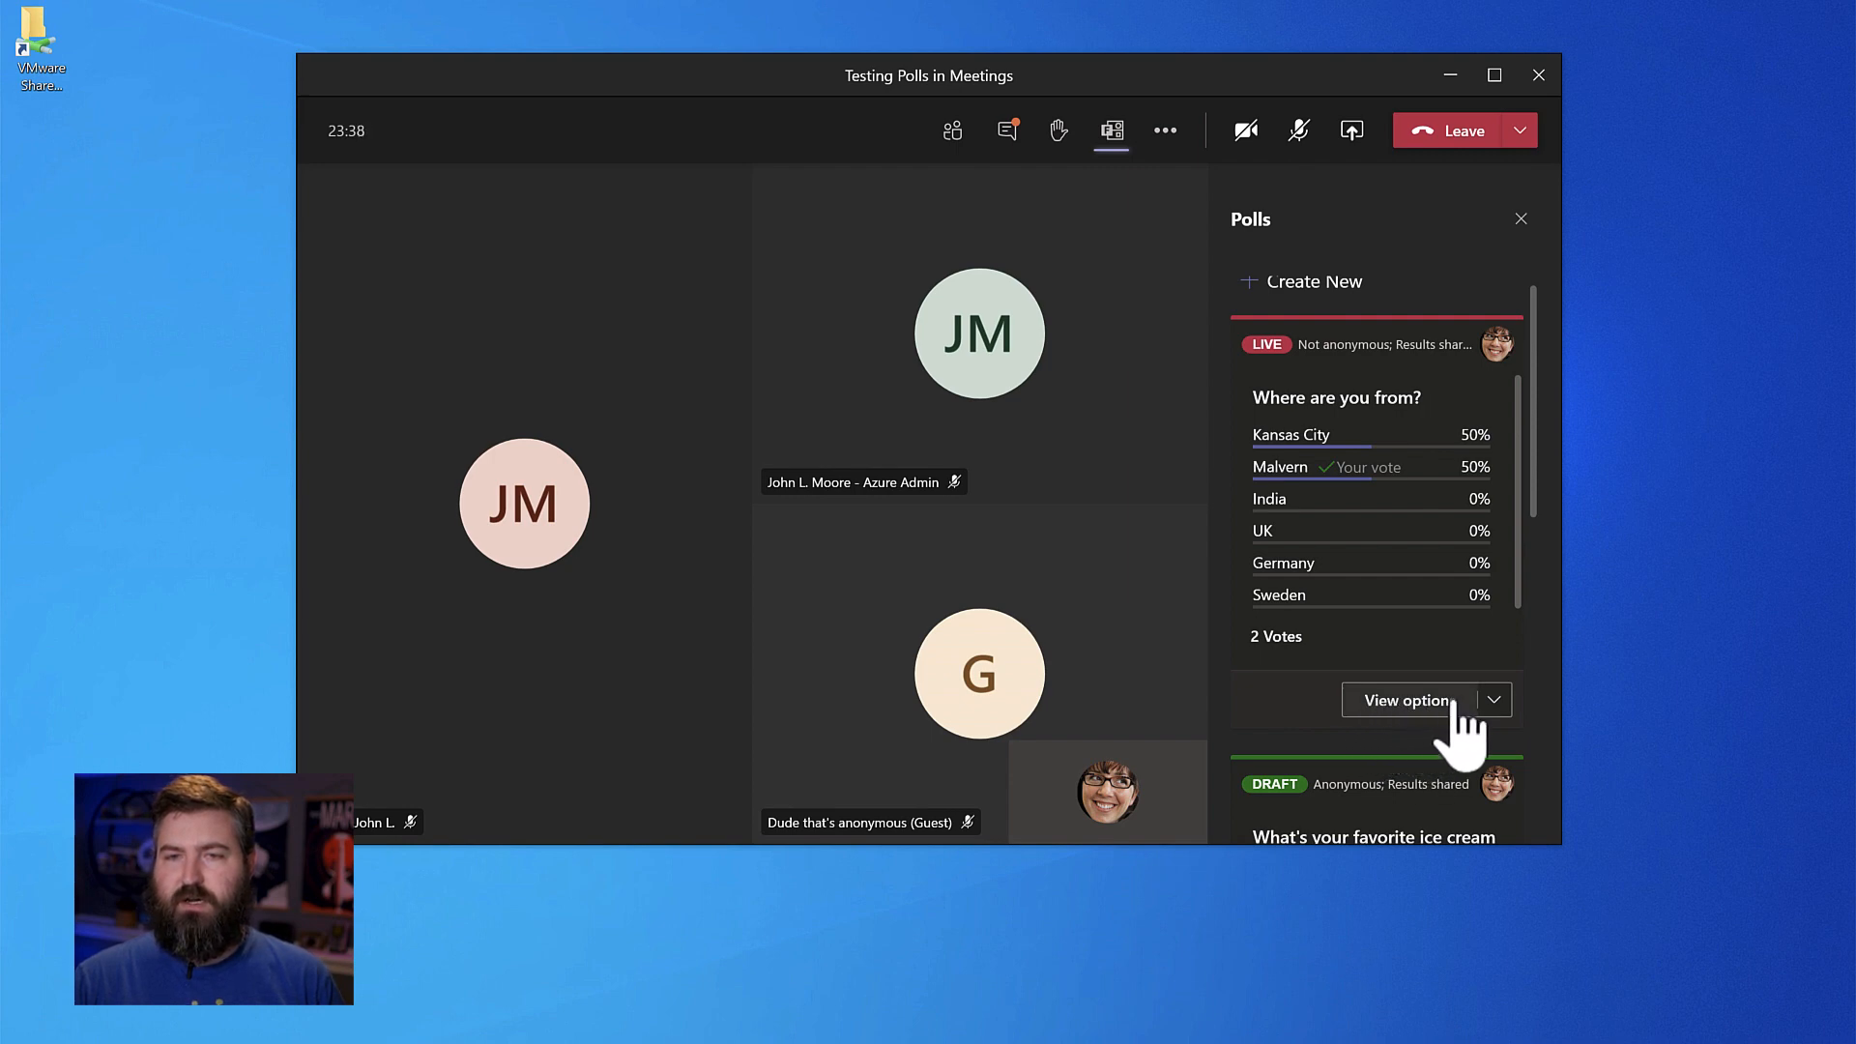
- Switch the organizer's live poll to its answer options and back to its results
left_click(1392, 700)
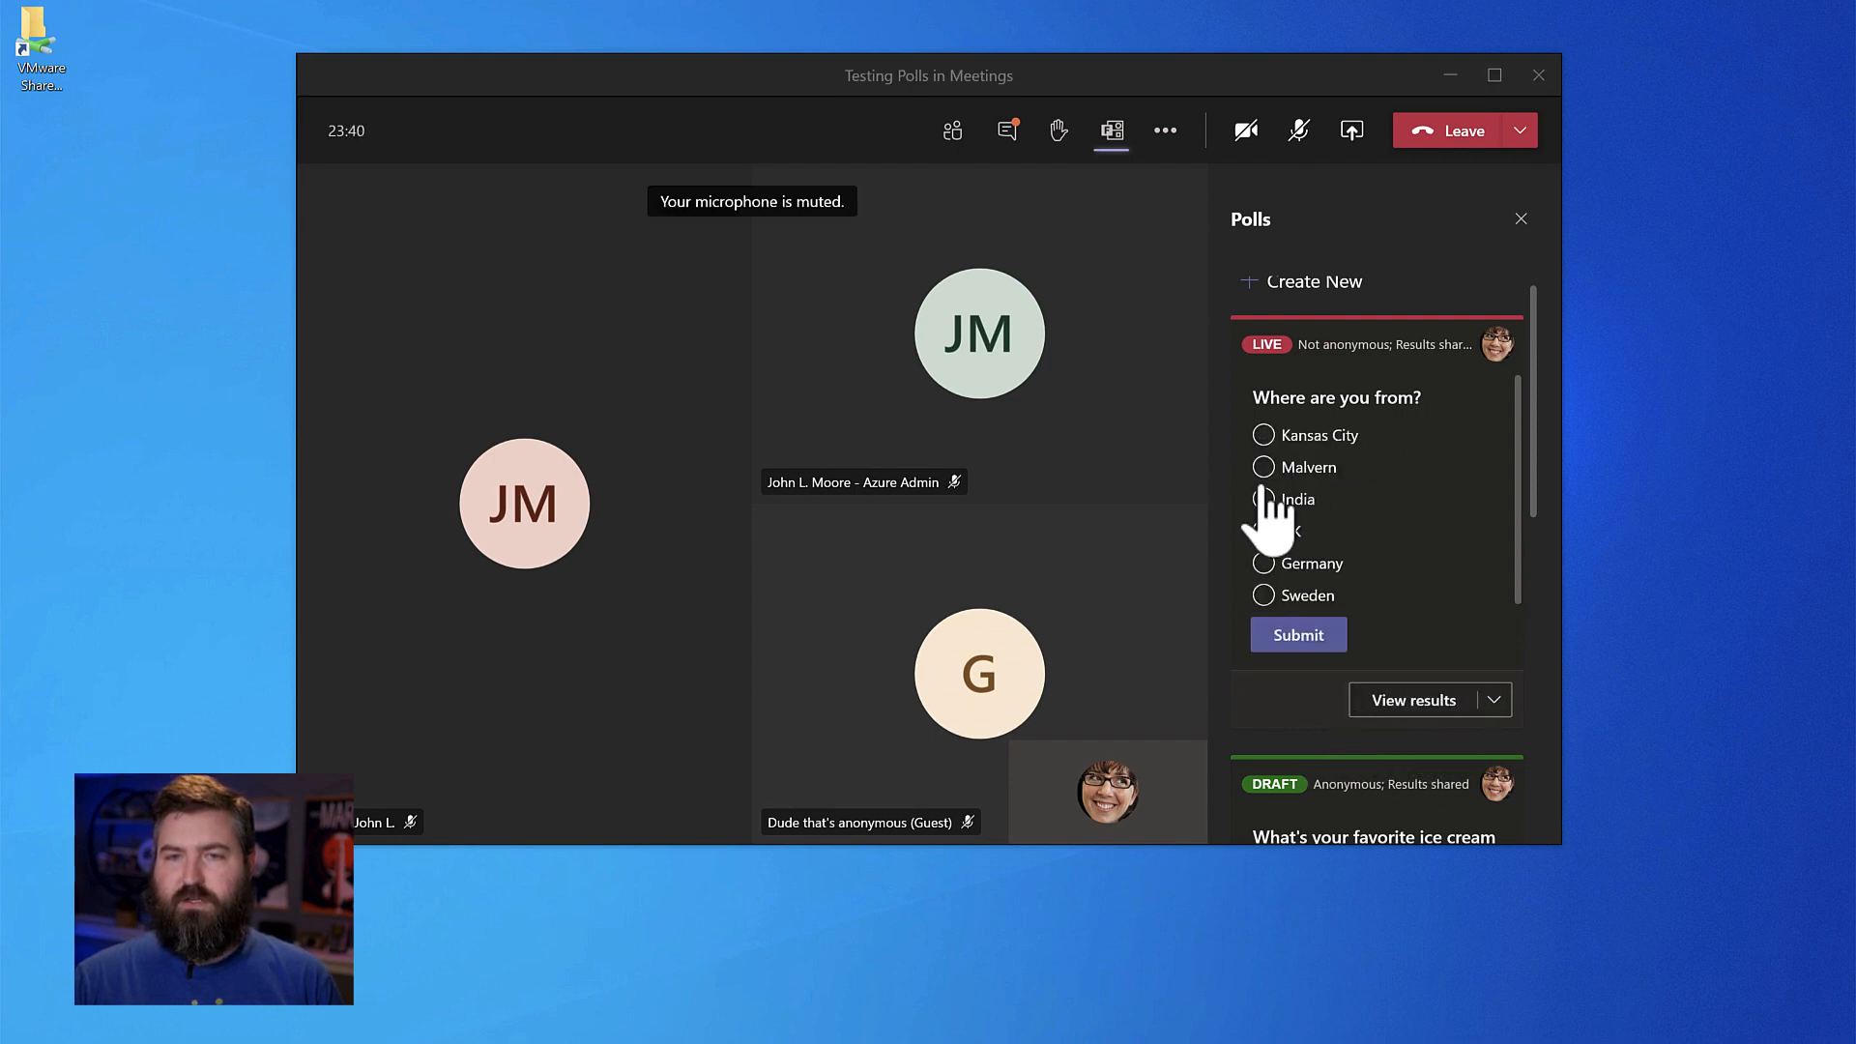
left_click(1402, 702)
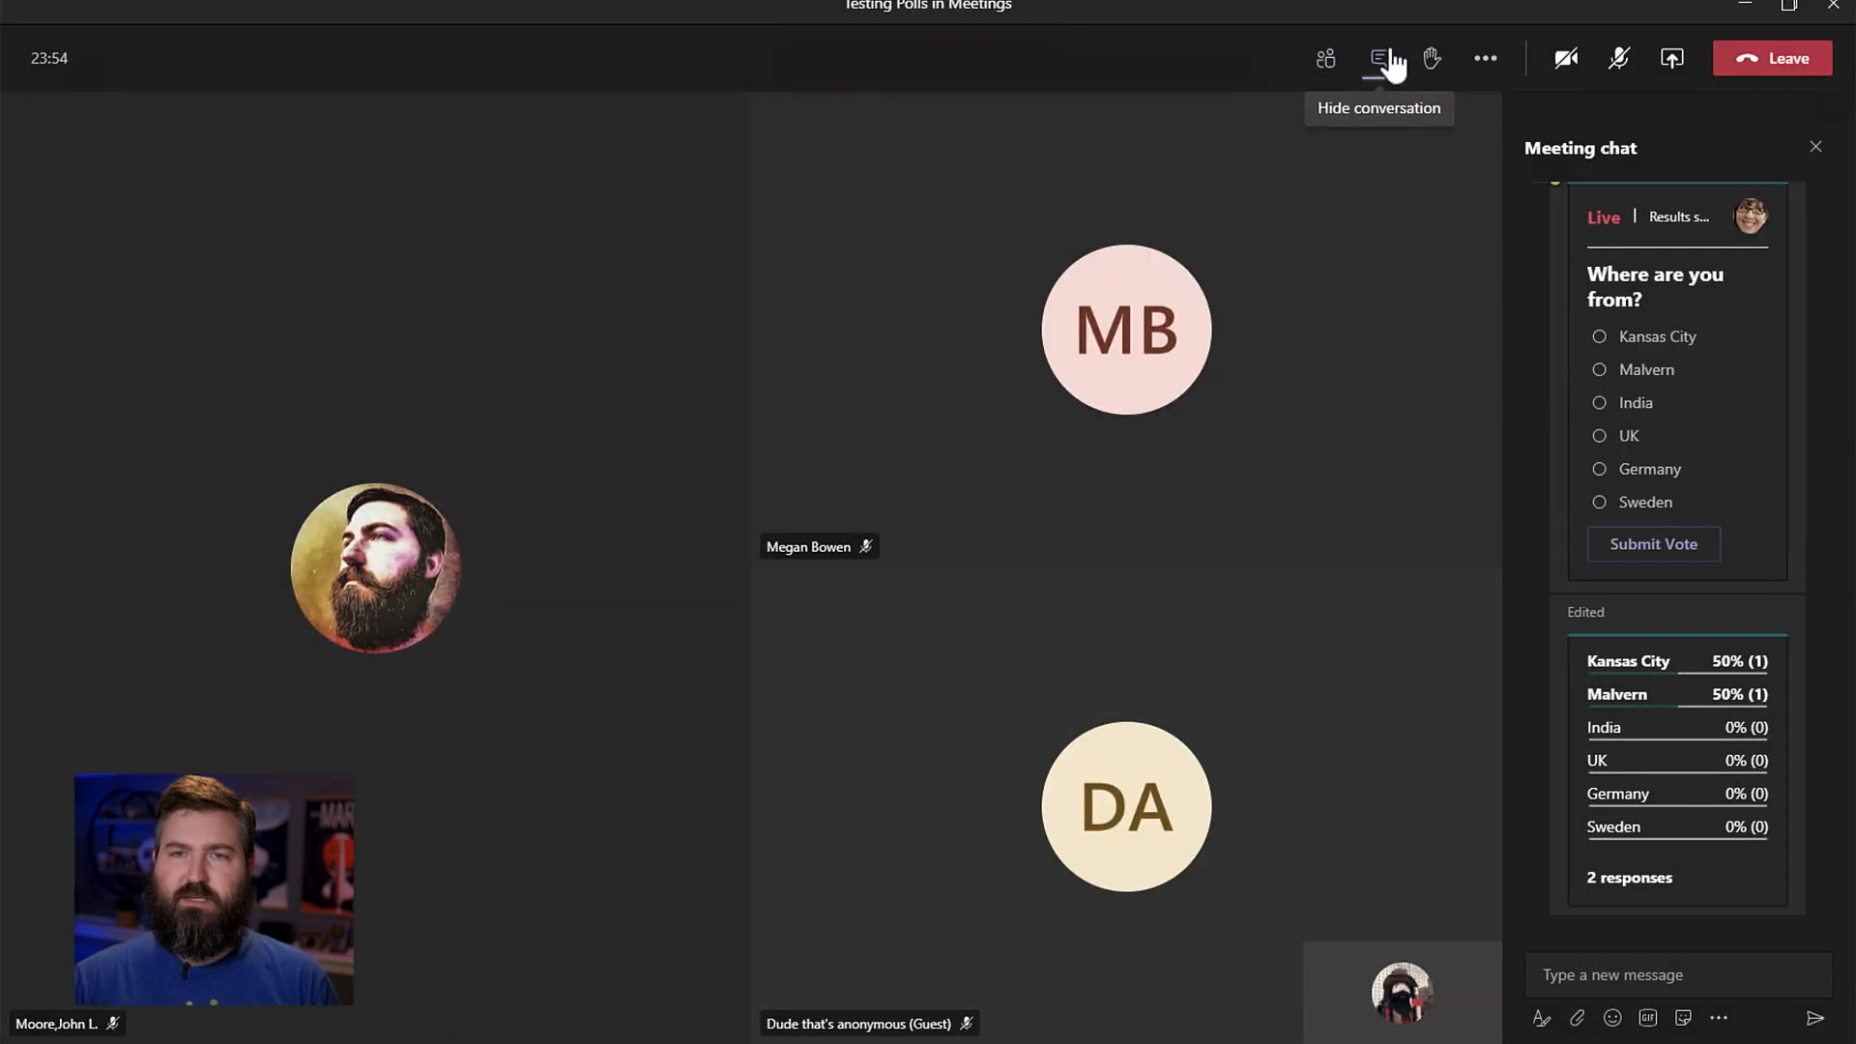
- Submit a Kansas City vote through the poll in another attendee's meeting chat, and check the results below it
left_click(1391, 60)
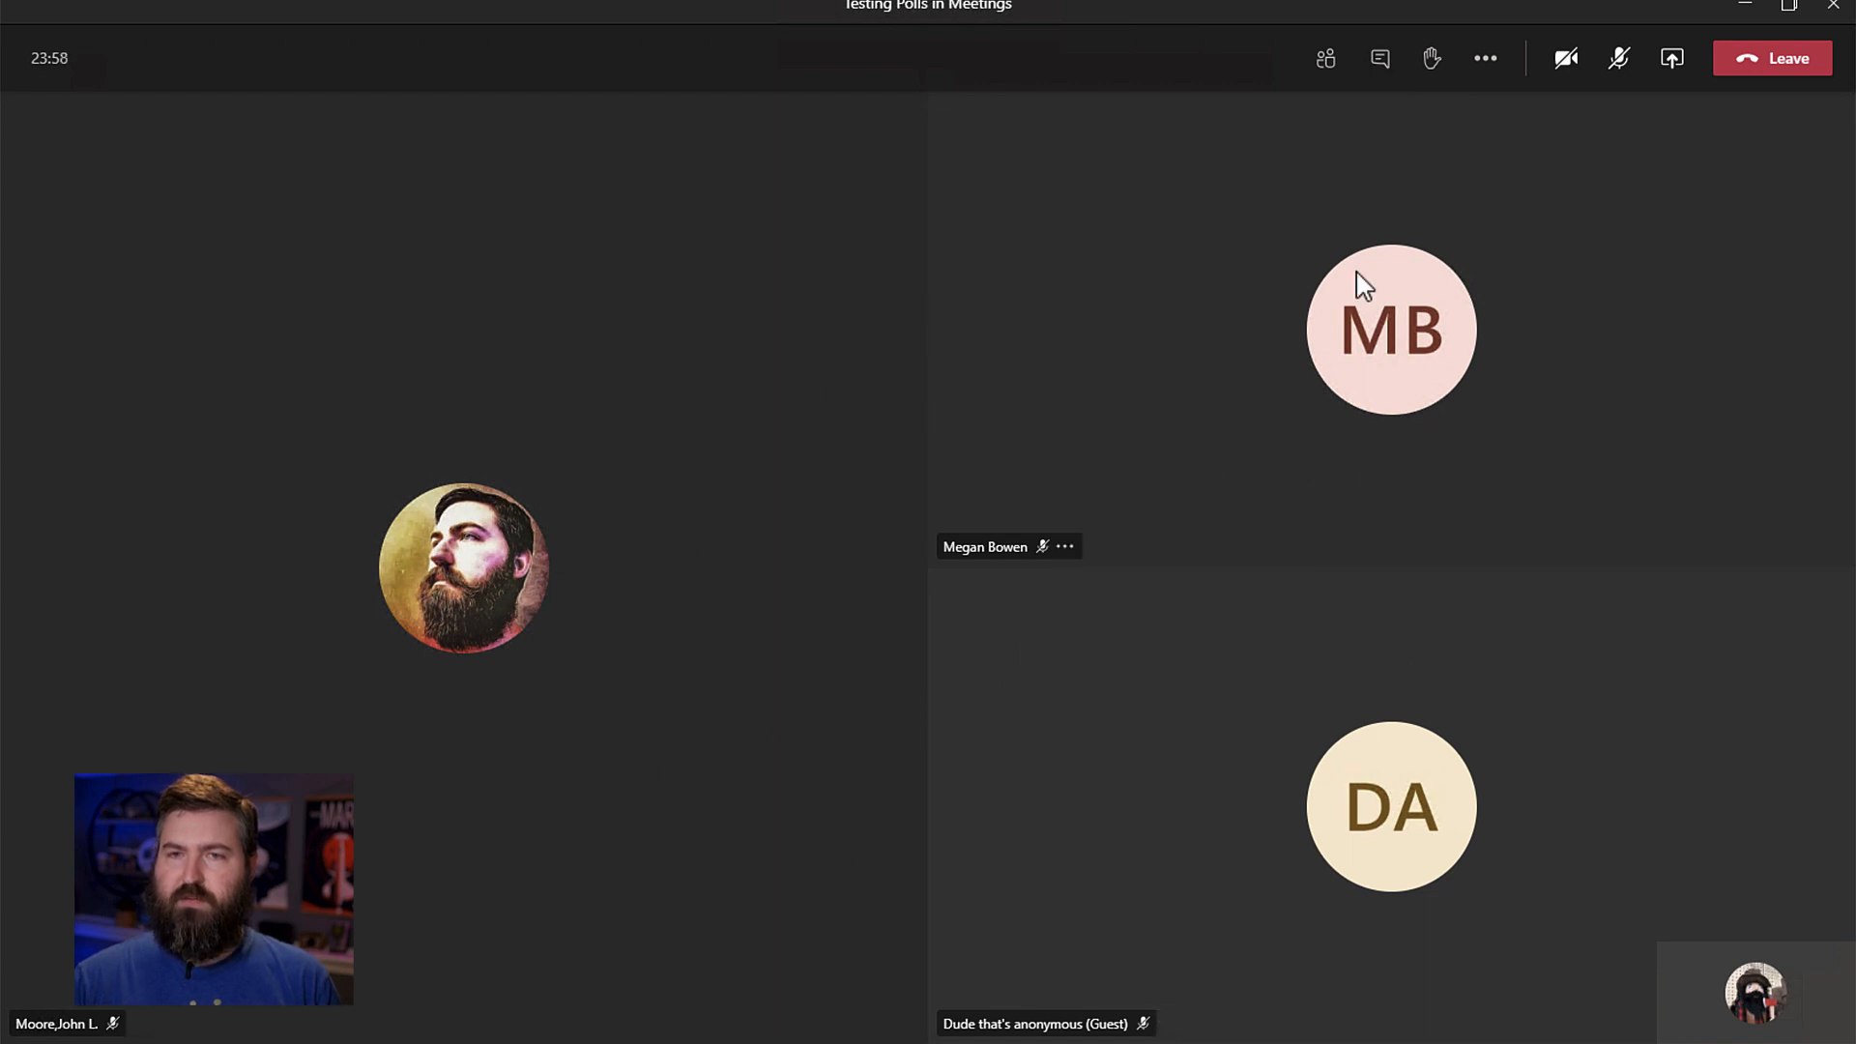
left_click(1391, 60)
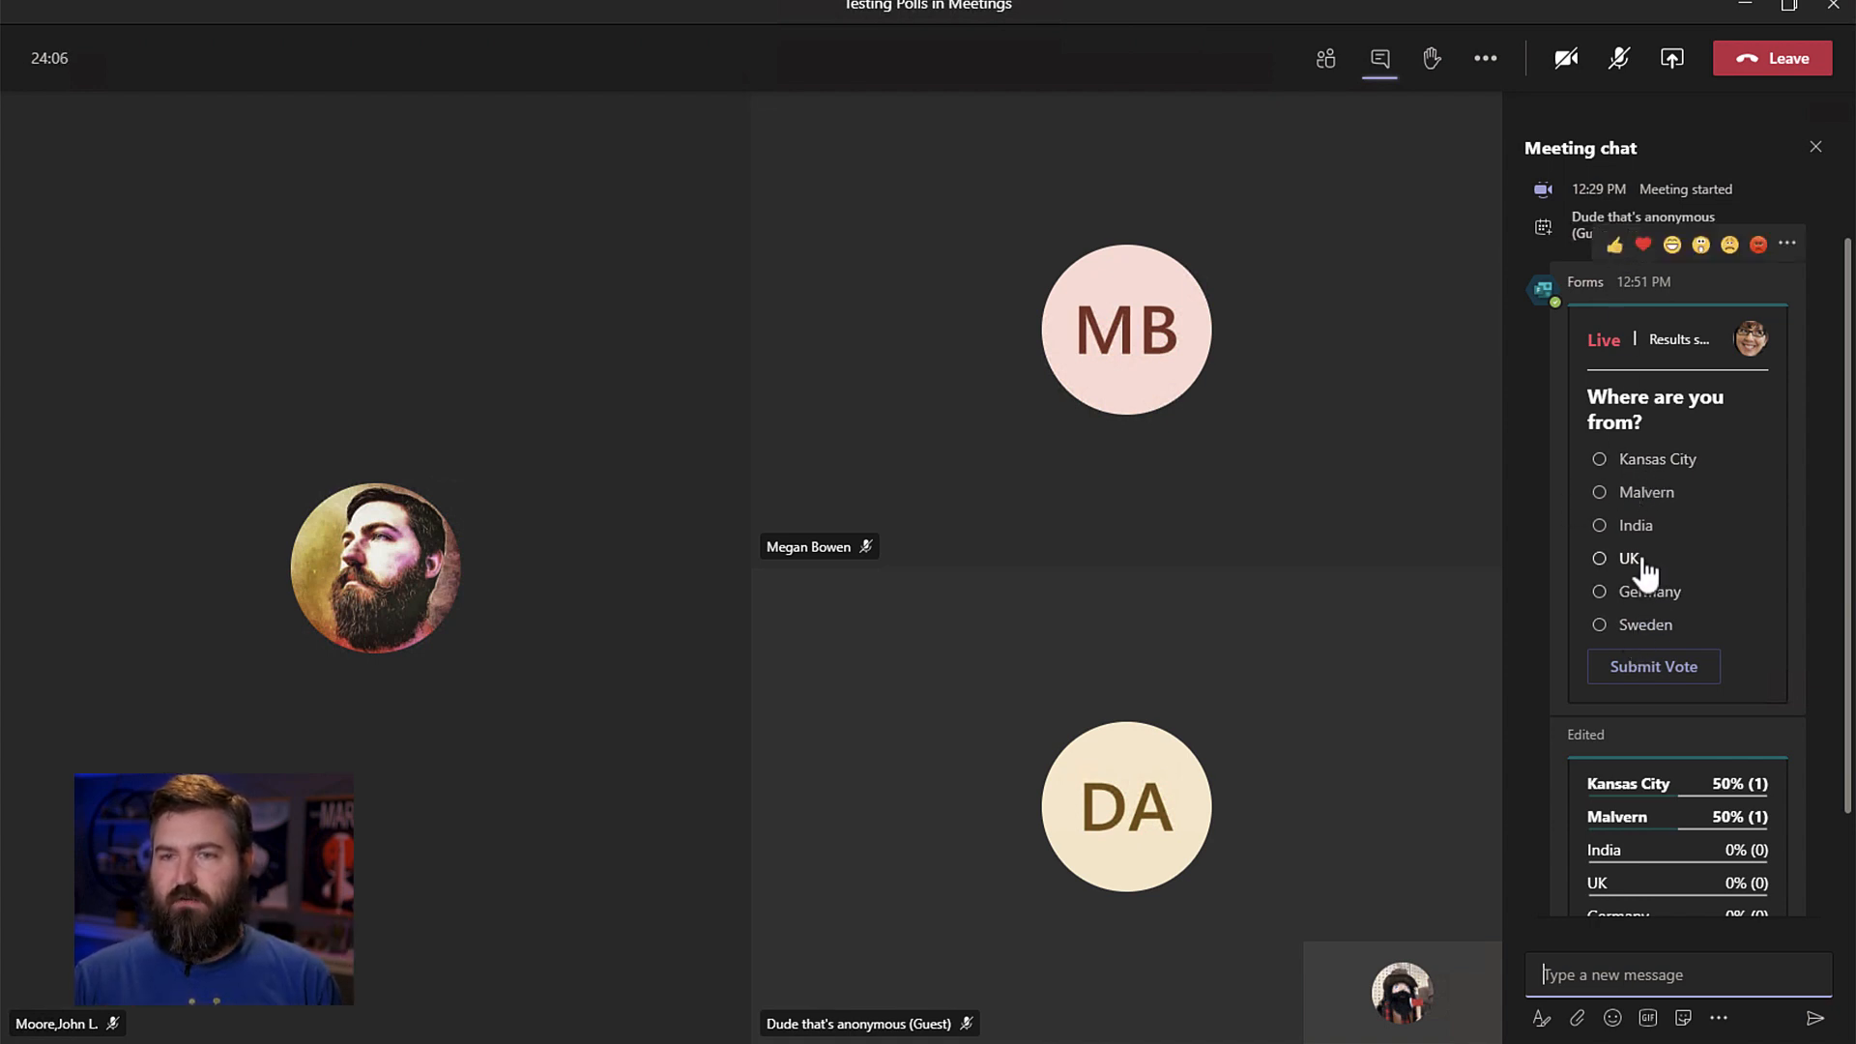
left_click(1632, 464)
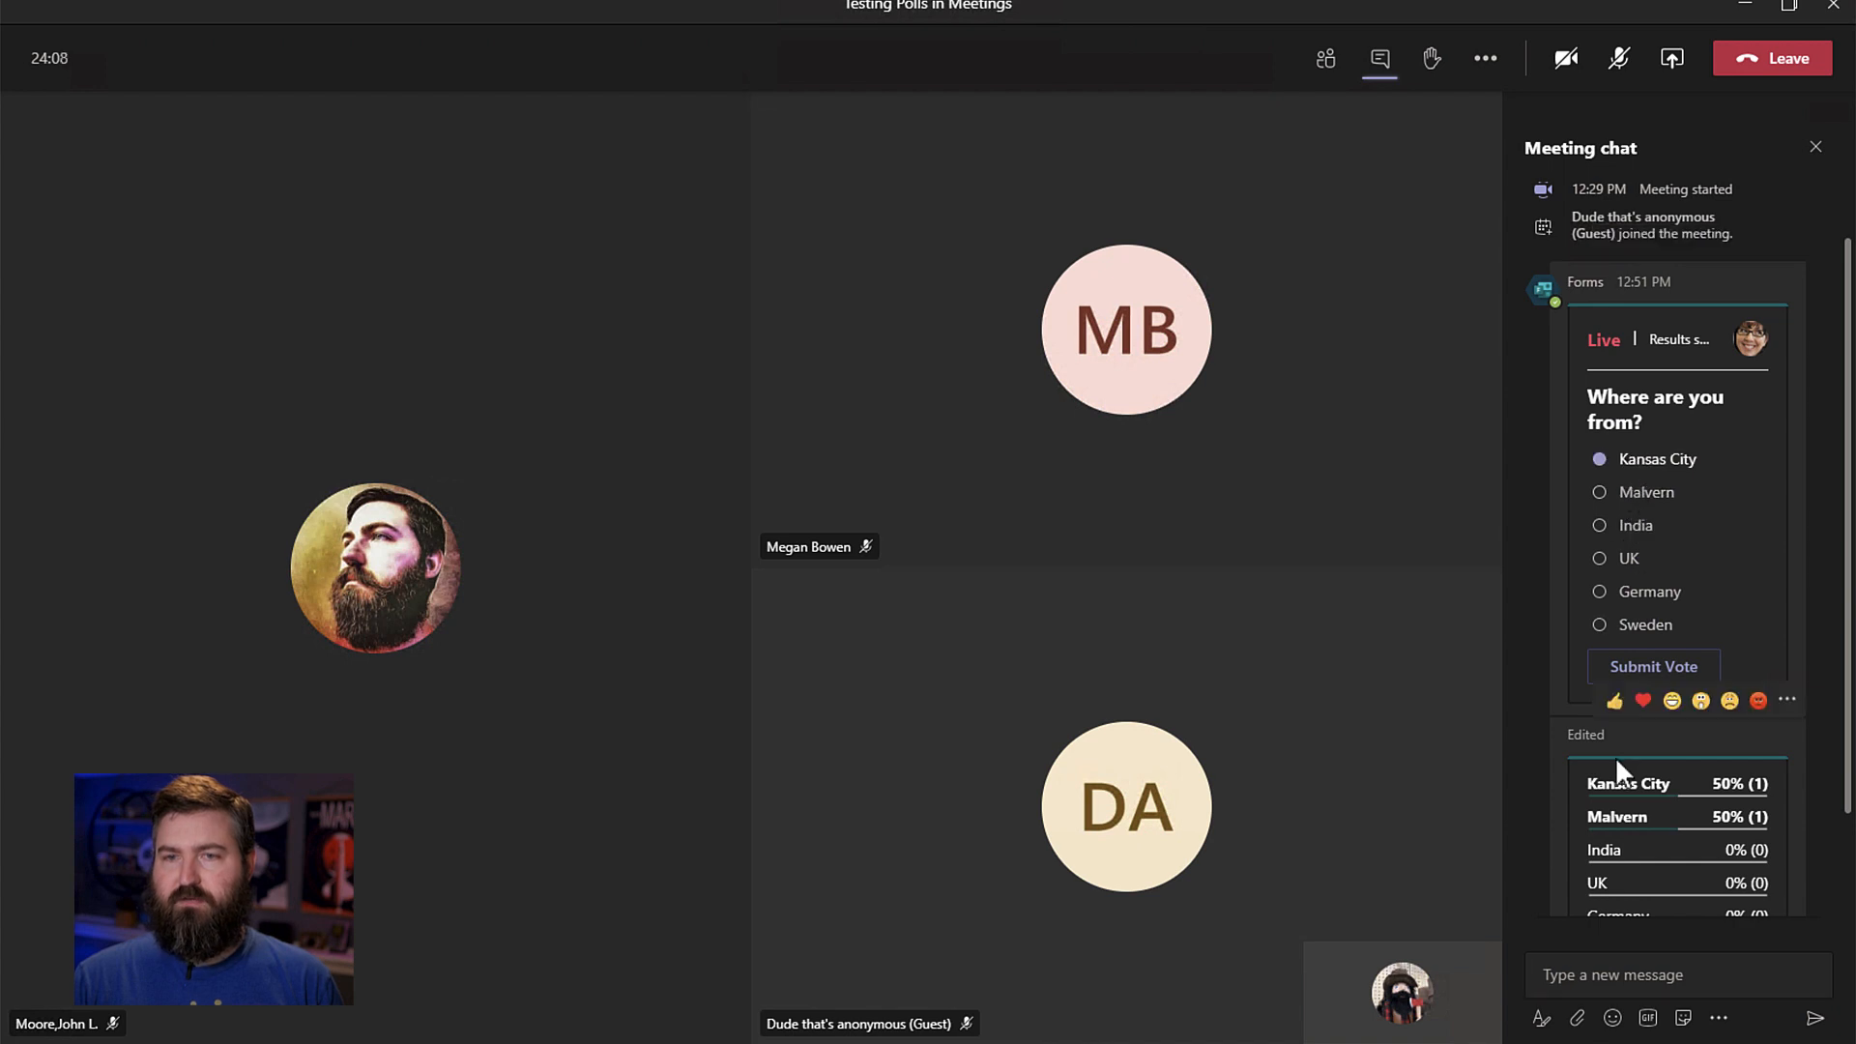
left_click(1654, 668)
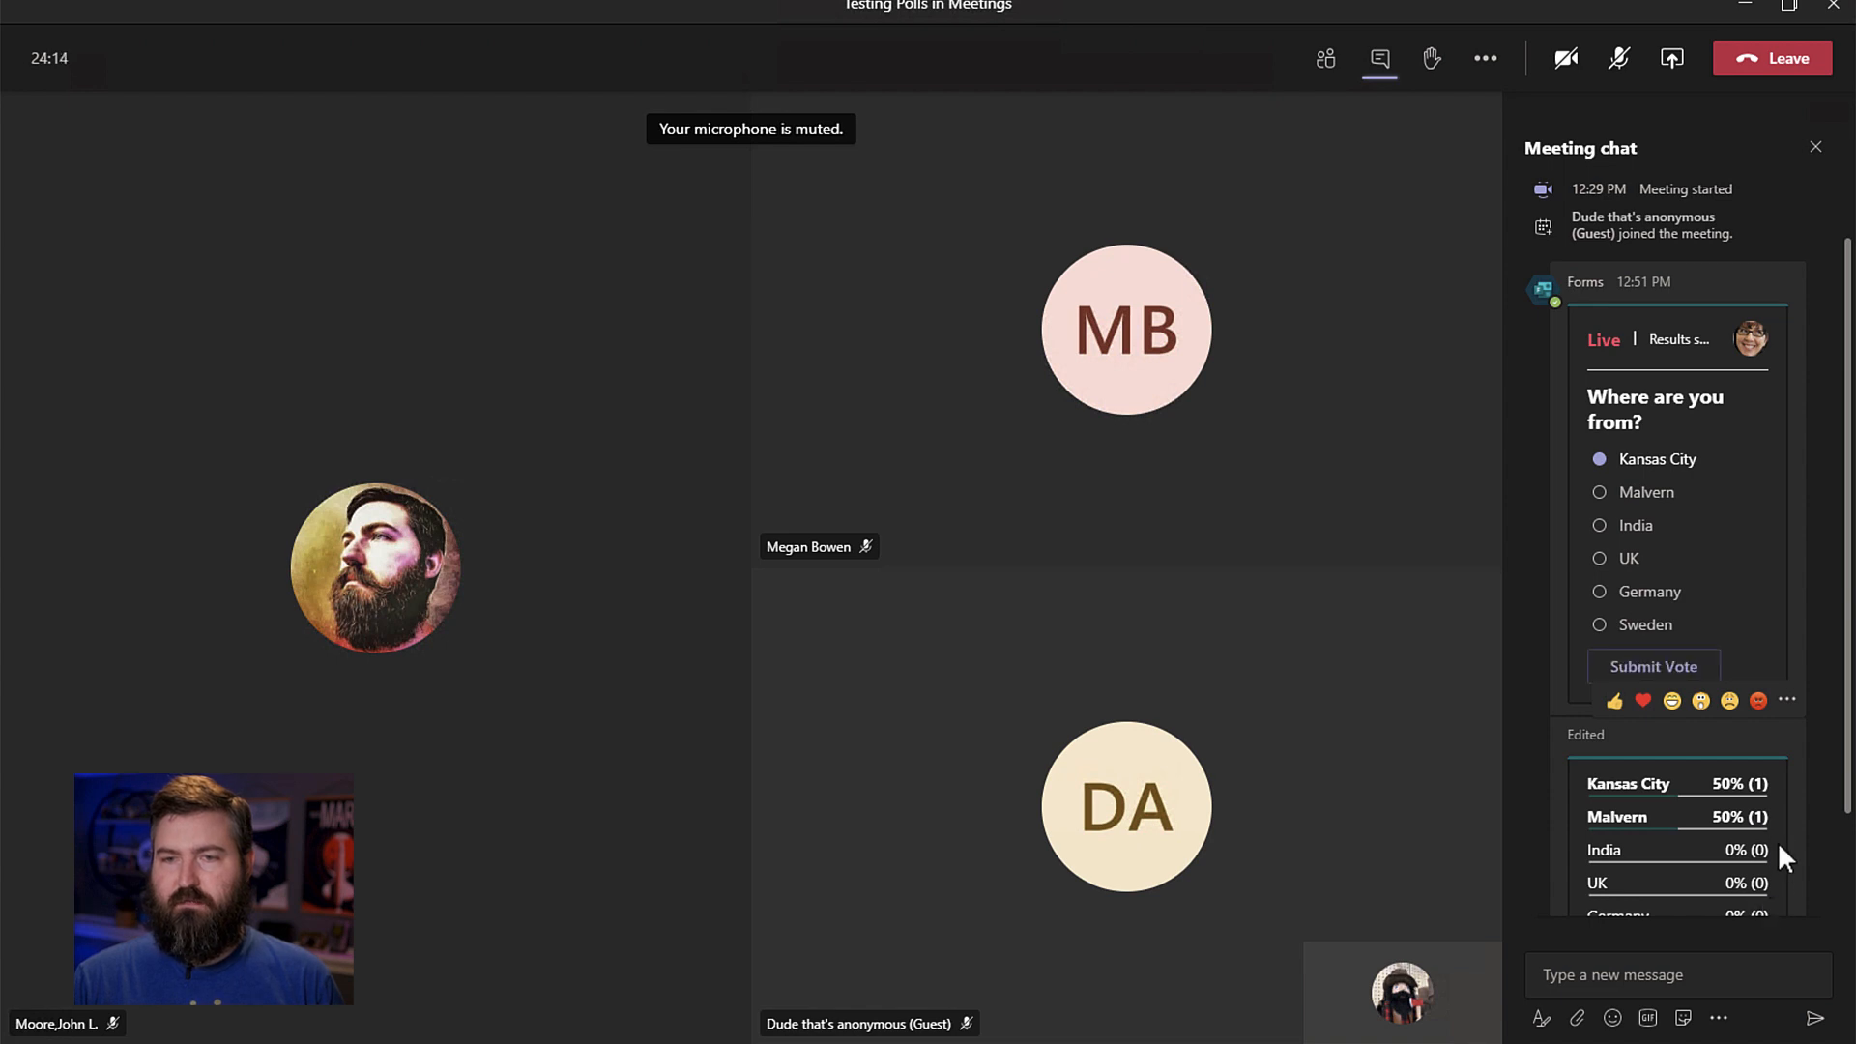
scroll(1842, 860, "down", 2)
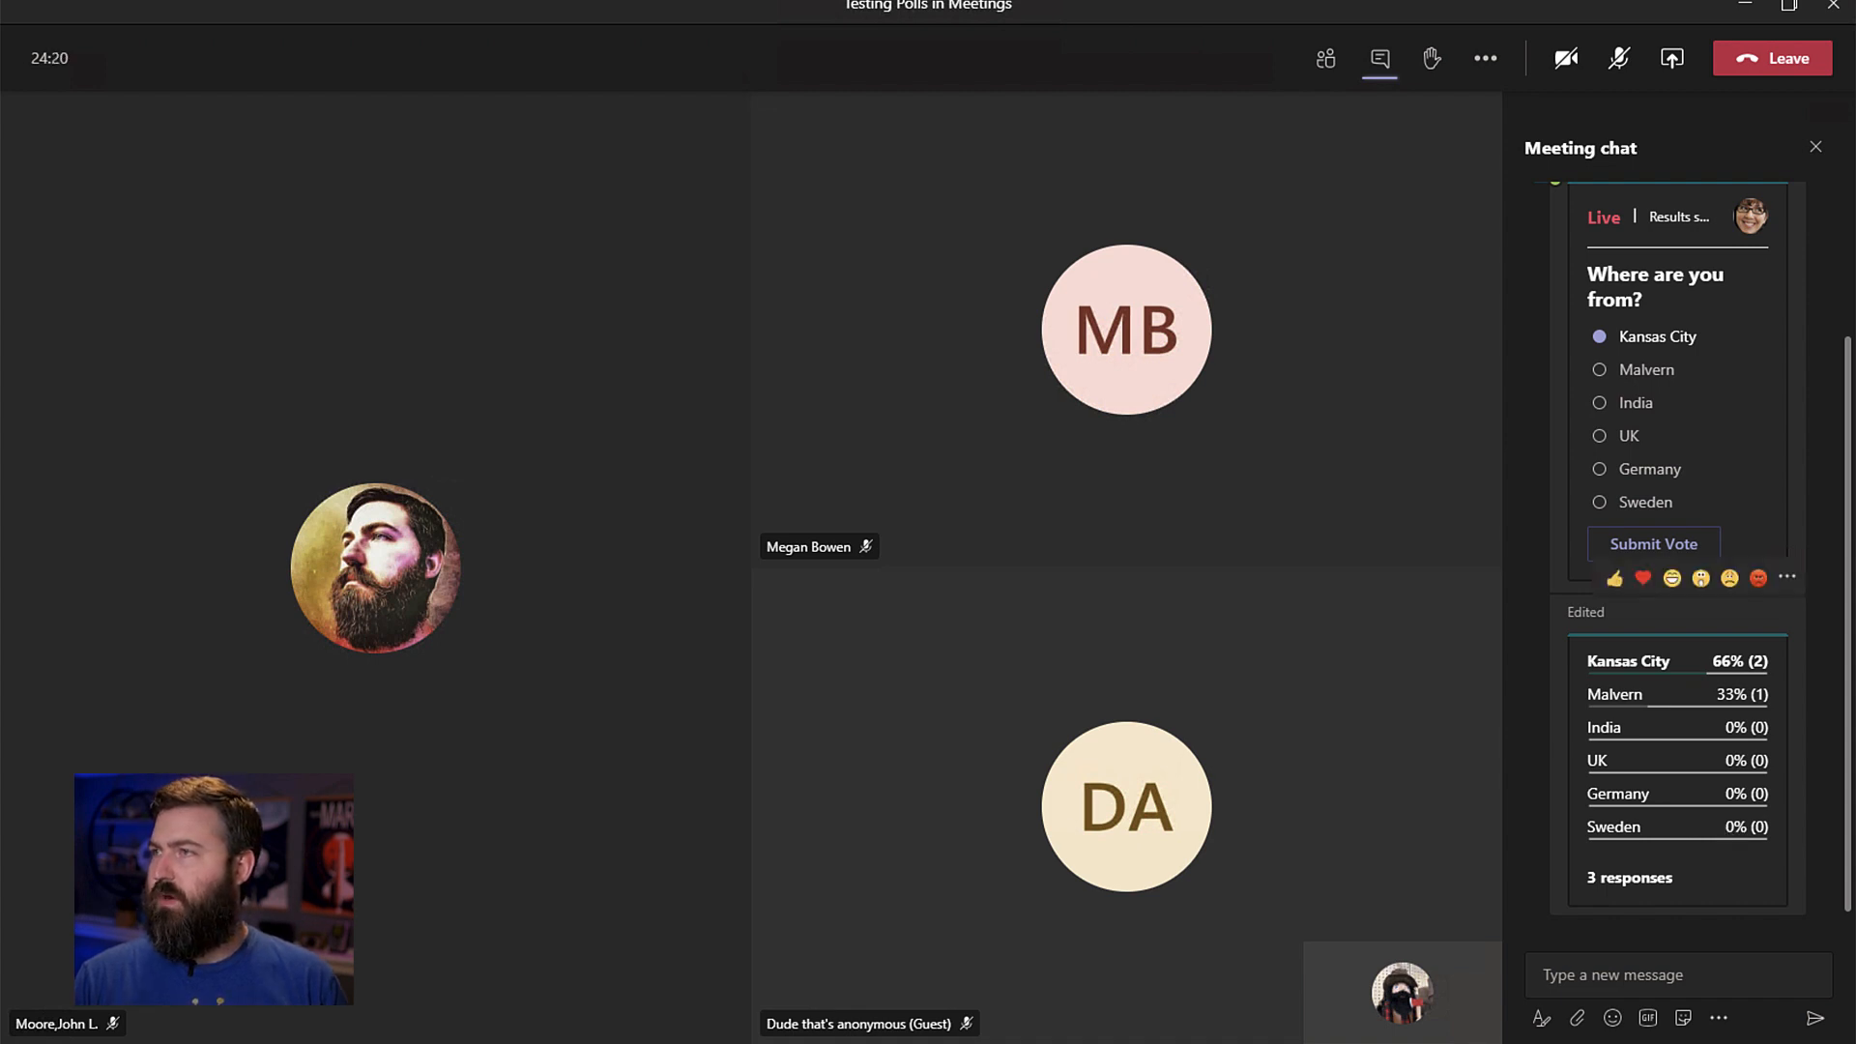
- Try to vote Malvern in the anonymous guest's meeting chat, and check the chat in the other attendee's window
left_click_drag(1855, 29, 735, 1)
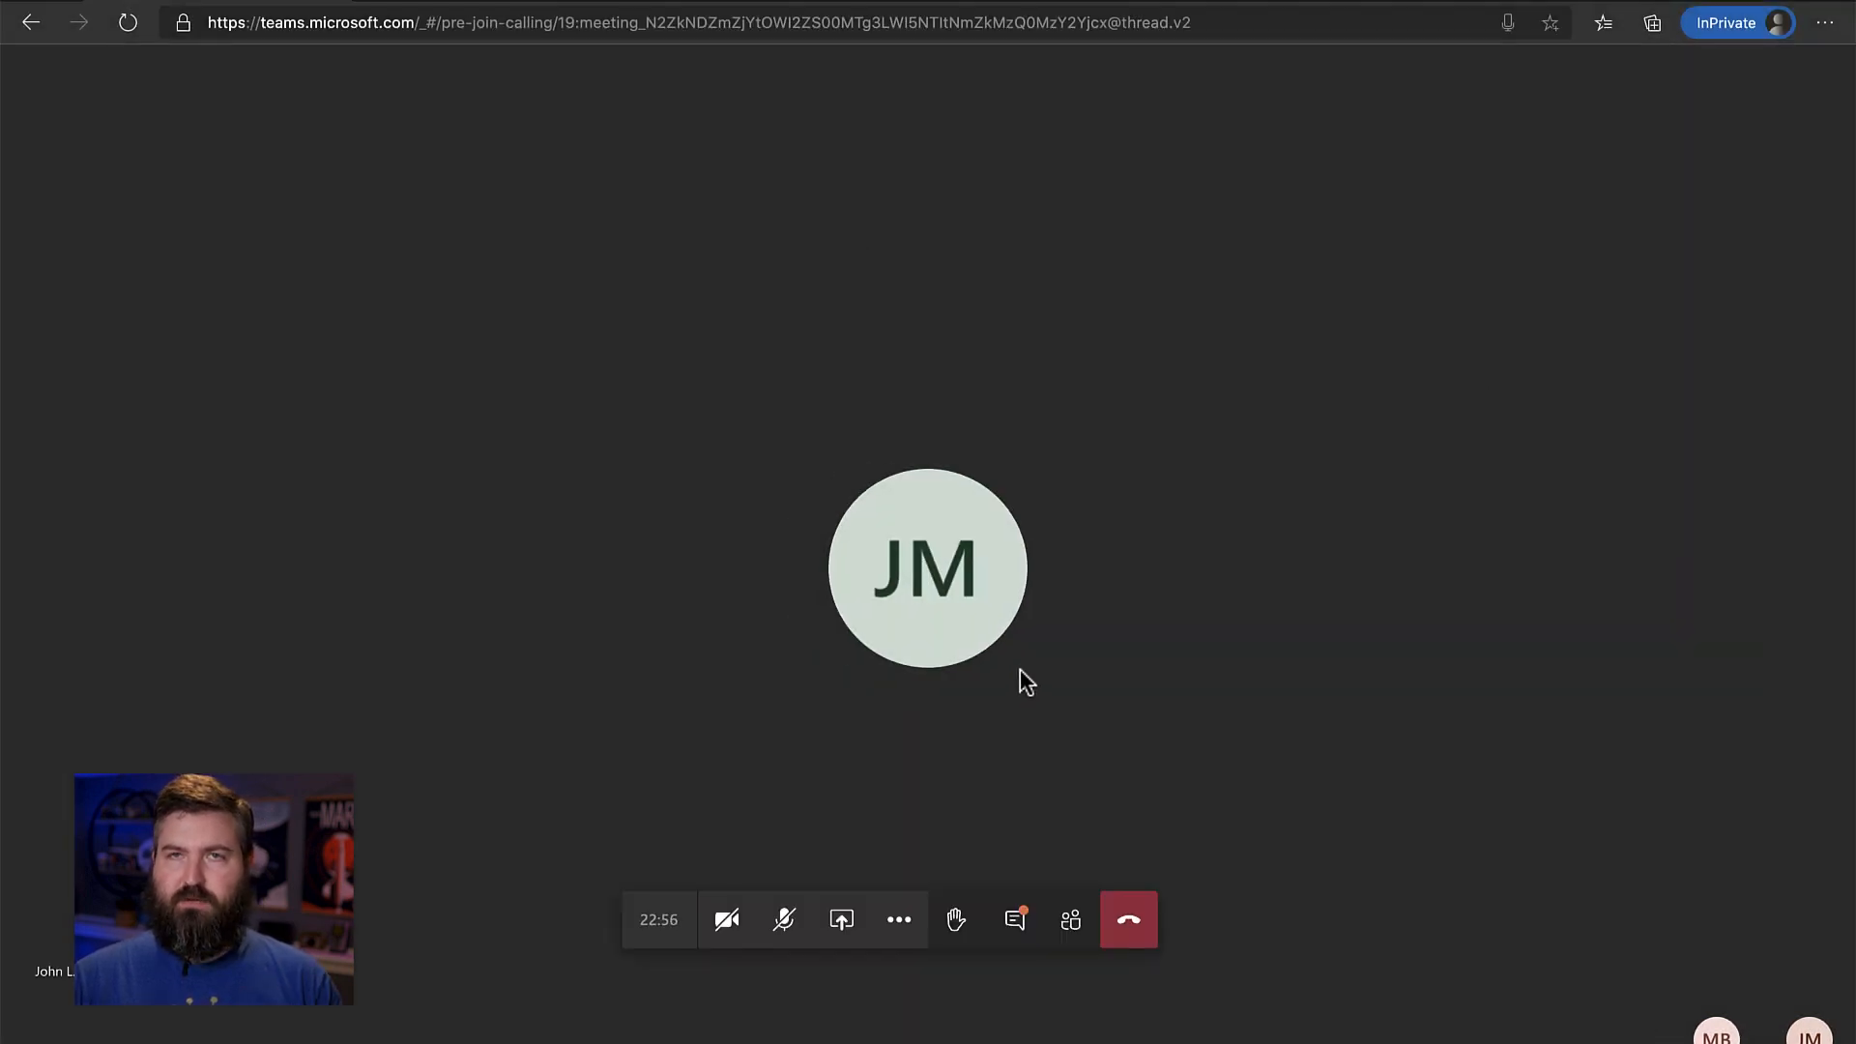
left_click(1005, 931)
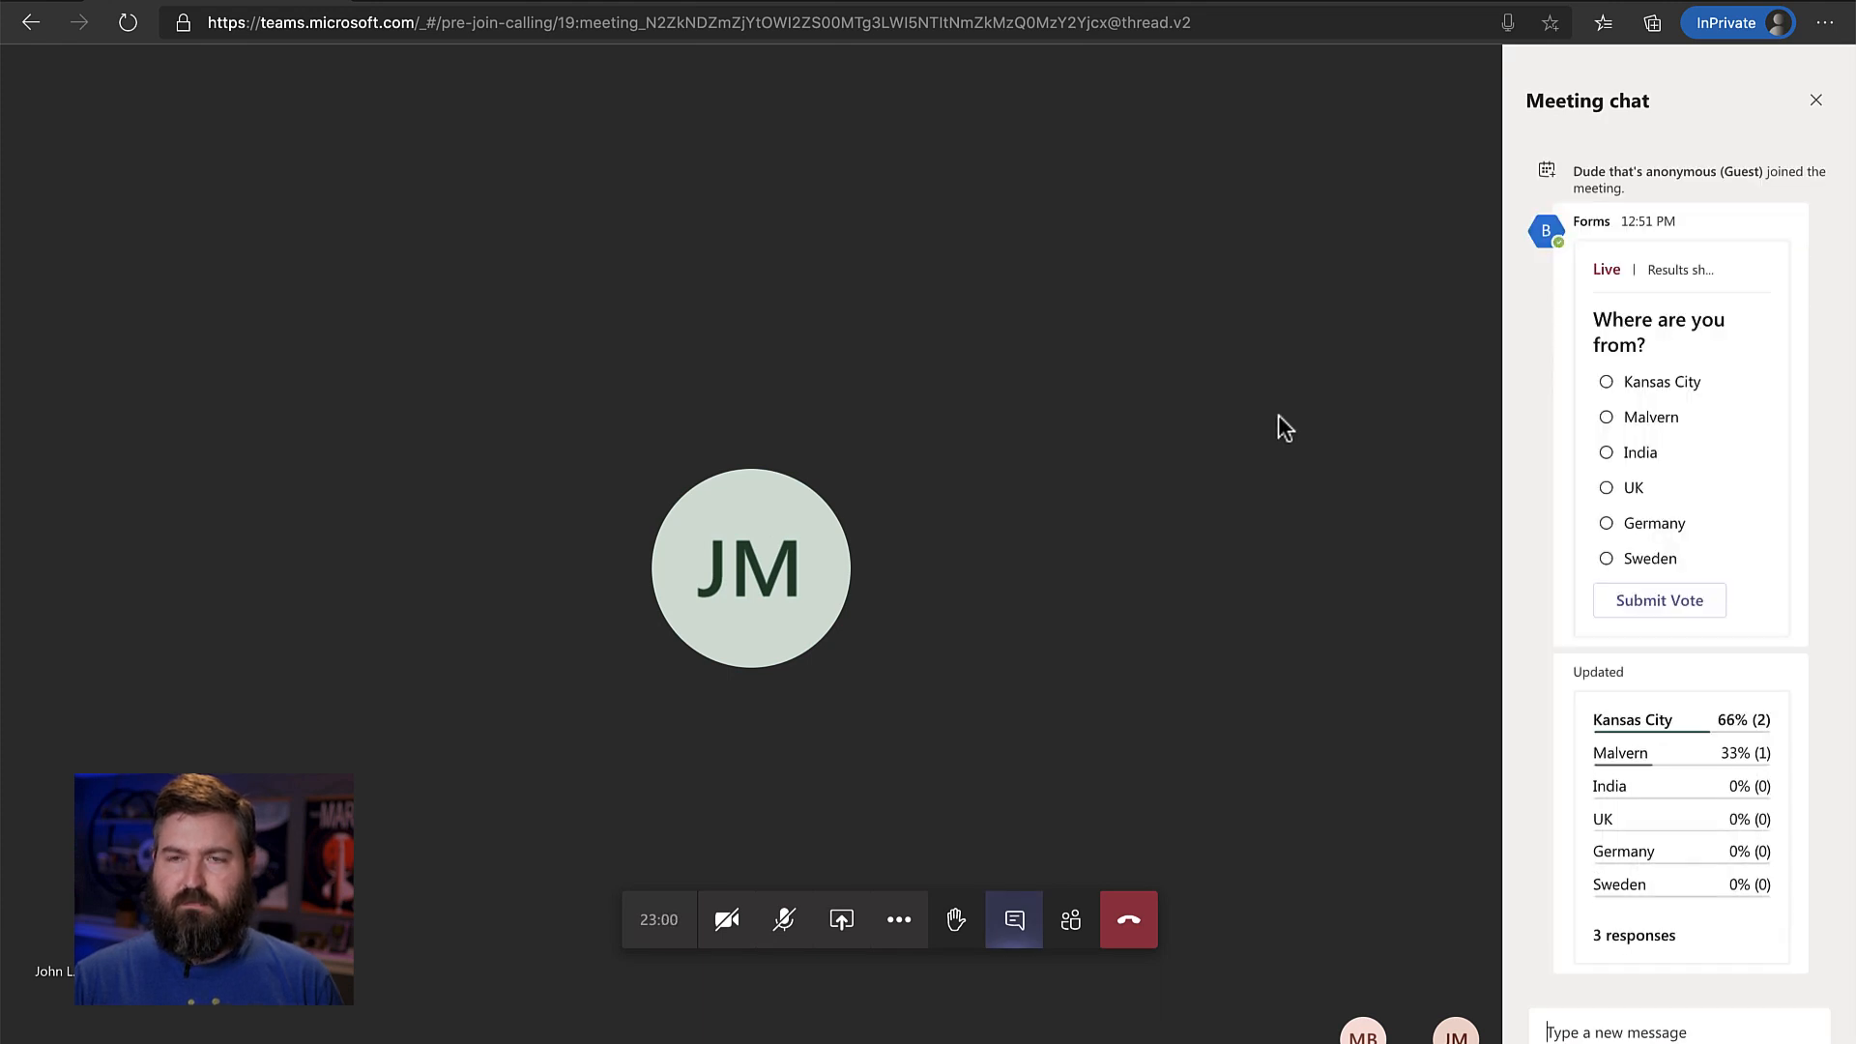
left_click(1606, 432)
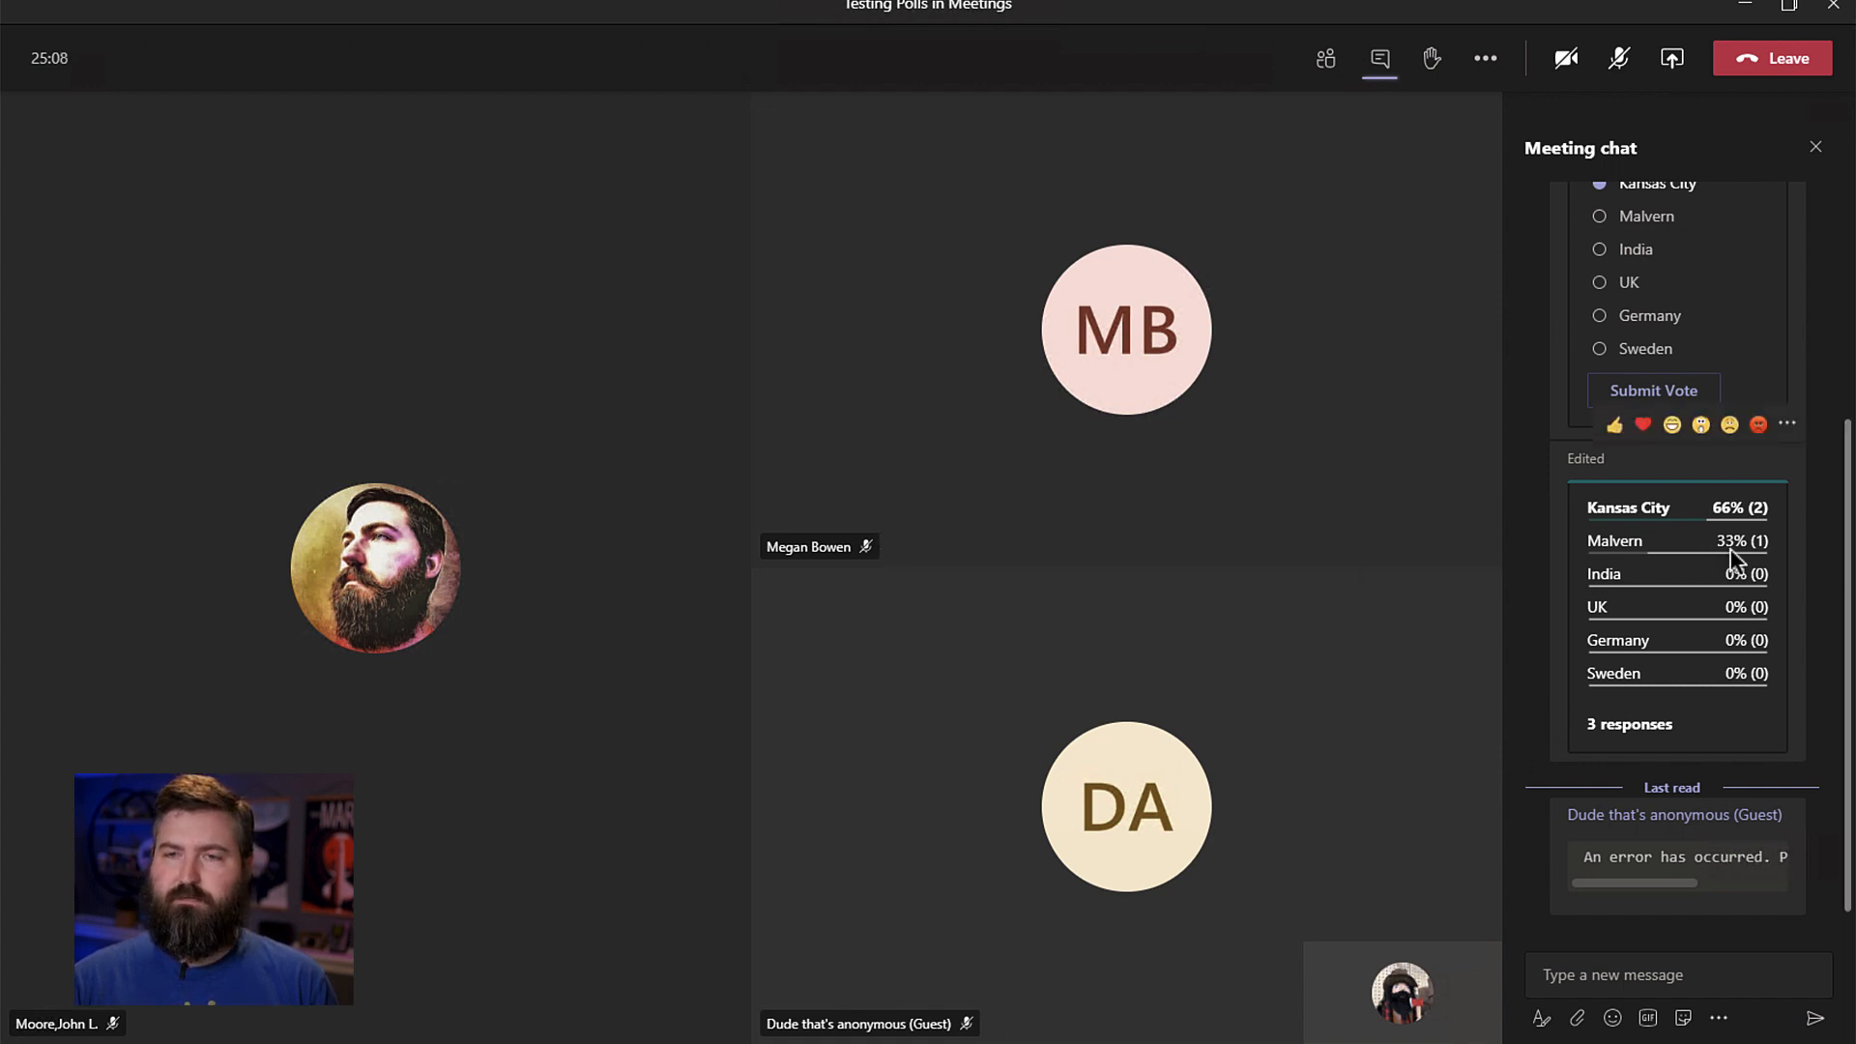
scroll(1757, 542, "up", 4)
- Close the live "Where are you from?" poll from the organizer's meeting window
left_click(1708, 738)
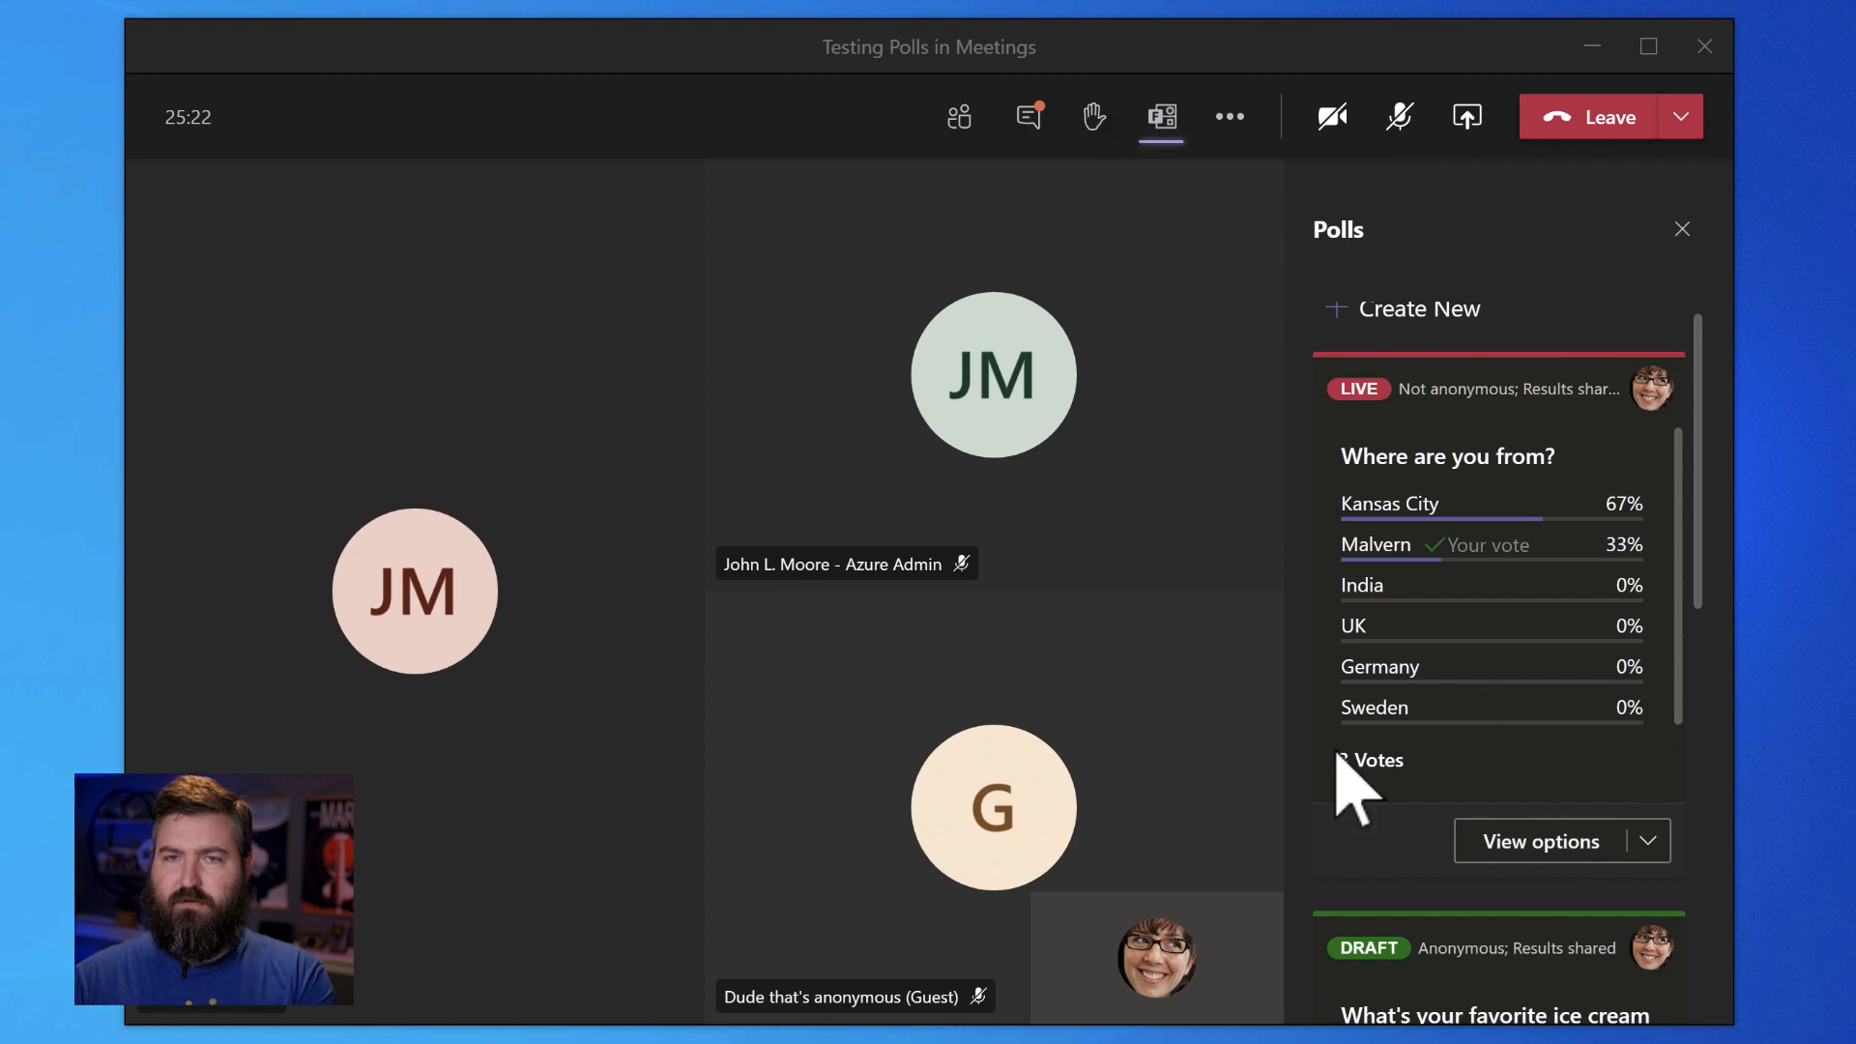
left_click(1648, 841)
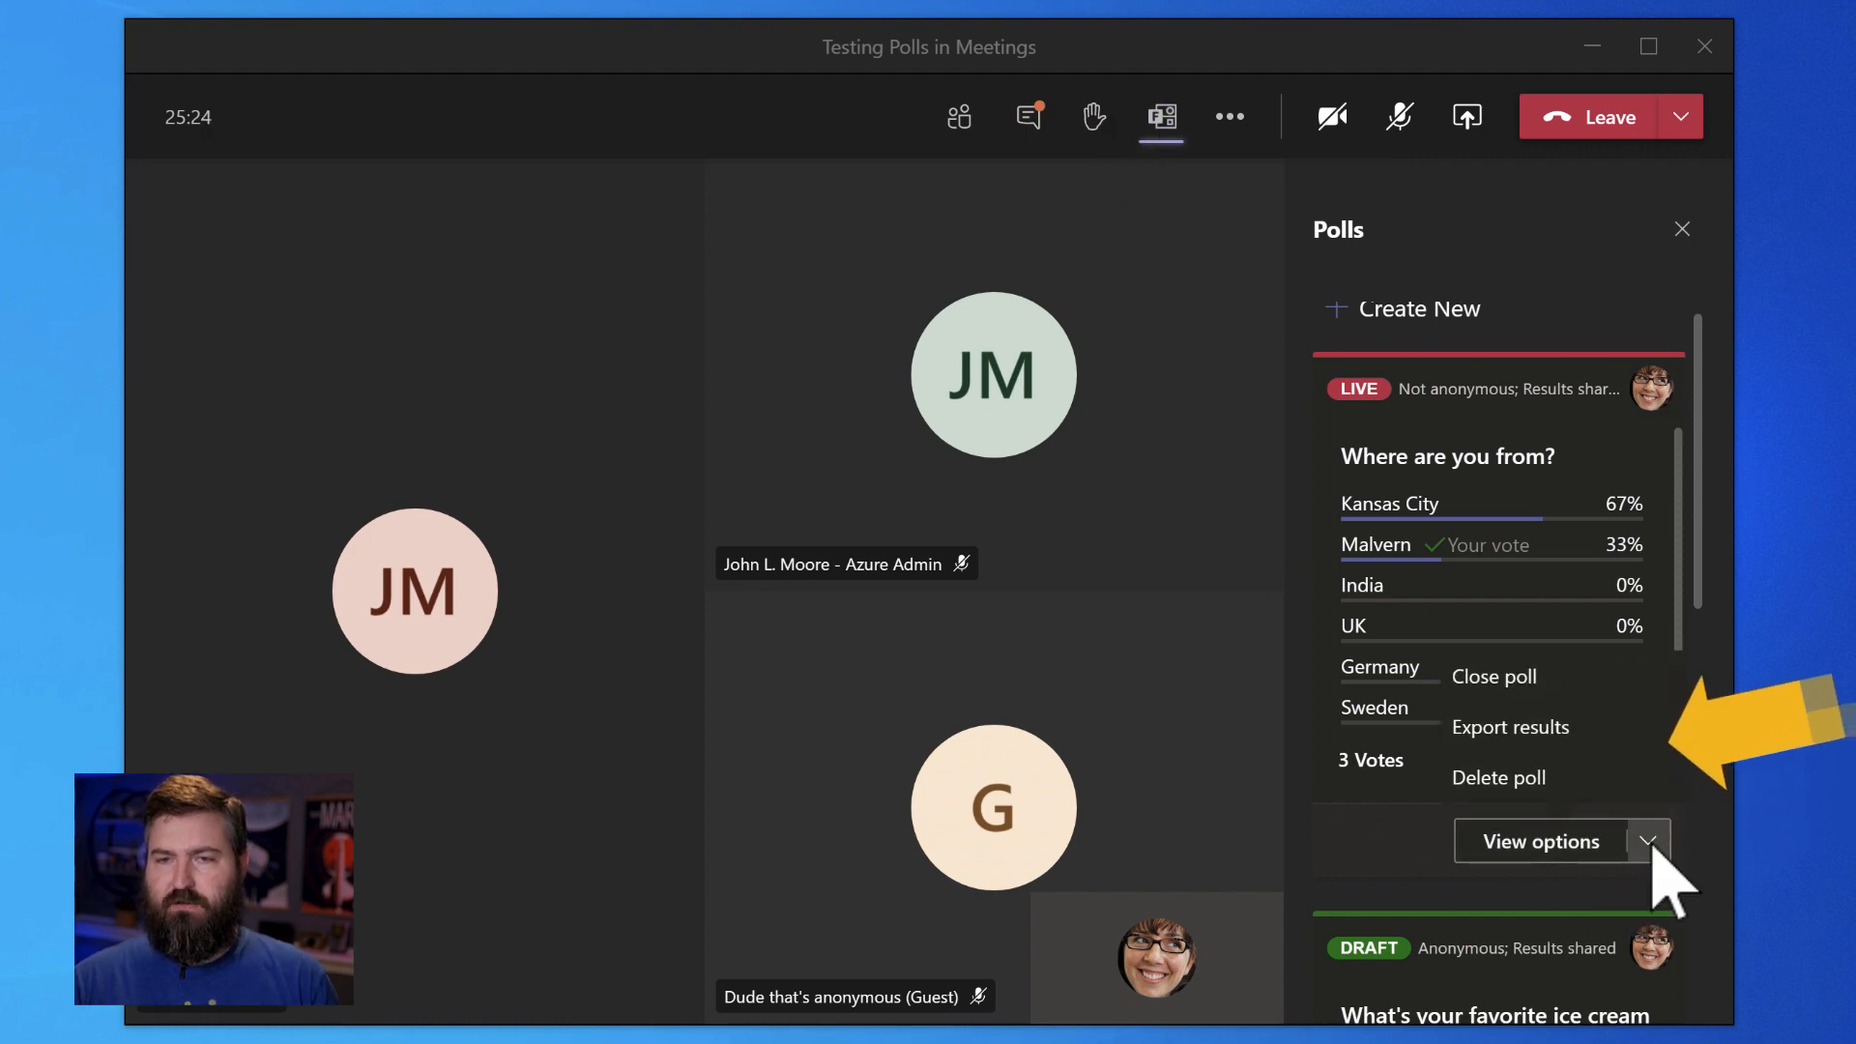
left_click(1489, 677)
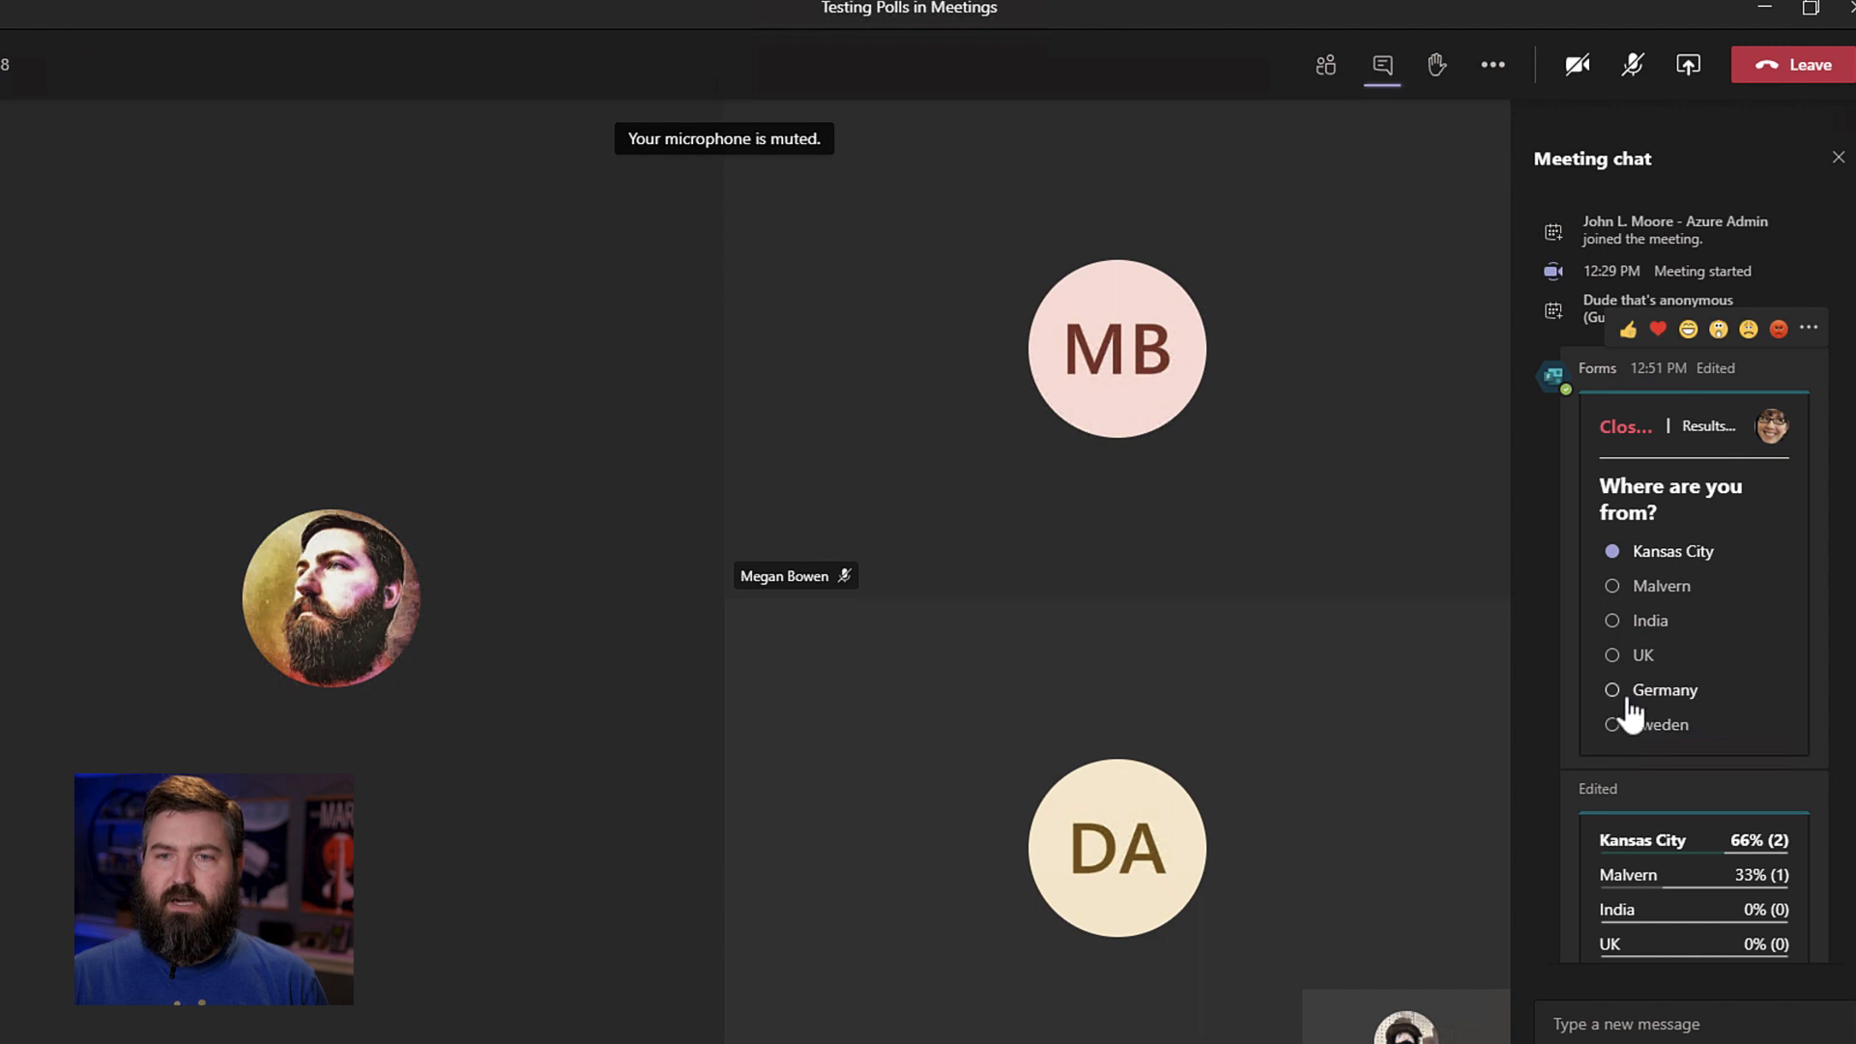
- Try changing the answer in the closed poll in the attendee's meeting chat, ending with Germany selected
left_click(1630, 731)
double_click(1634, 750)
left_click(1619, 621)
left_click(1617, 556)
left_click(1632, 624)
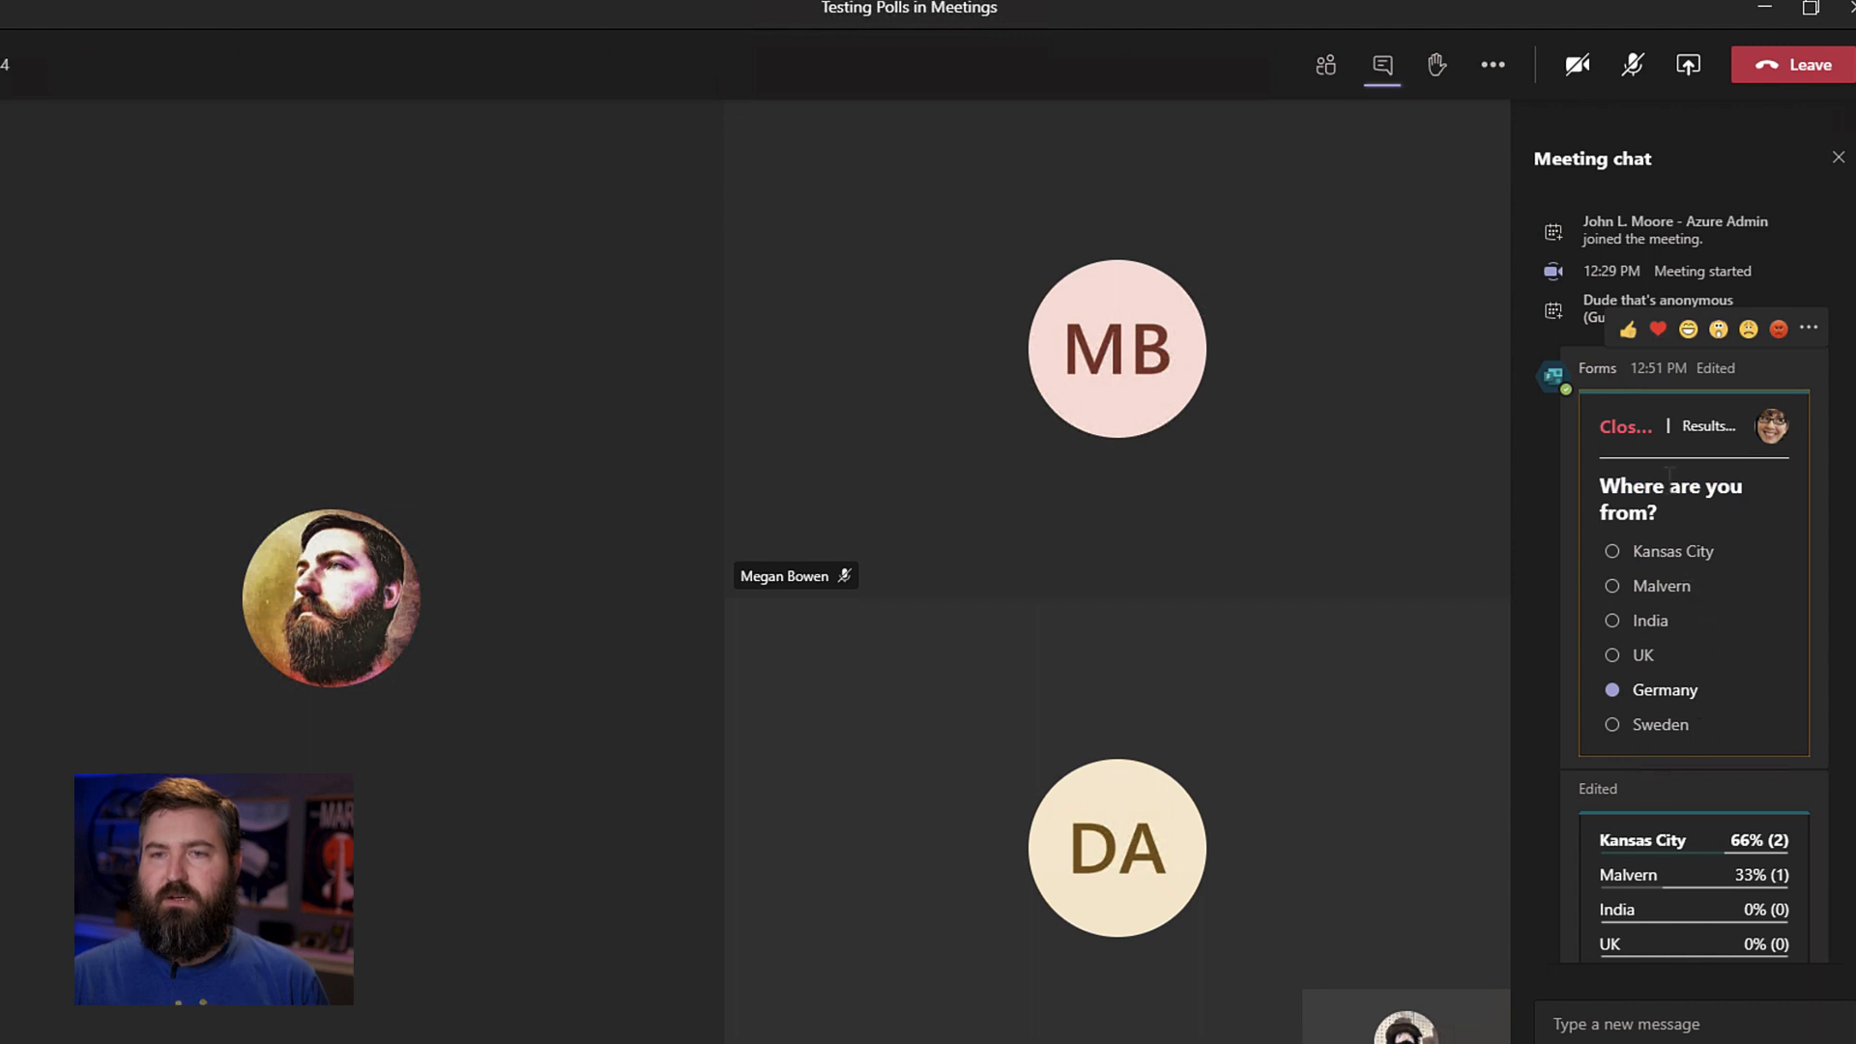
left_click_drag(1606, 438, 1669, 426)
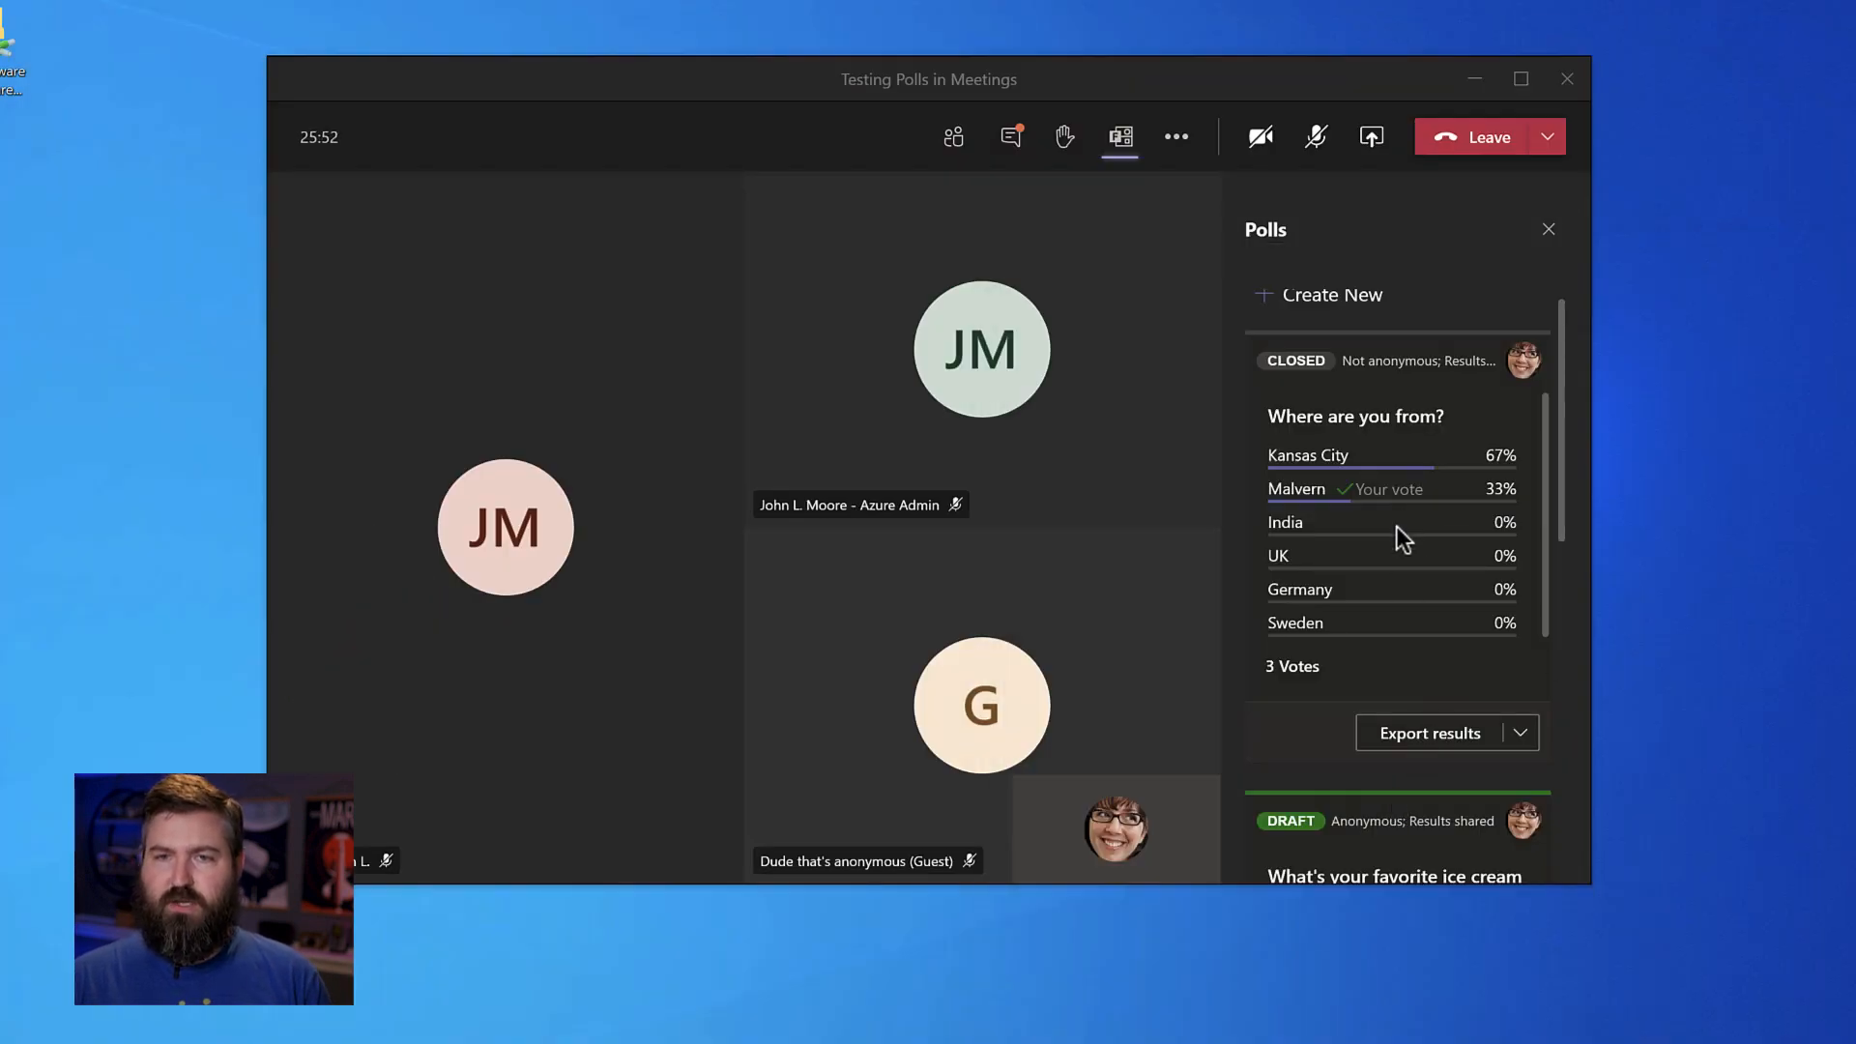
- Export the closed poll's results as the organizer and open the "Where are you from_(1-3)" workbook from Downloads
left_click(1462, 740)
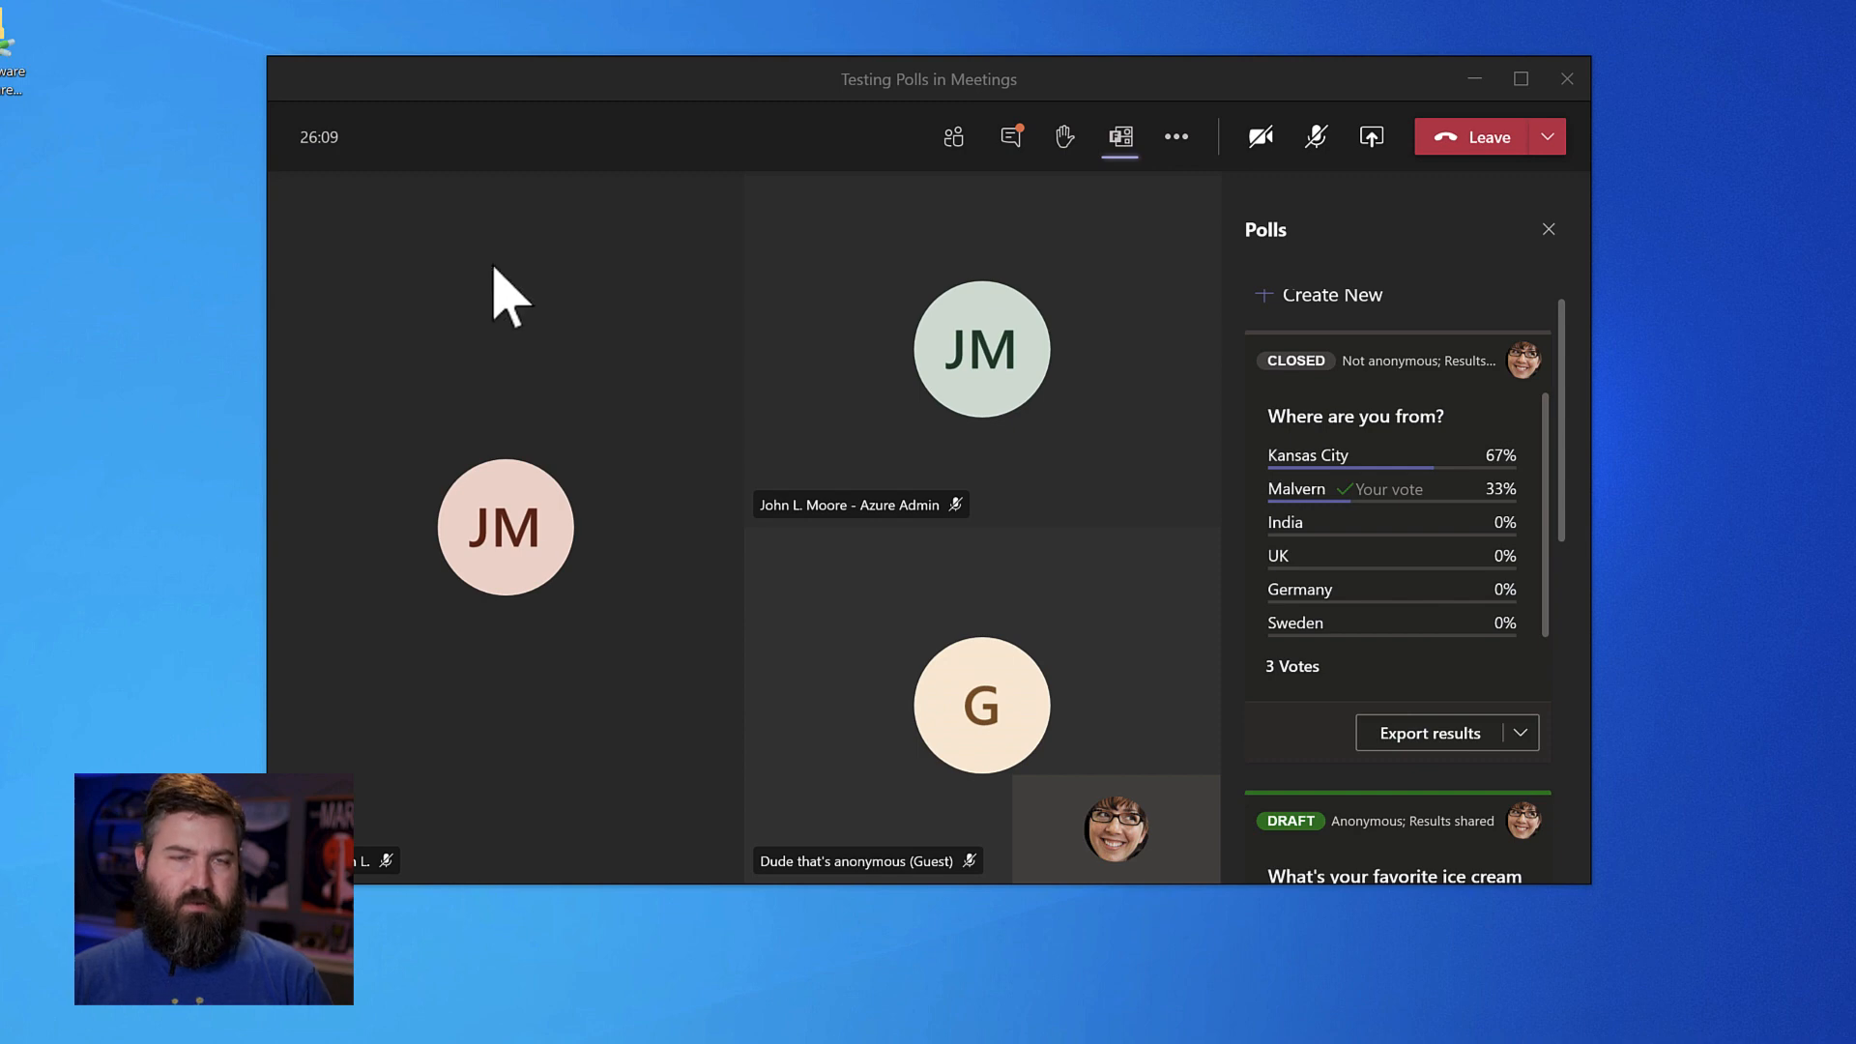
key("super+e")
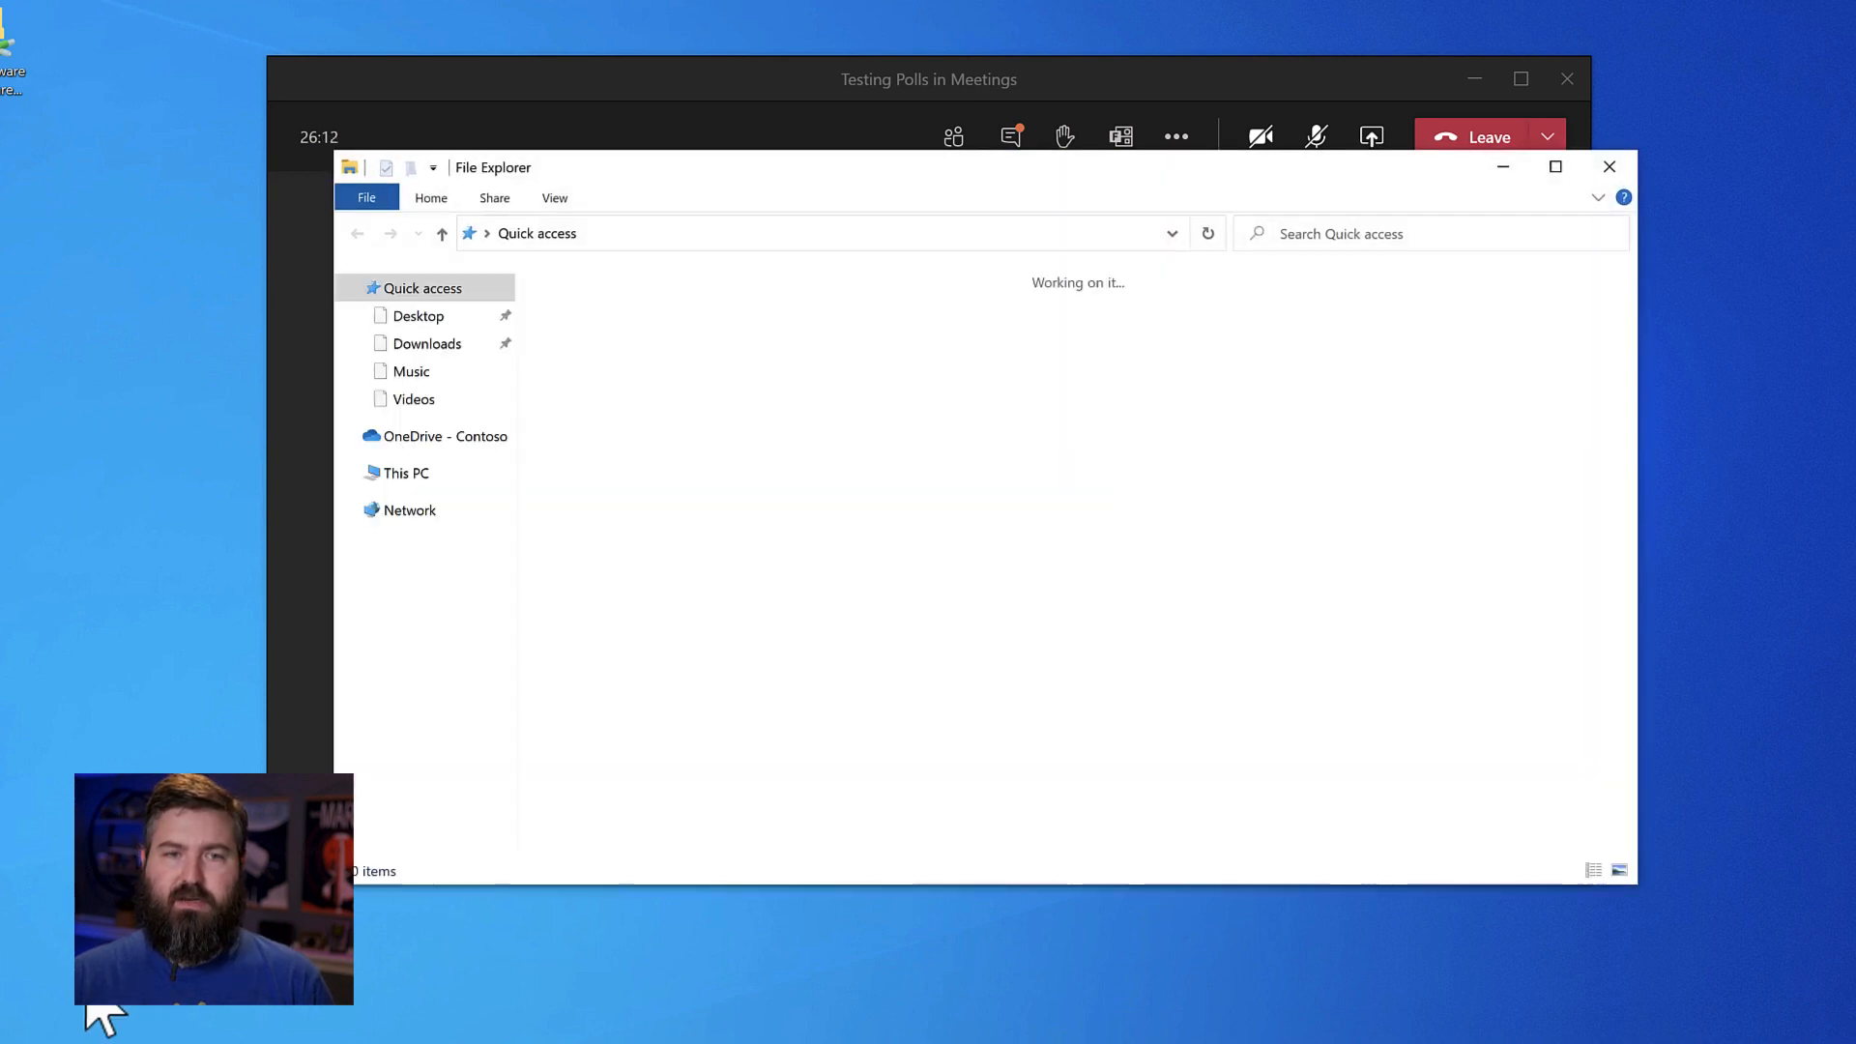
left_click(423, 345)
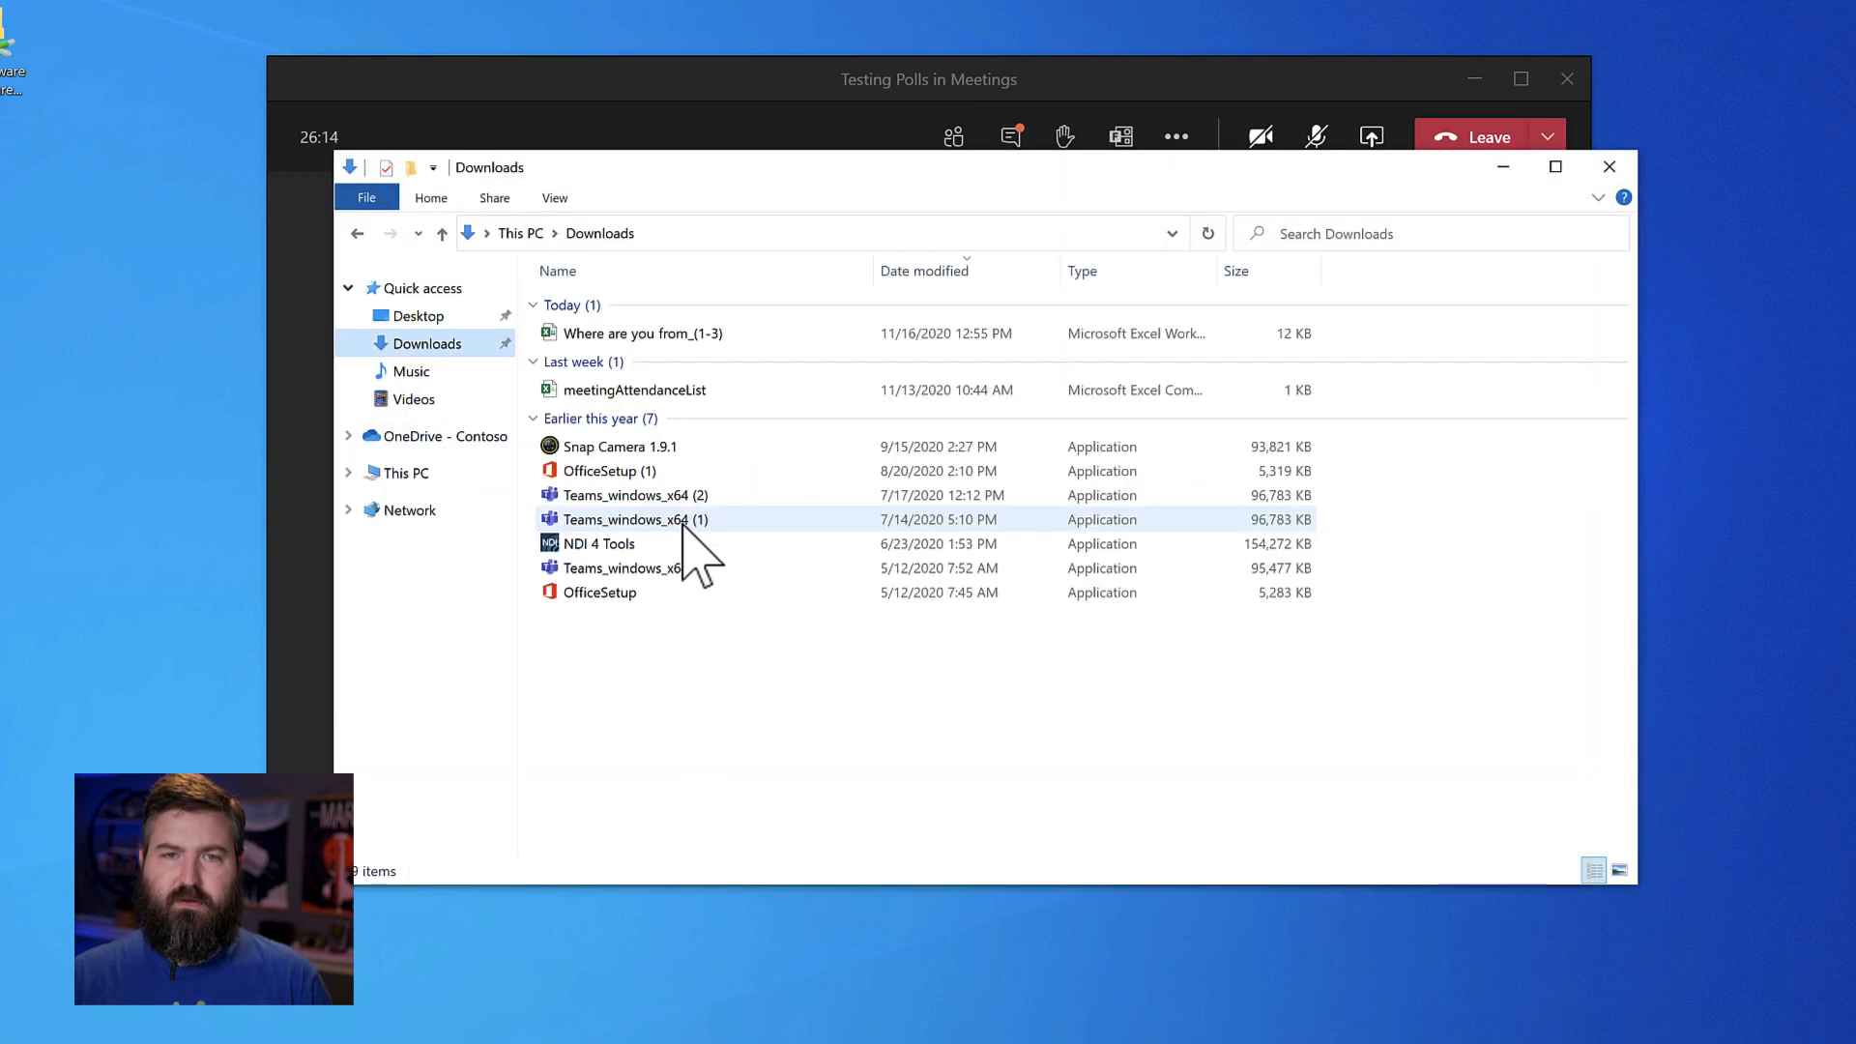
left_click(642, 334)
double_click(642, 334)
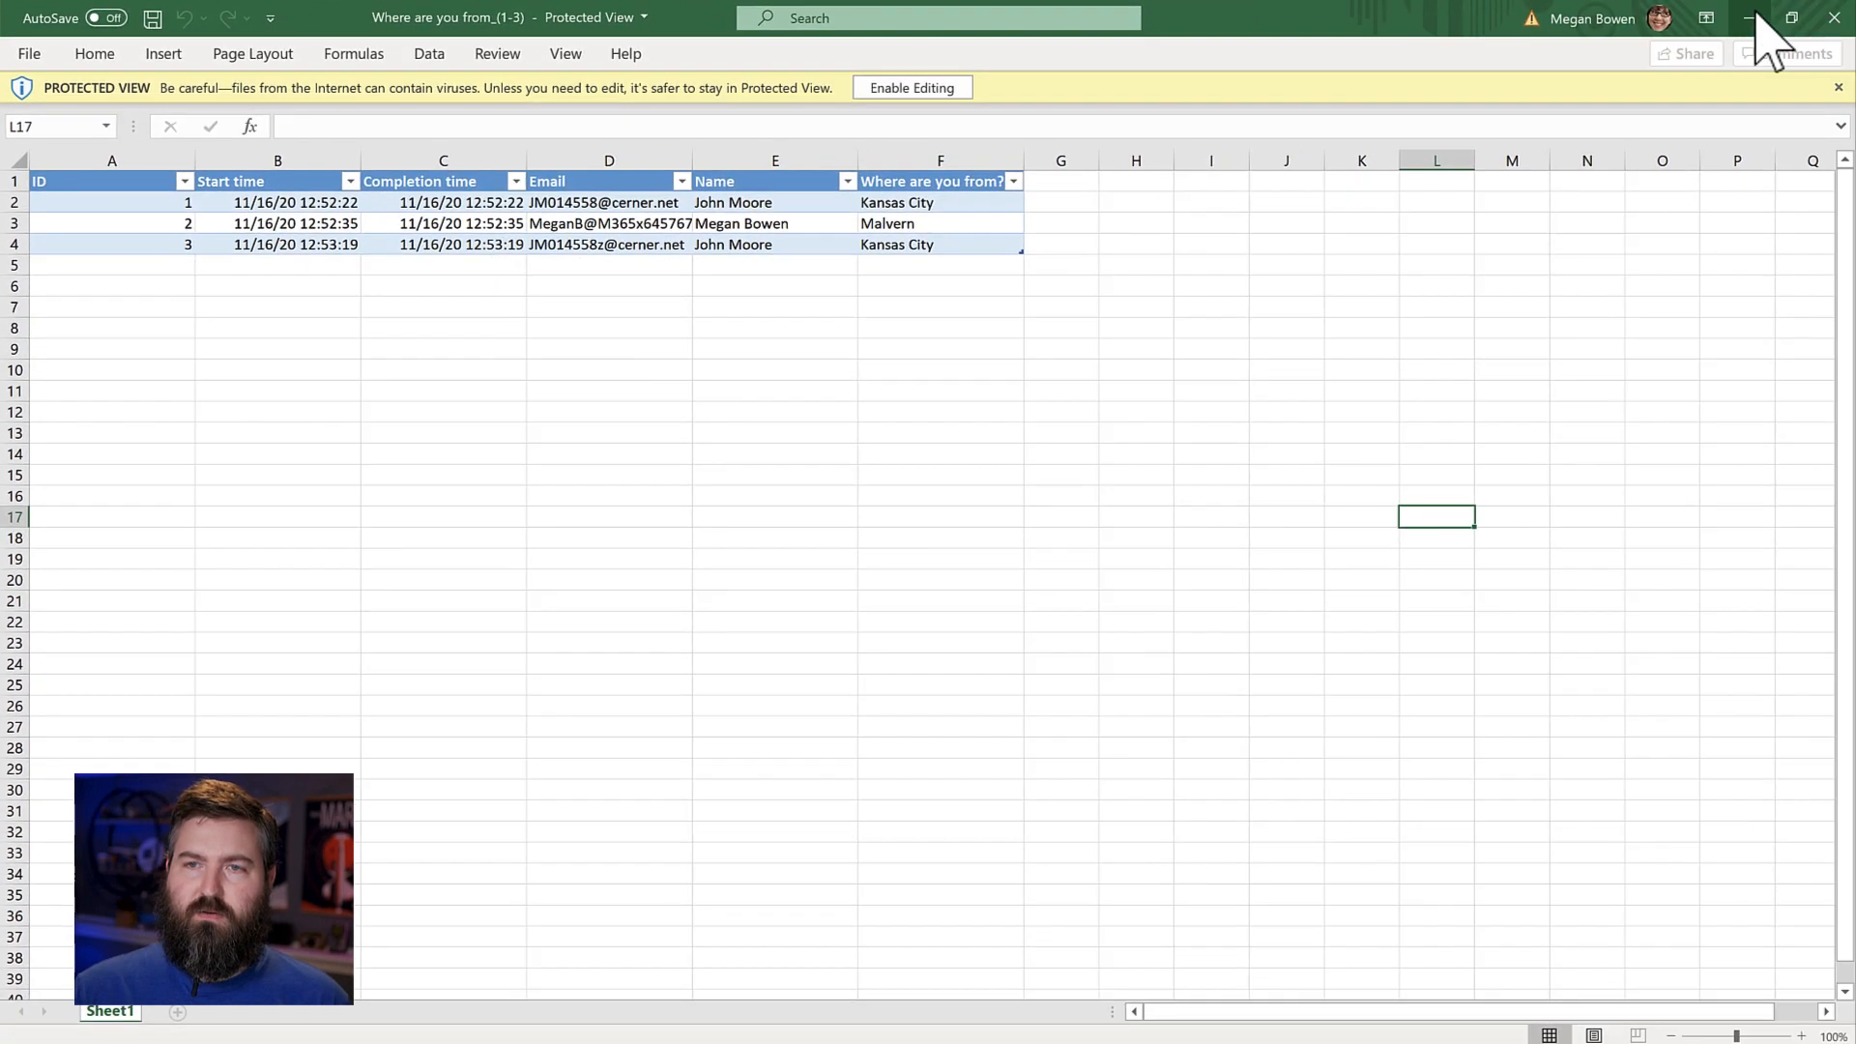
- Minimize the exported workbook and the Downloads window to return to the organizer's meeting
left_click(1752, 18)
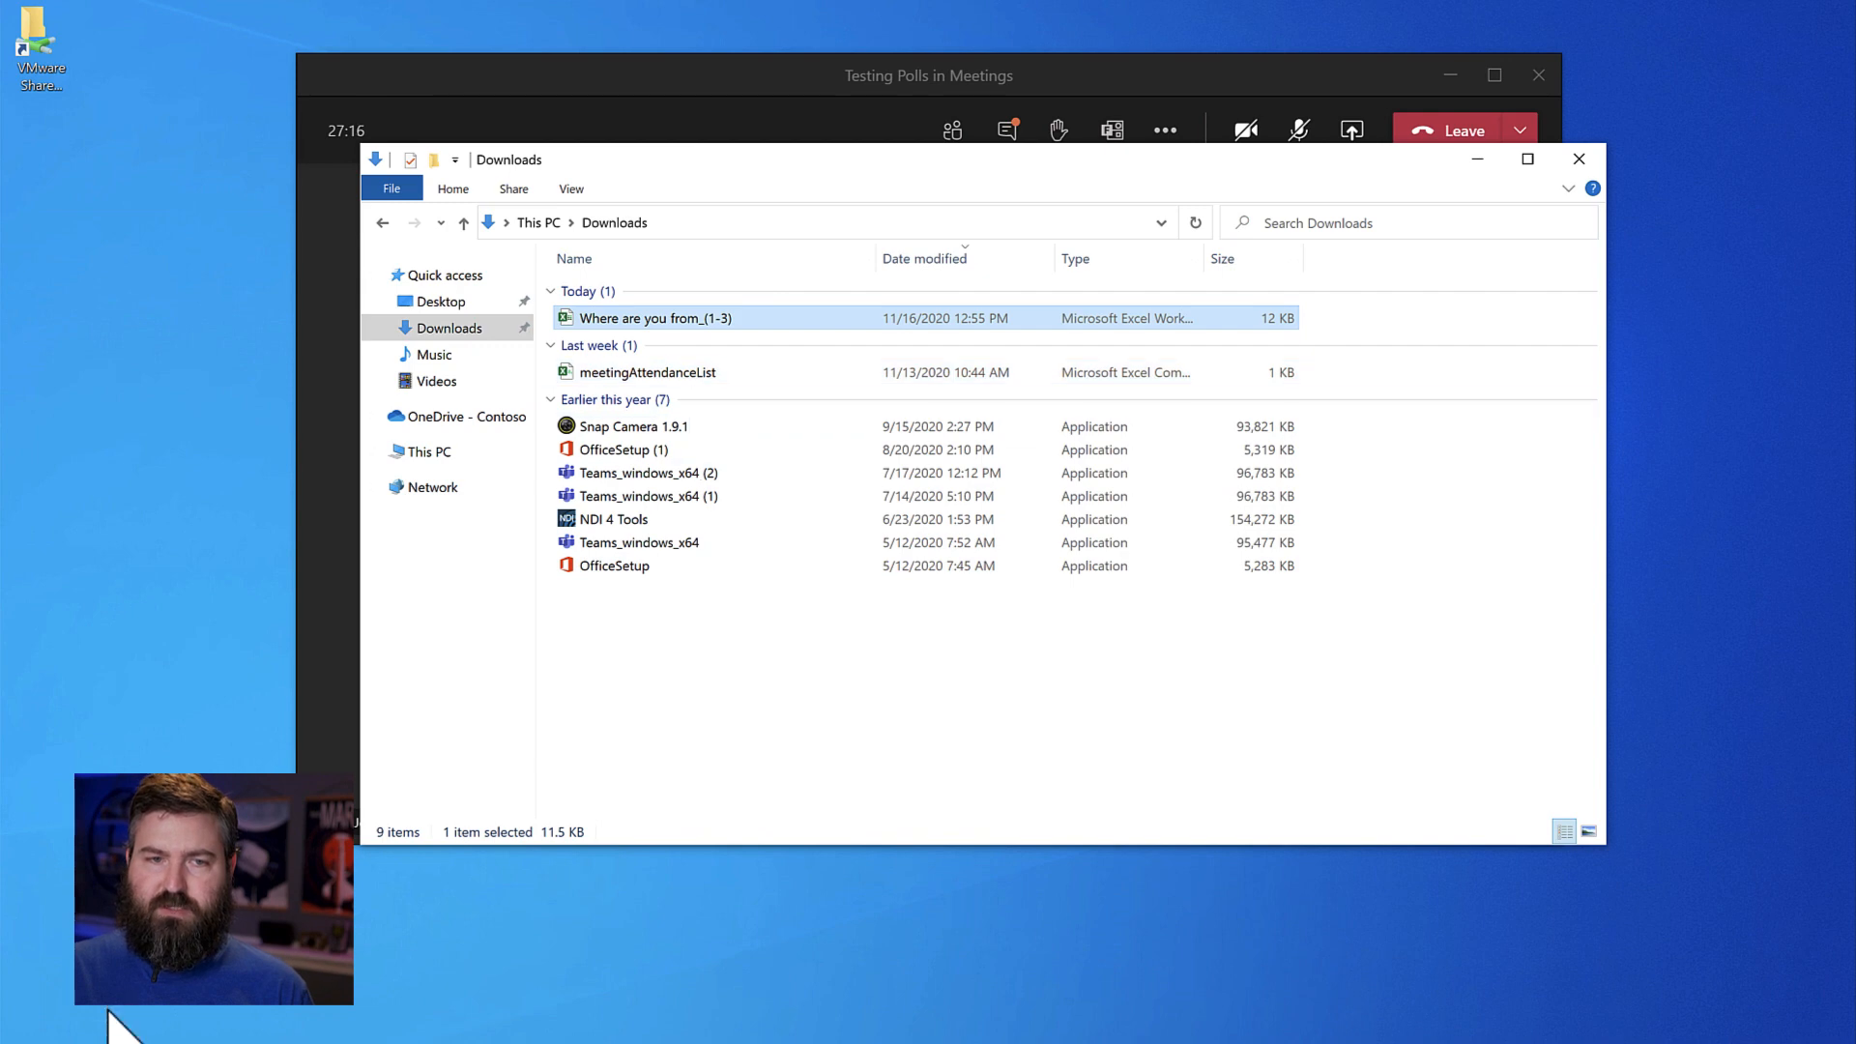
left_click(425, 1043)
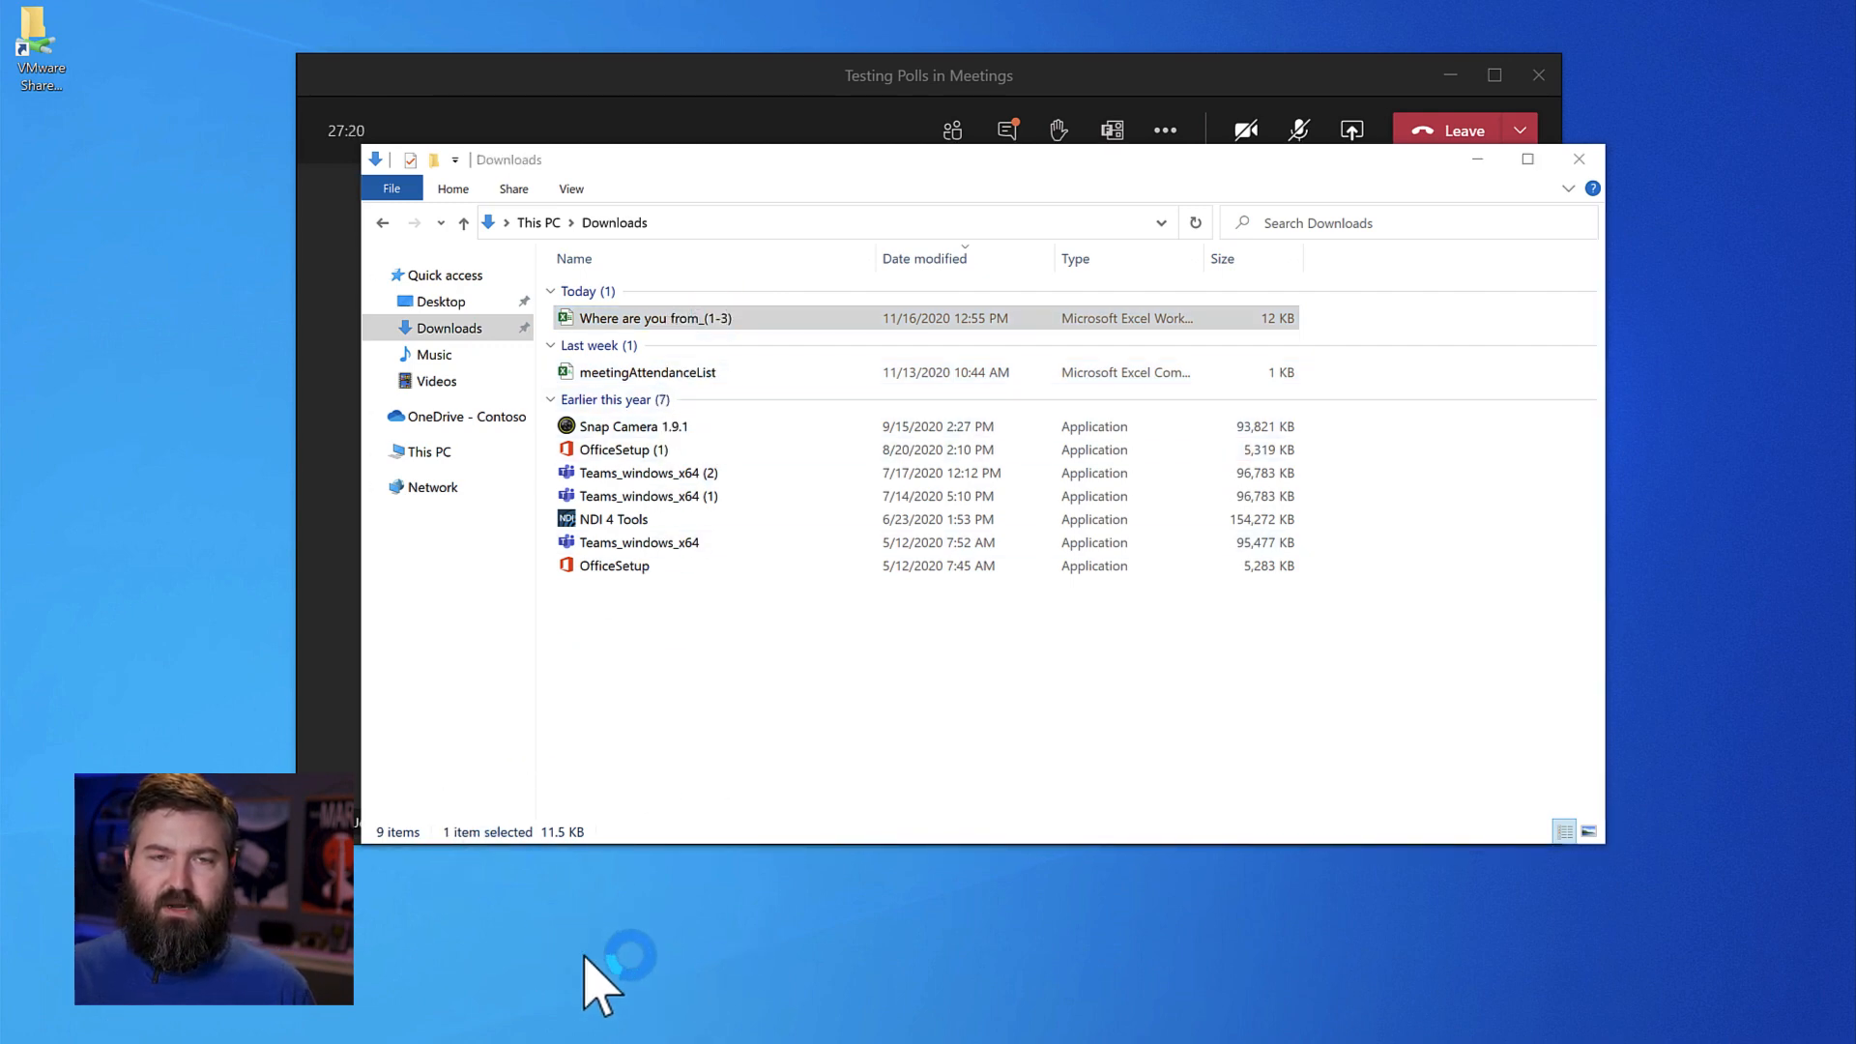
left_click(1477, 159)
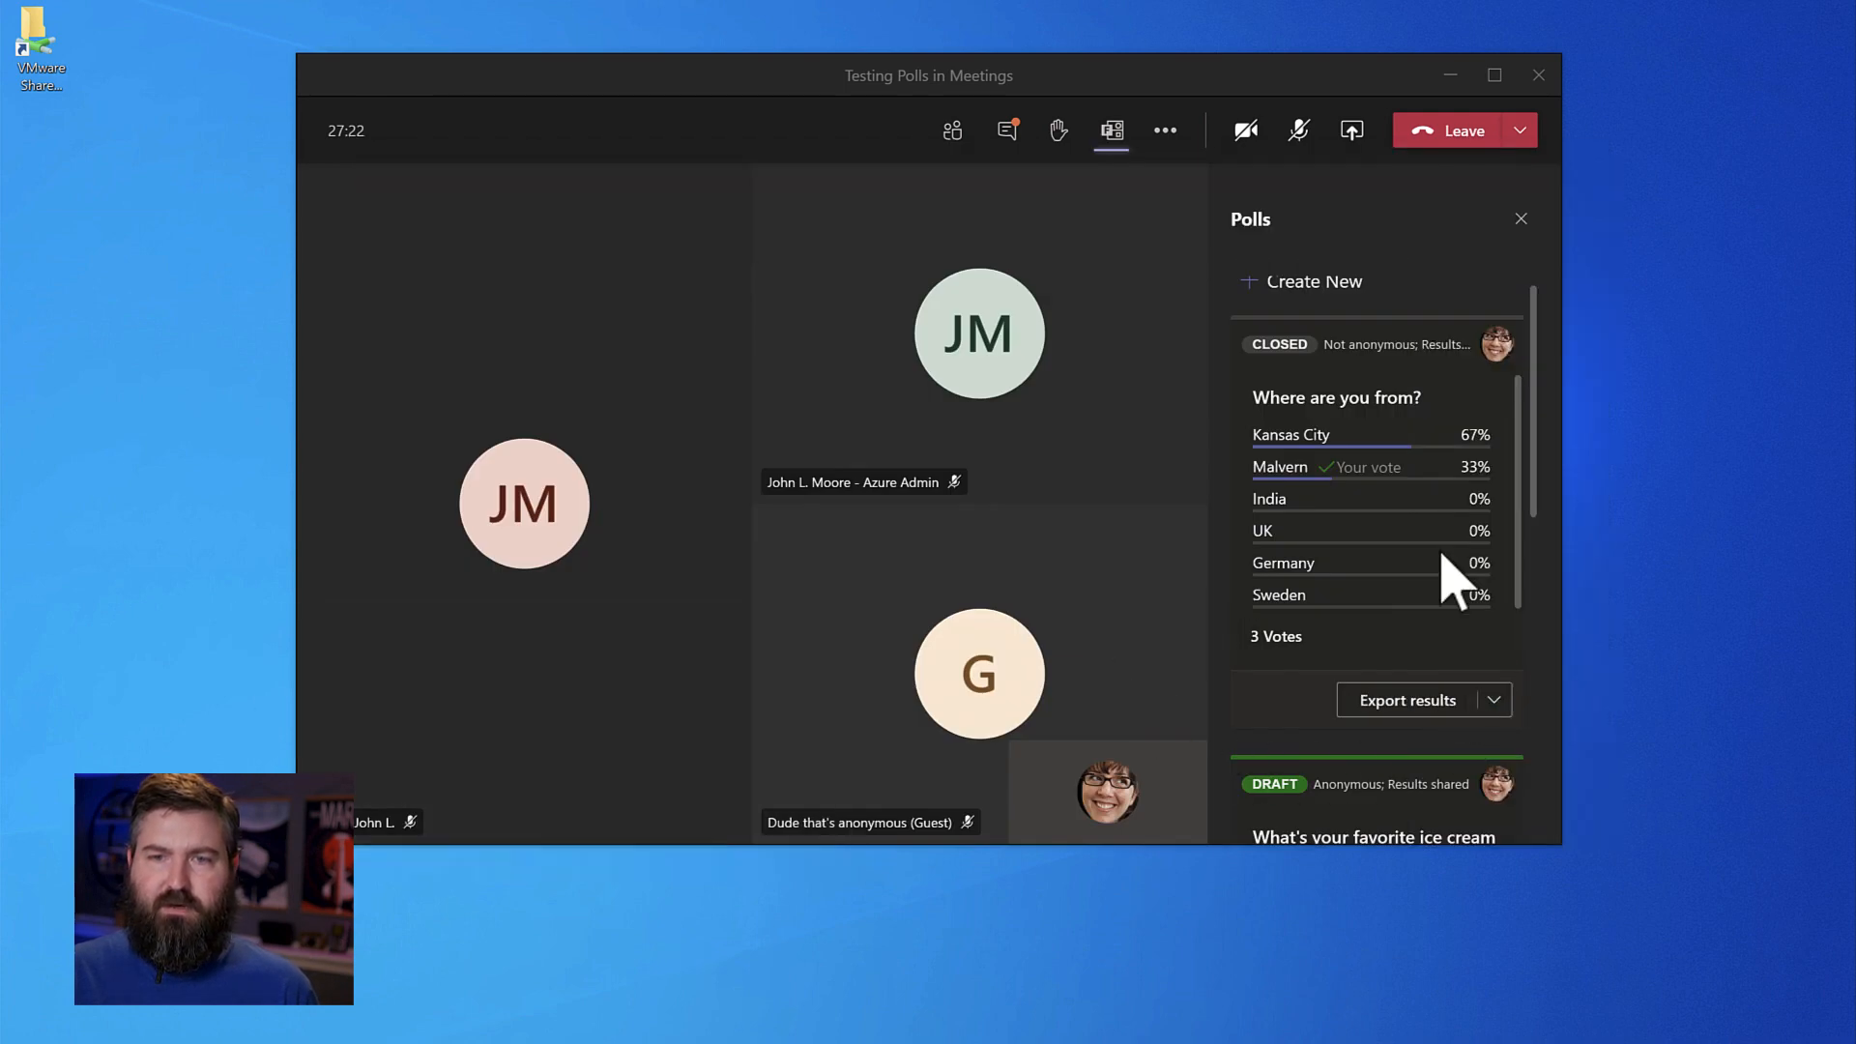
left_click(1188, 578)
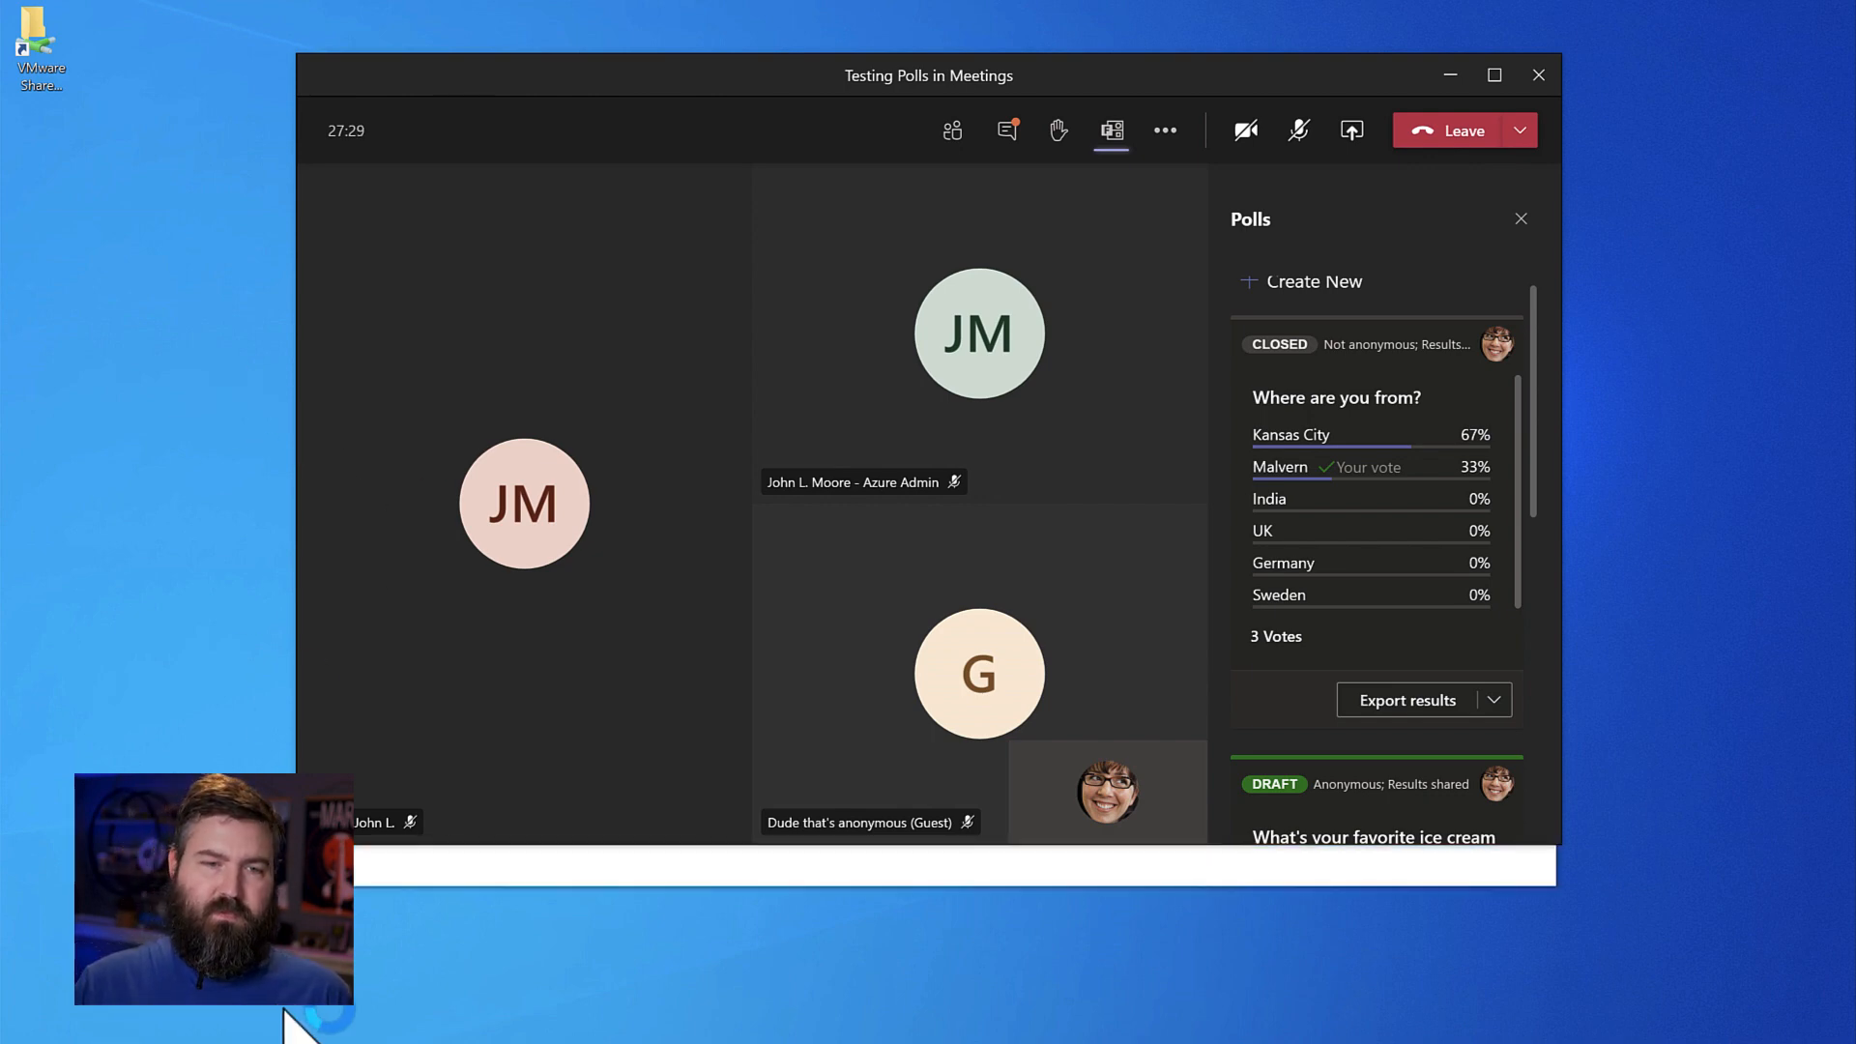
- Switch to the Edge browser and go to portal.office.com
left_click(367, 1043)
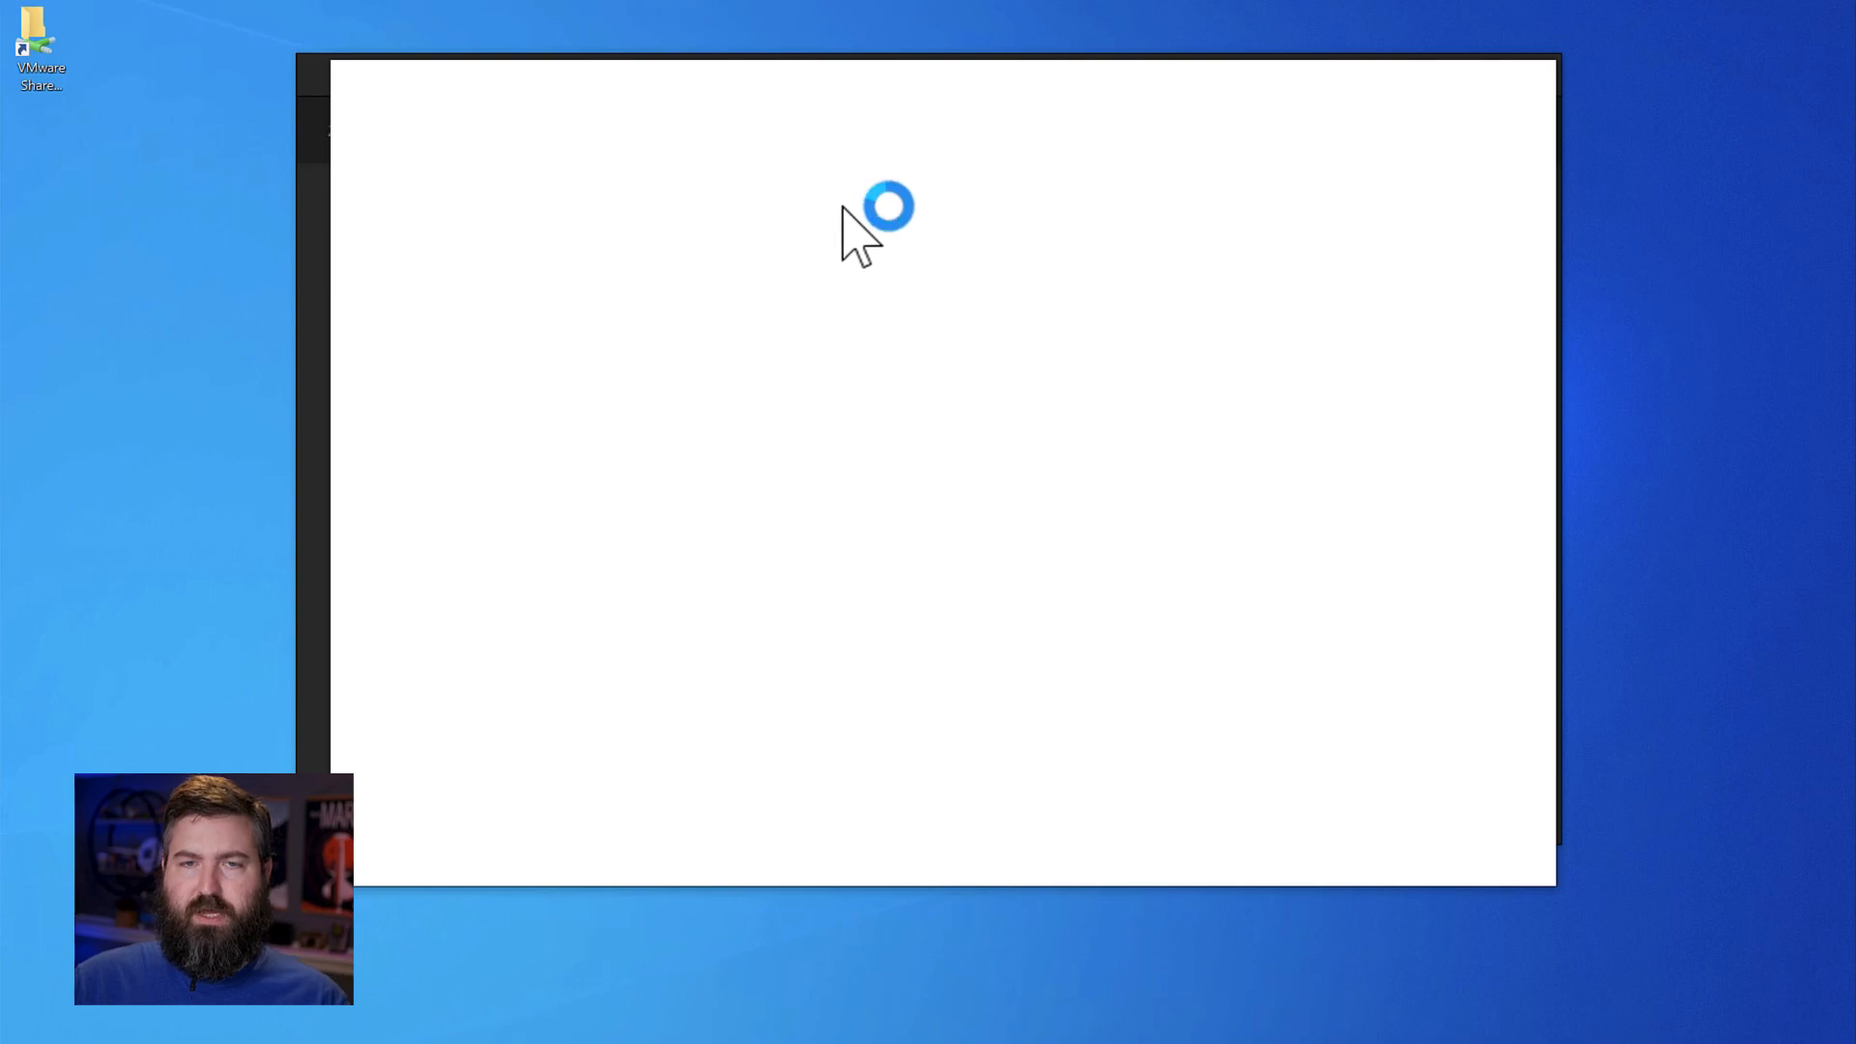
type("po")
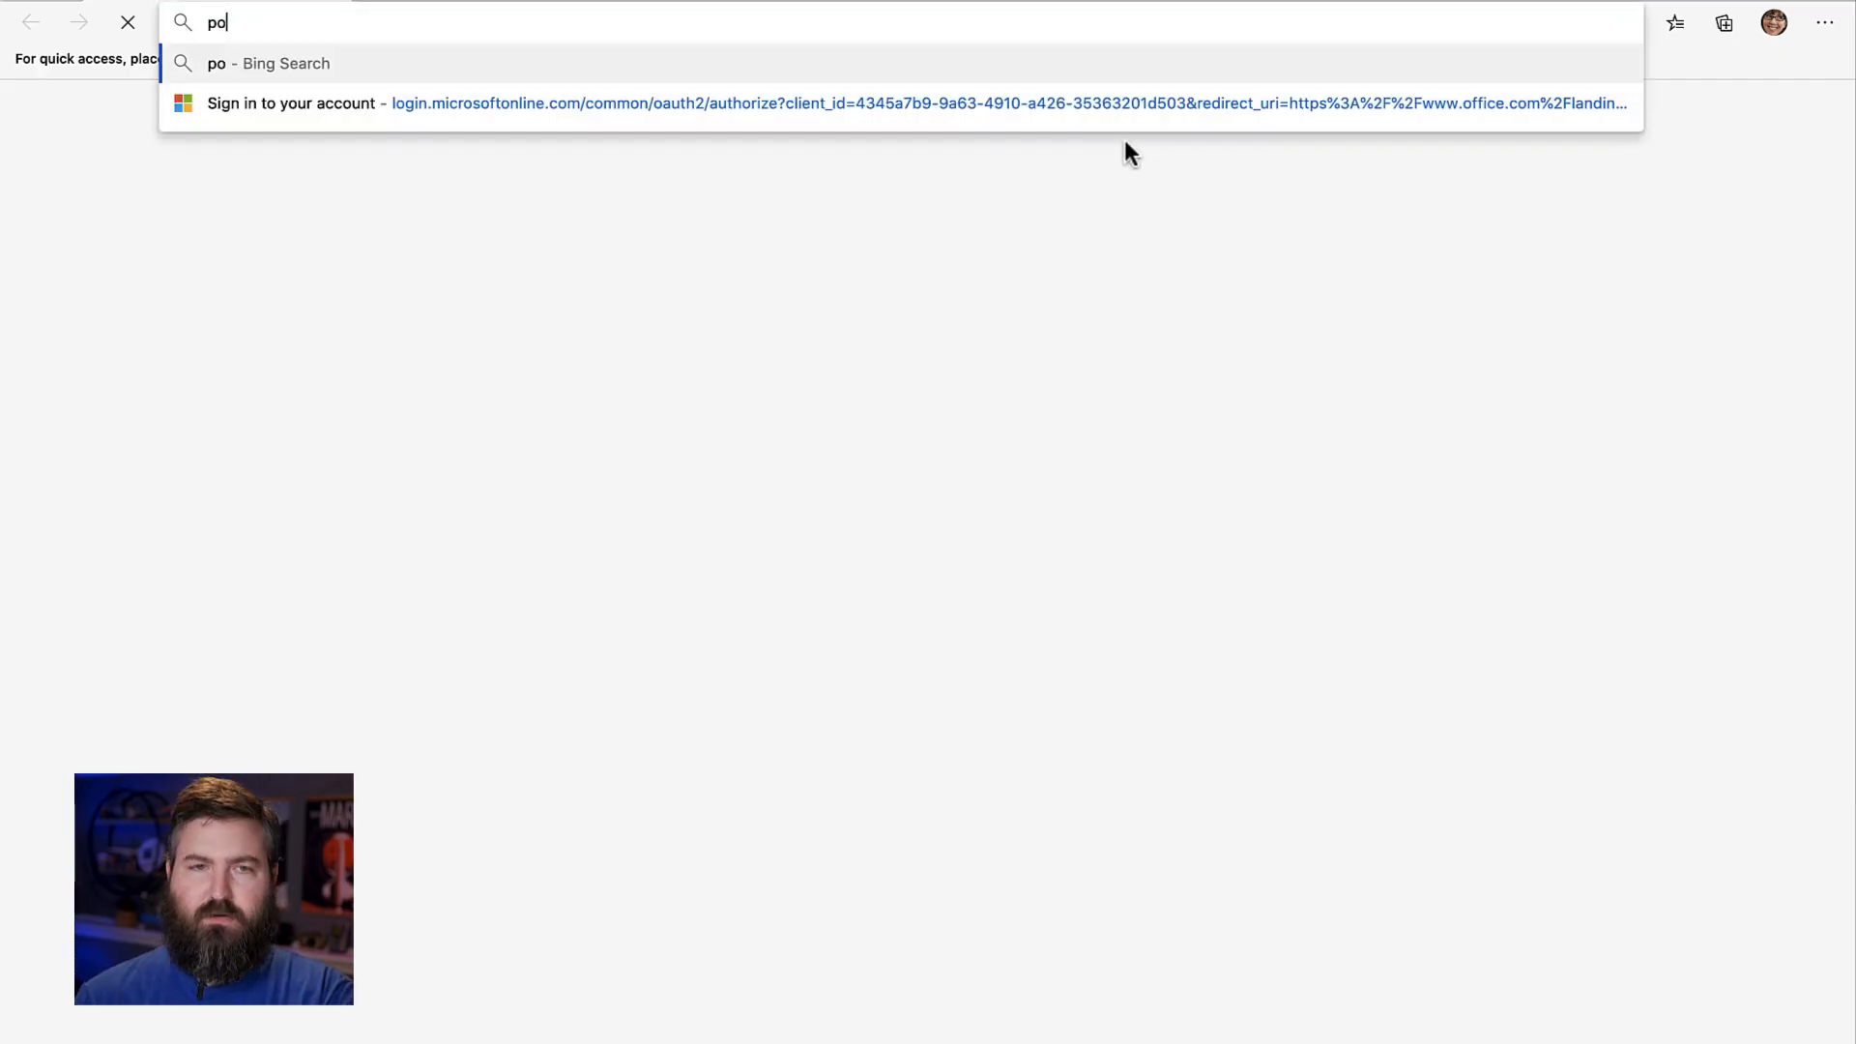
type("rtal.office.cm")
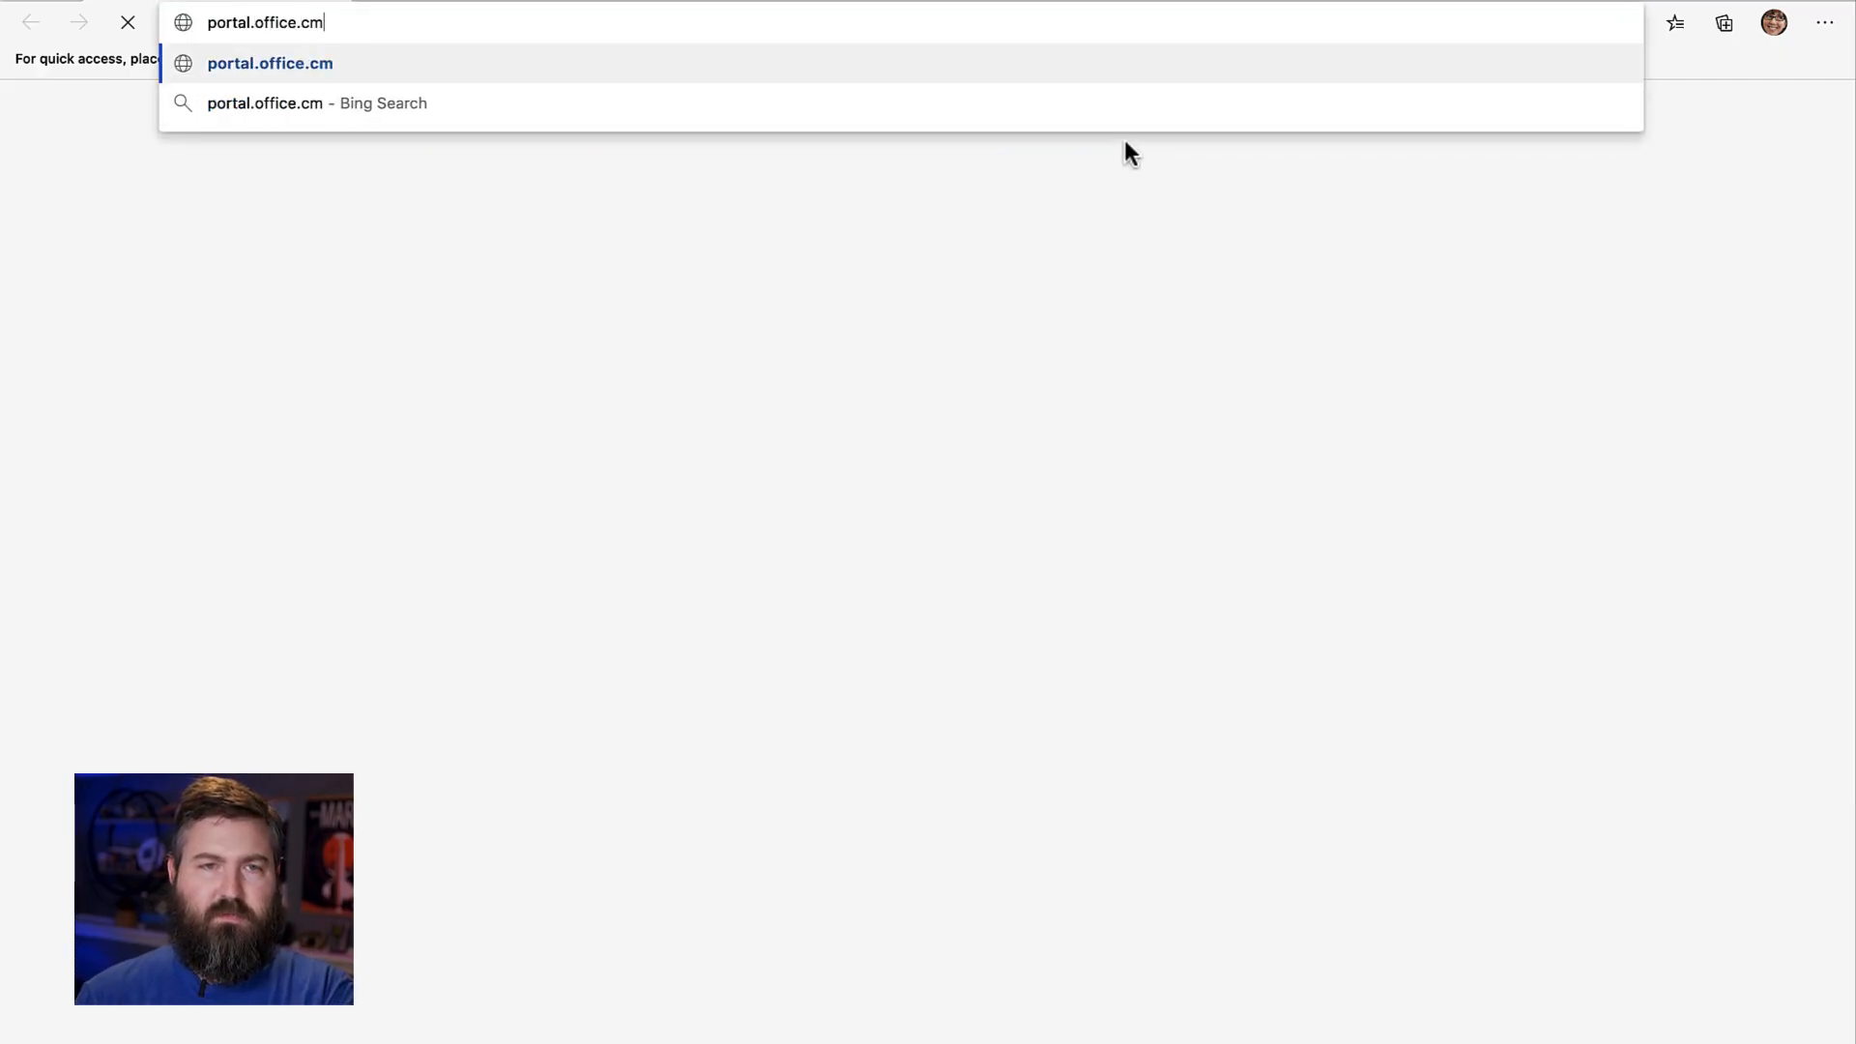
key("BackSpace")
type("om")
key("Return")
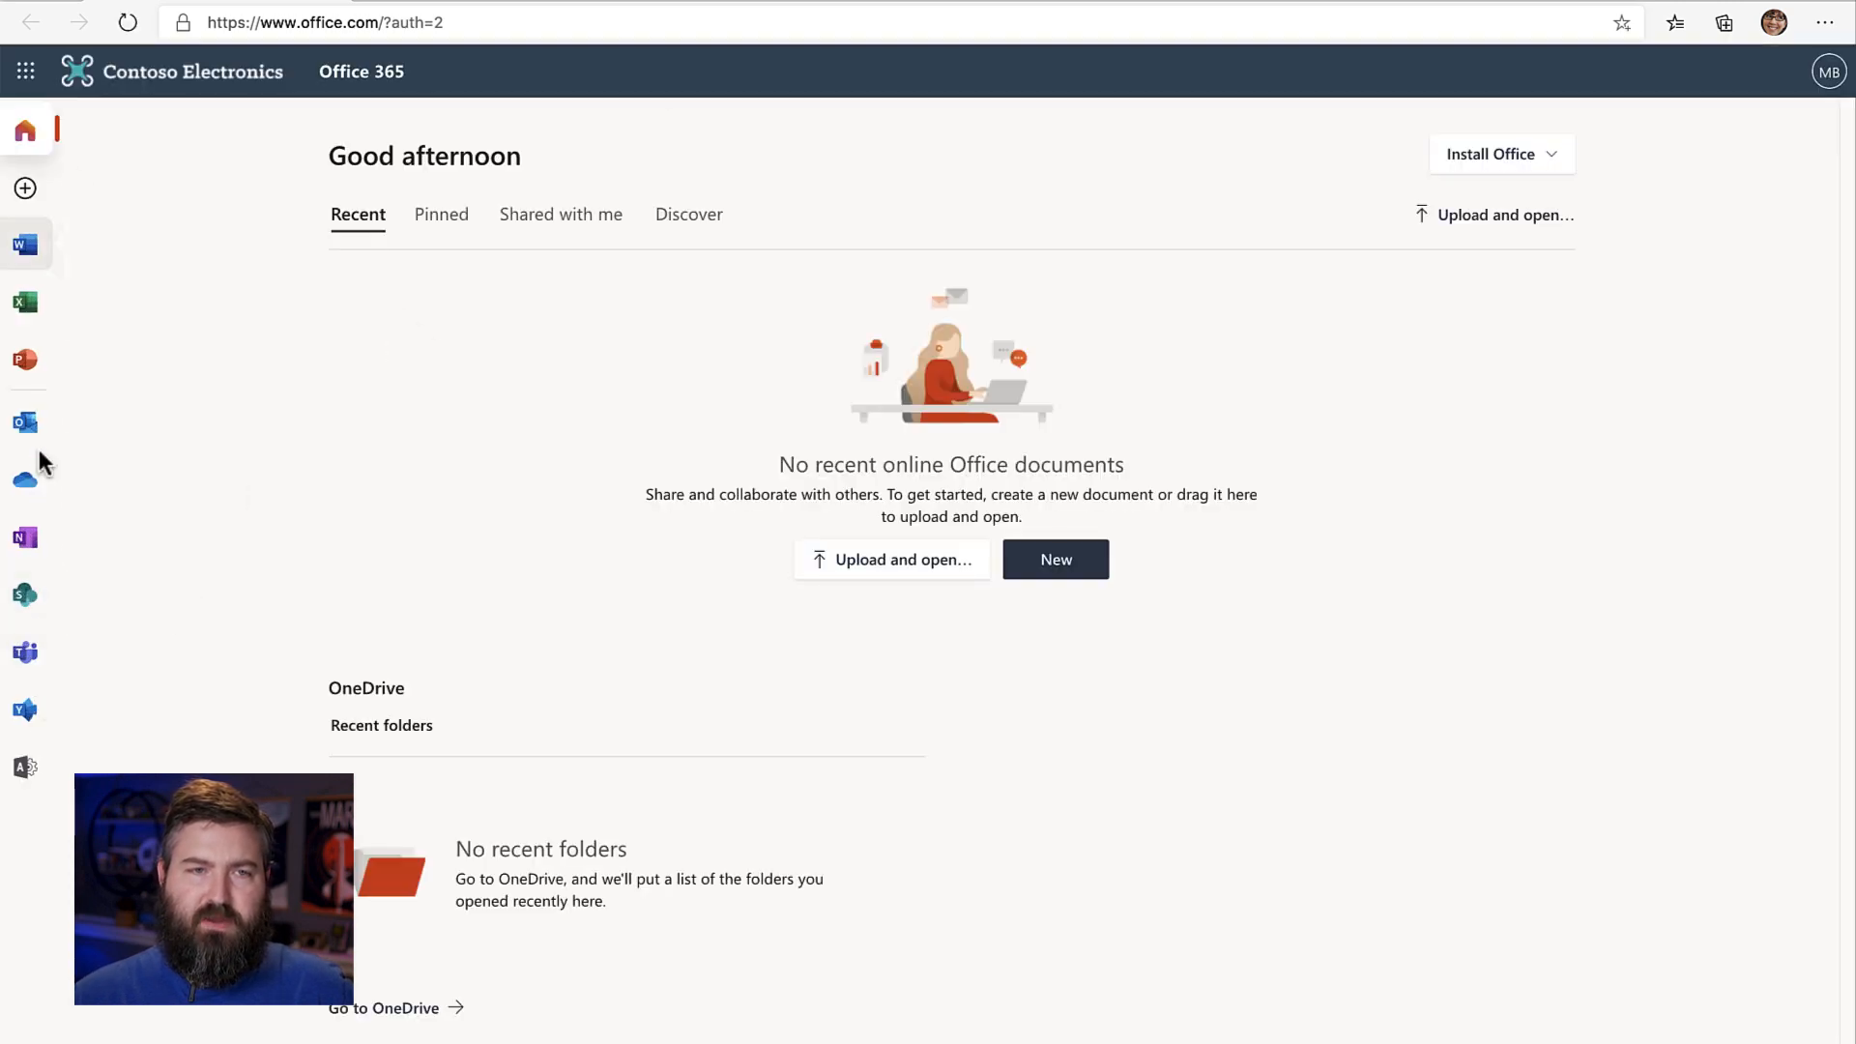
- Open Forms from the full Office 365 app list and open the "Where are you from?" poll among all forms
left_click(30, 84)
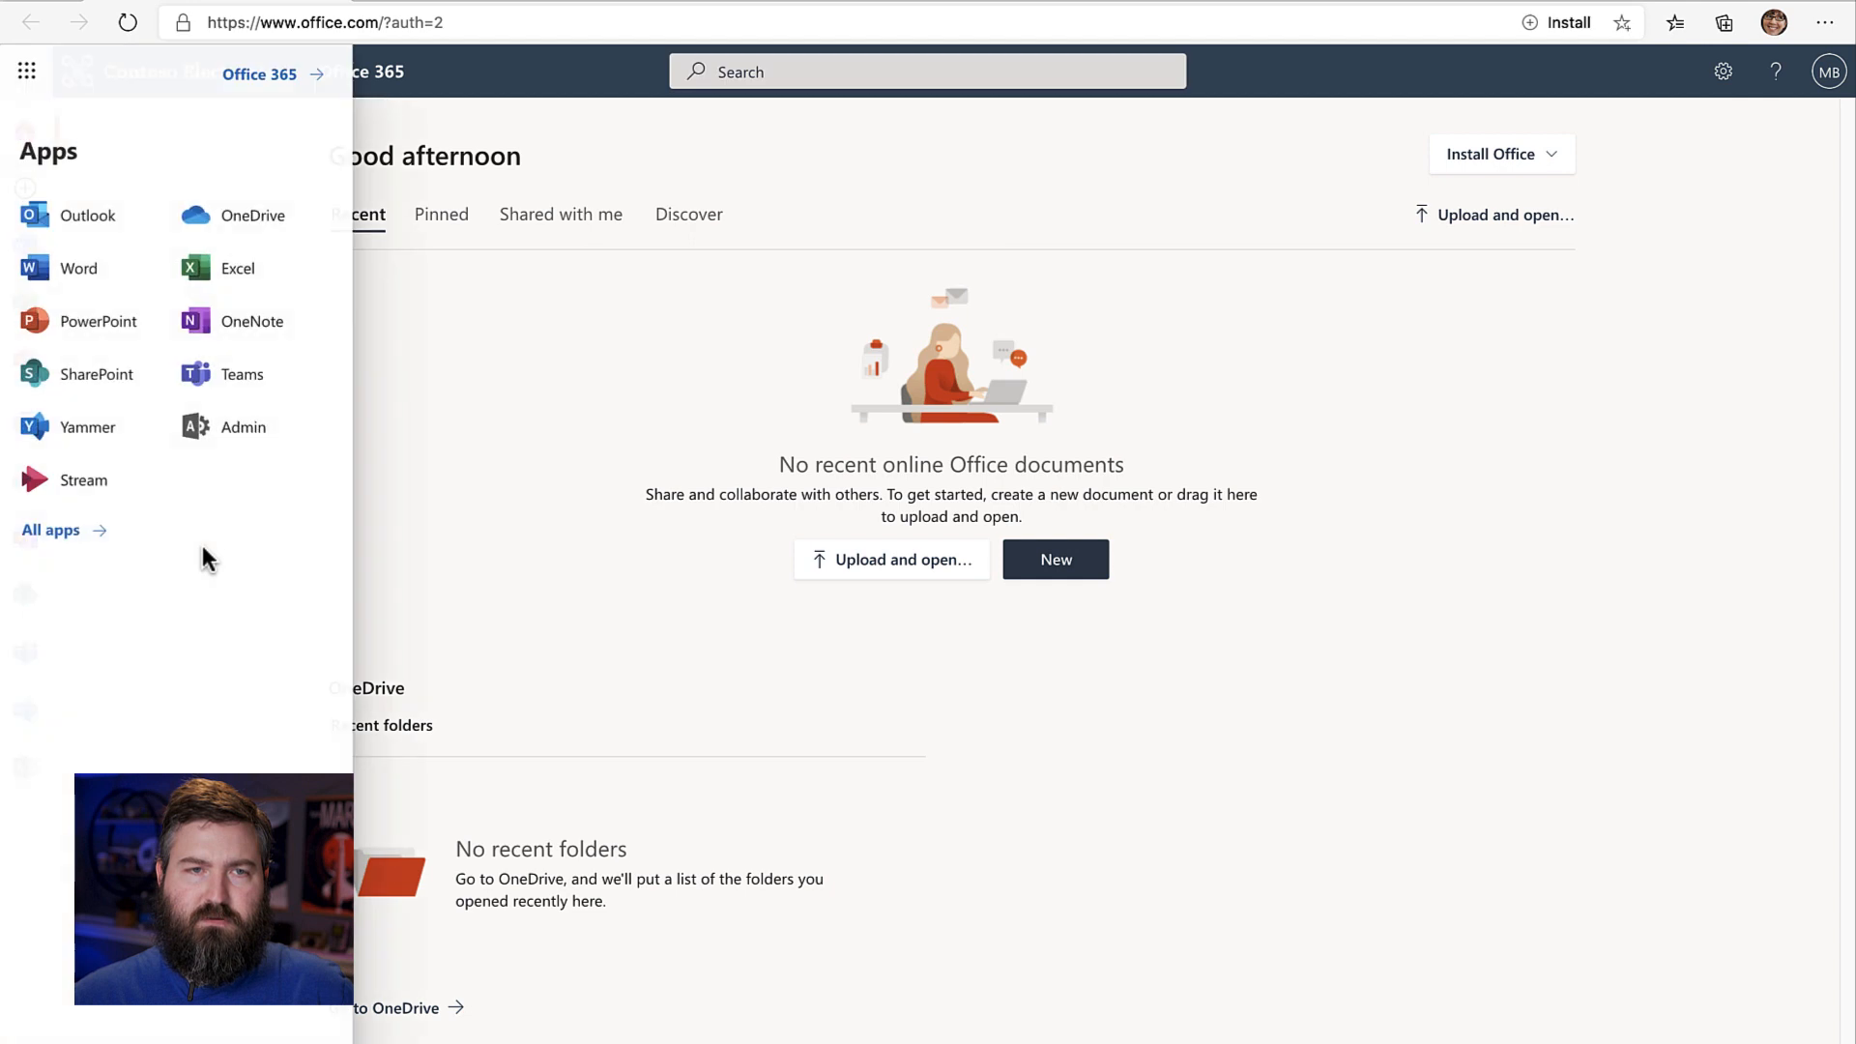
left_click(70, 544)
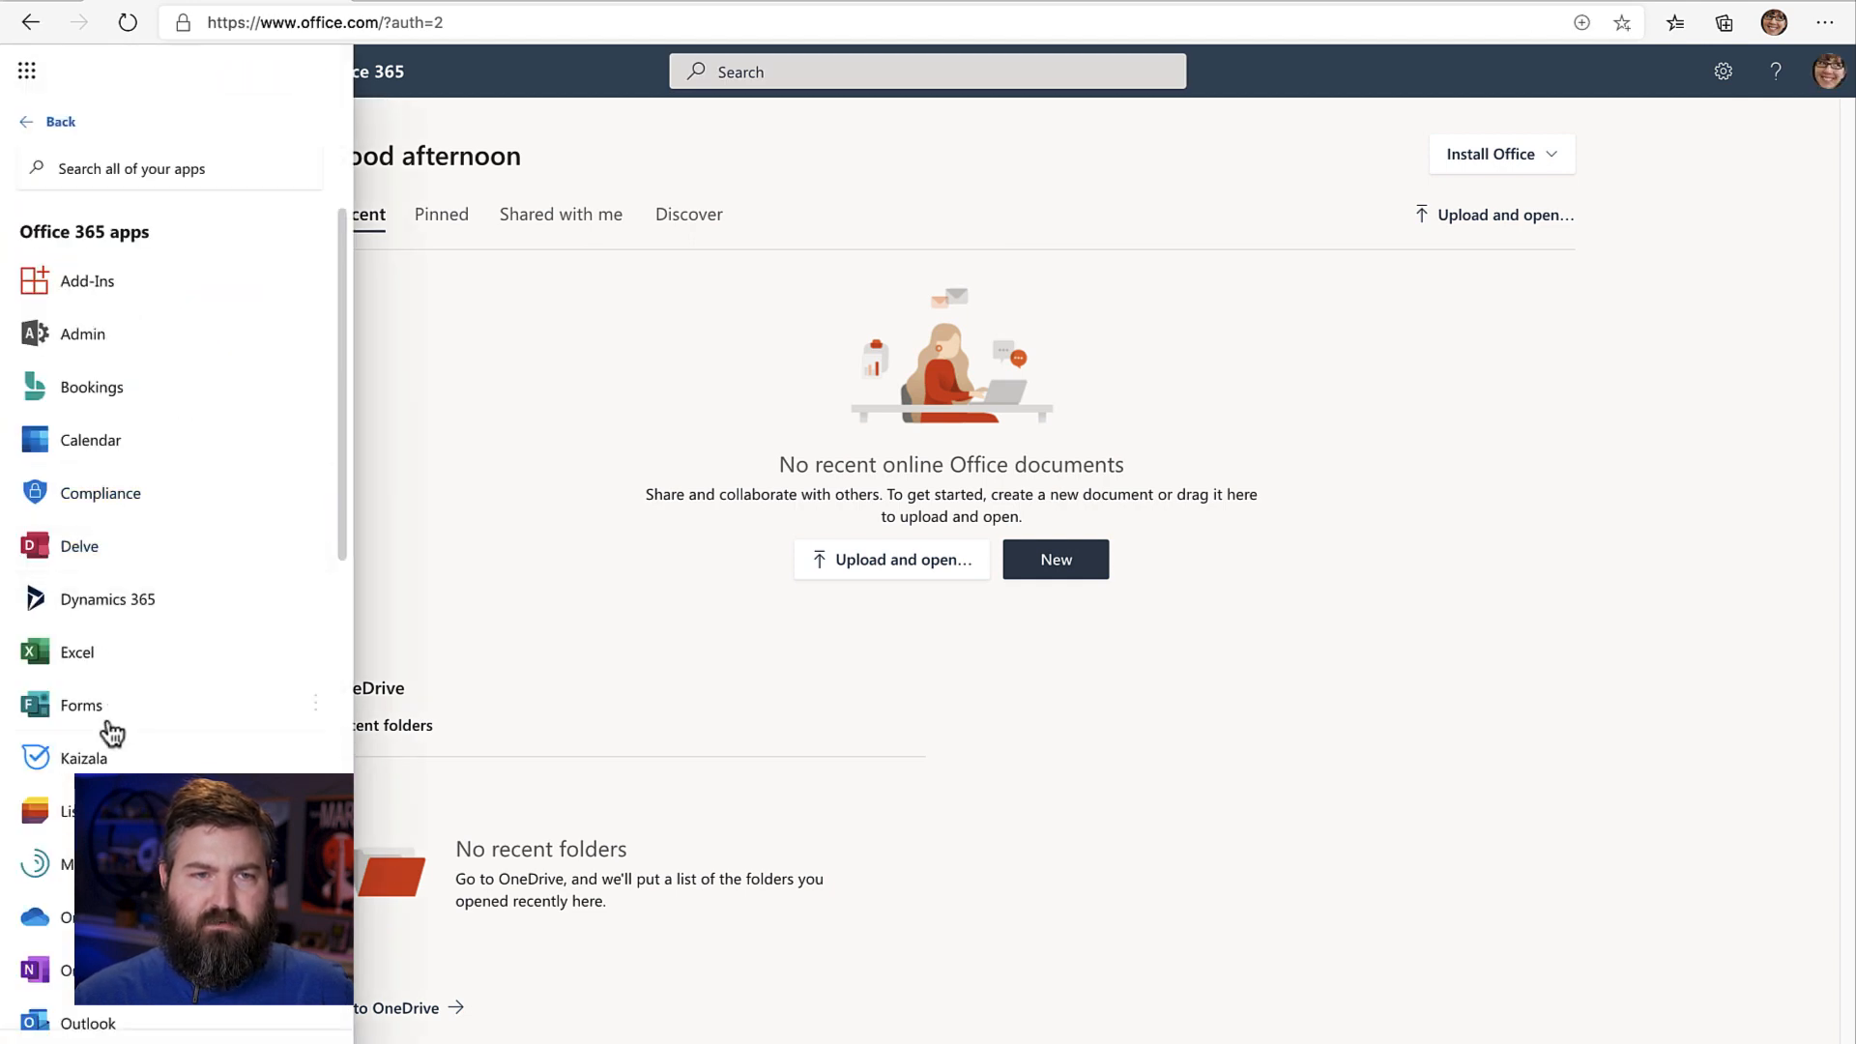
left_click(93, 724)
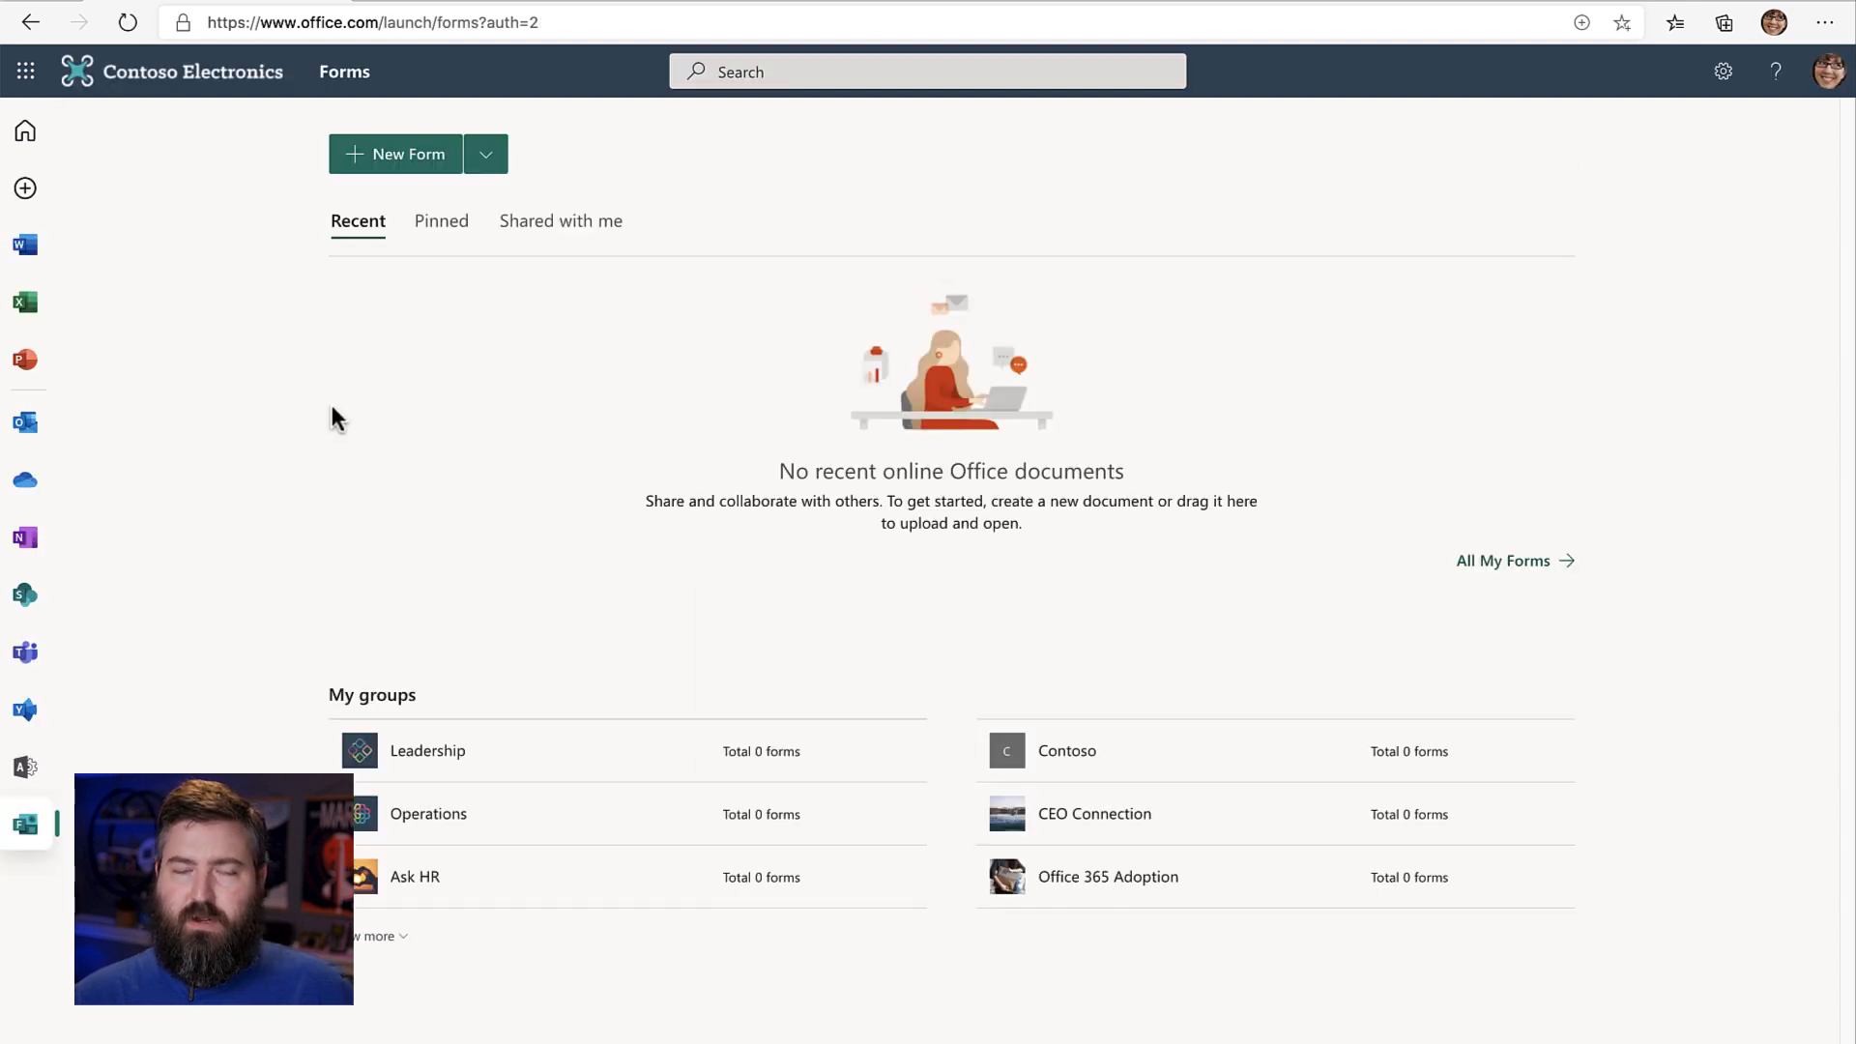
left_click(1518, 563)
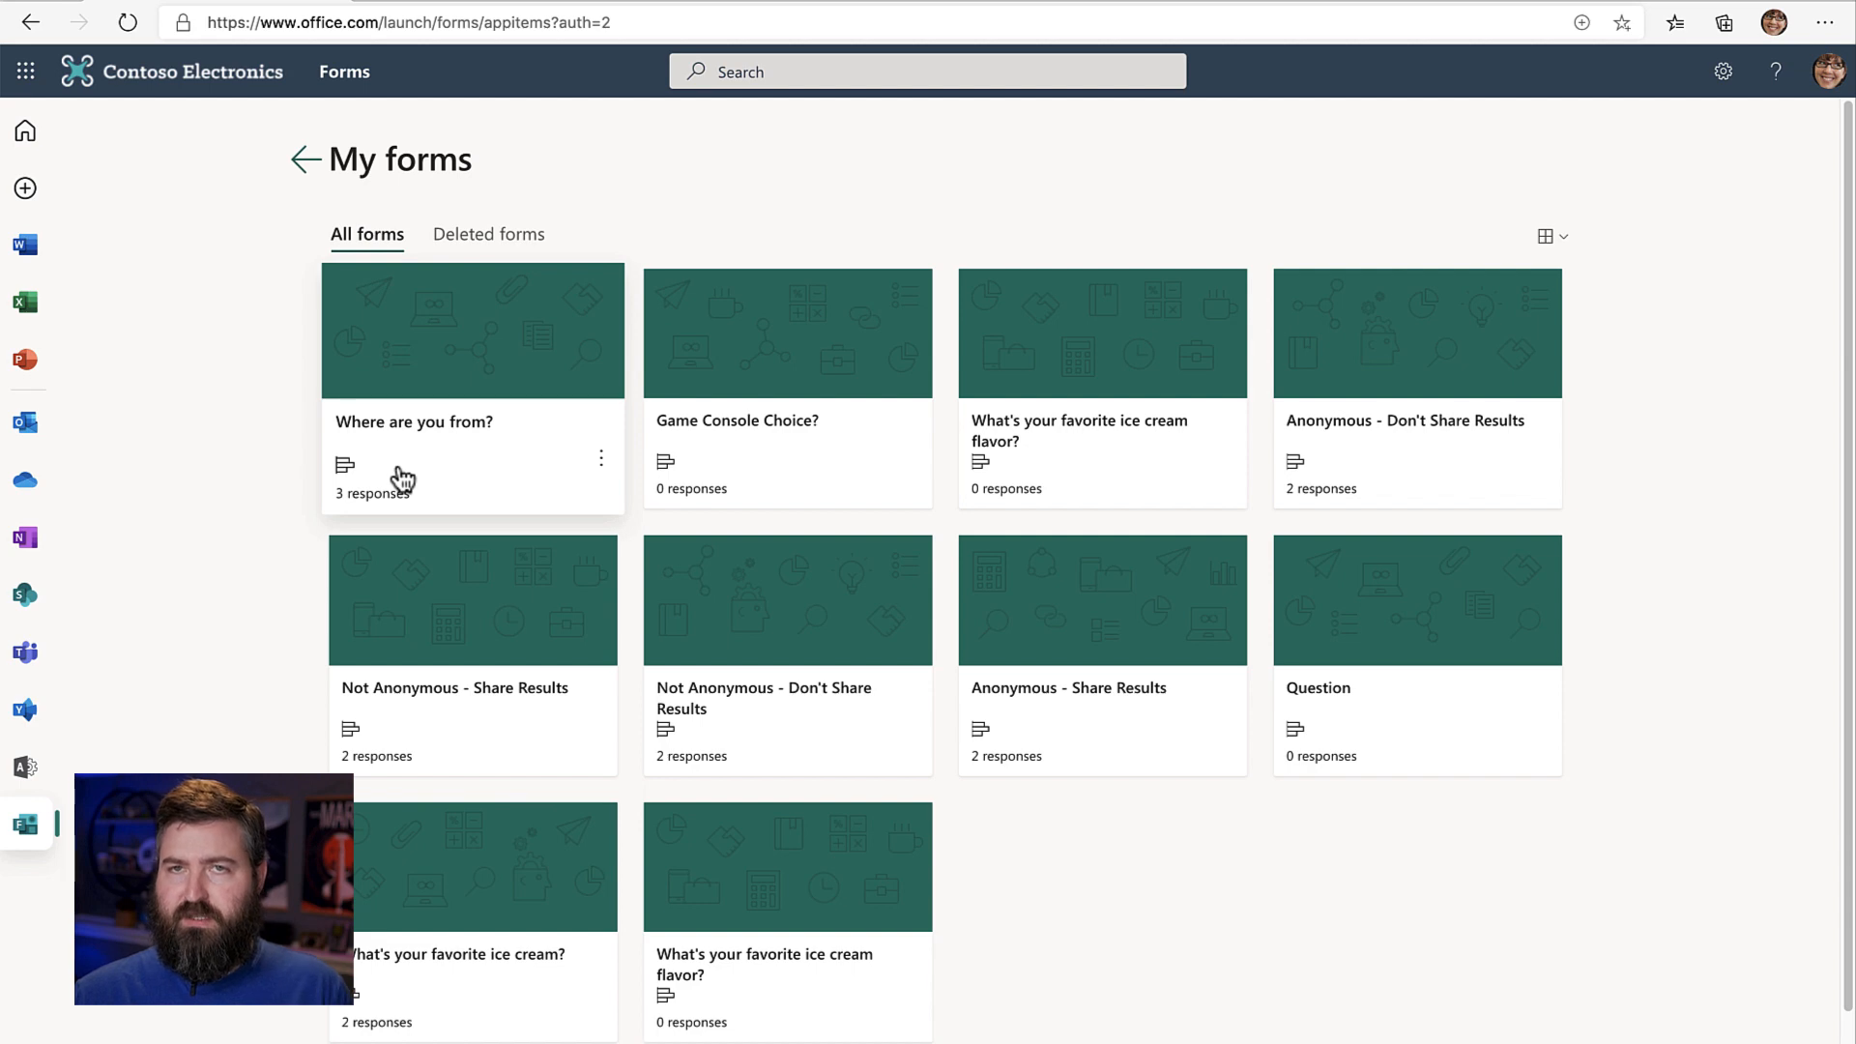
left_click(414, 451)
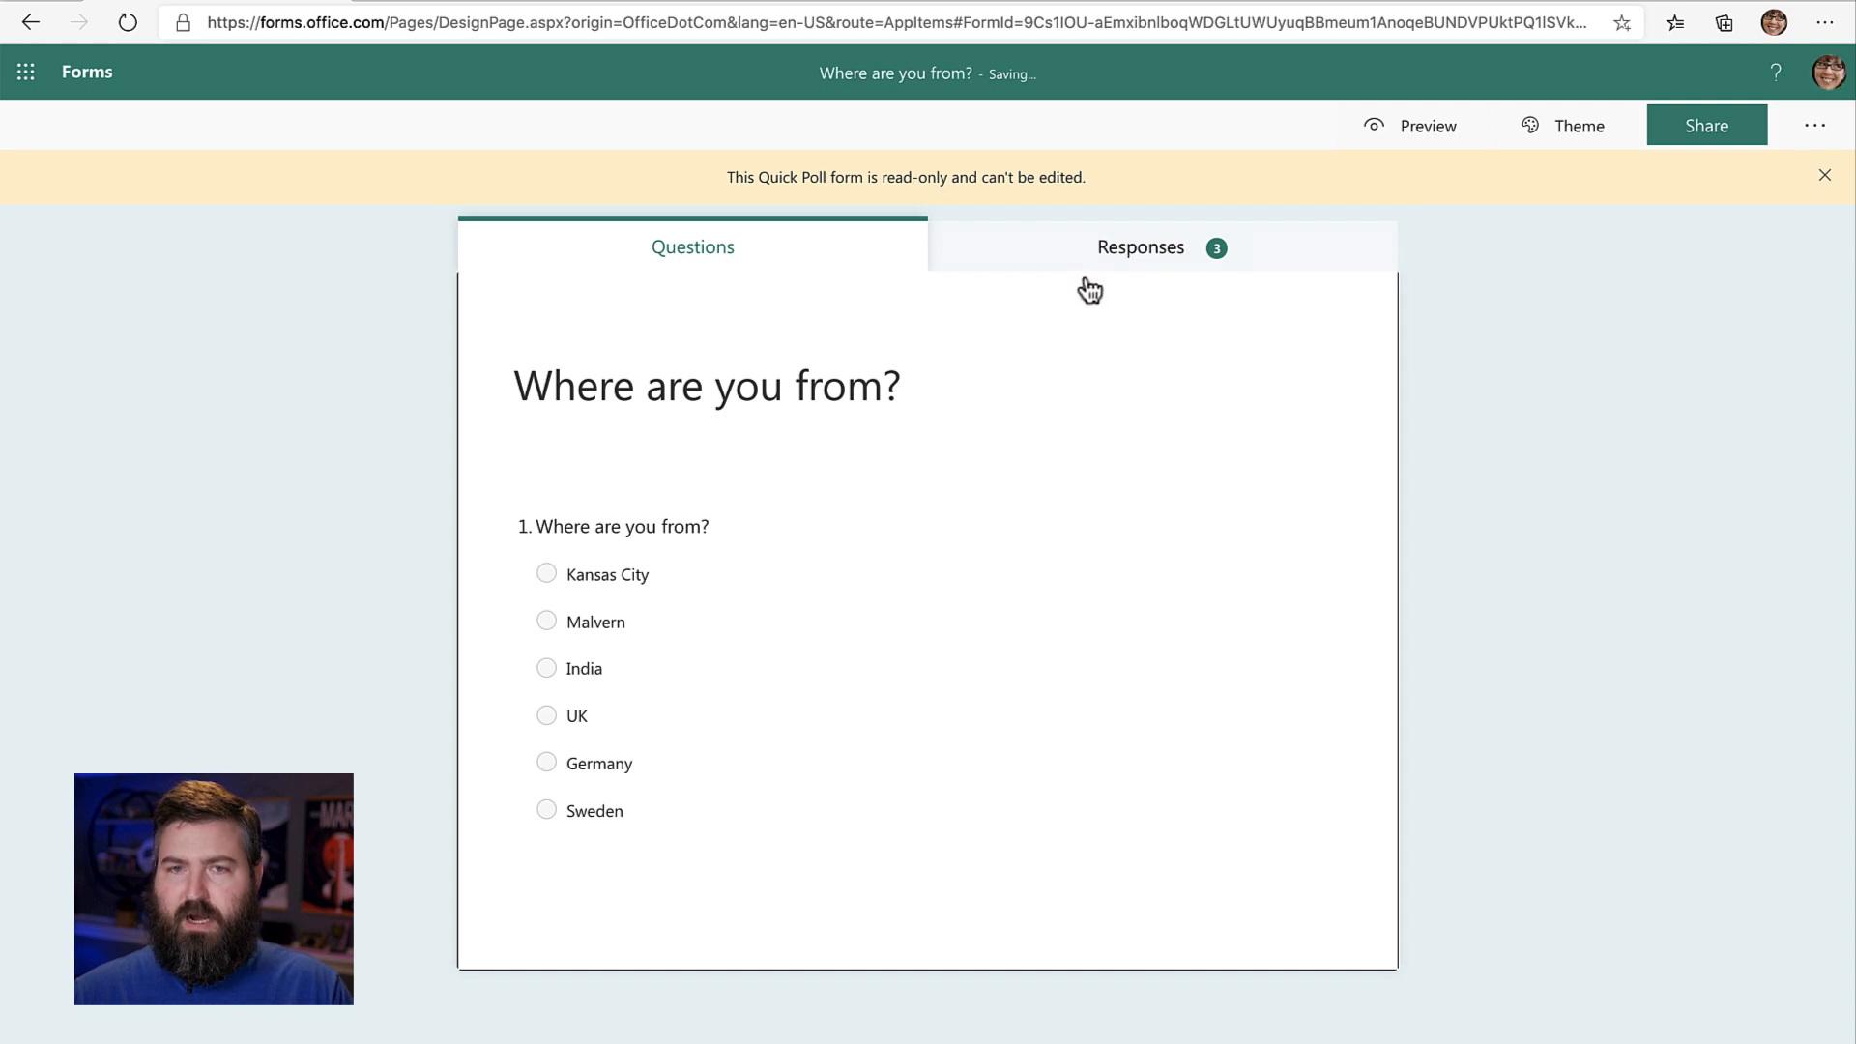
- Examine the response summary and the detailed results of the "Where are you from?" form
left_click(1108, 253)
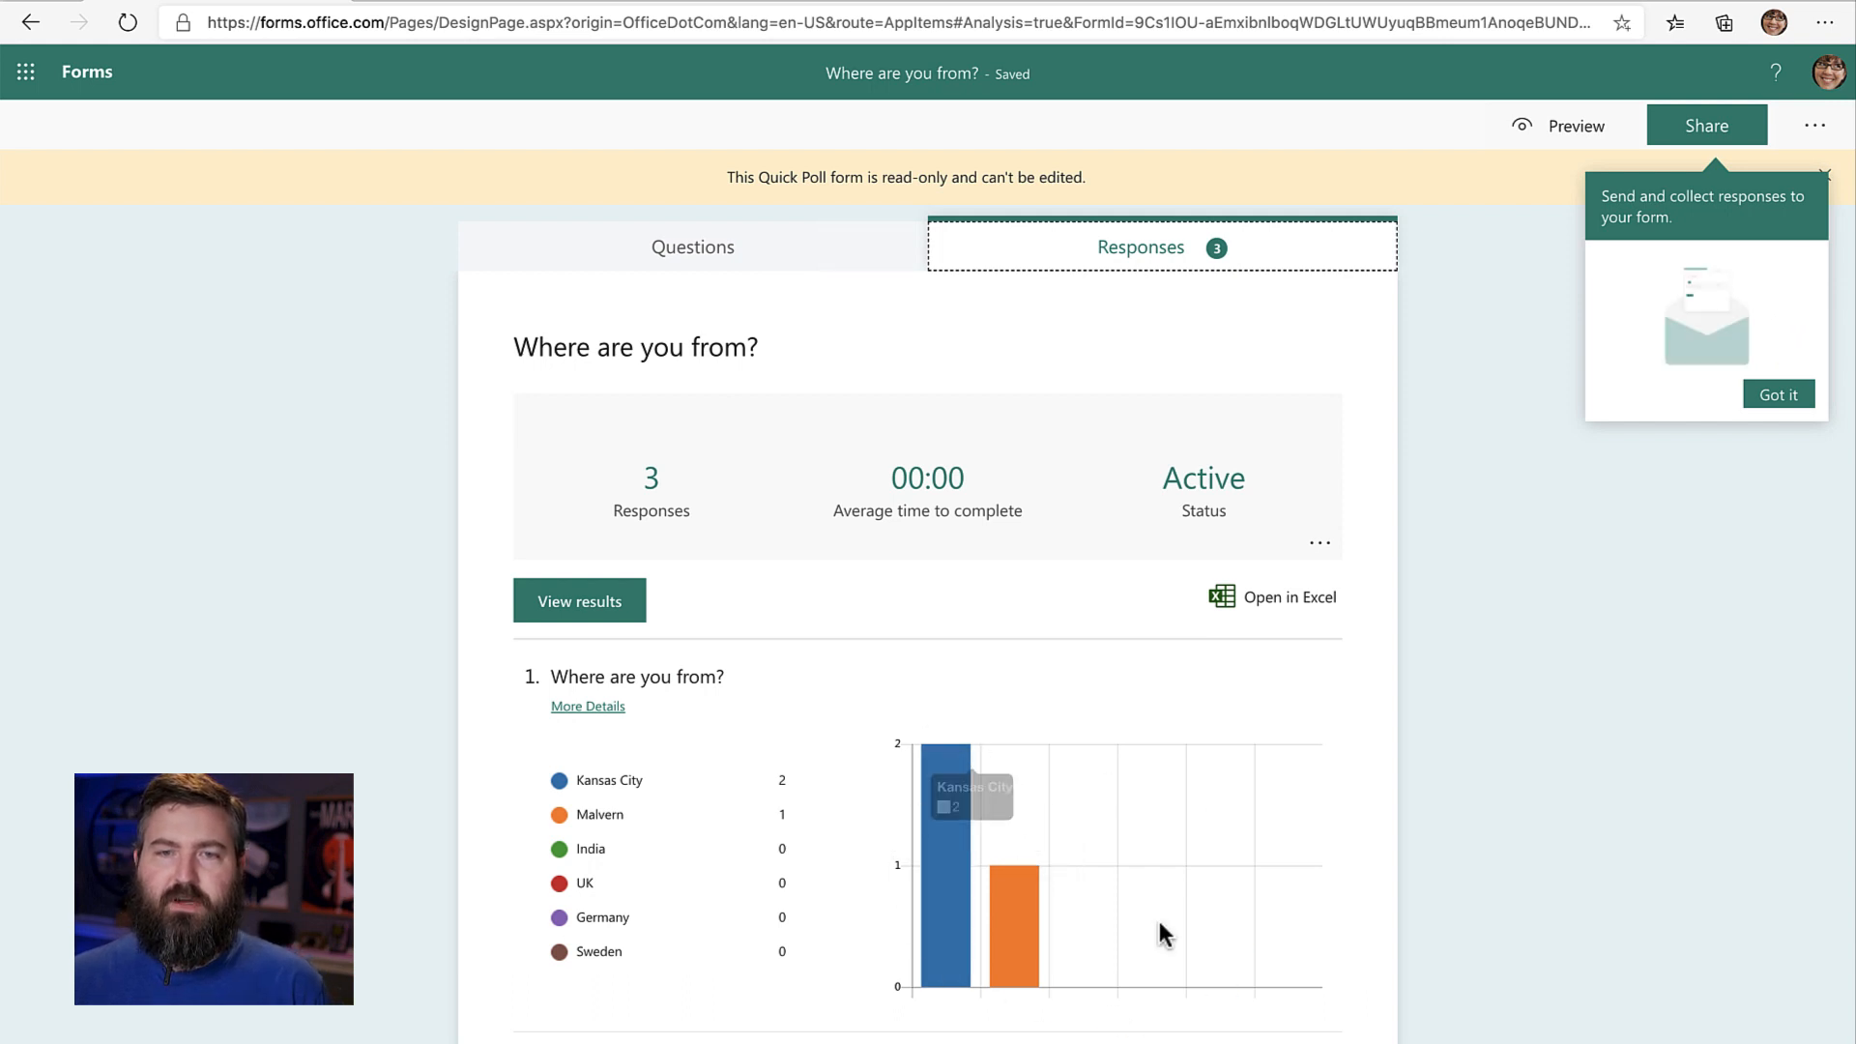
left_click(578, 602)
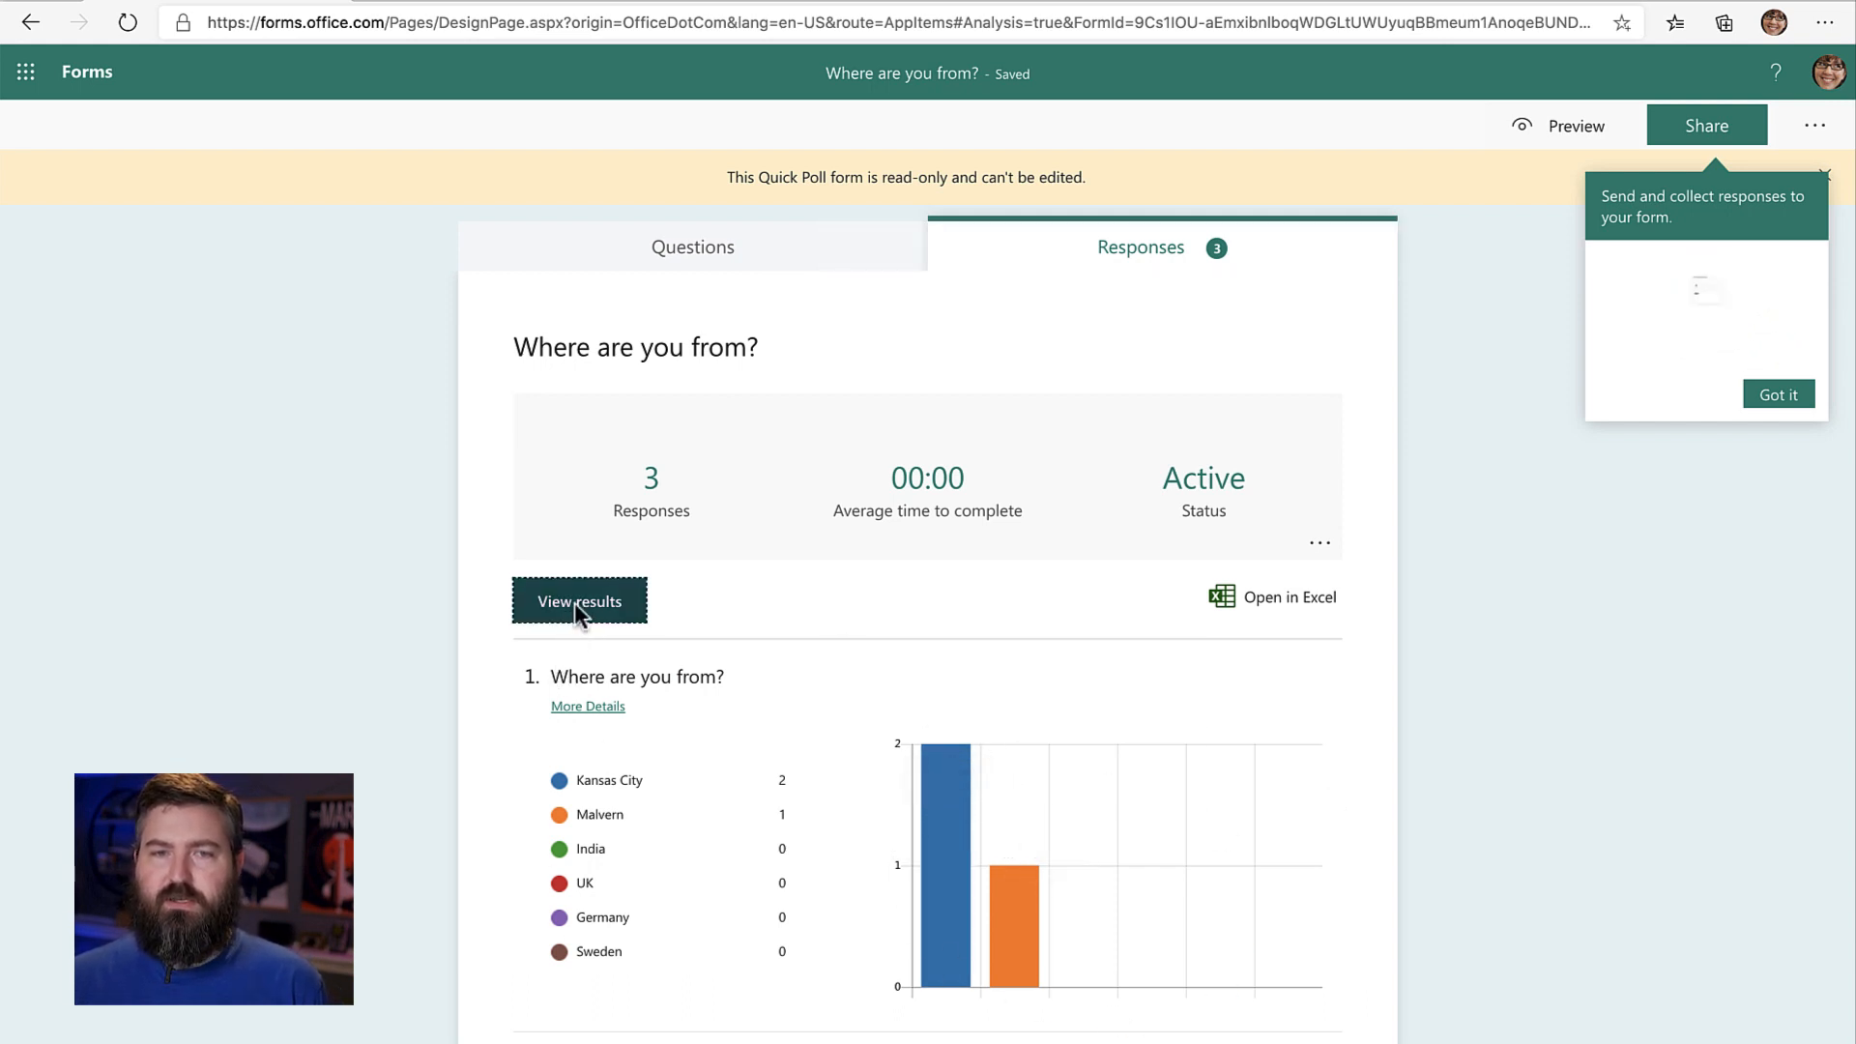
left_click(1303, 288)
left_click(1302, 287)
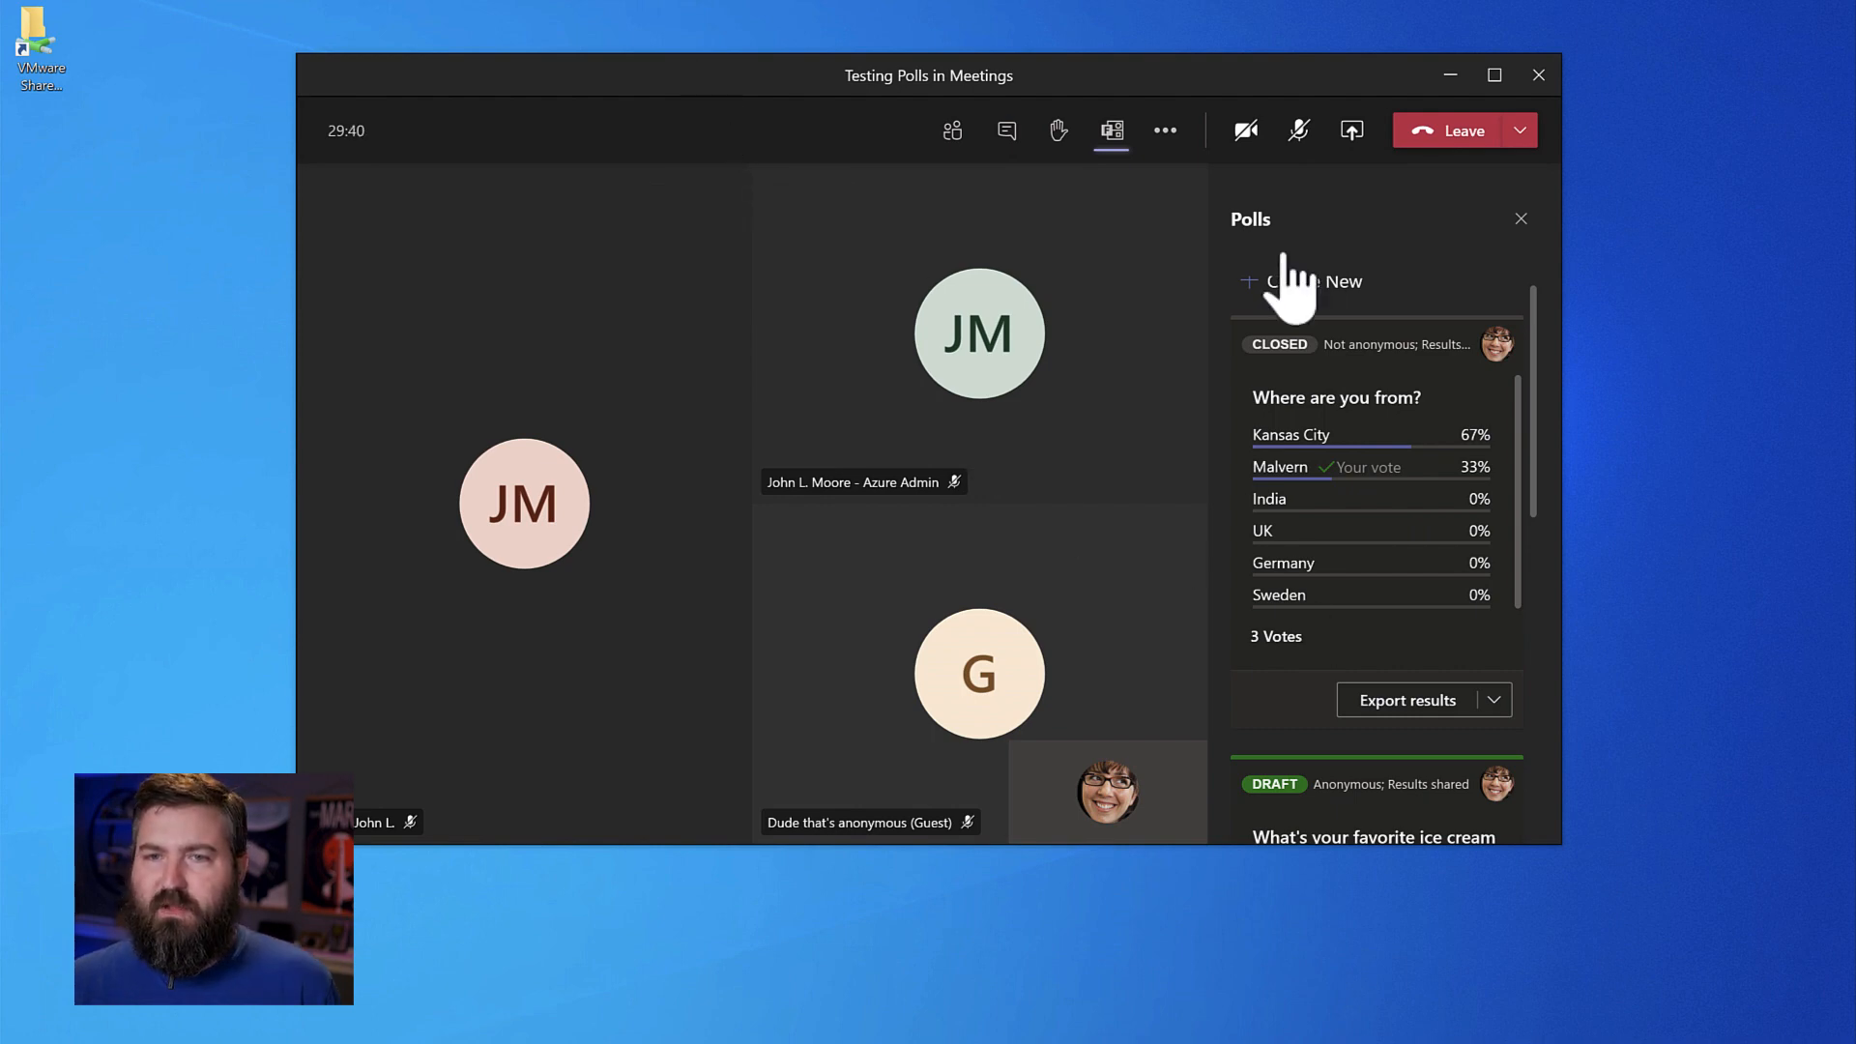
- Launch the "What's your favorite ice cream flavor?" poll and submit Chocolate, Vanilla and Strawberry as the vote from an attendee's window
scroll(1287, 737, "down", 5)
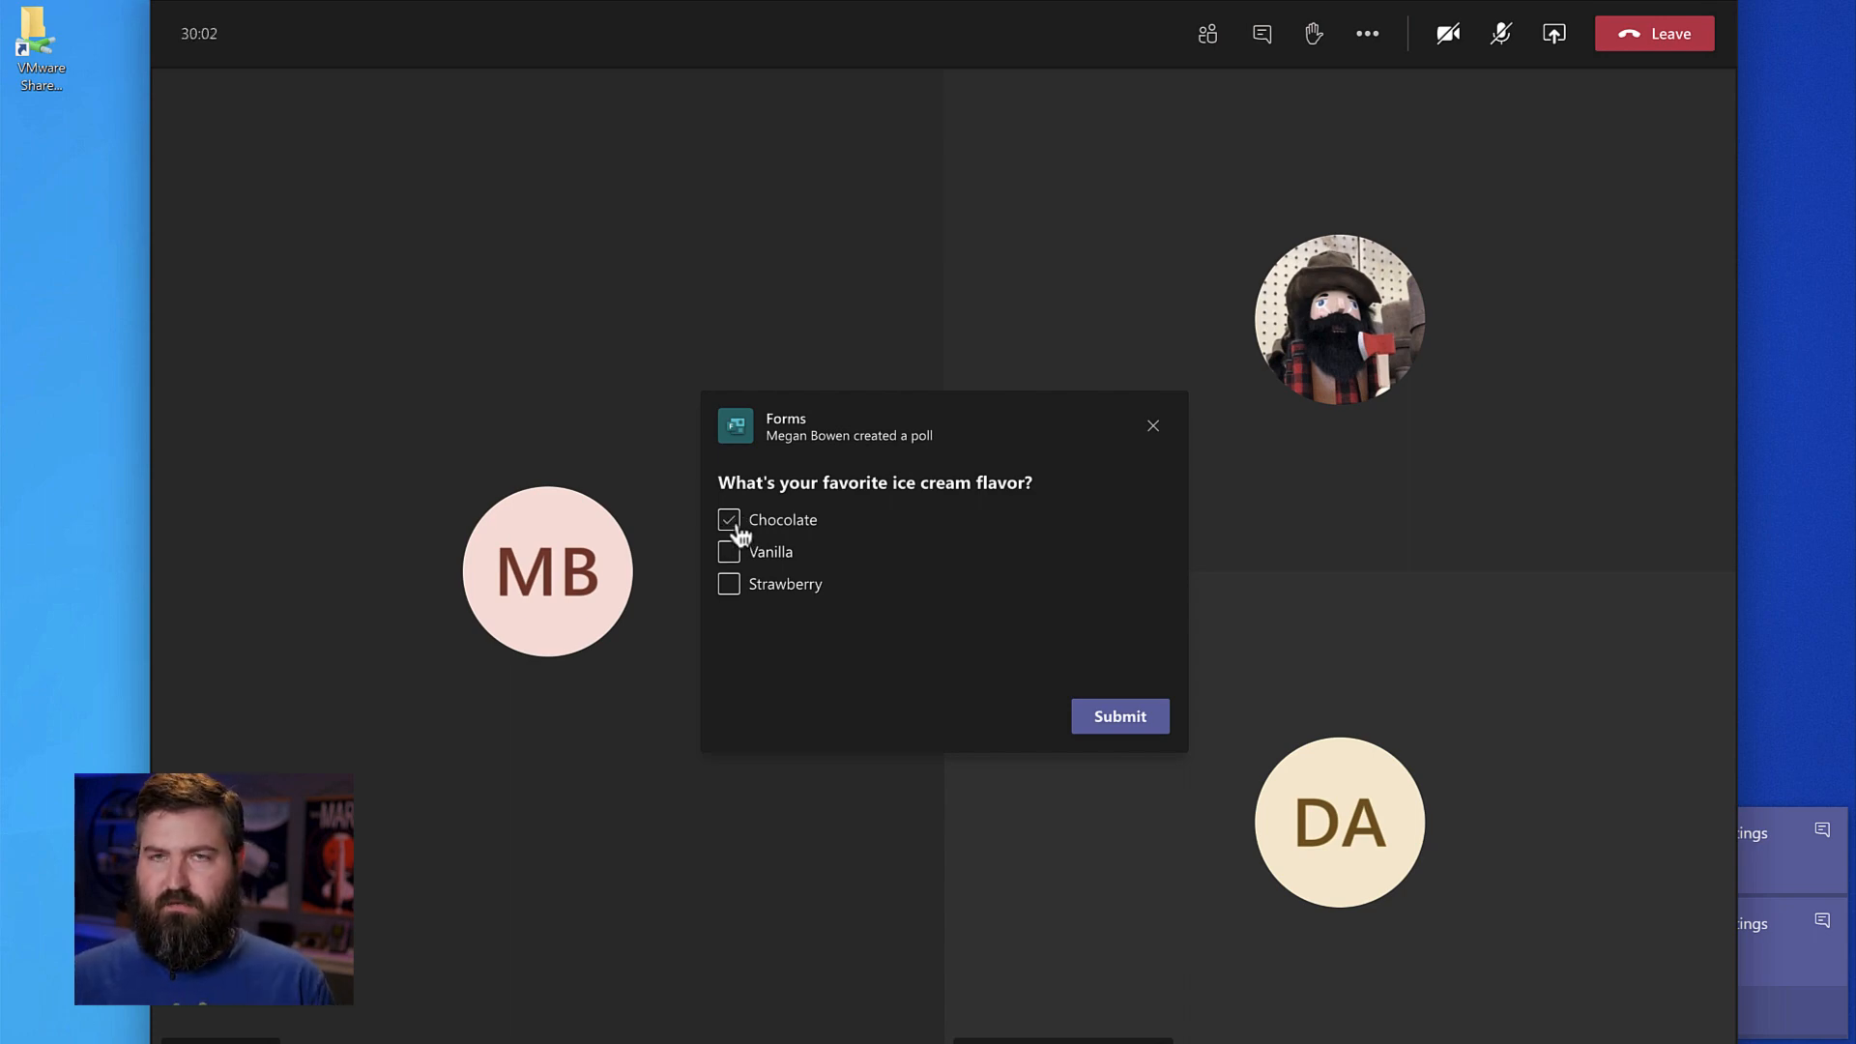
left_click(730, 522)
left_click(744, 588)
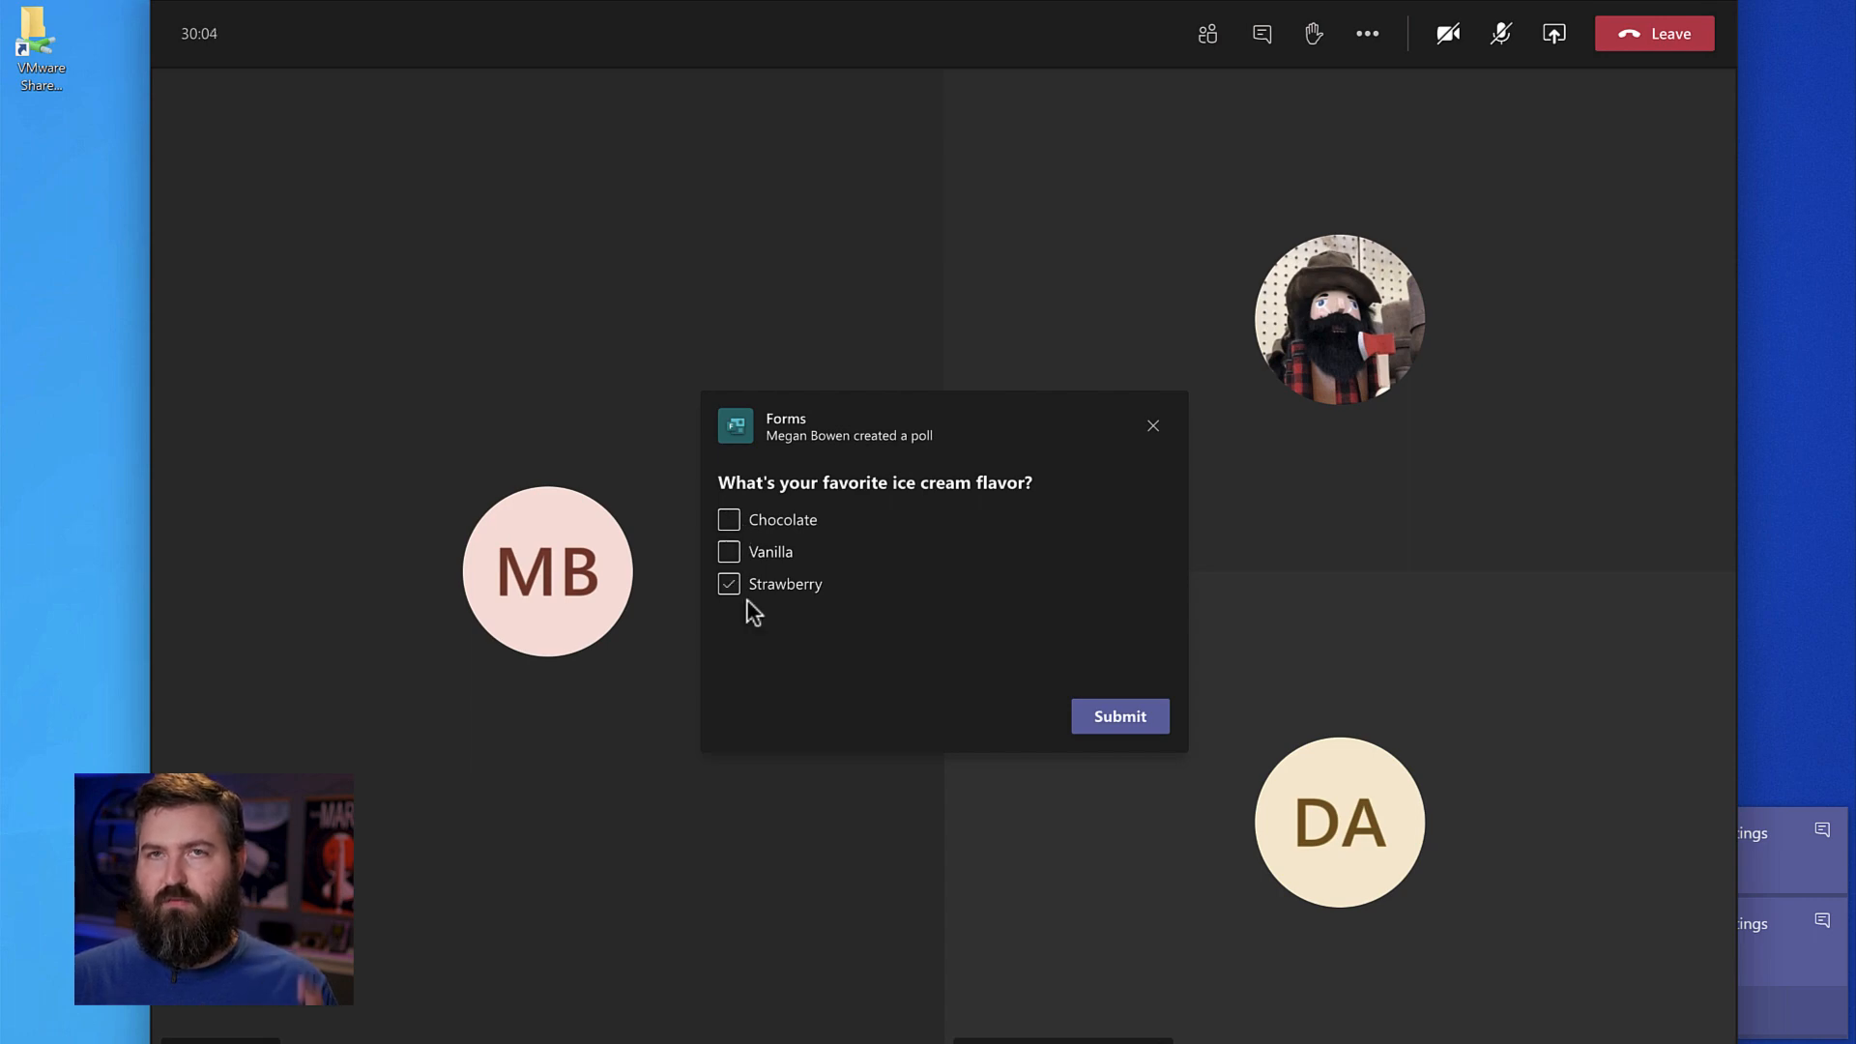
left_click(726, 527)
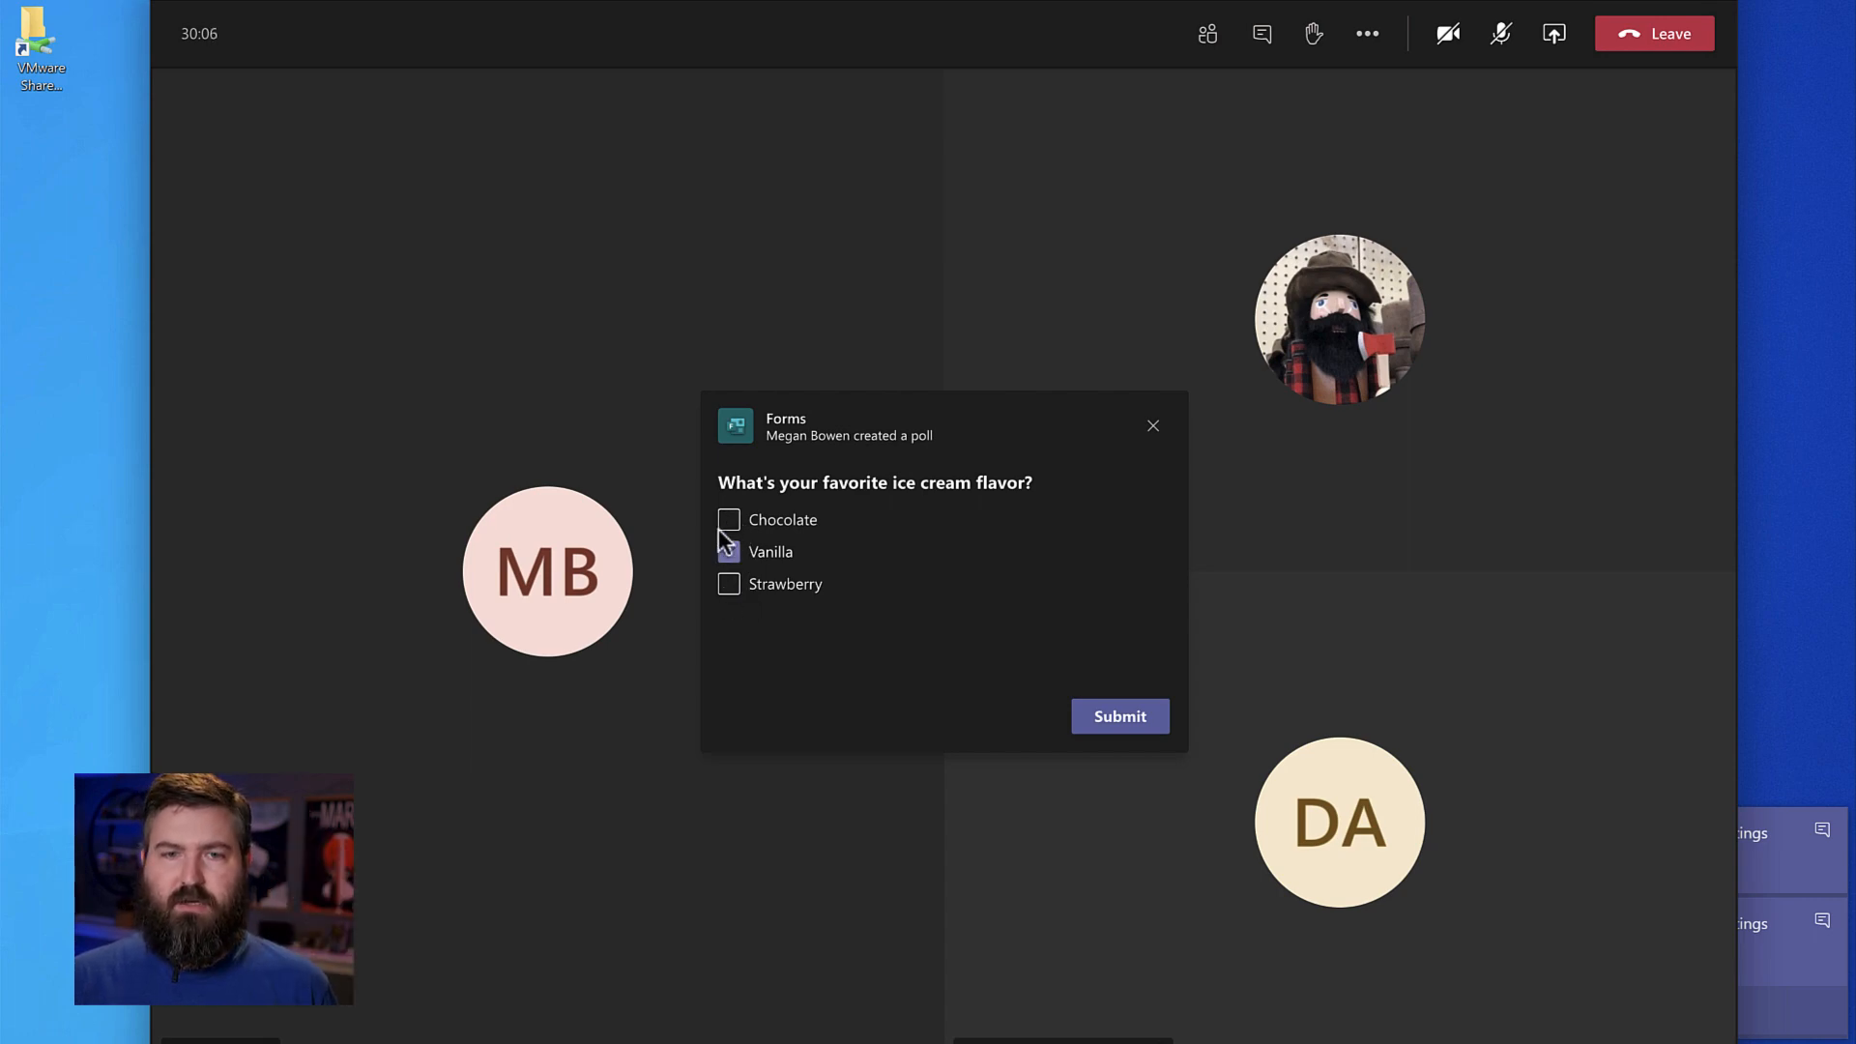
left_click(727, 525)
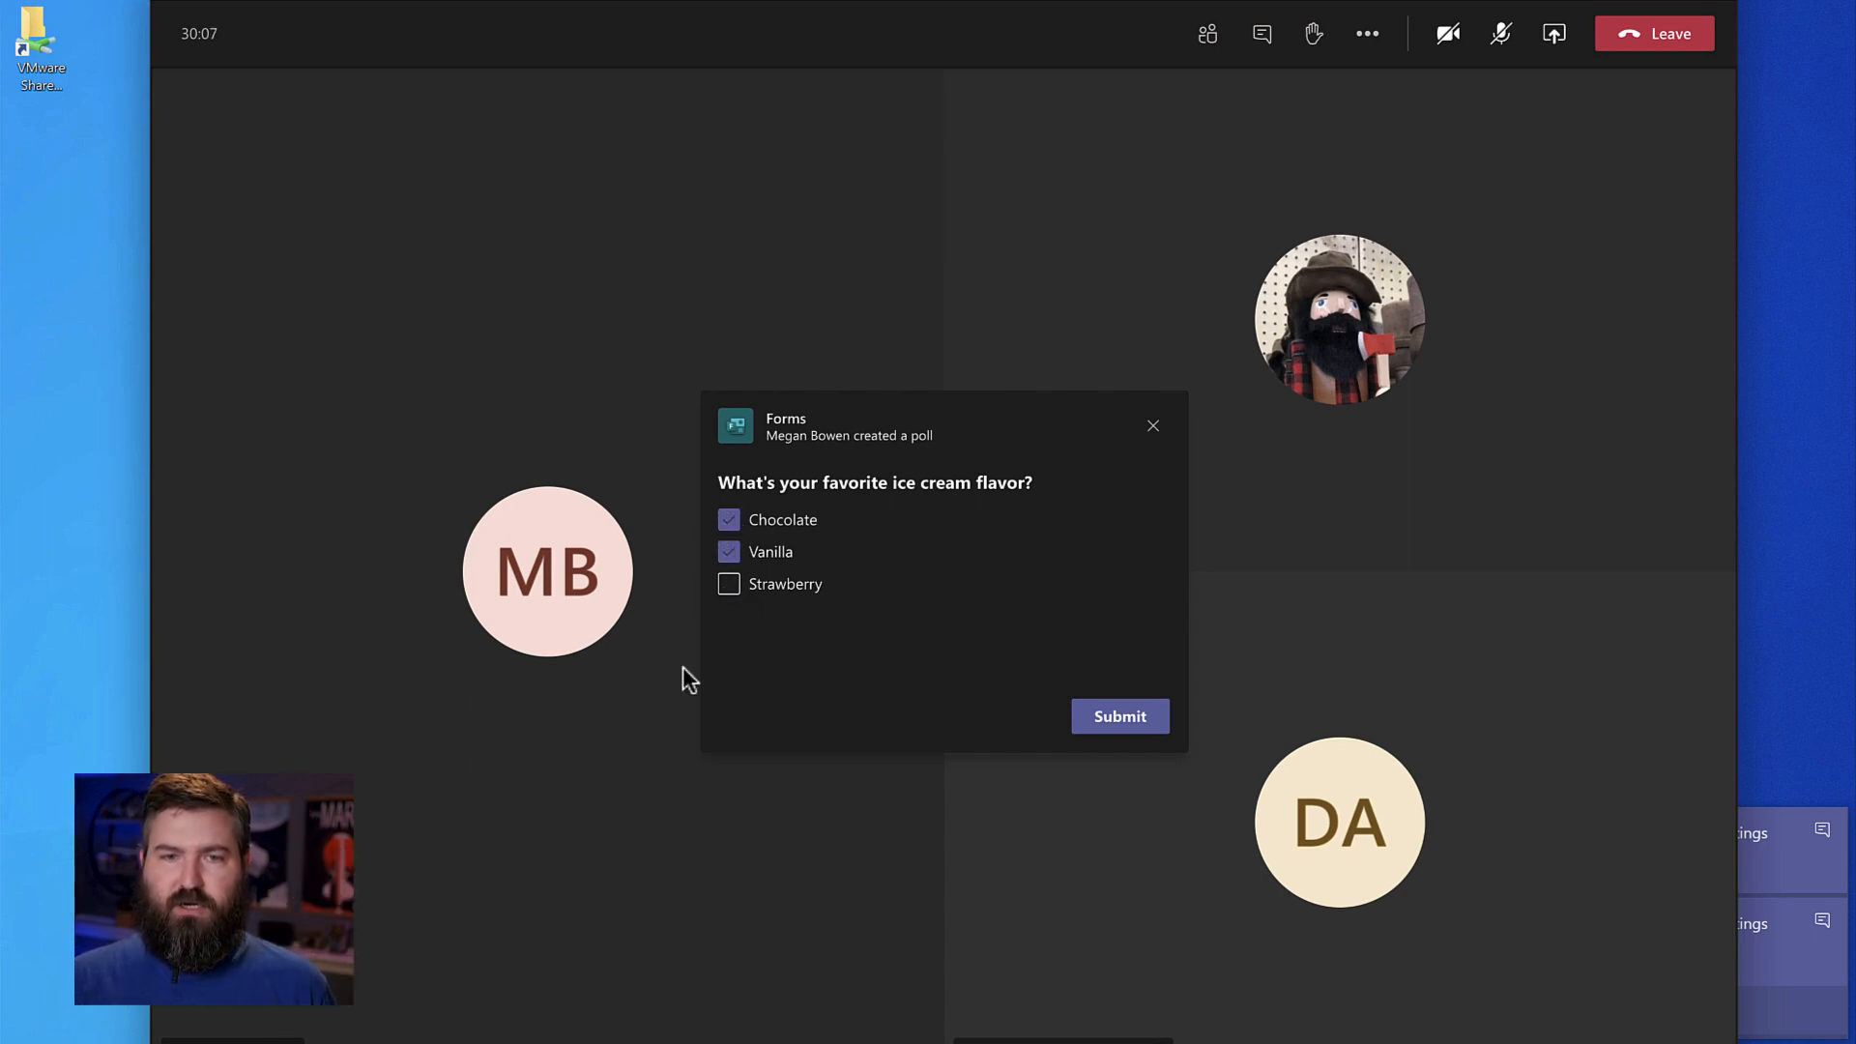
left_click(732, 558)
left_click(728, 586)
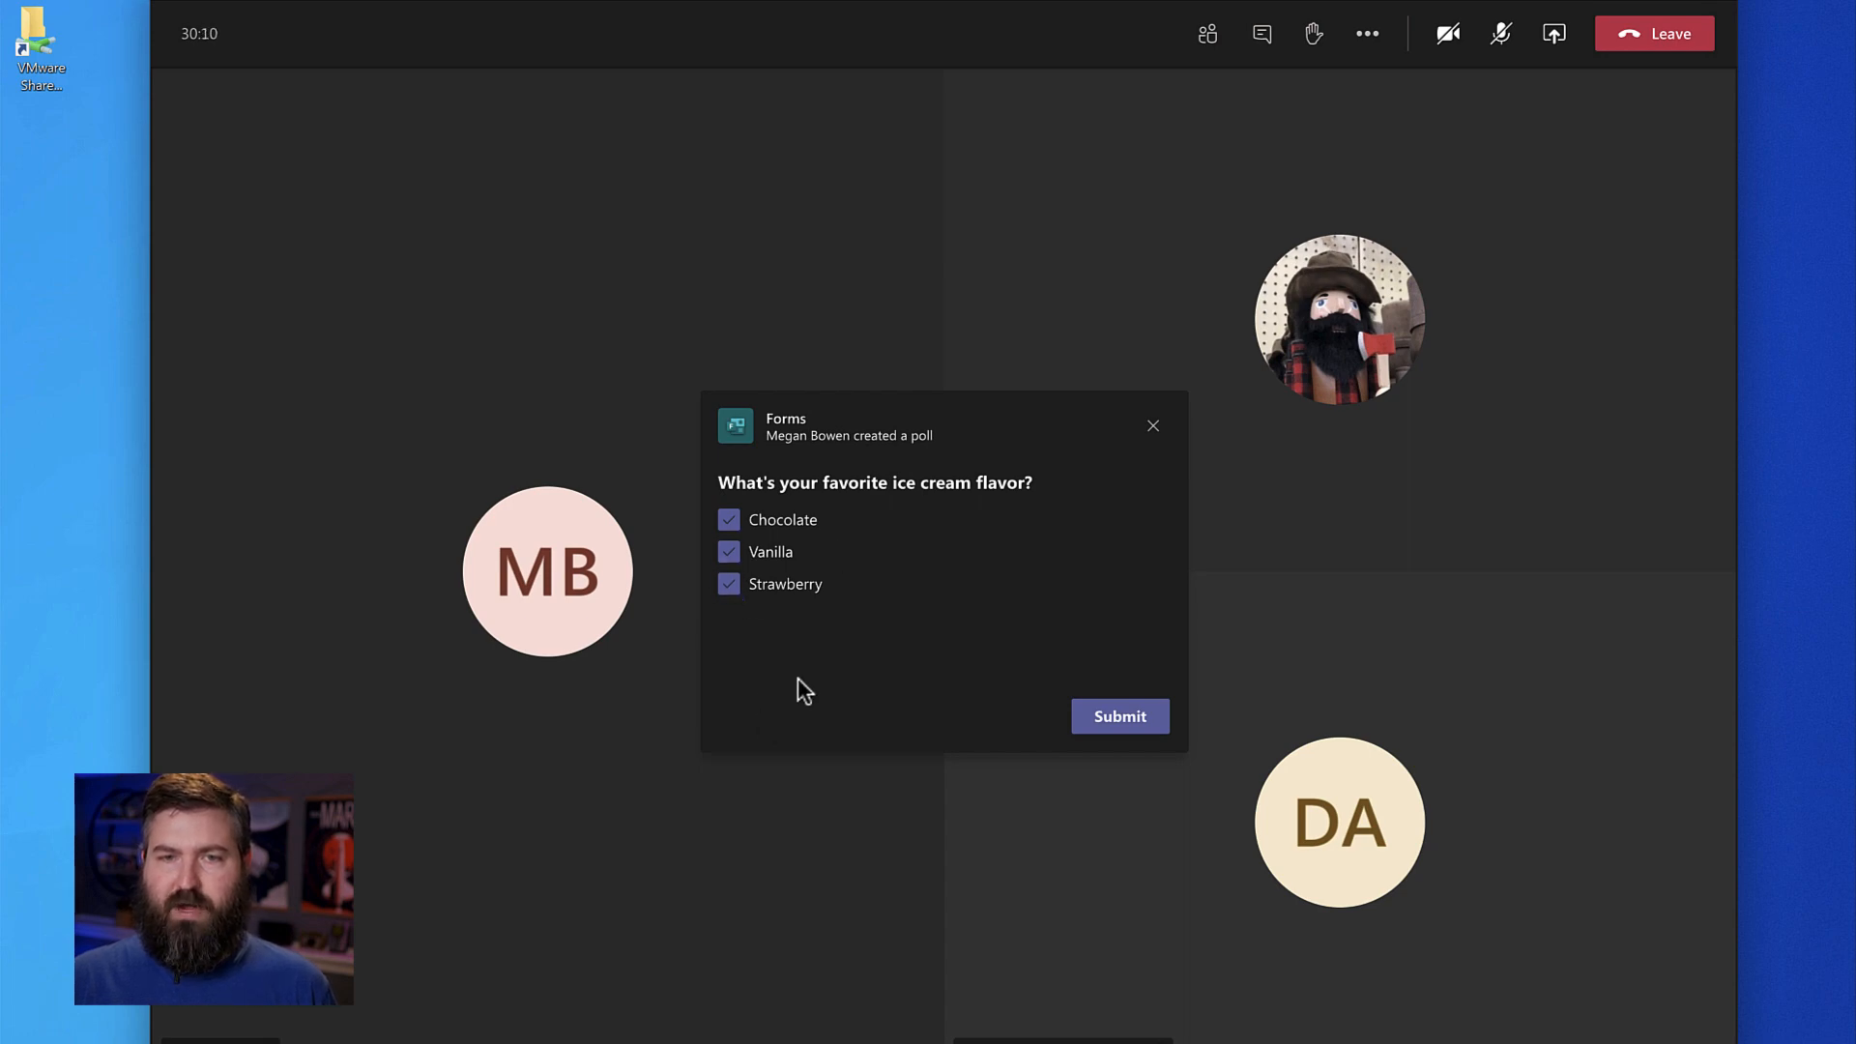
left_click(1084, 731)
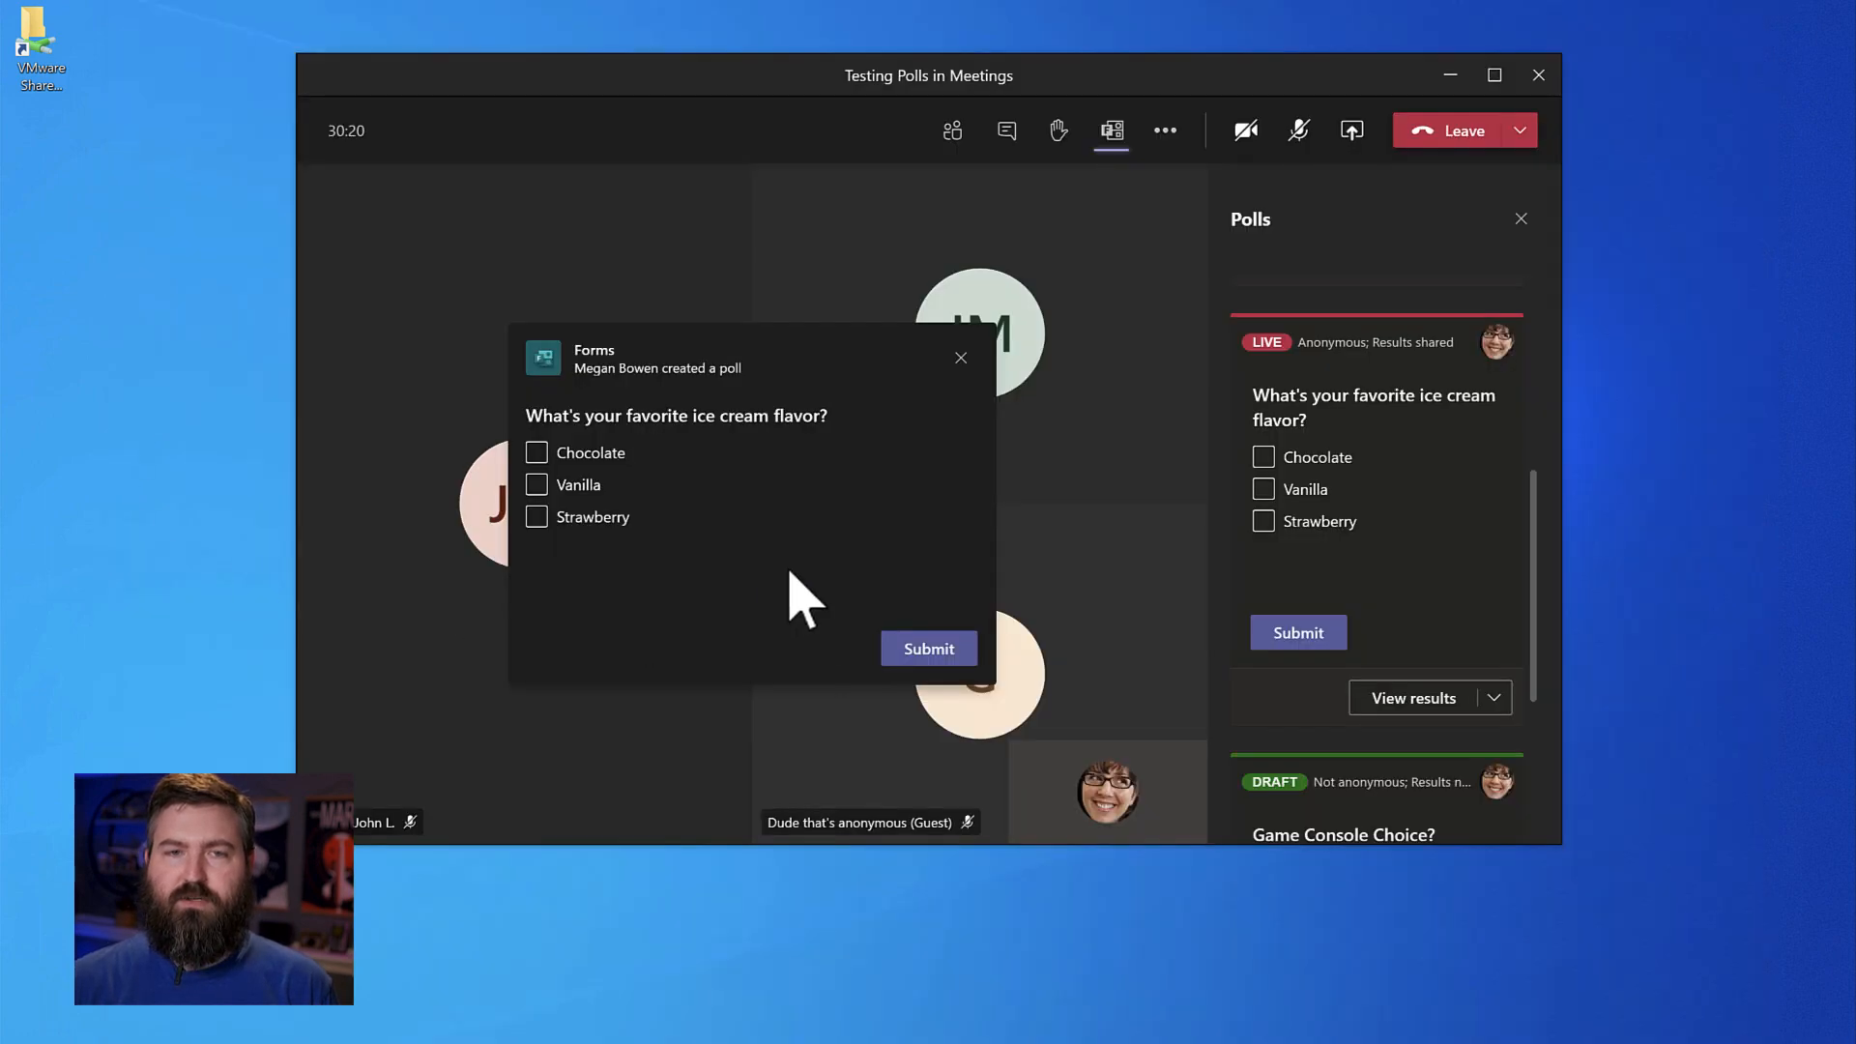
- Submit Chocolate as the organizer's vote in the ice cream flavor poll
left_click(555, 462)
left_click(904, 651)
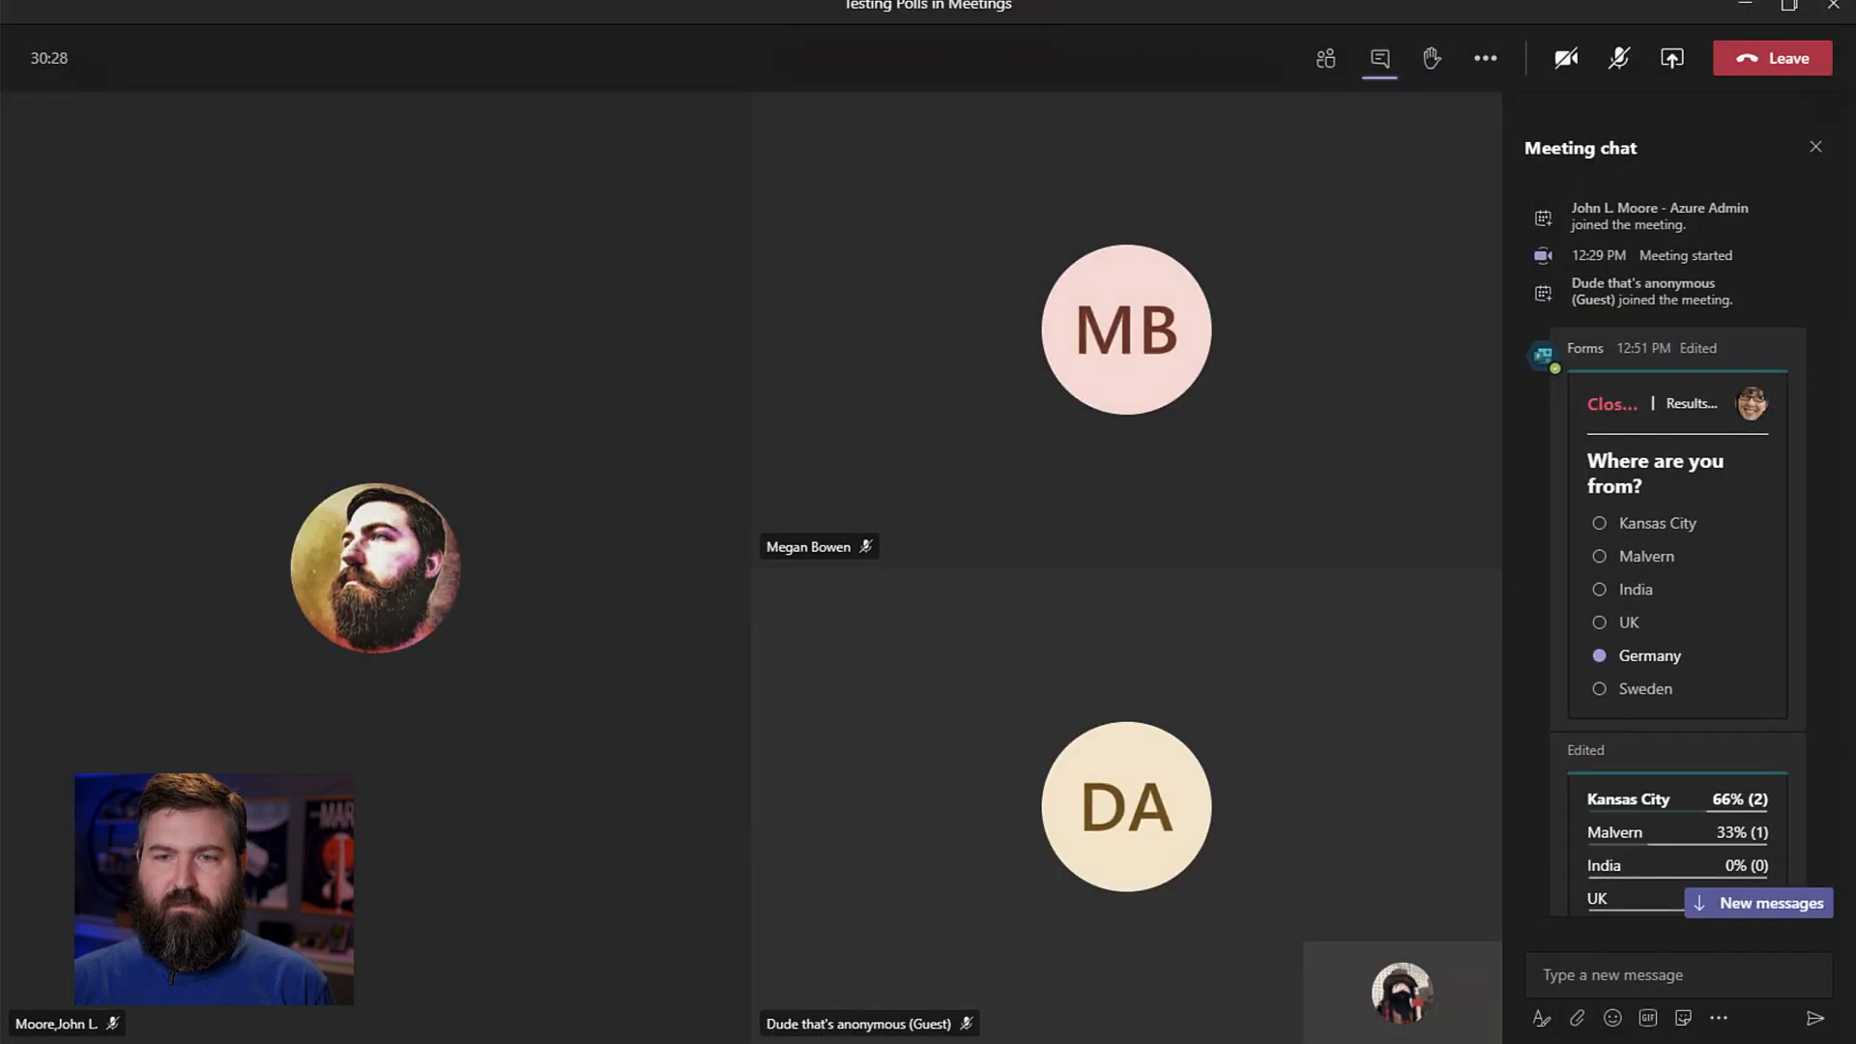
- Submit ice cream flavor votes from the attendees' meeting chats, picking Chocolate in the guest's browser window
scroll(1820, 555, "down", 5)
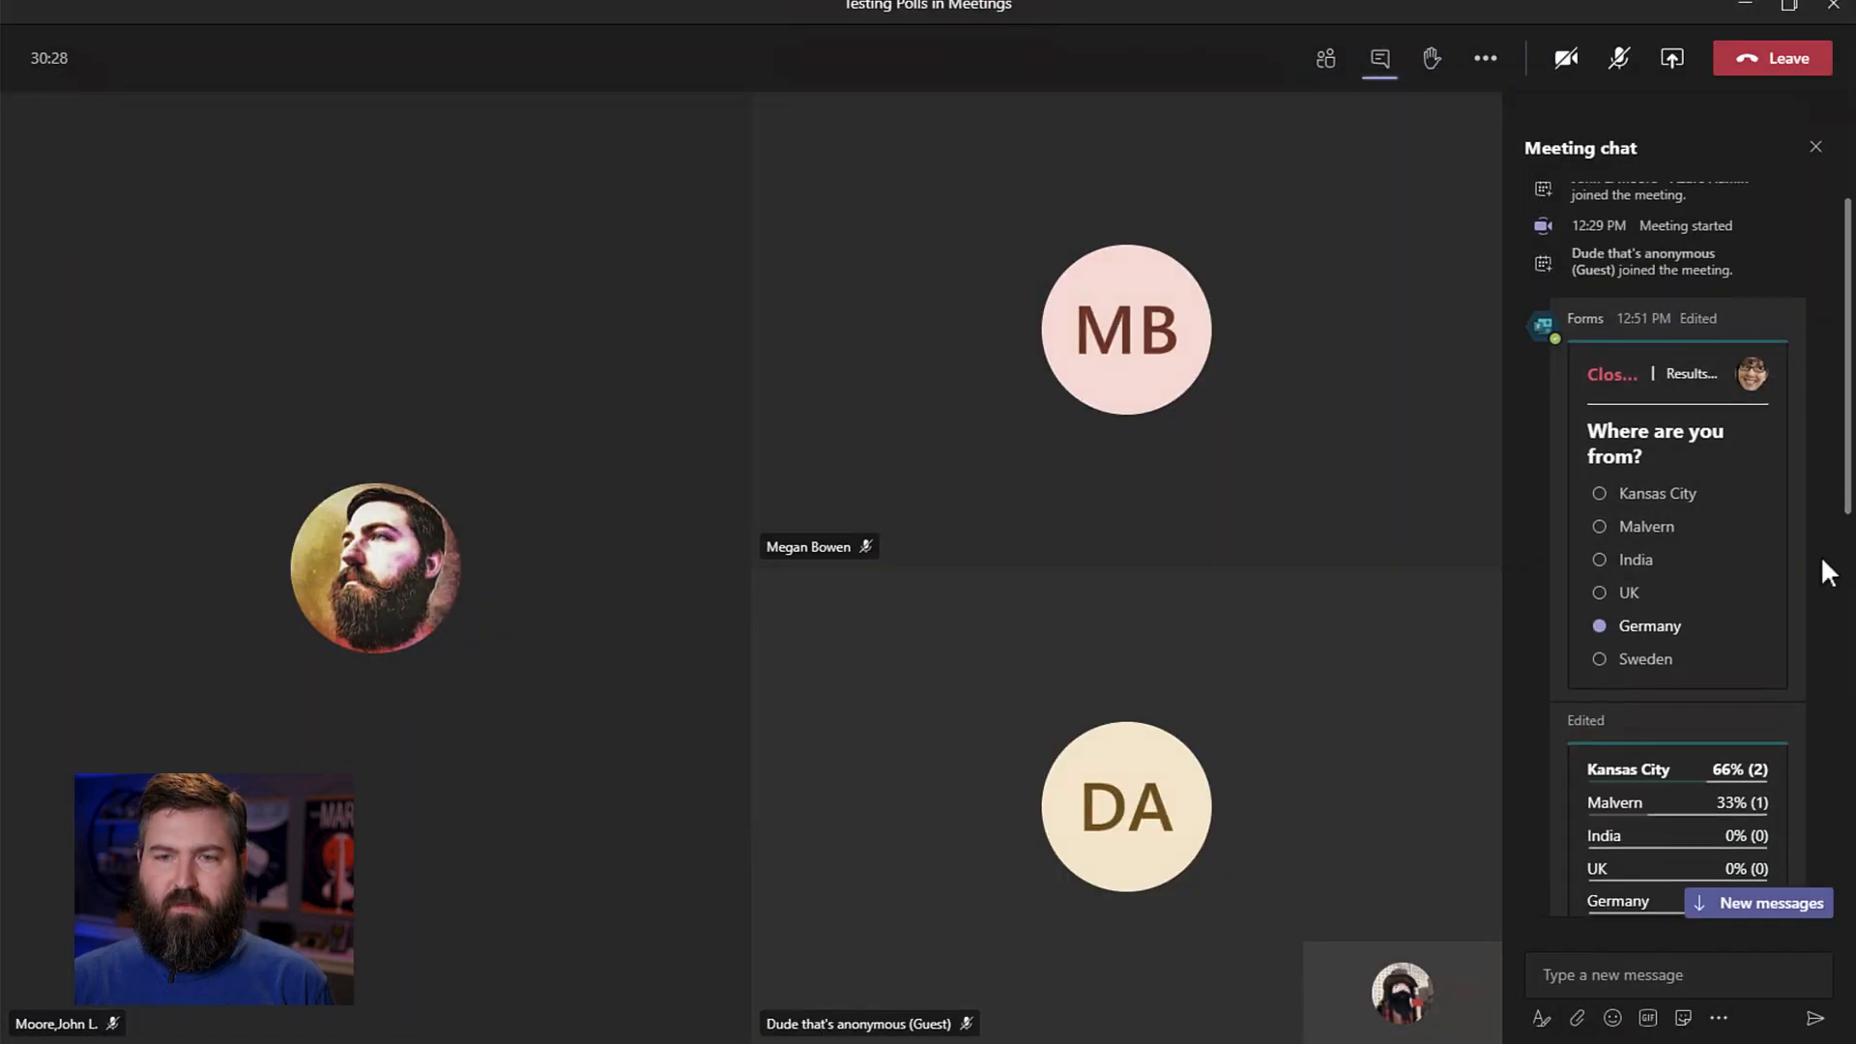
left_click(1647, 571)
left_click(1648, 527)
left_click(1641, 576)
left_click(1656, 644)
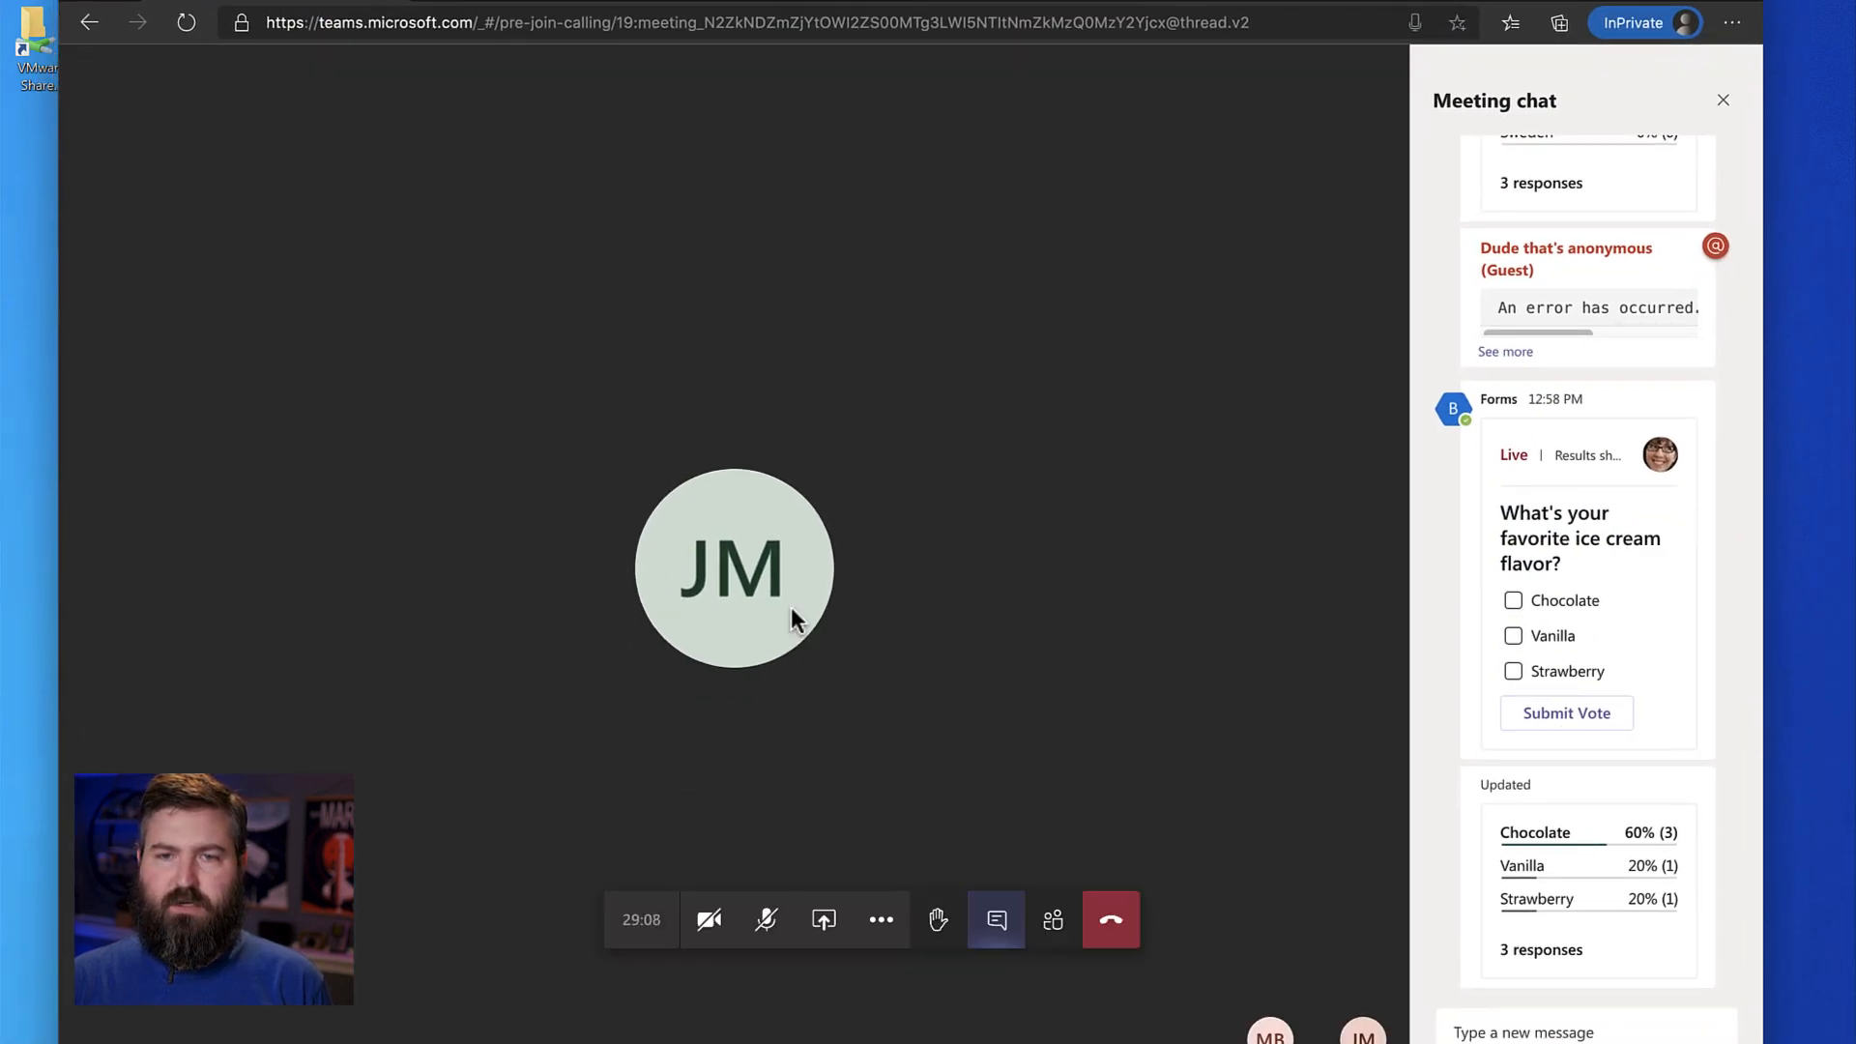
left_click(1580, 600)
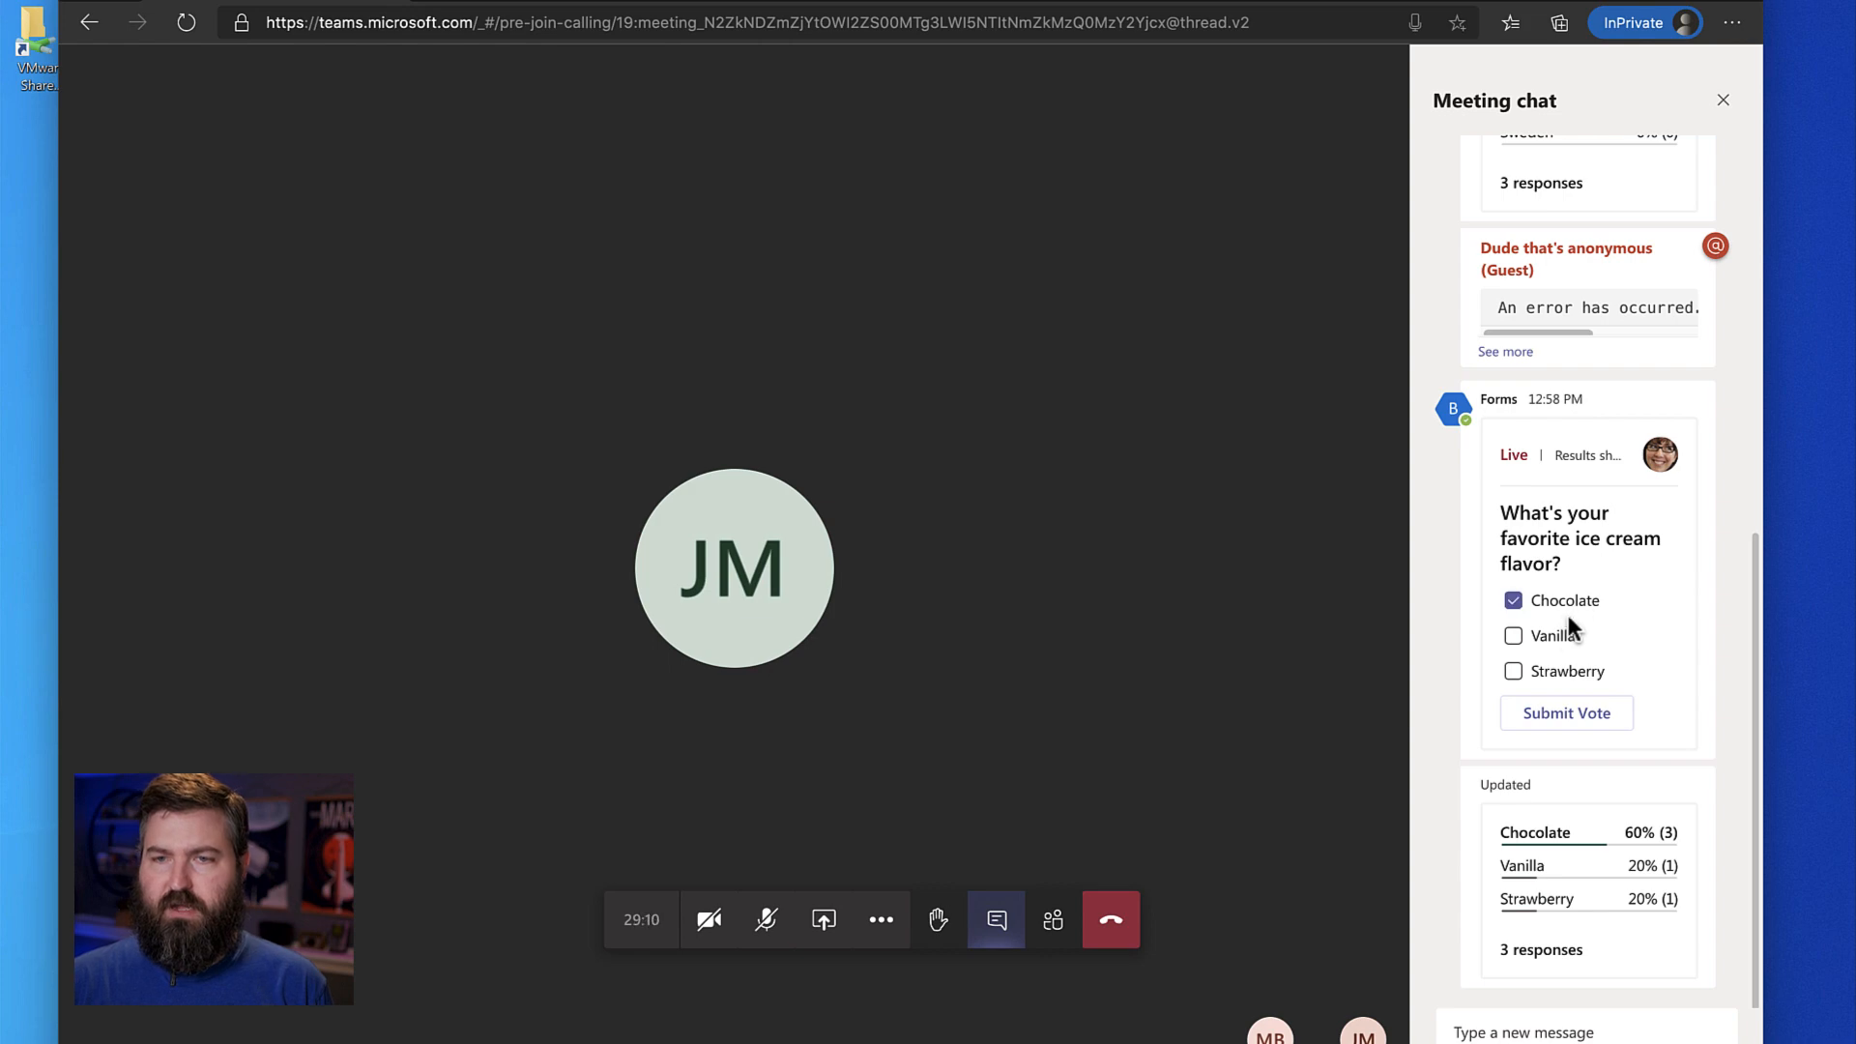
left_click(1553, 715)
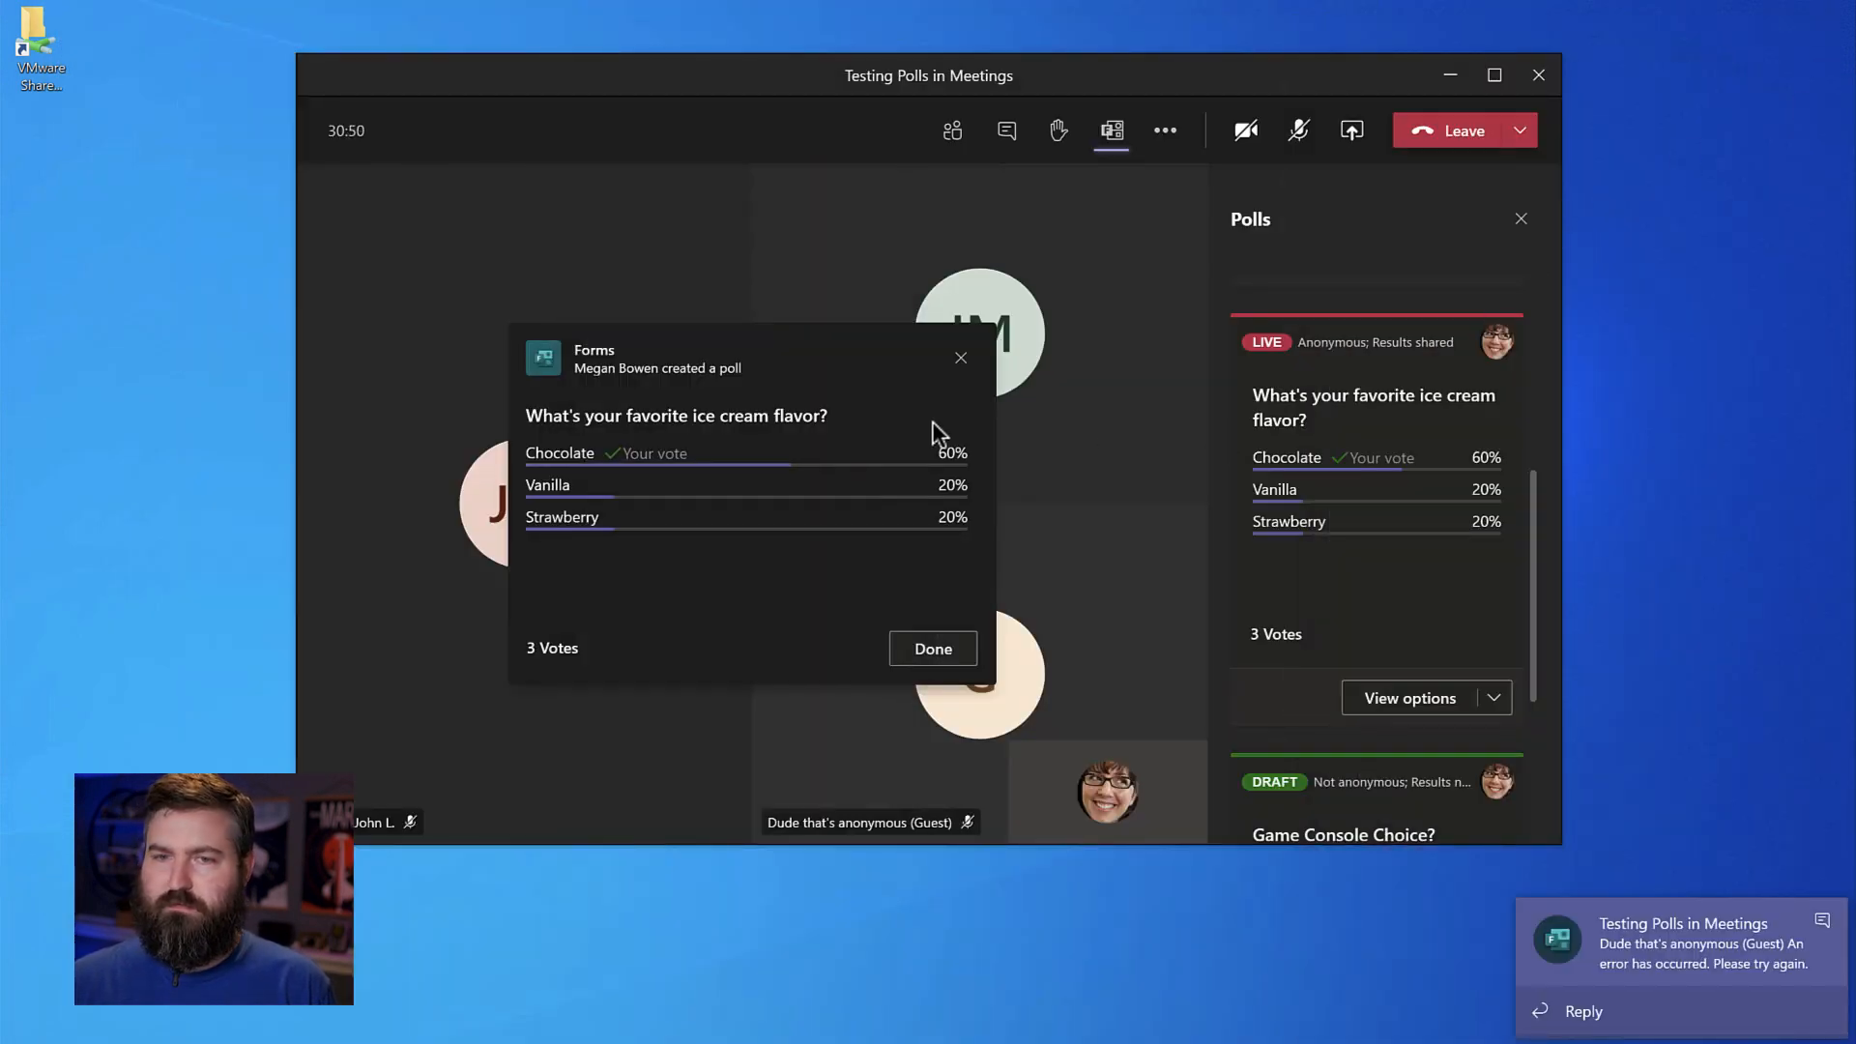
- Dismiss the organizer's results notification, close the ice cream flavor poll and reopen it for voting
left_click(930, 651)
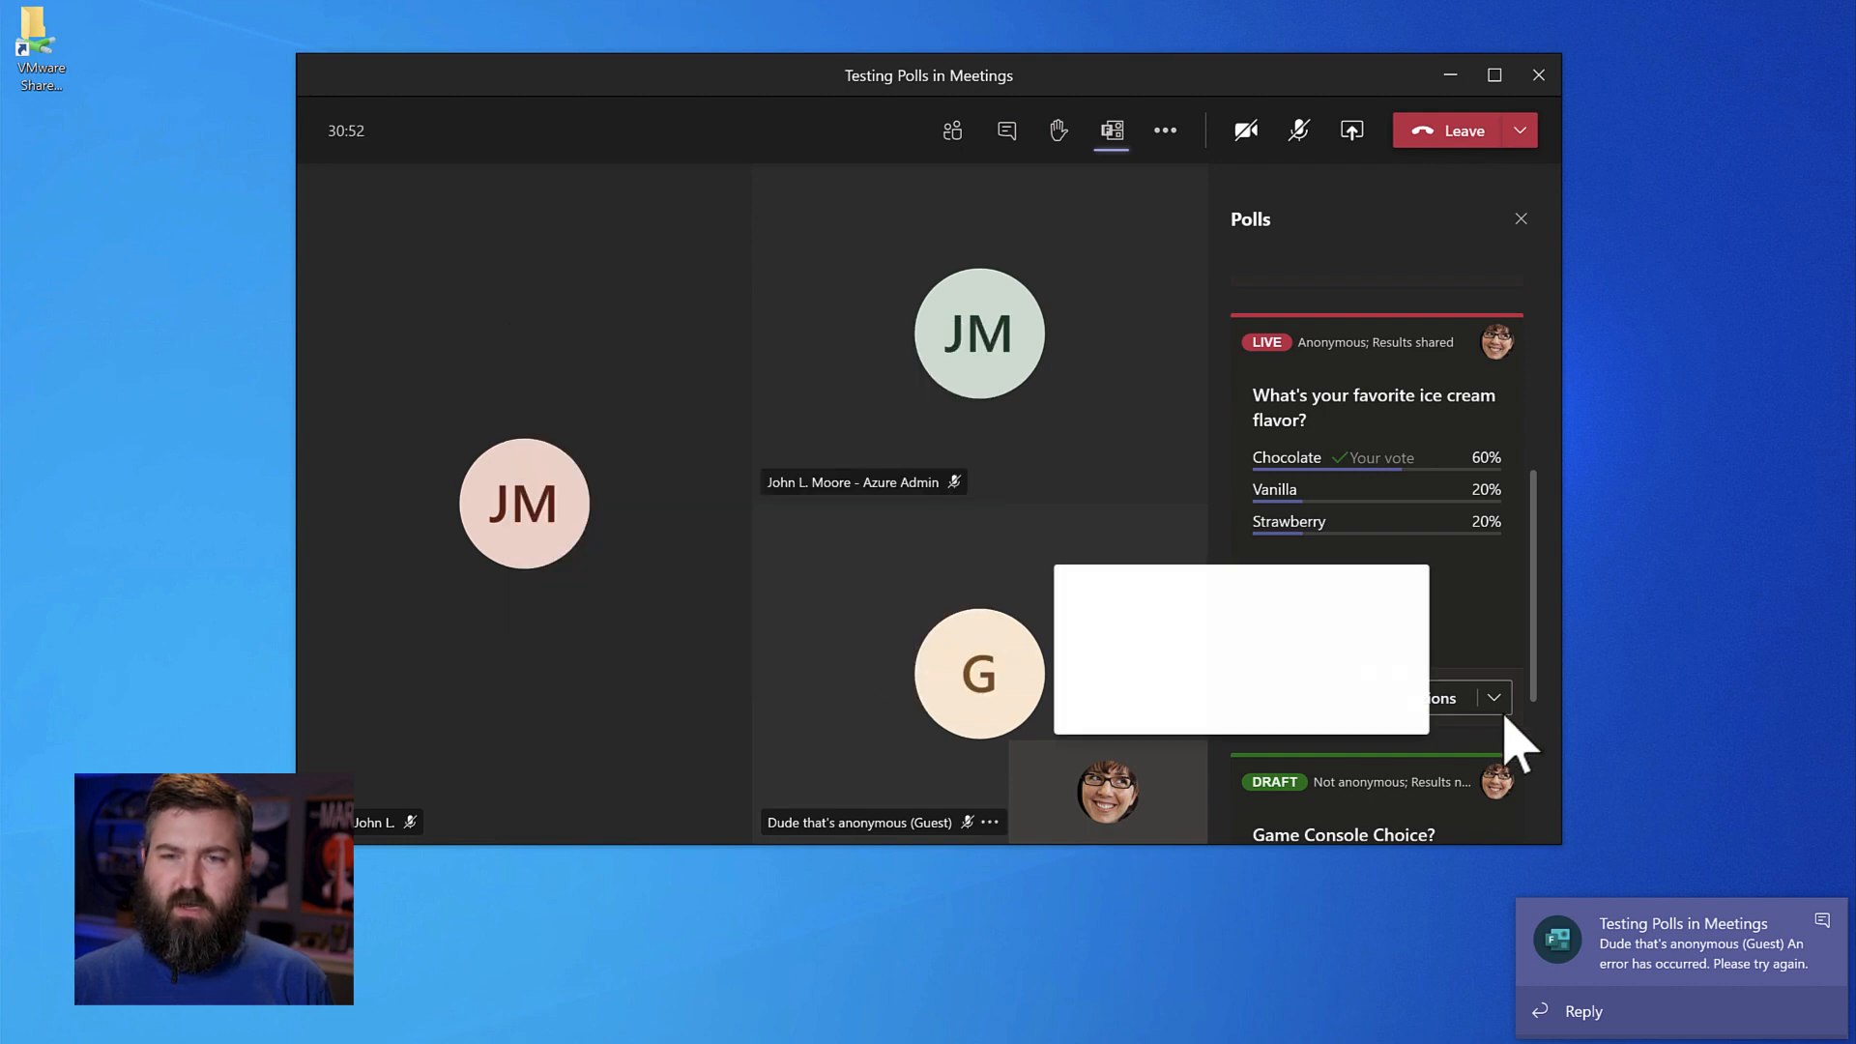
left_click(1480, 703)
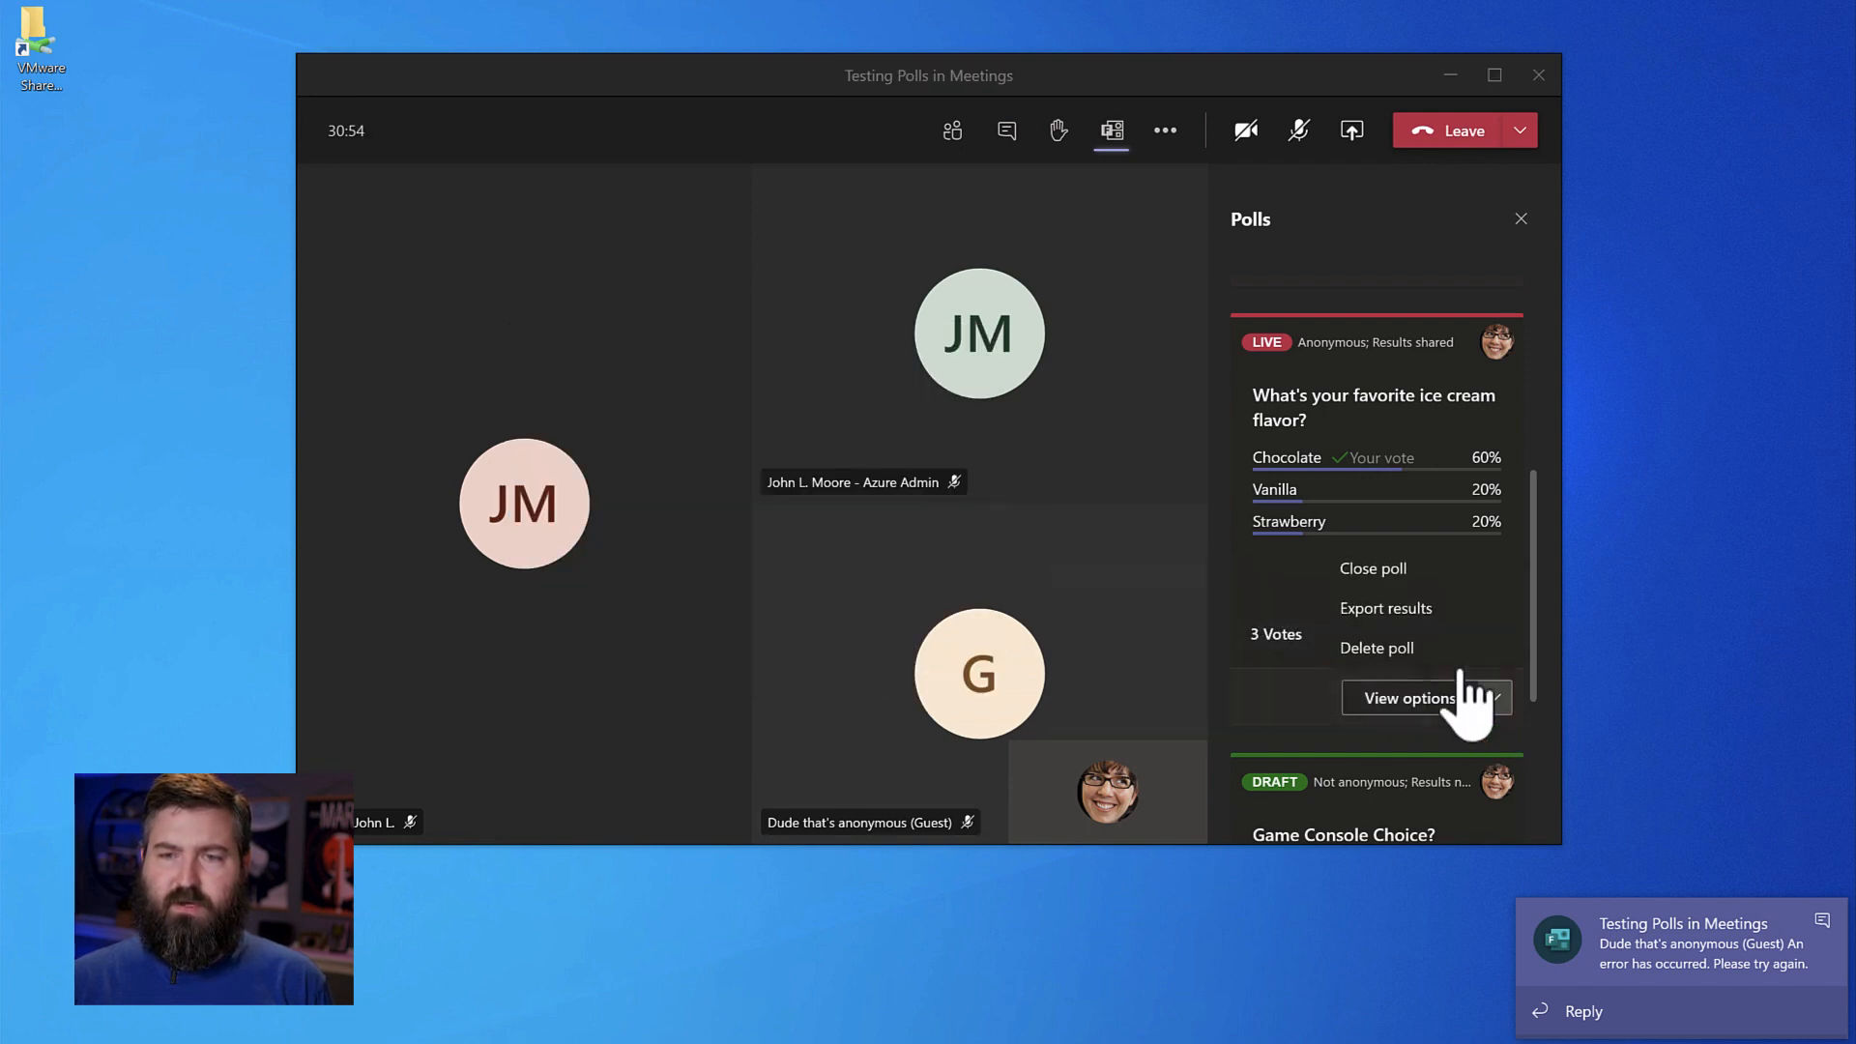
left_click(1392, 568)
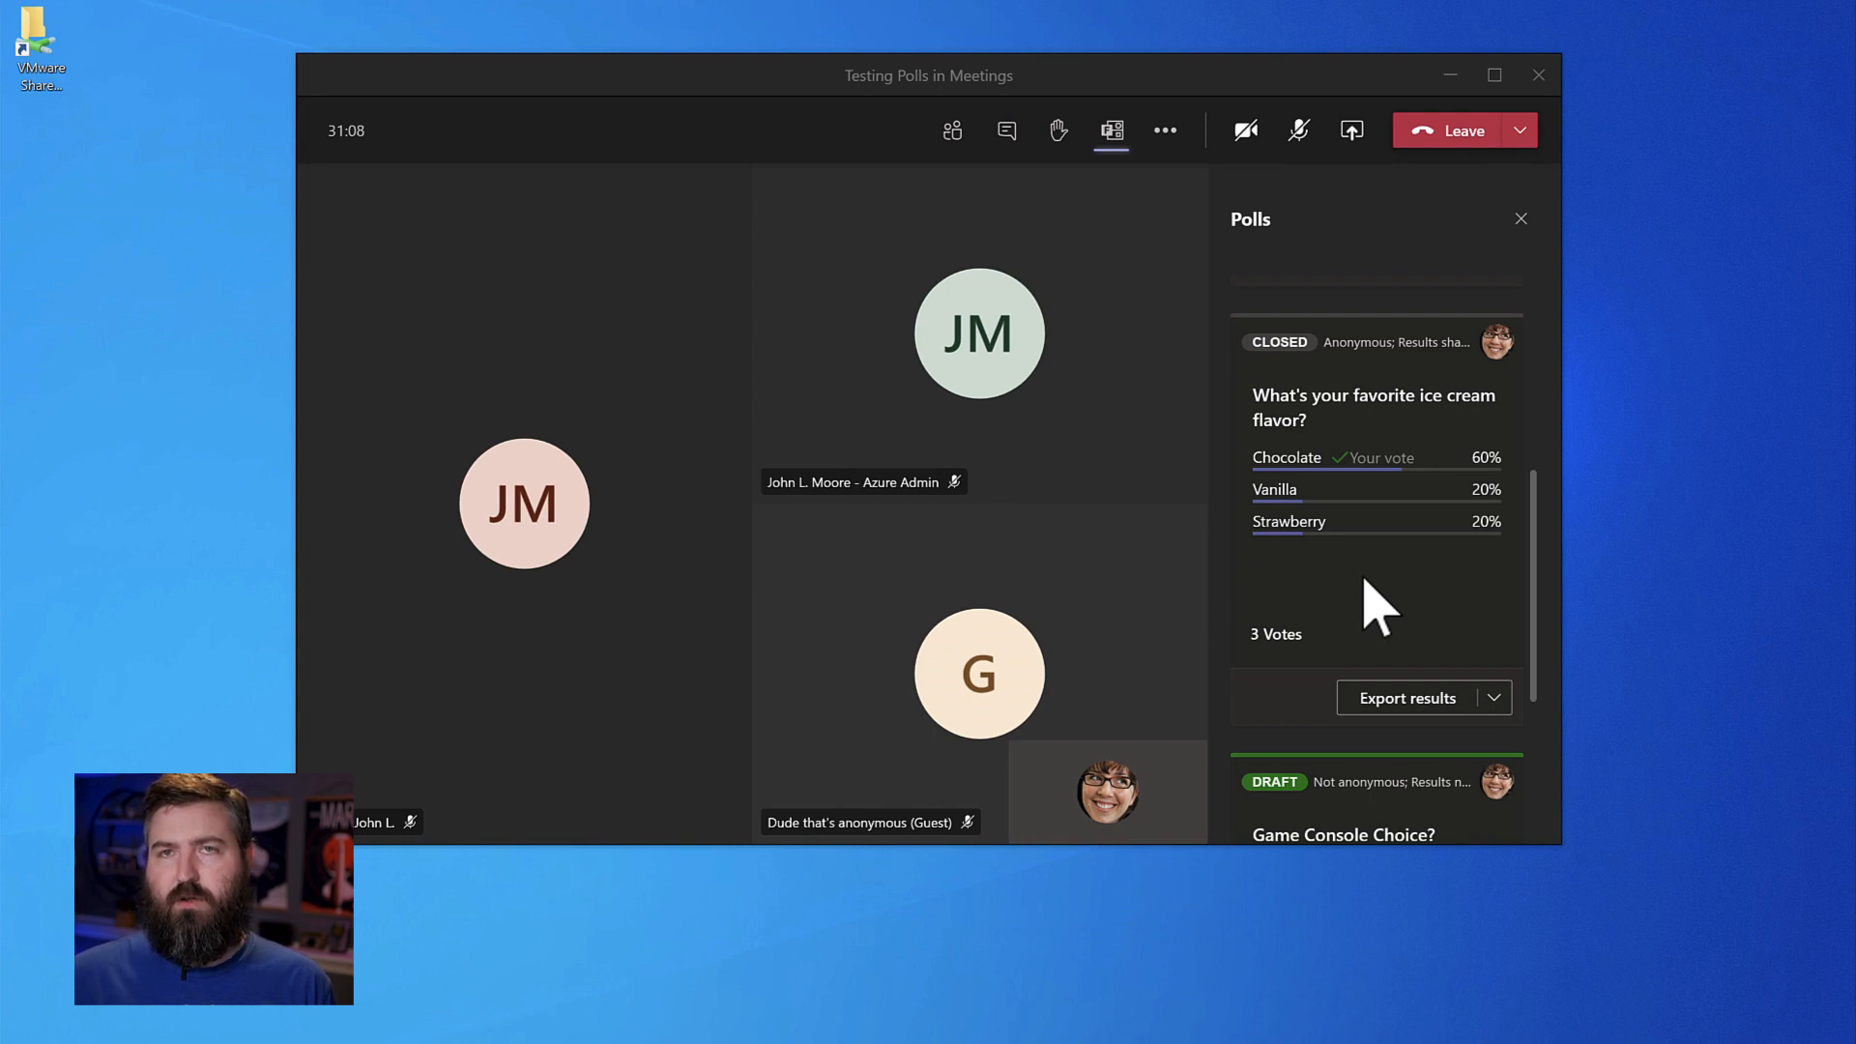
left_click(1493, 699)
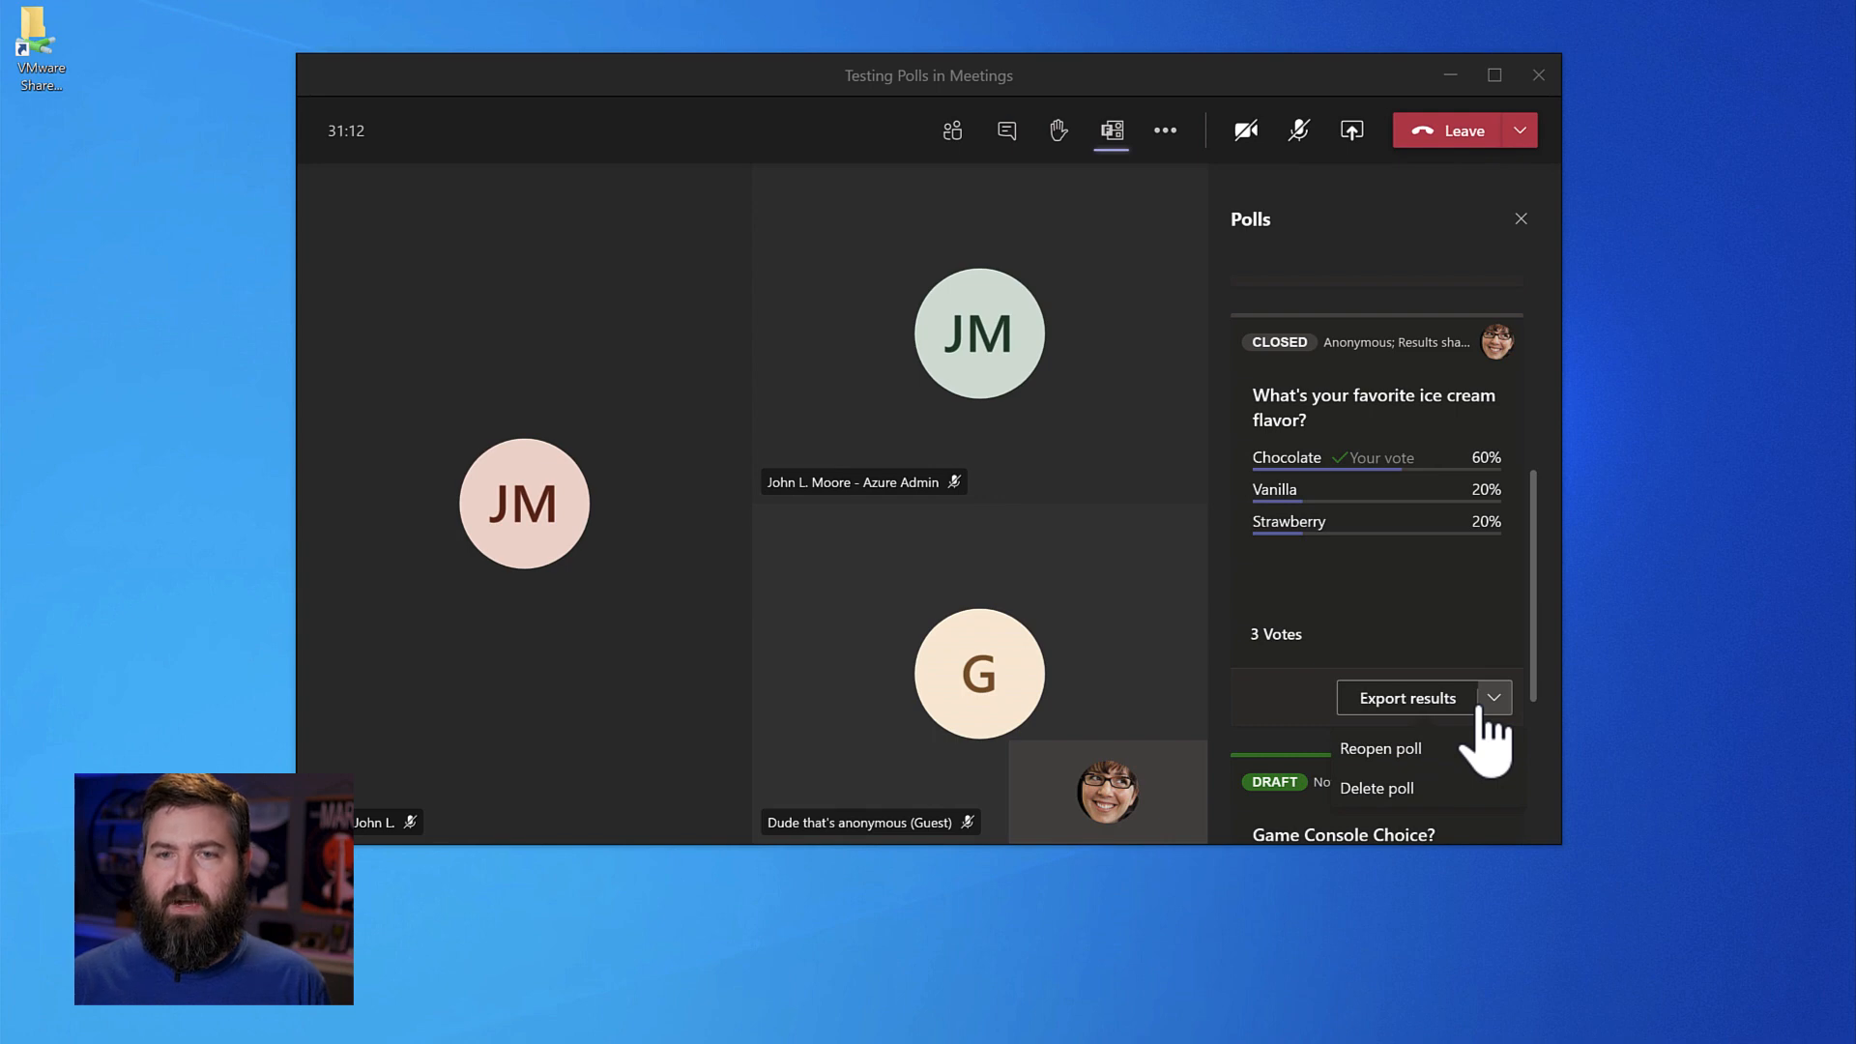
left_click(1356, 754)
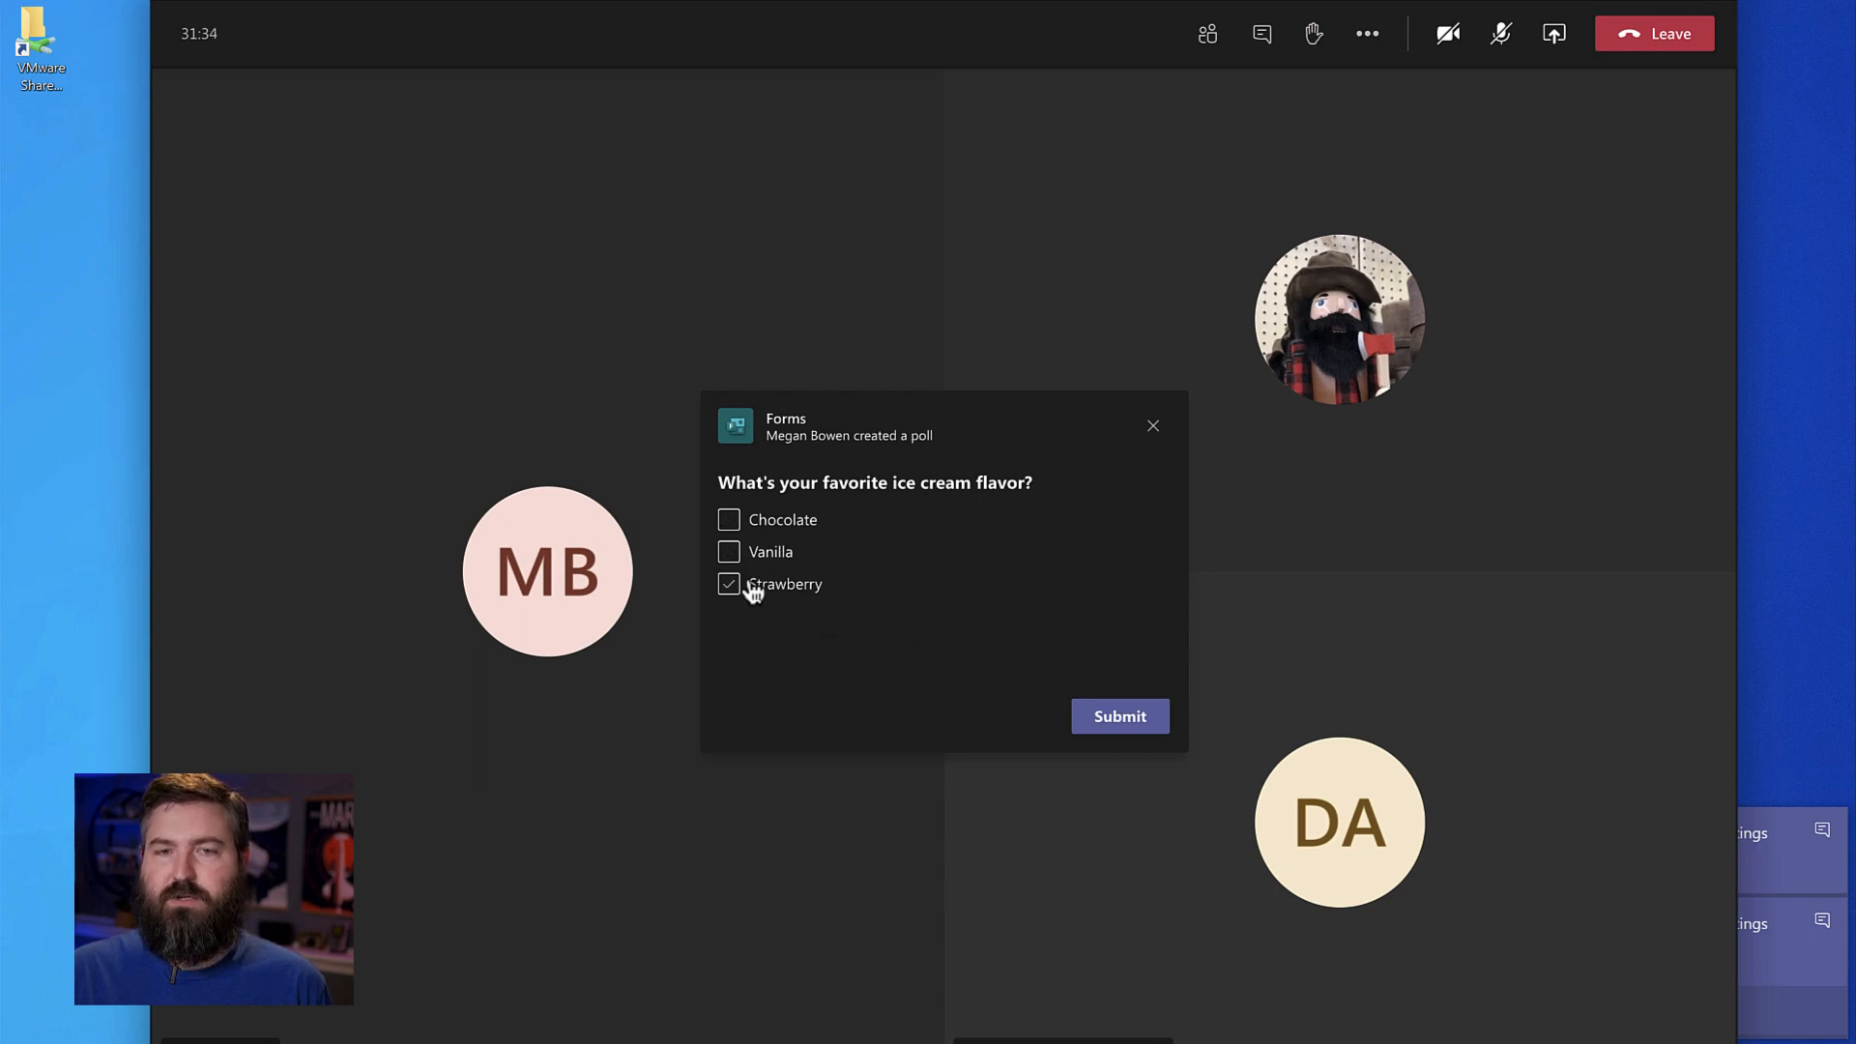
- Submit only Chocolate as the attendee's vote in the reopened ice cream flavor poll and dismiss the results
left_click(728, 522)
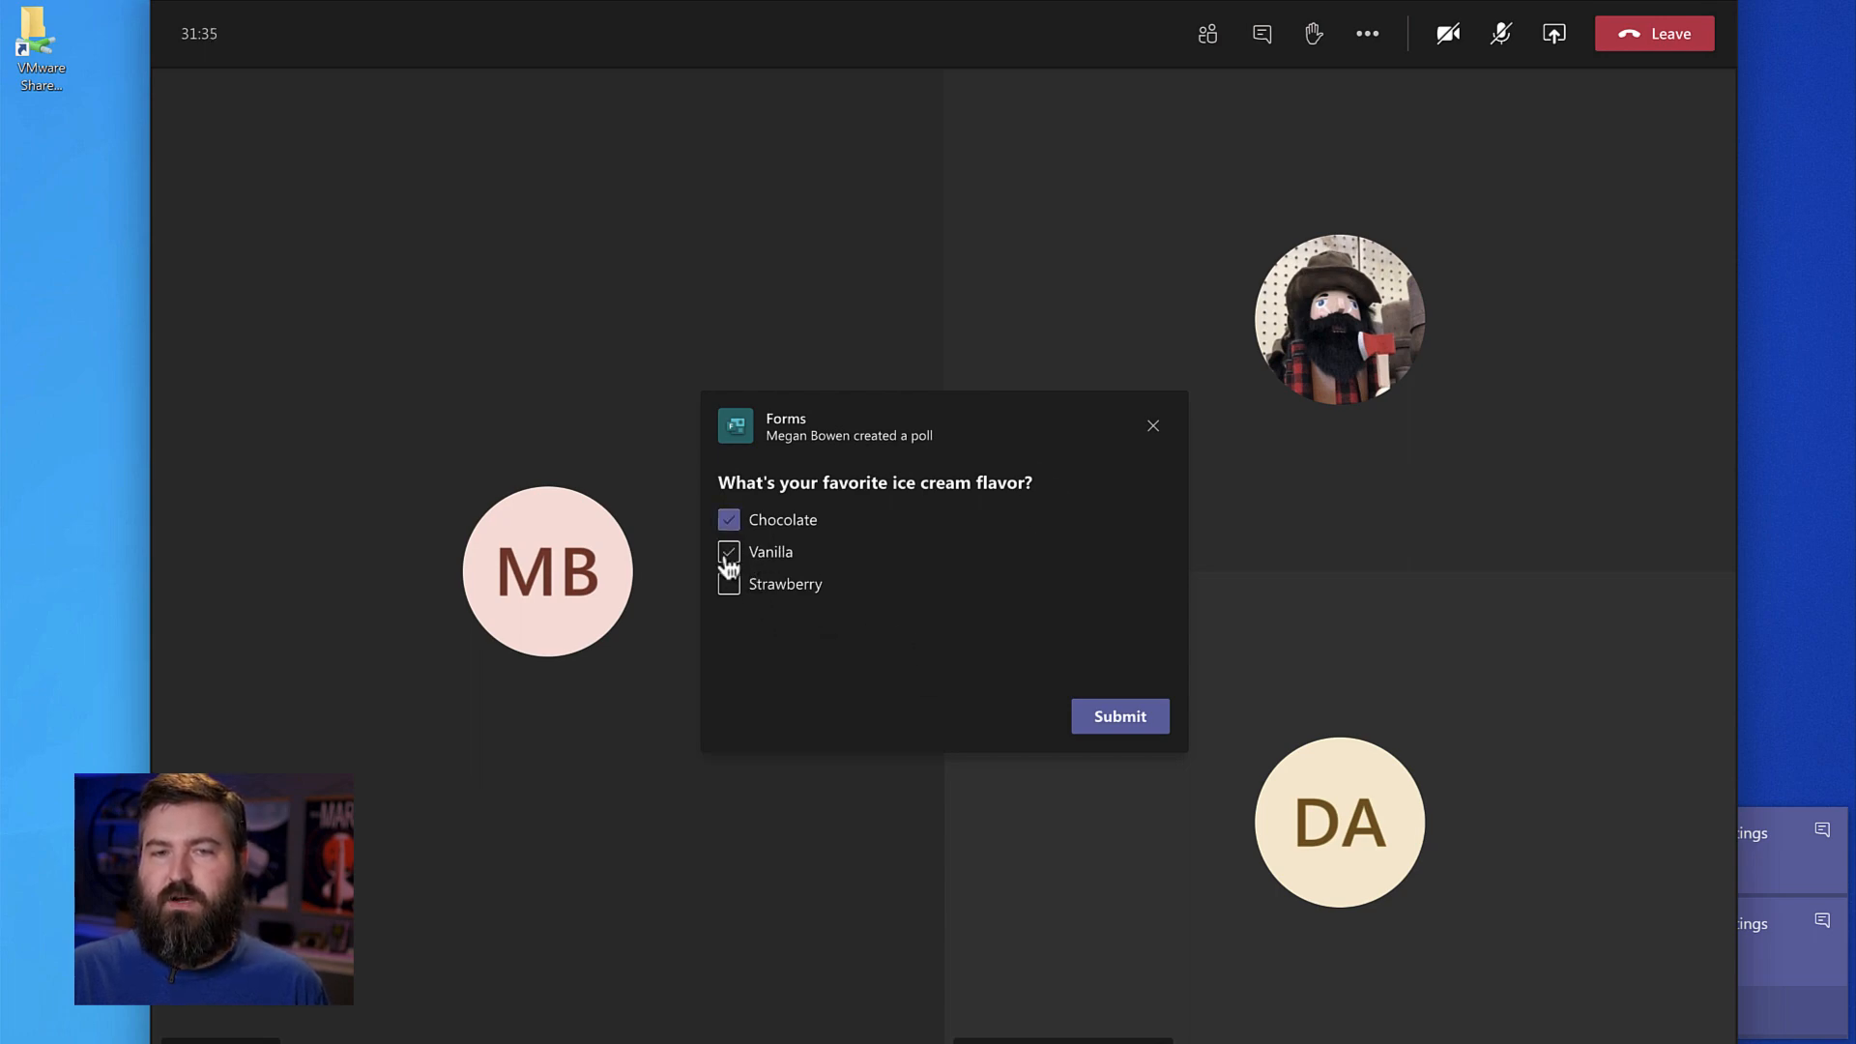
left_click(1126, 716)
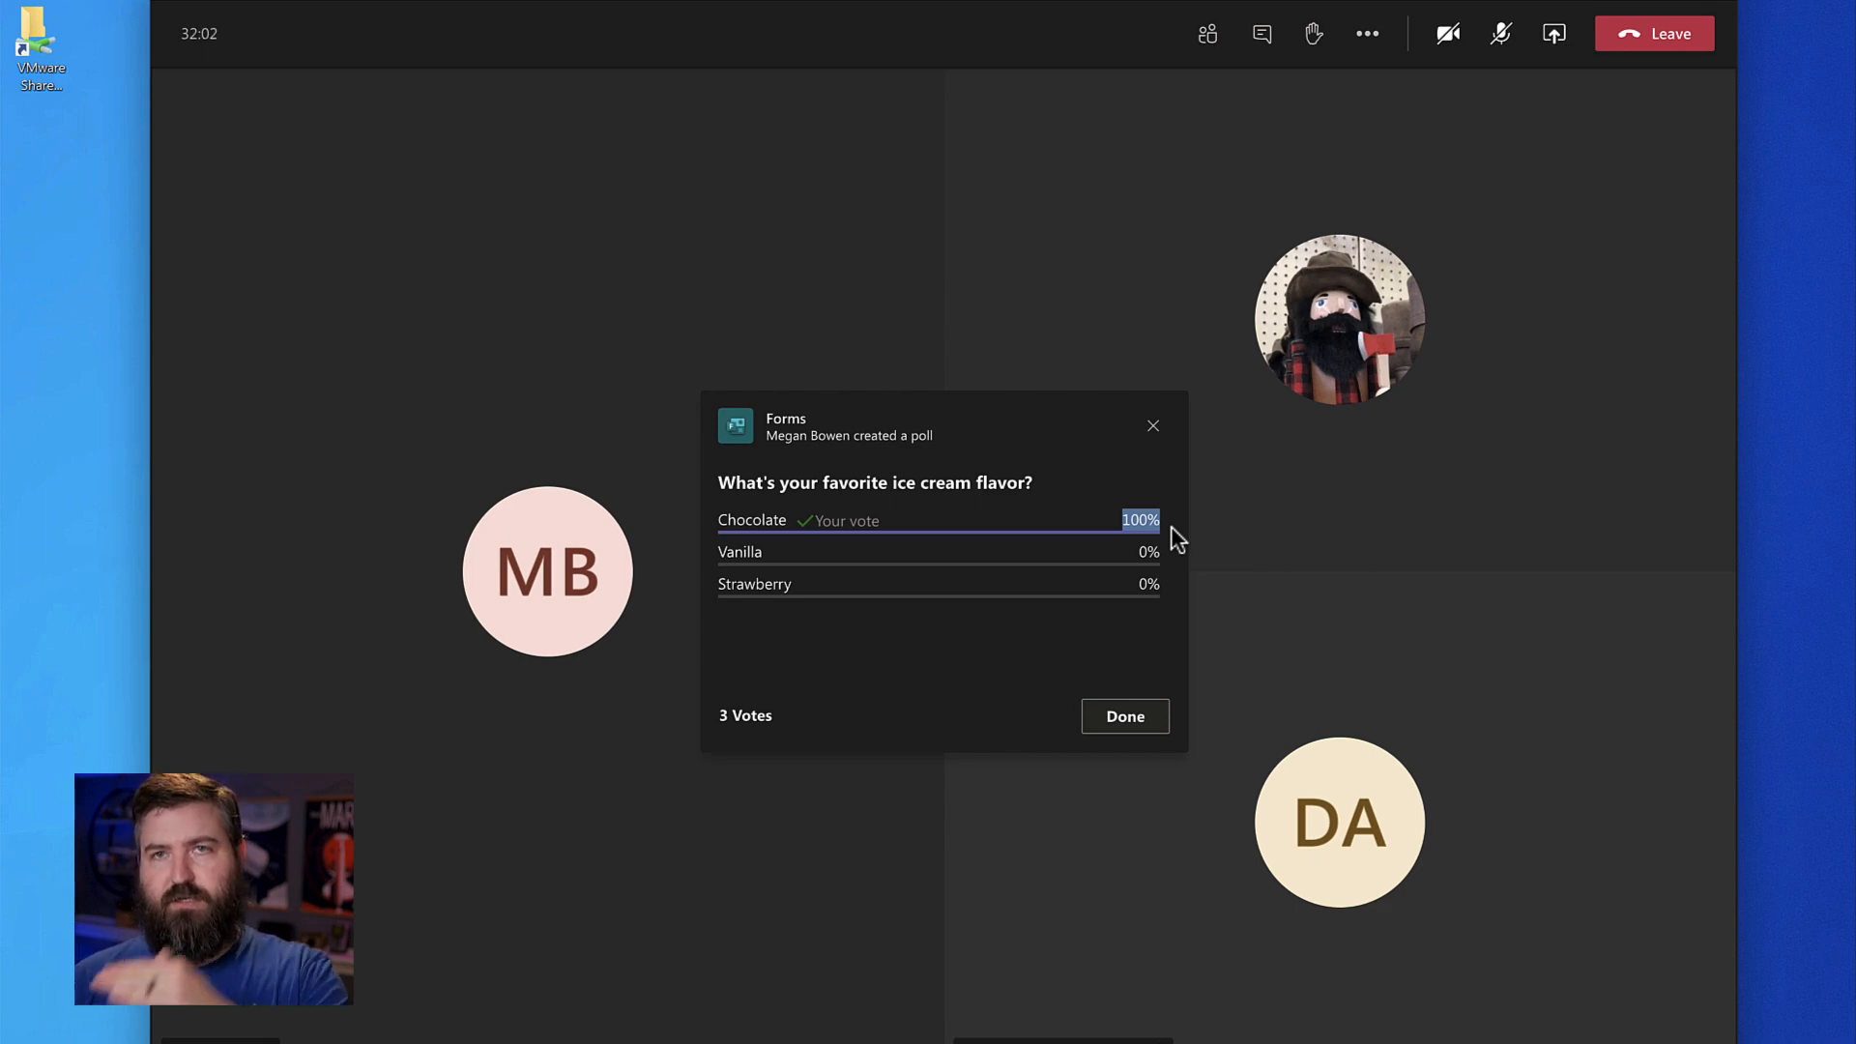
left_click(1090, 730)
- As organizer, close the reopened ice cream flavor poll and choose Xbox Series X/S in the "Game Console Choice?" poll
left_click_drag(541, 0, 677, 0)
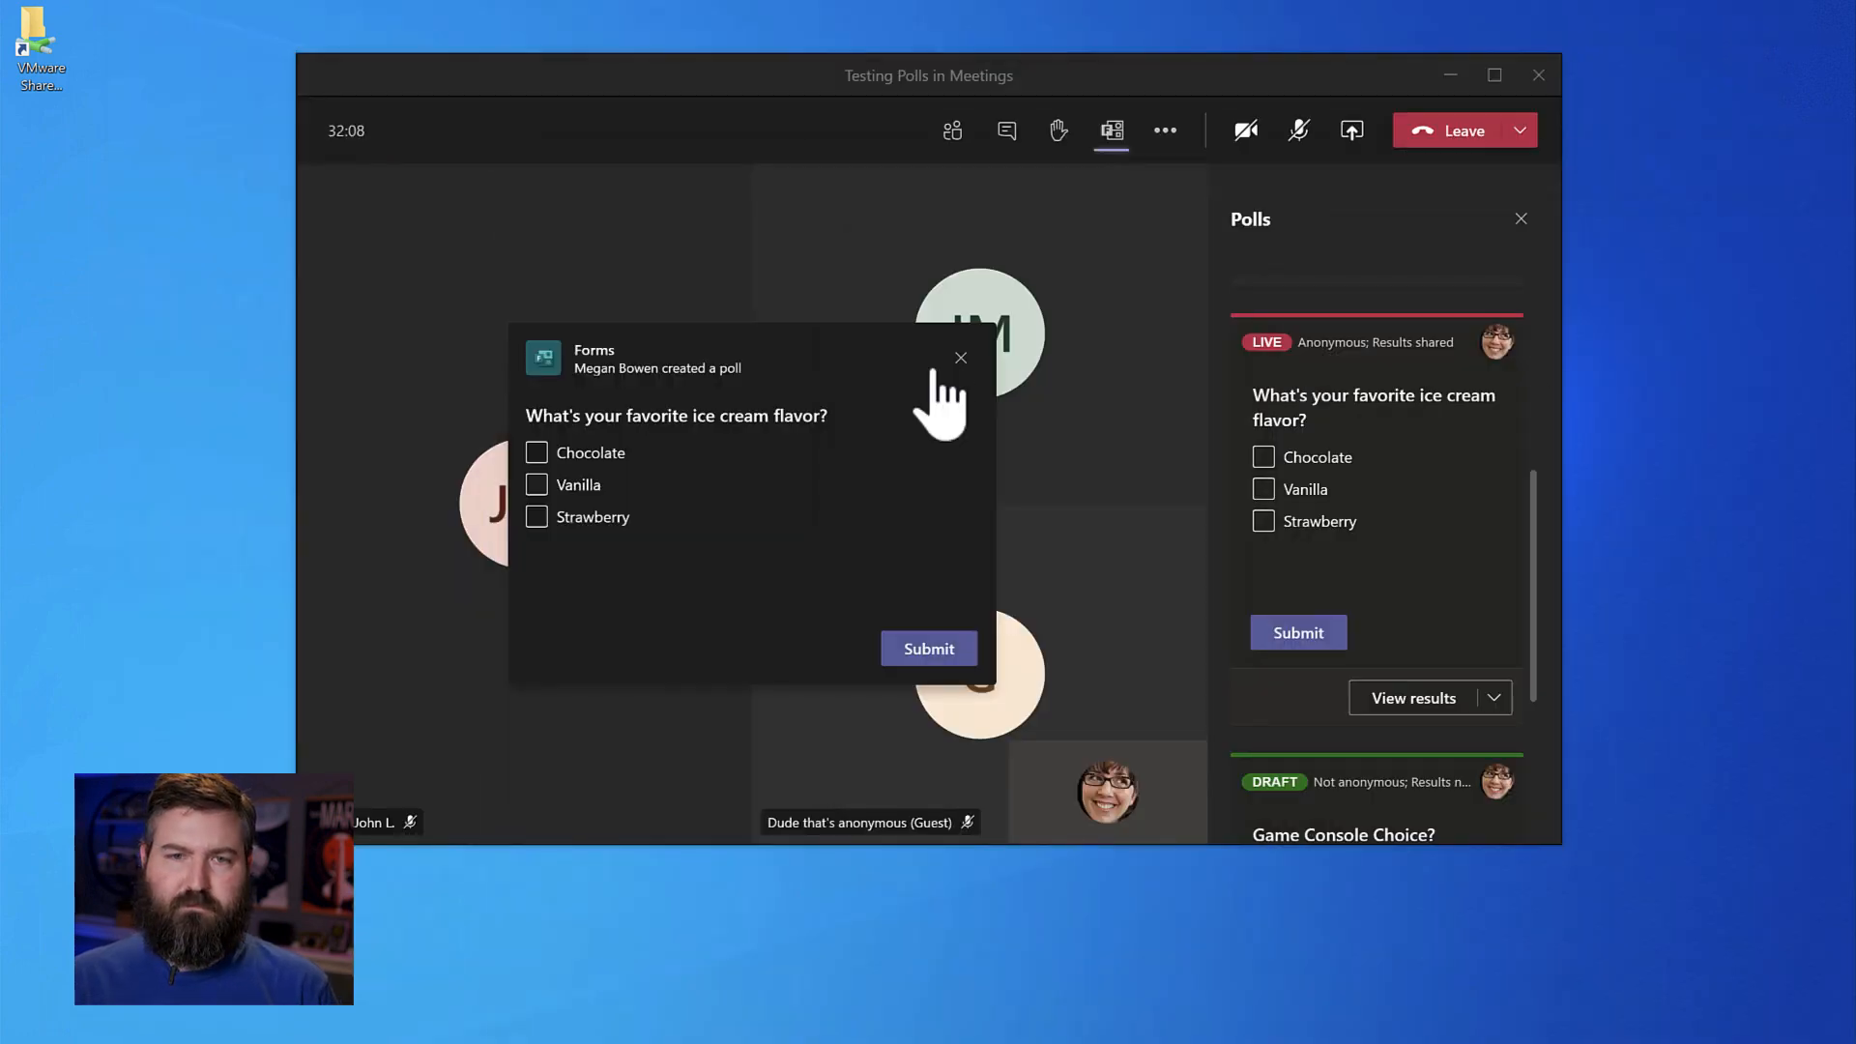
left_click(960, 358)
scroll(1465, 607, "down", 1)
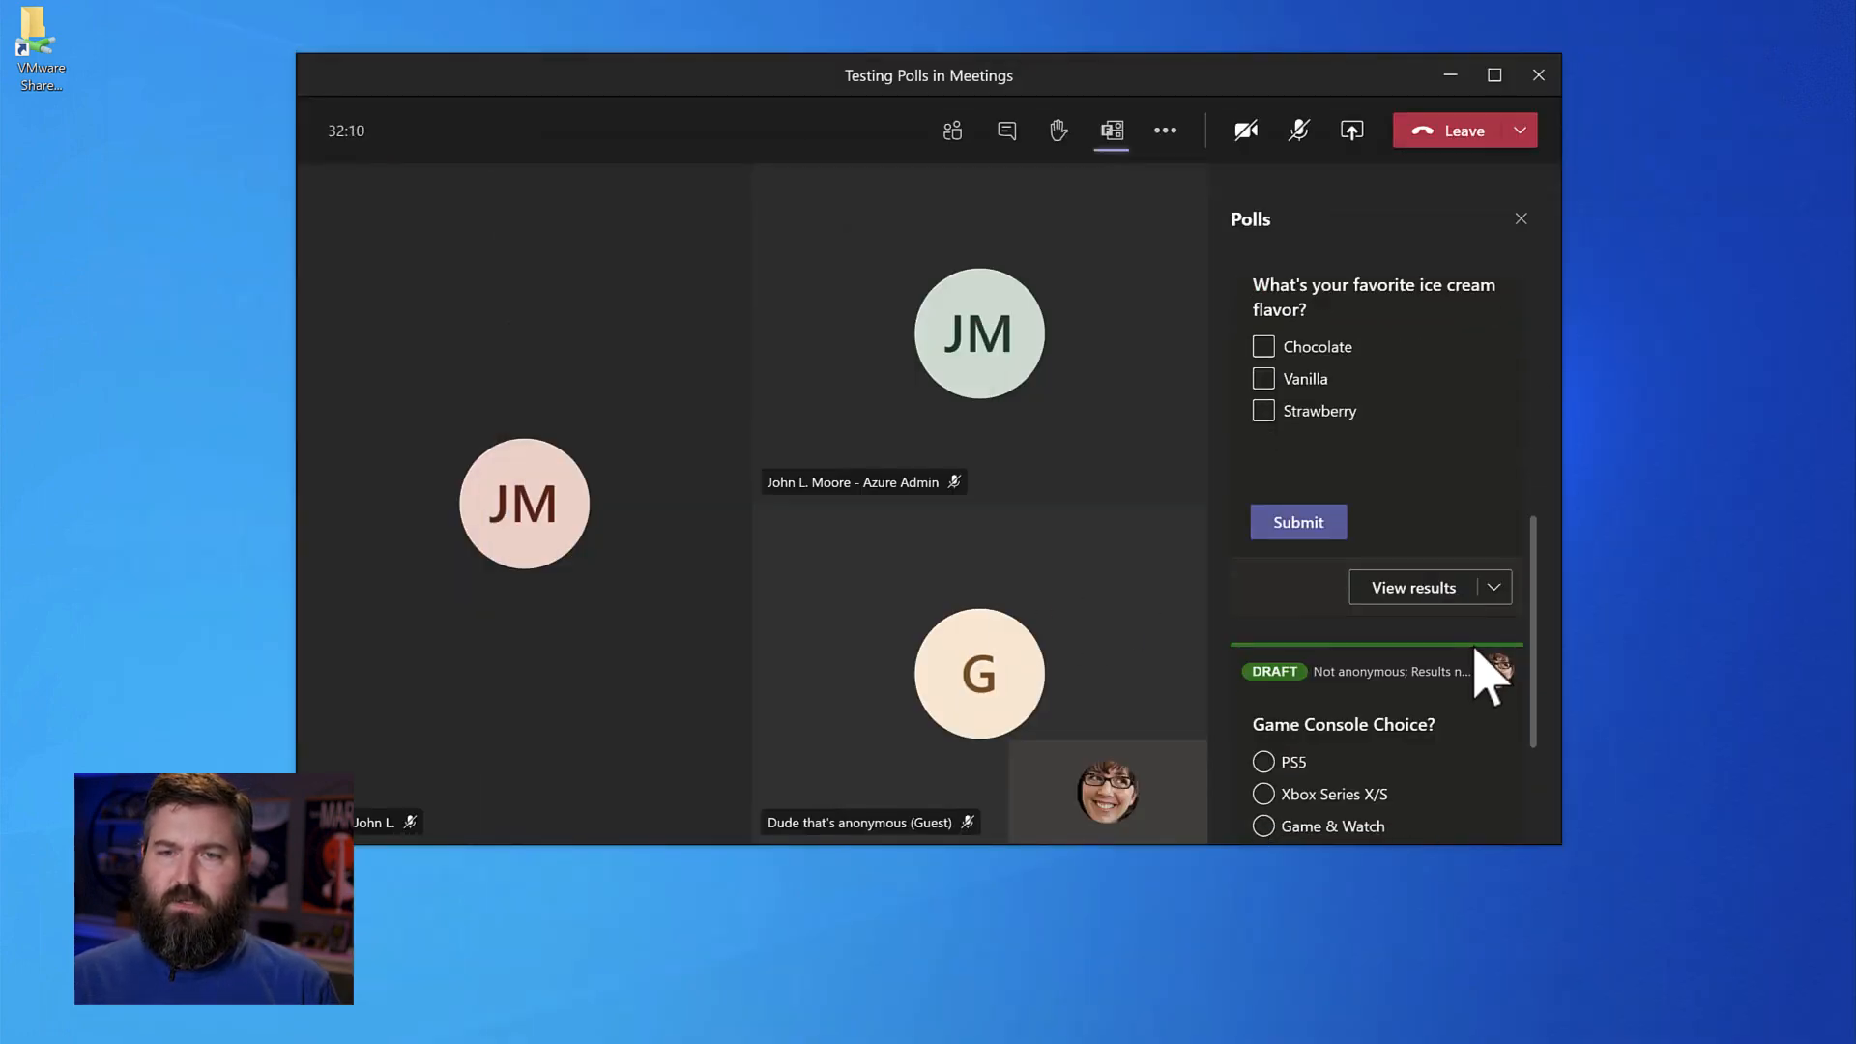
left_click(1494, 587)
left_click(1339, 793)
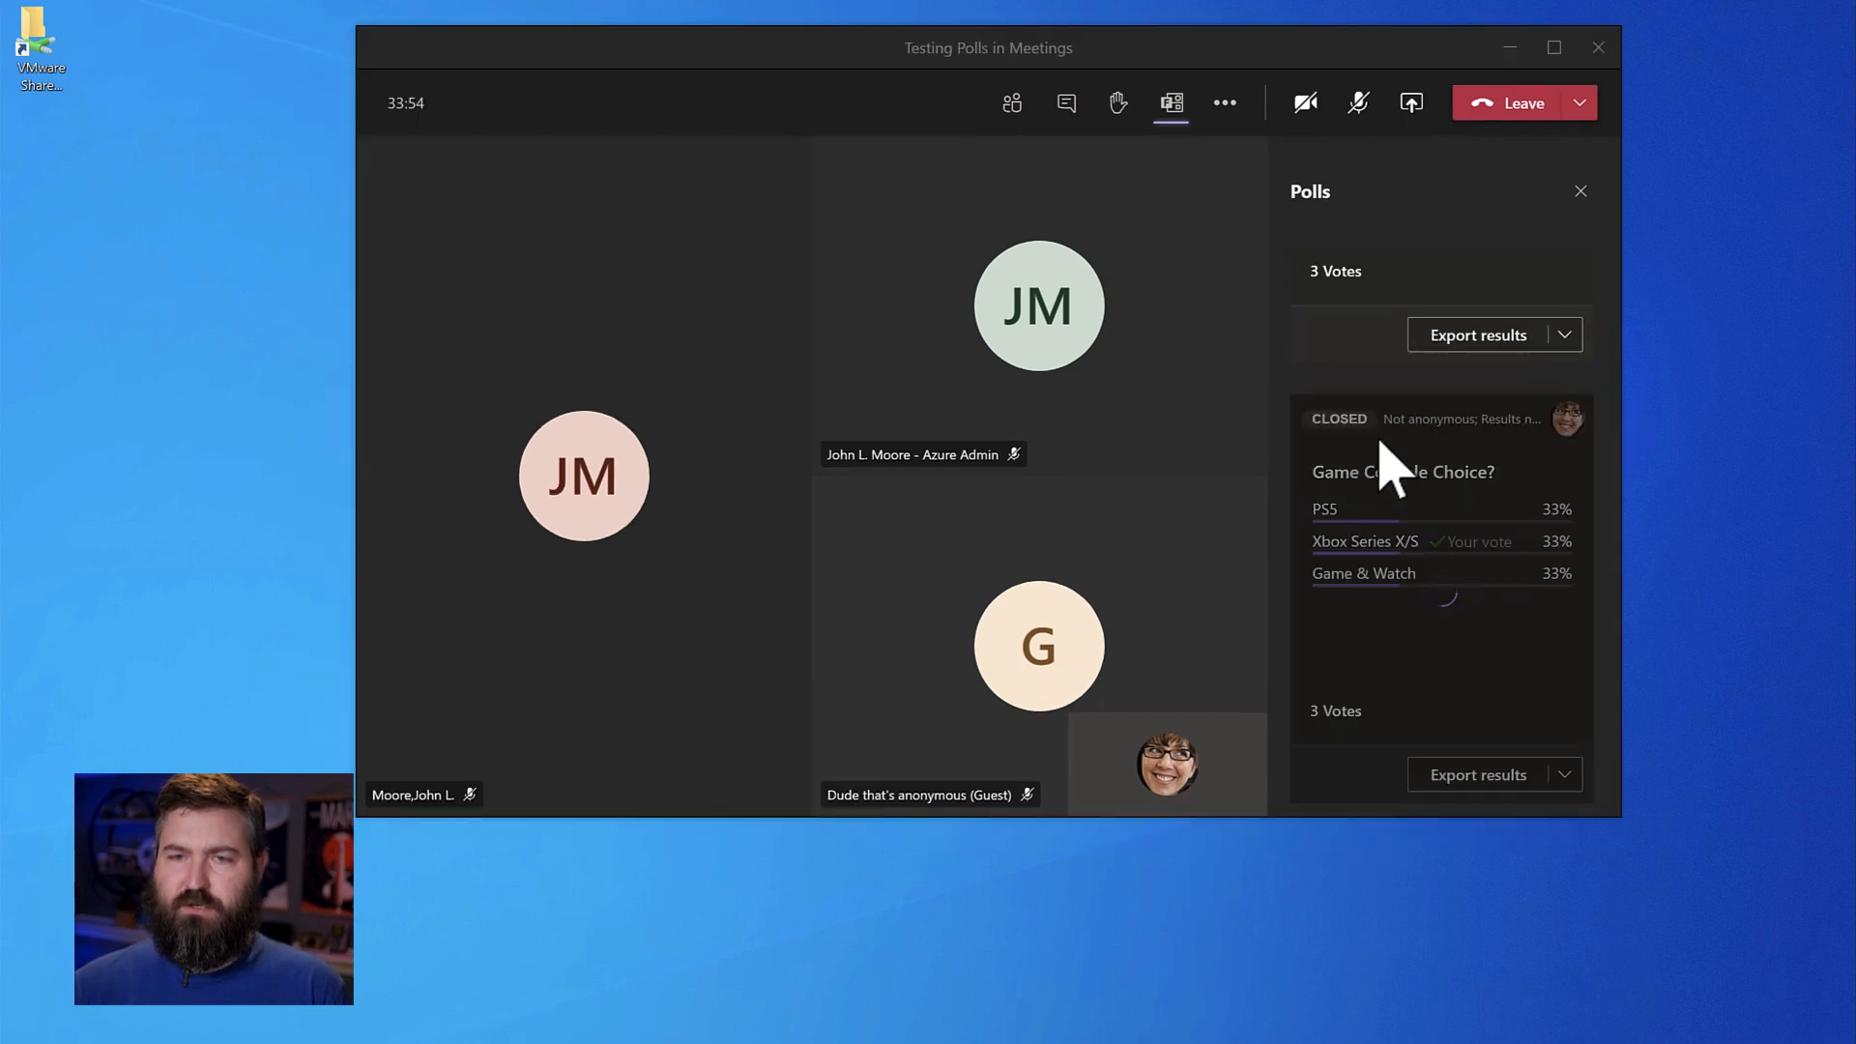
- Export the closed ice cream flavor poll's results and open the downloaded "What's your favorite ice cream flavor_(1-3)" workbook
scroll(1470, 394, "up", 3)
scroll(1353, 561, "up", 1)
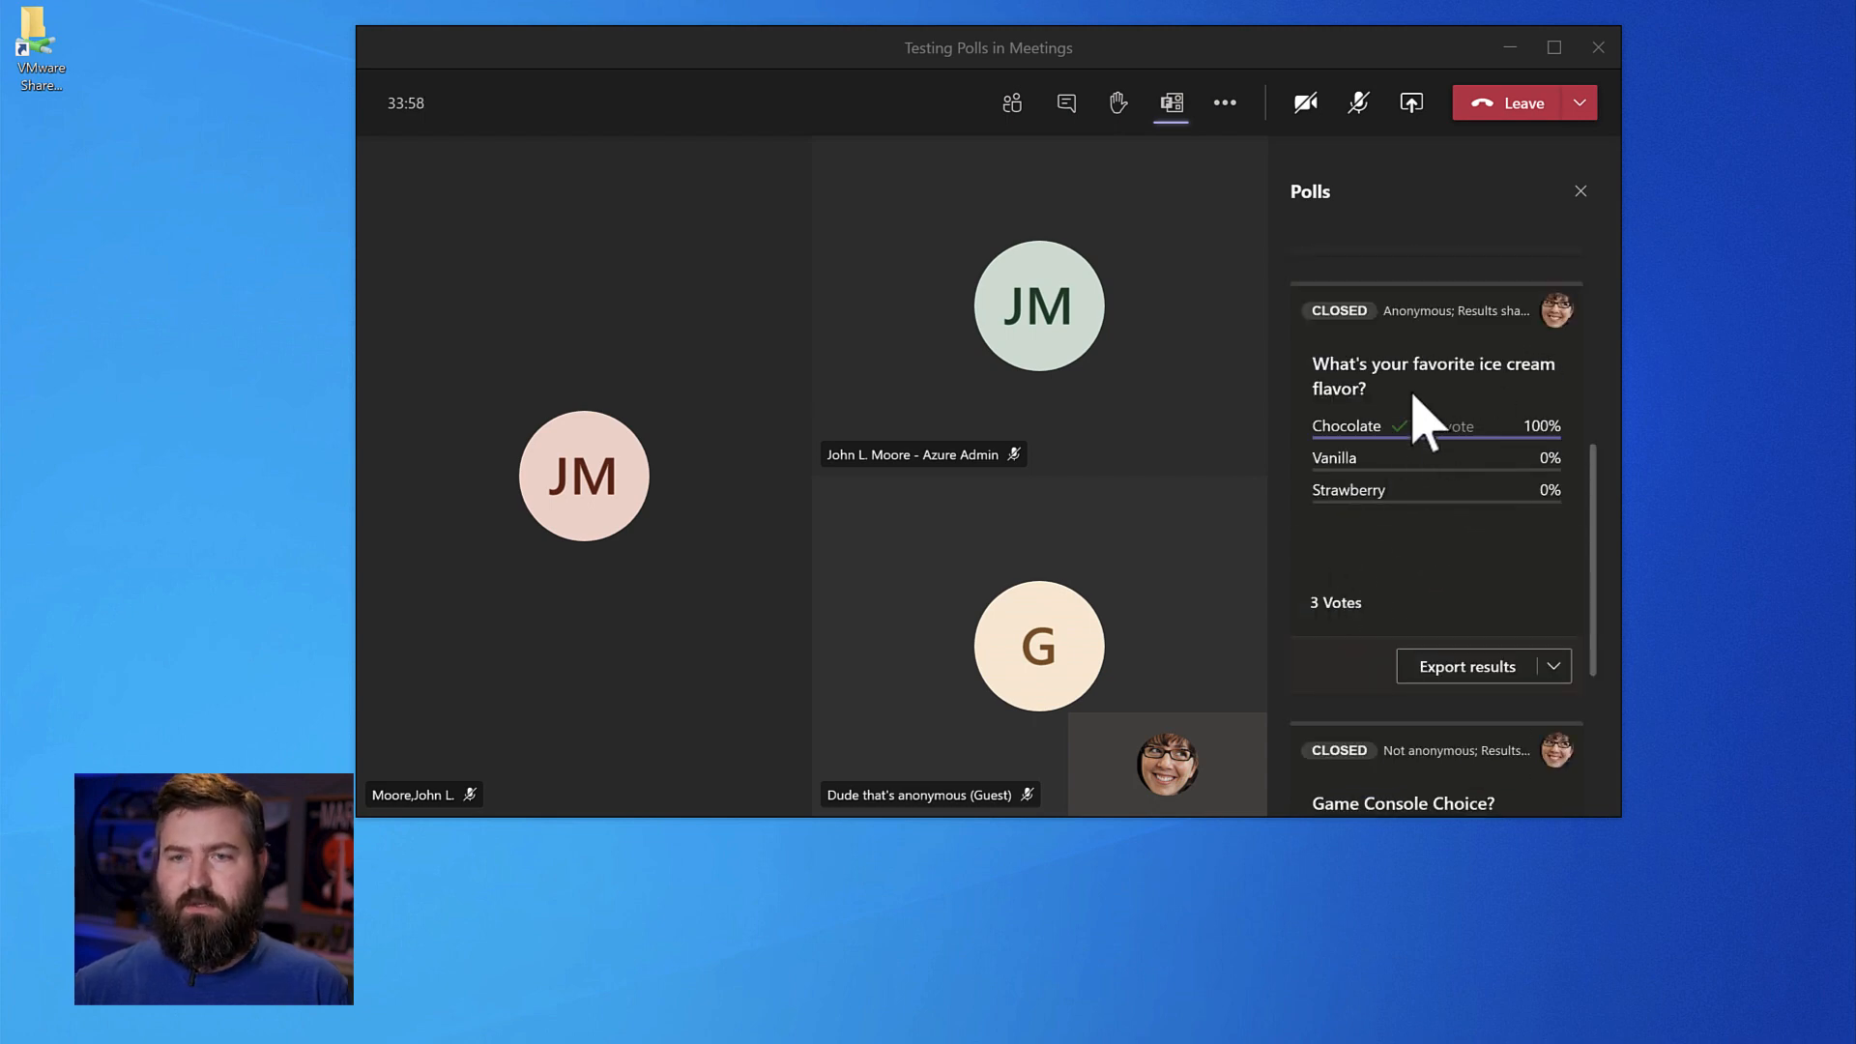
left_click(1424, 669)
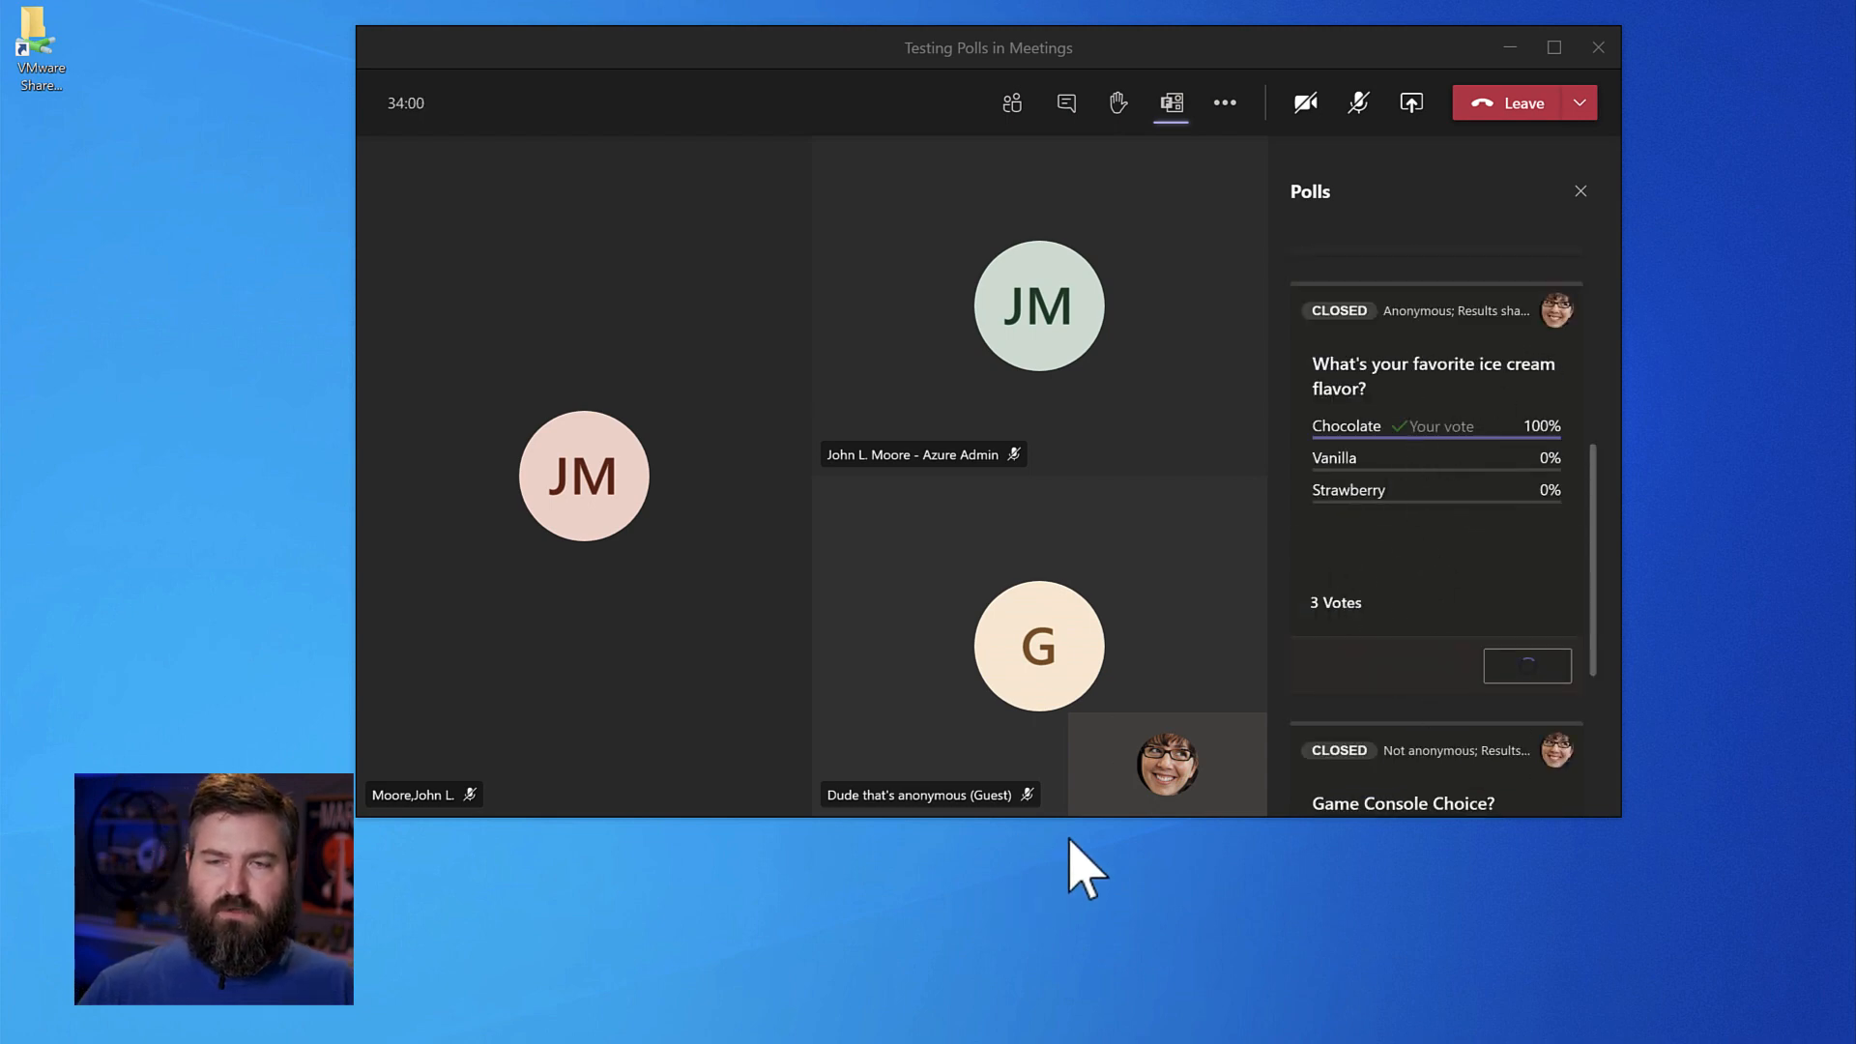
left_click_drag(1389, 331, 1367, 497)
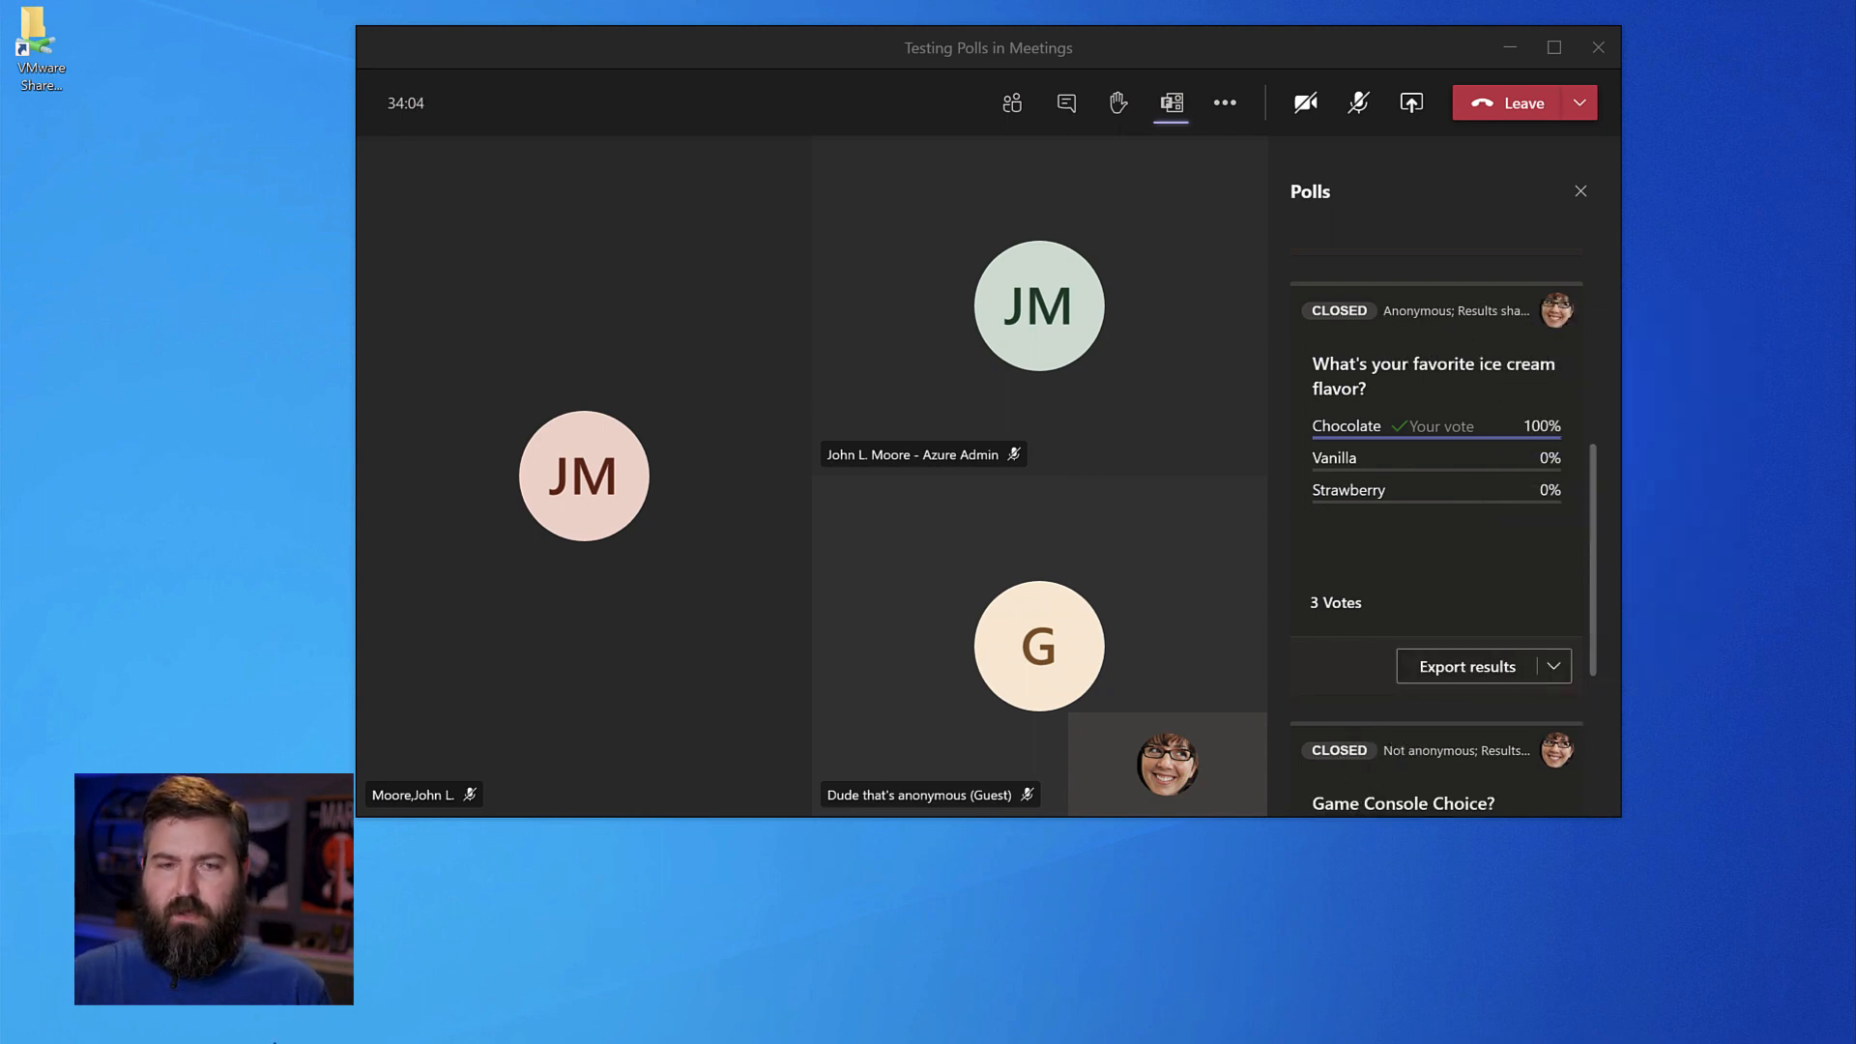
left_click(290, 1040)
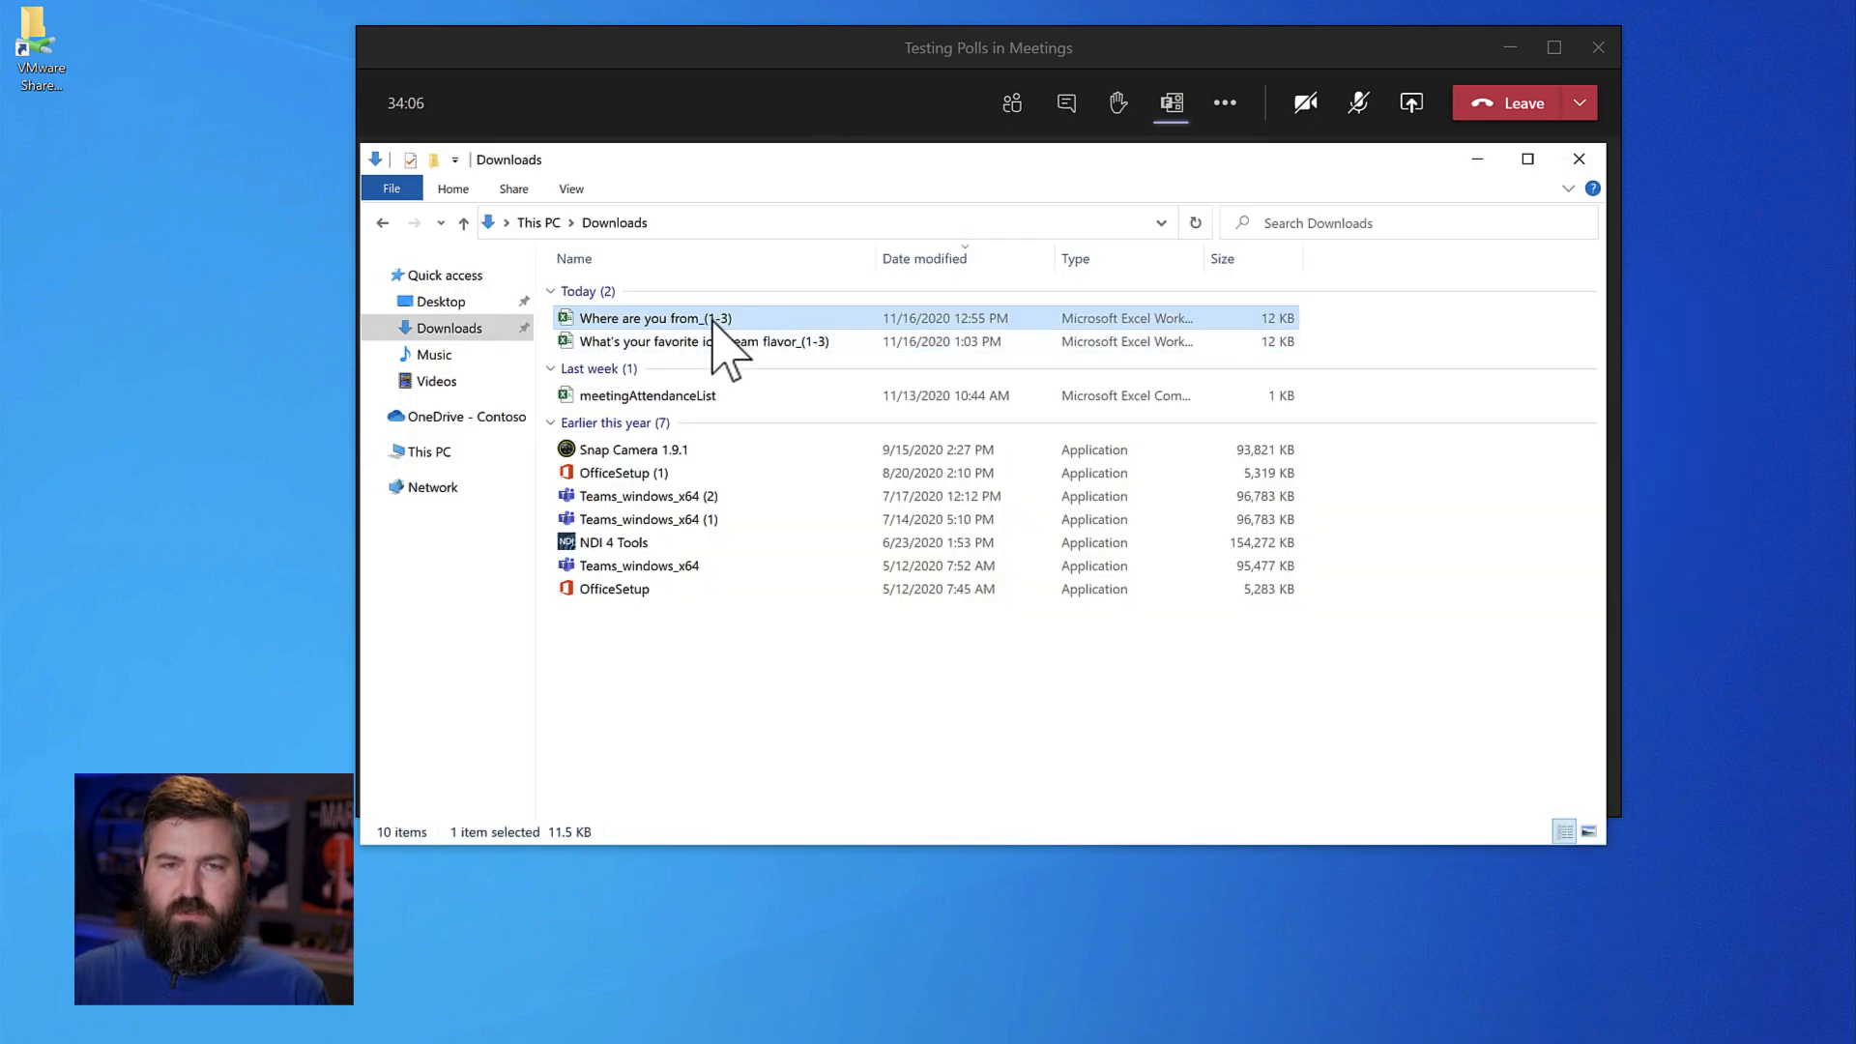
left_click(685, 342)
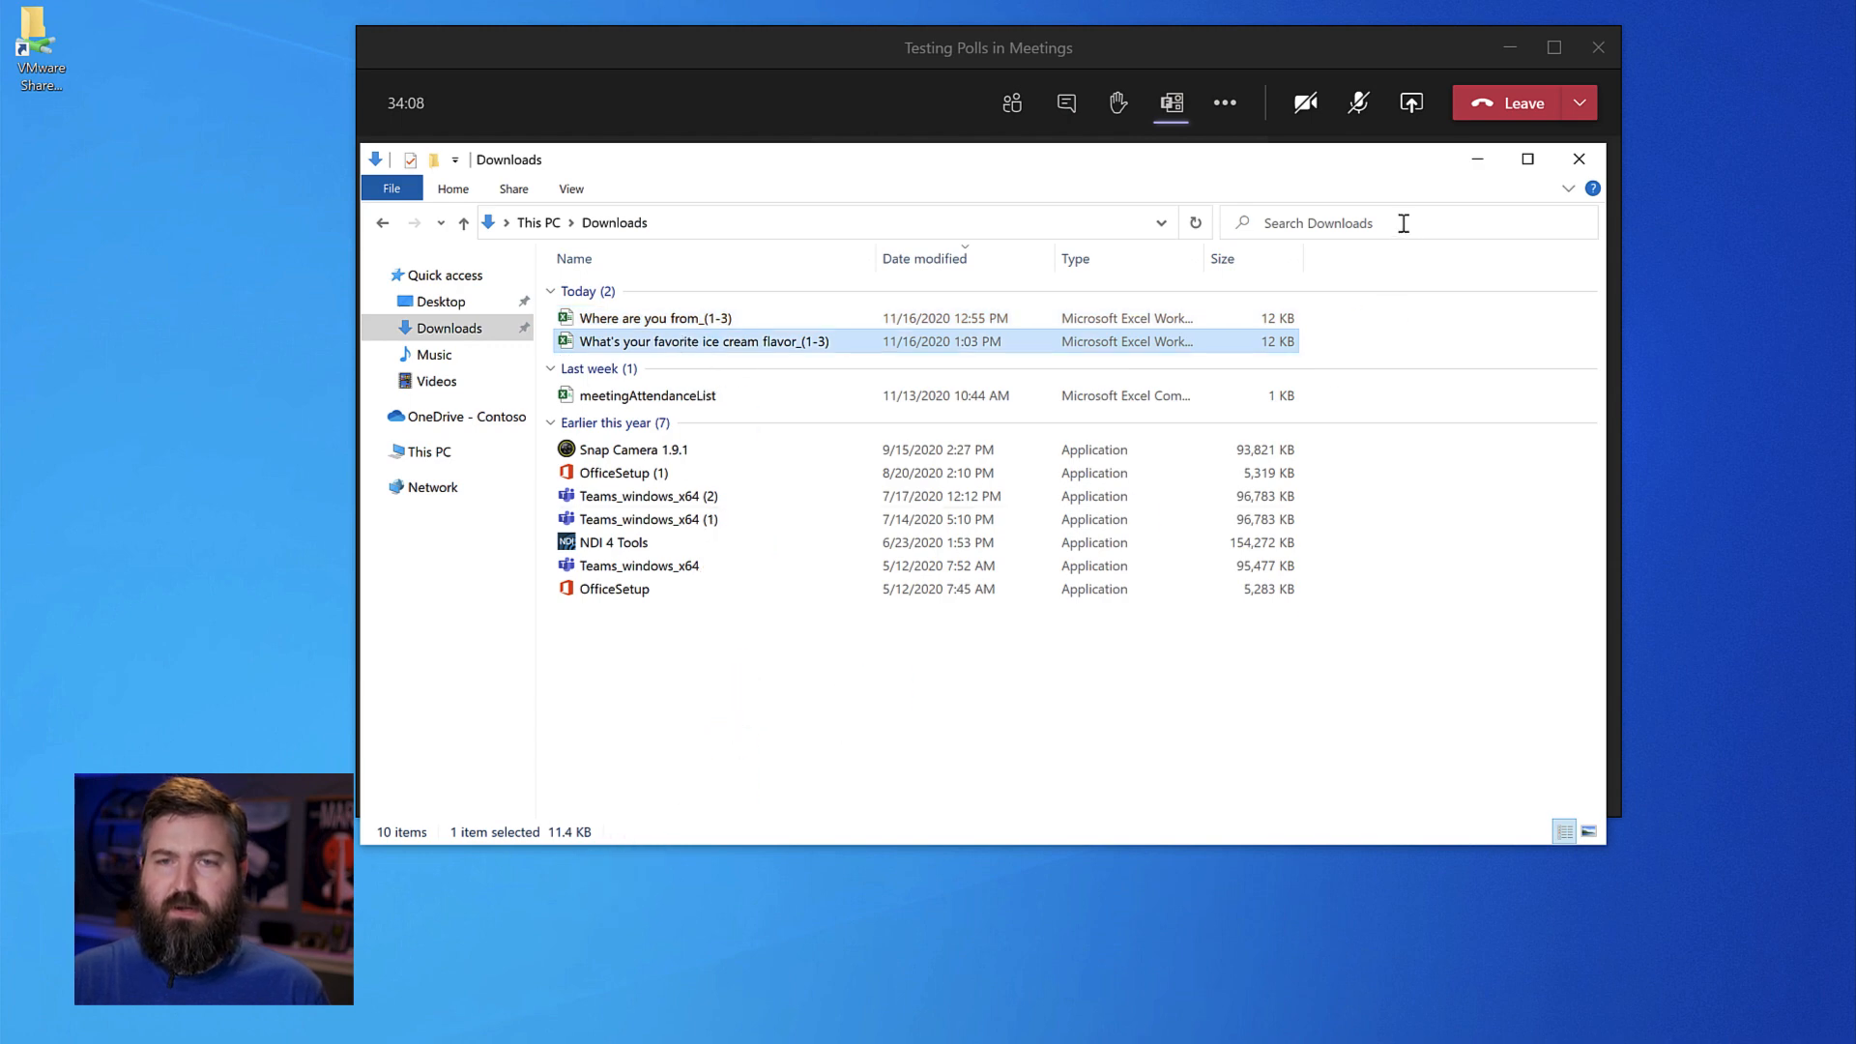
left_click(1477, 159)
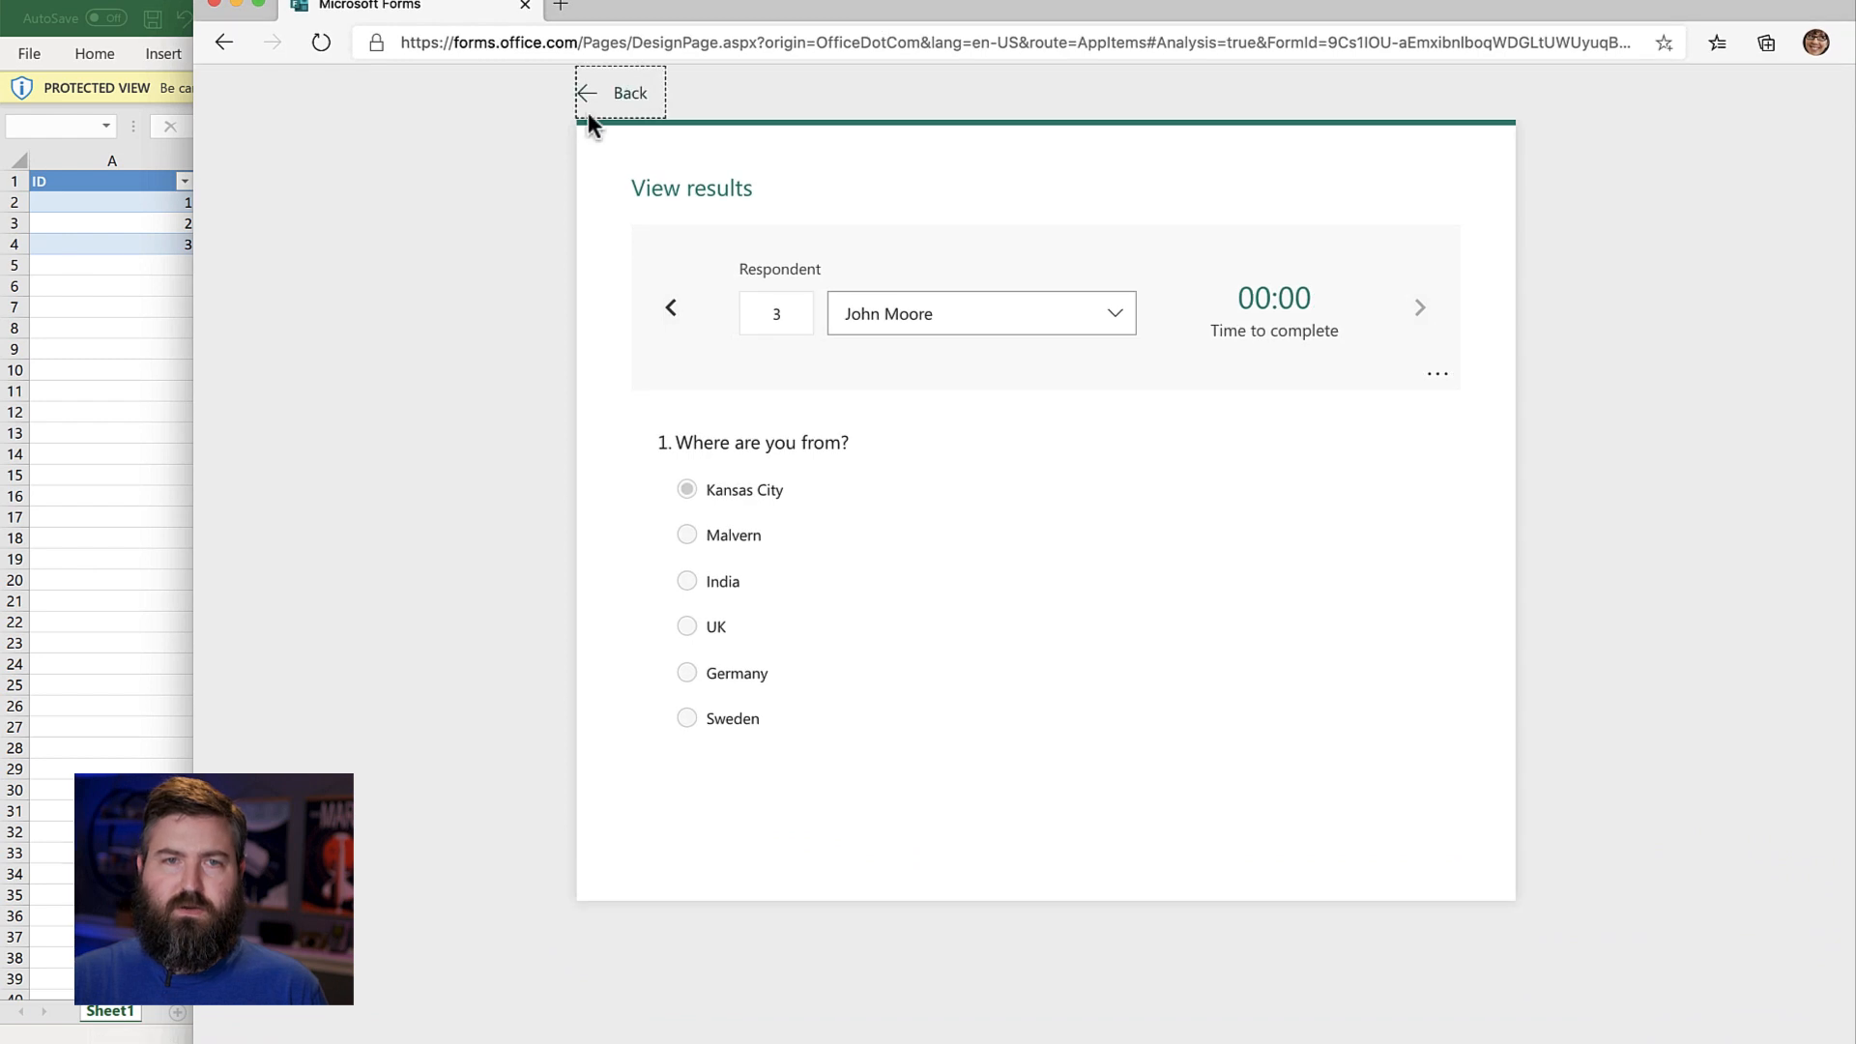
- In Microsoft Forms, return to all forms, open the 3-response "What's your favorite ice cream flavor?" poll and examine its individual responses
left_click(586, 92)
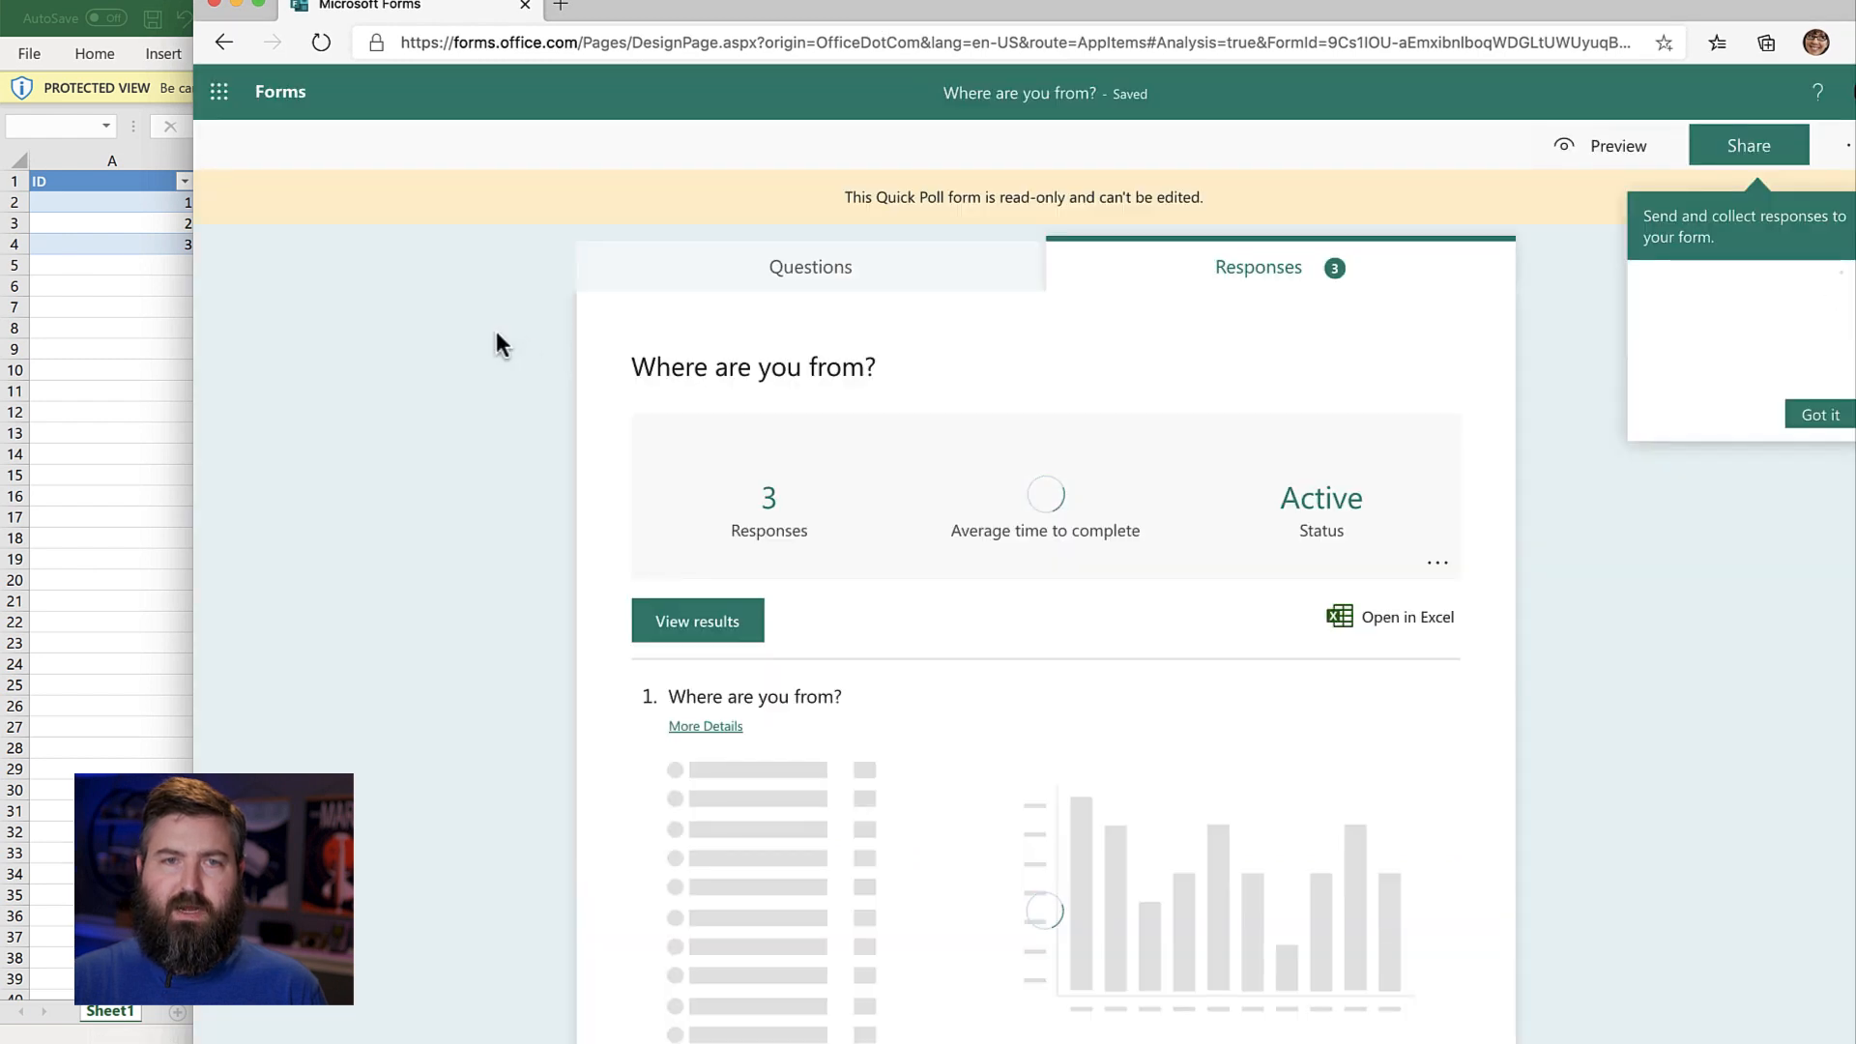
left_click(280, 93)
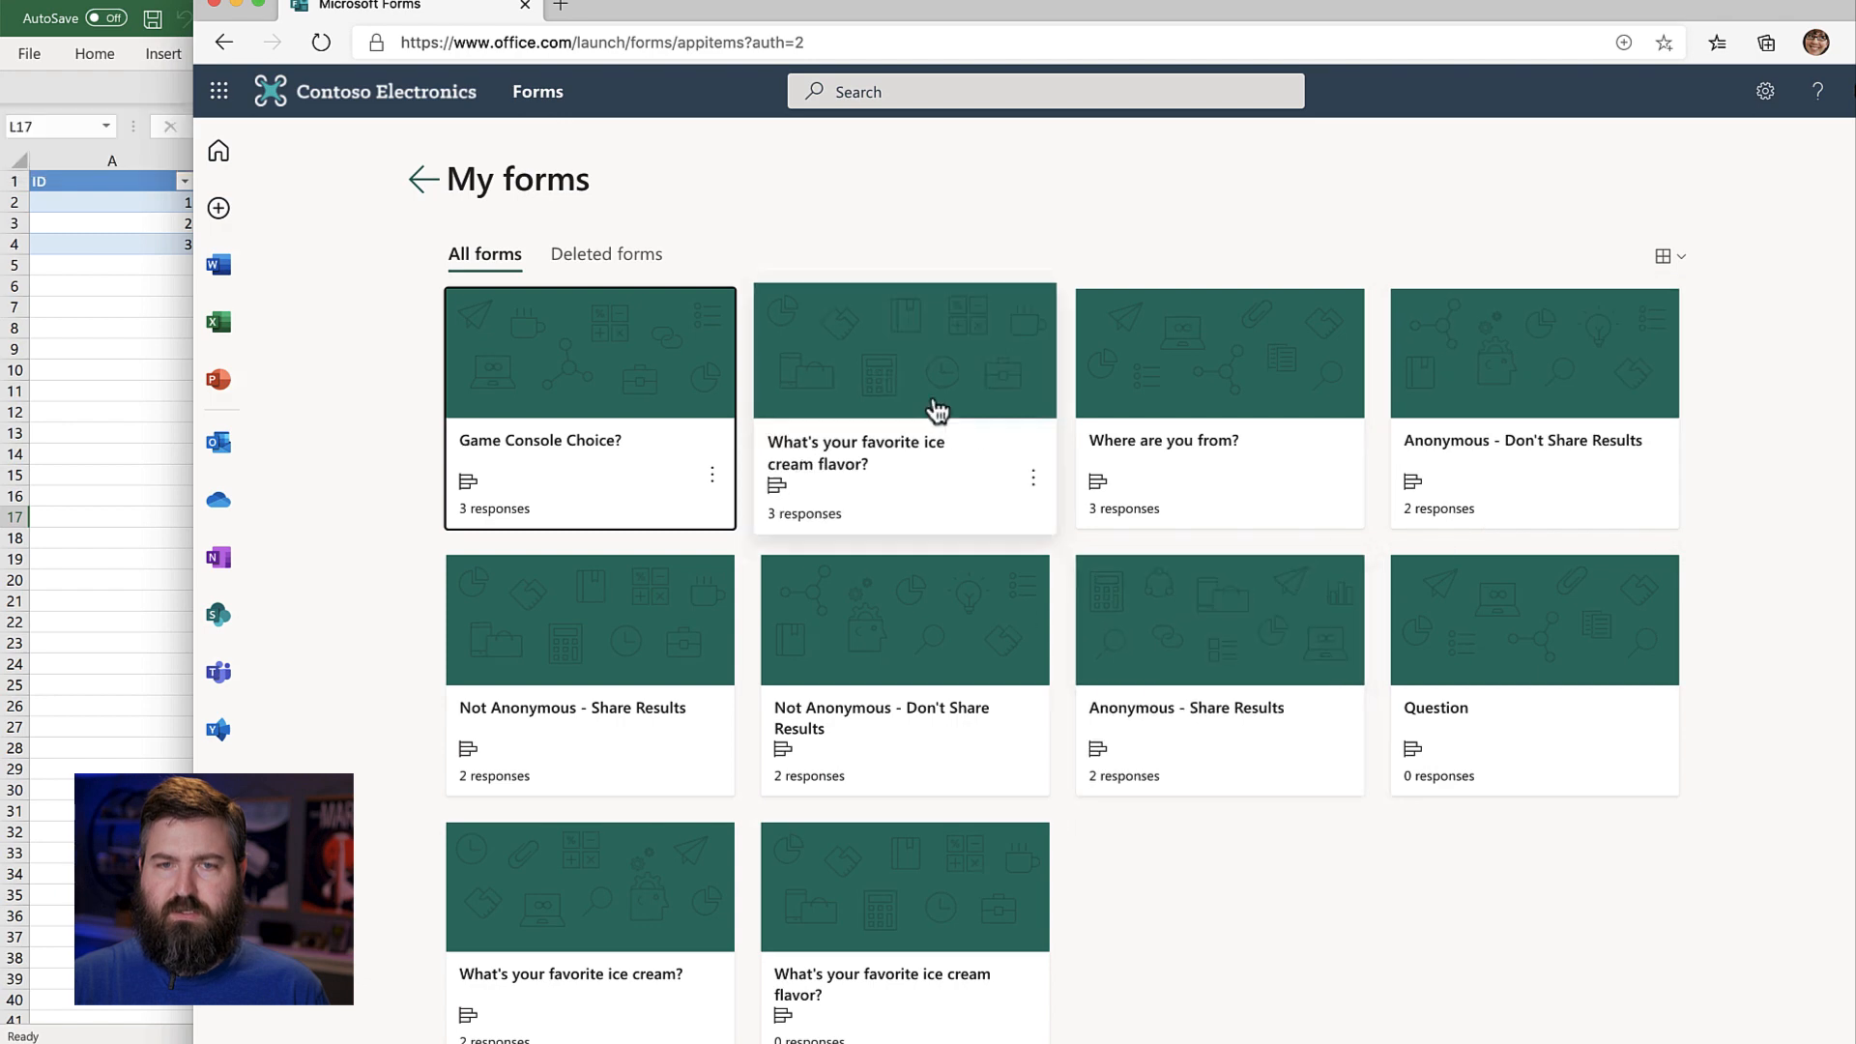
left_click(827, 466)
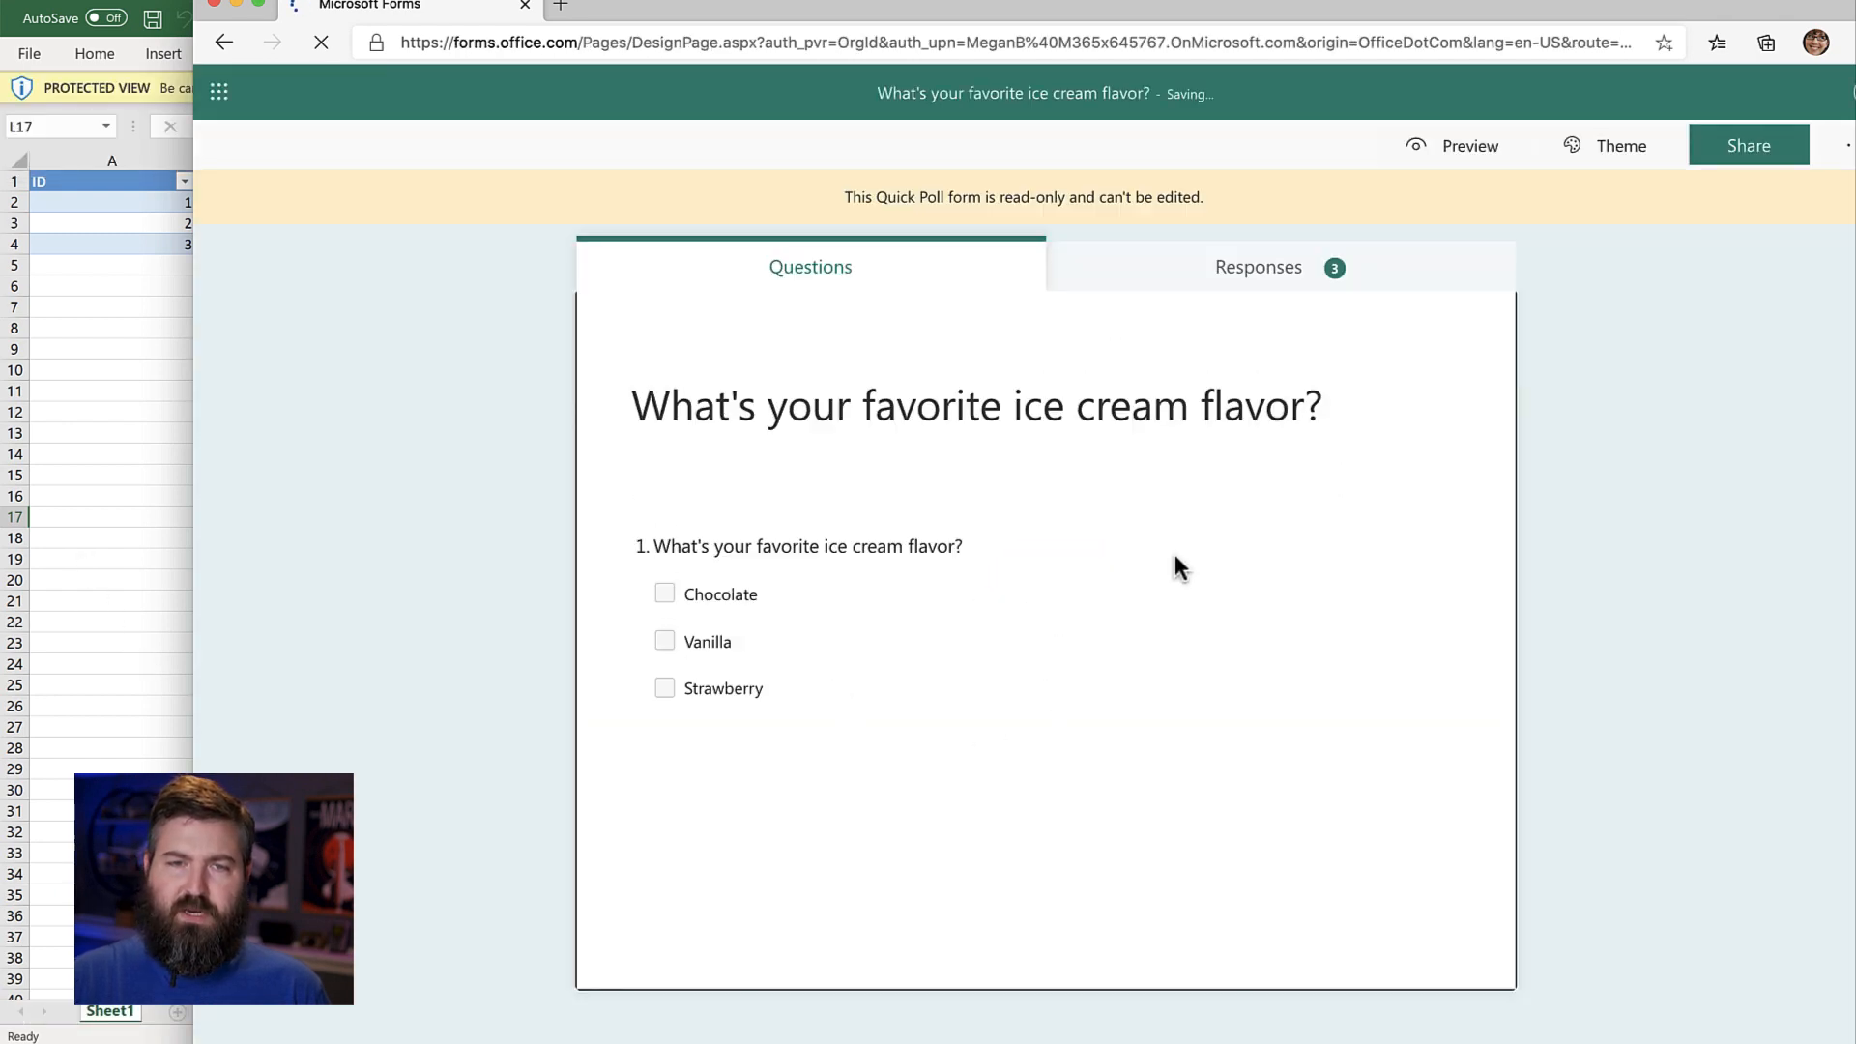
left_click(1235, 303)
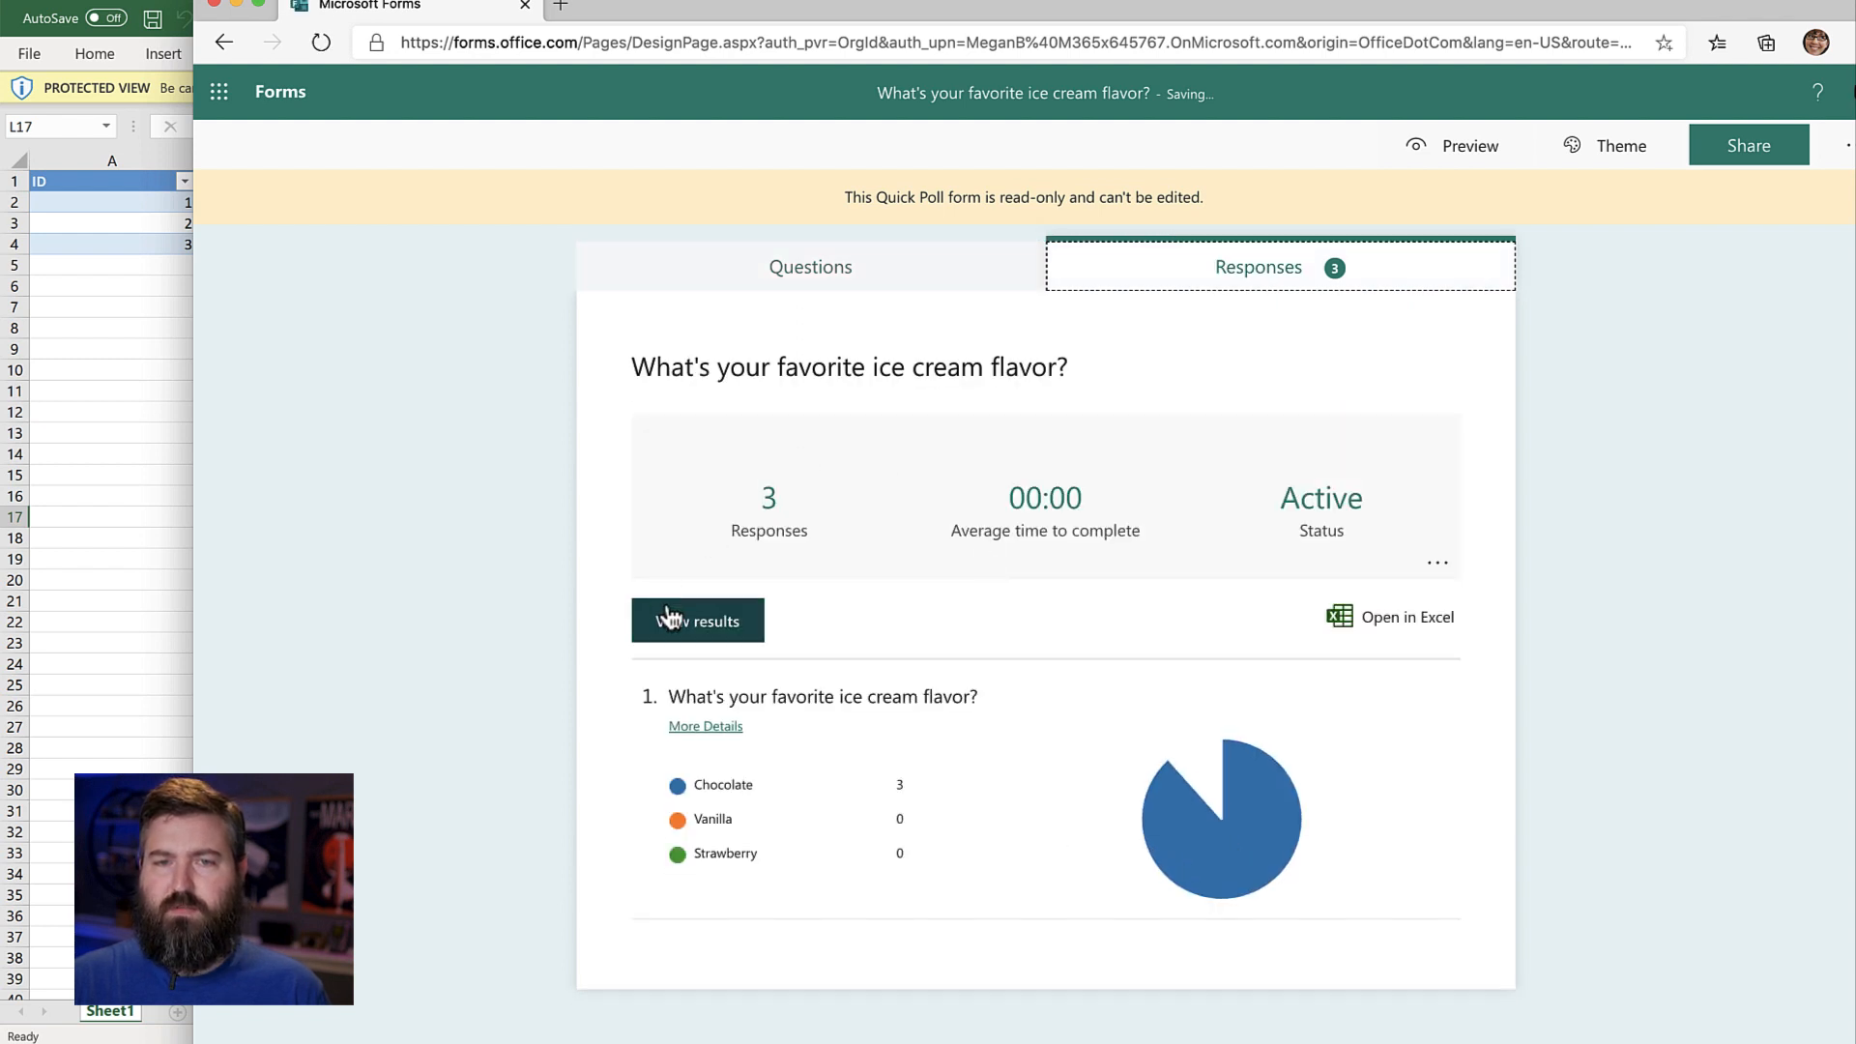
left_click(682, 619)
left_click(1102, 326)
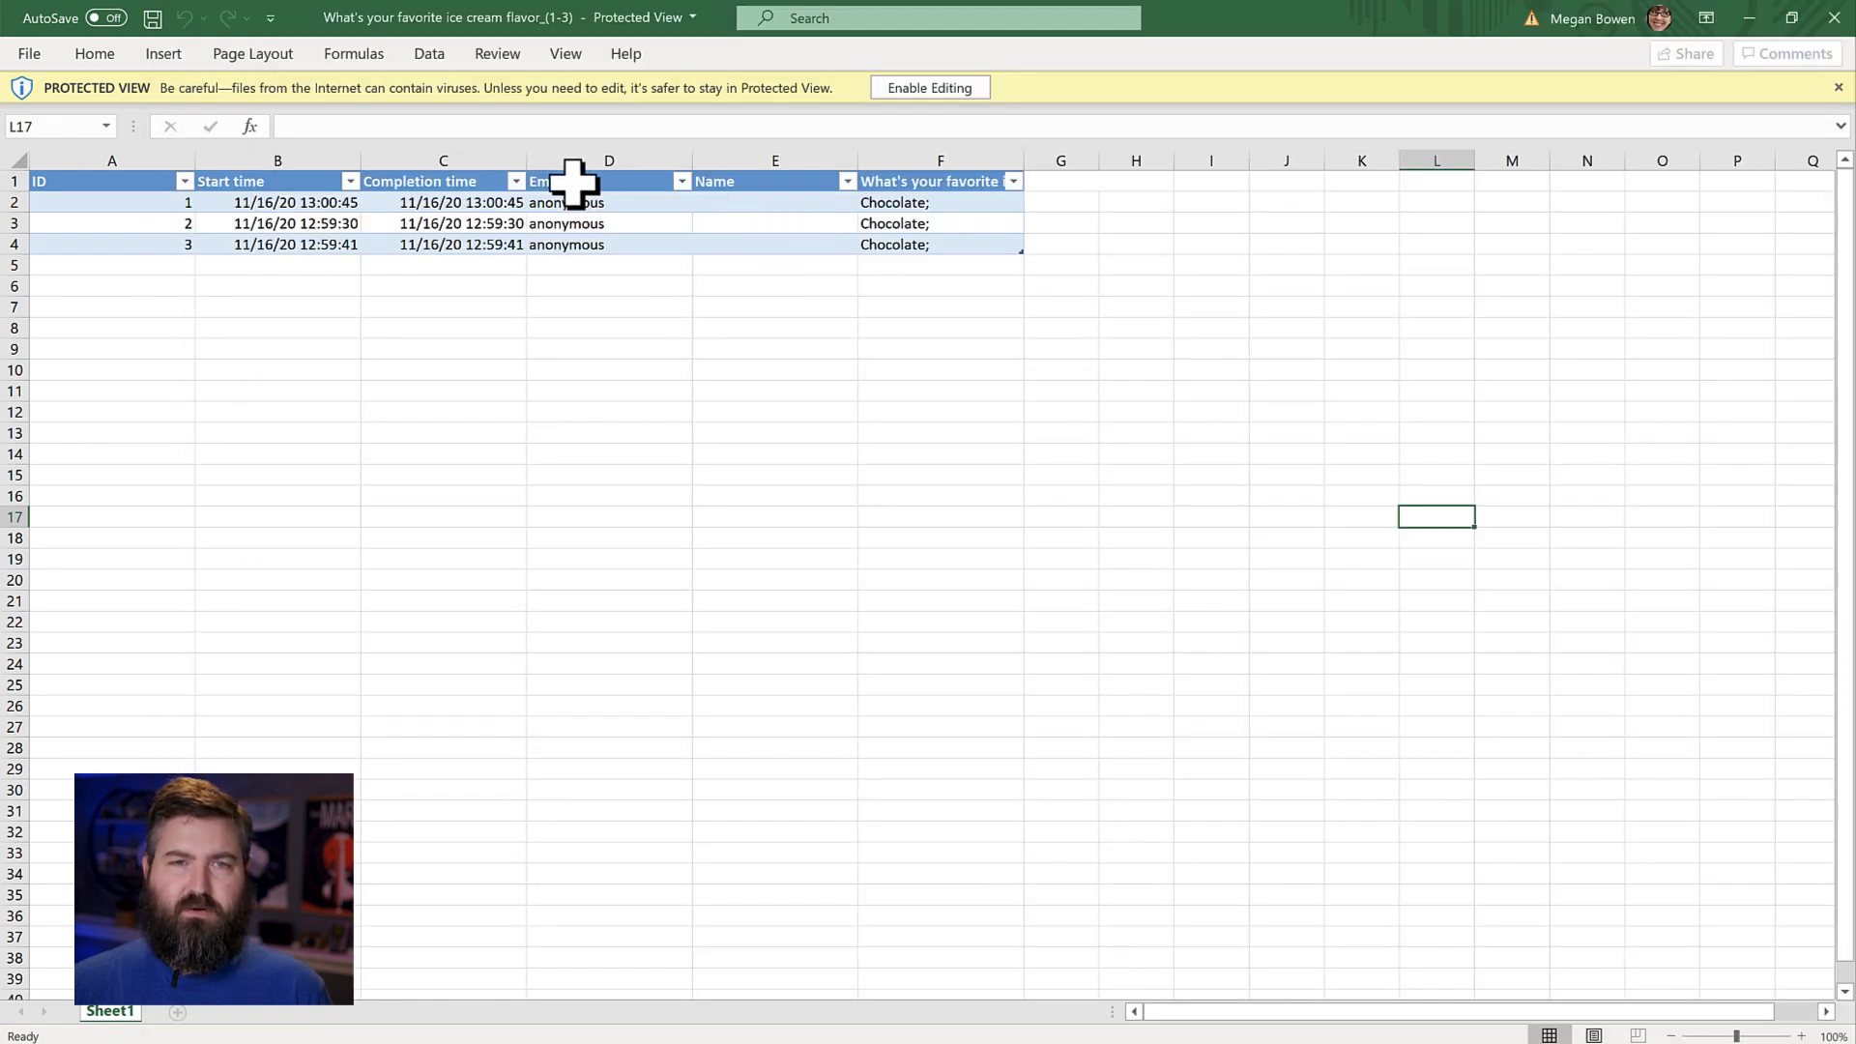
- Examine the Email and answer columns of the exported ice cream workbook, and bring up the "Where are you from_(1-3)" workbook for comparison
left_click(571, 203)
left_click_drag(571, 203, 570, 245)
left_click_drag(898, 202, 928, 265)
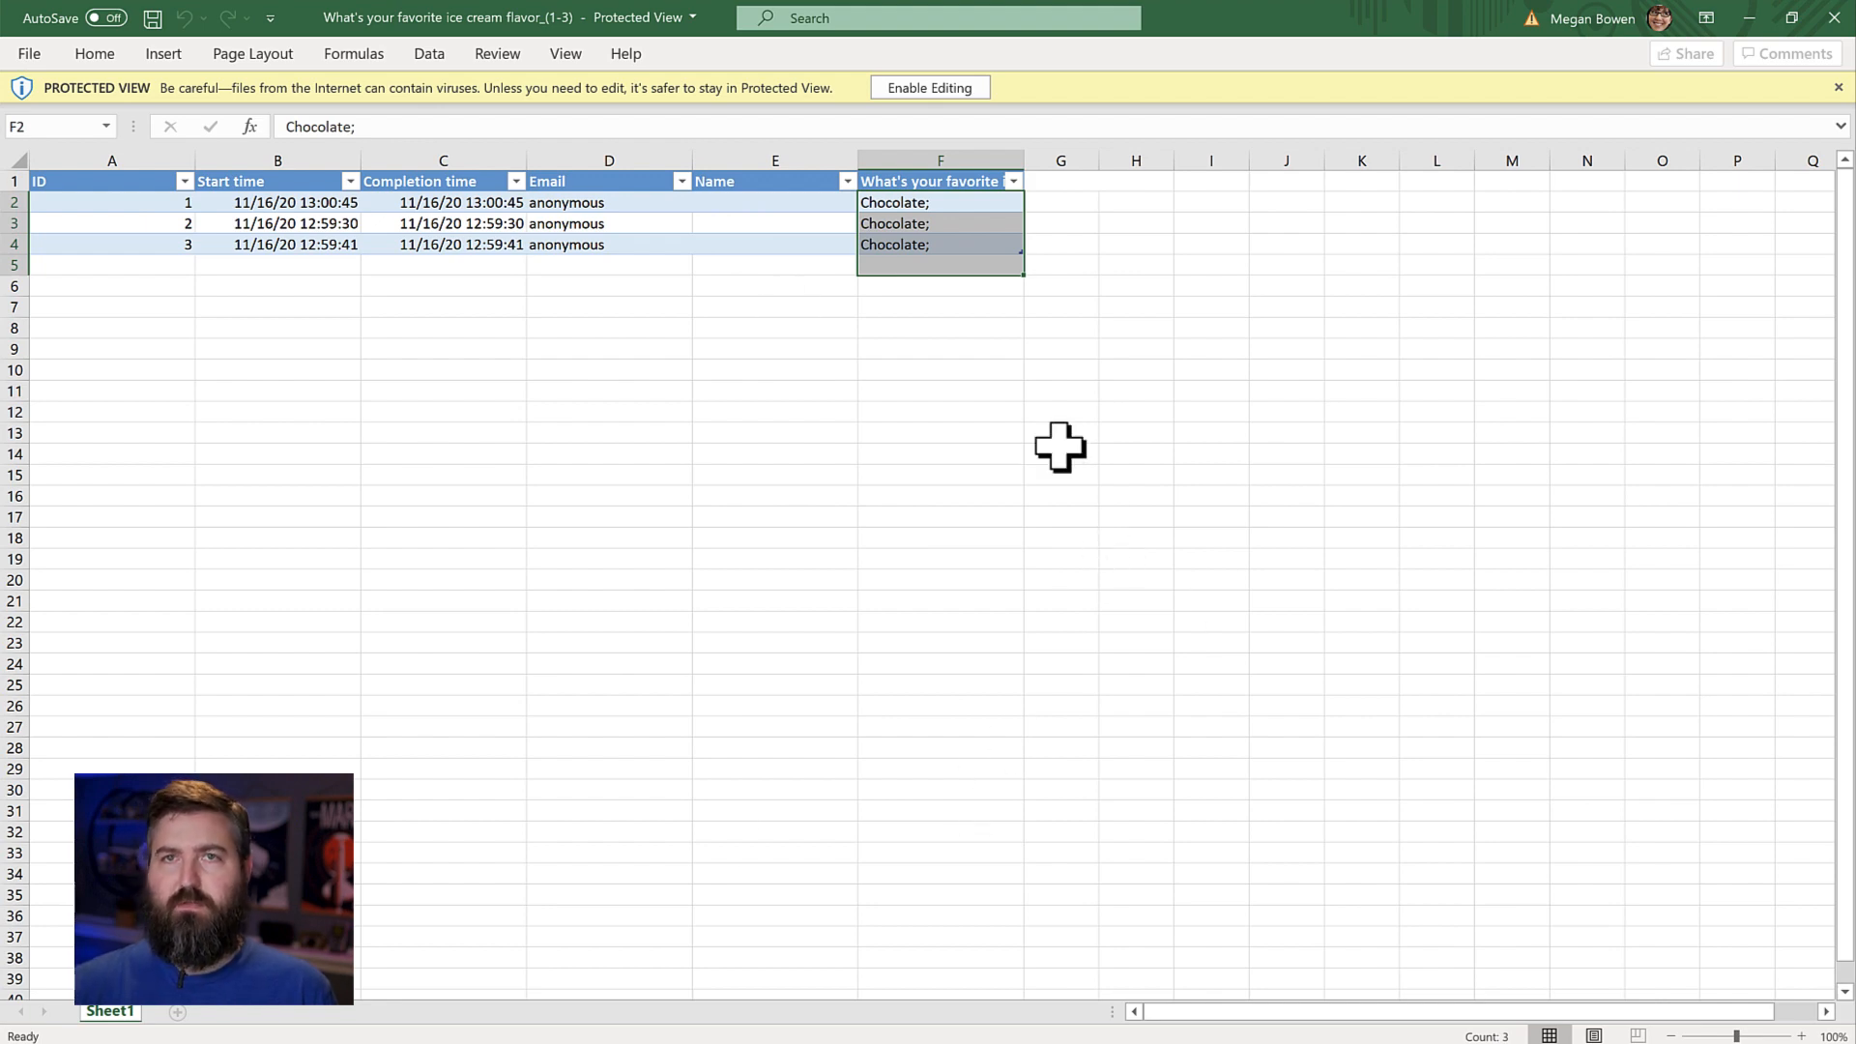
left_click(1749, 18)
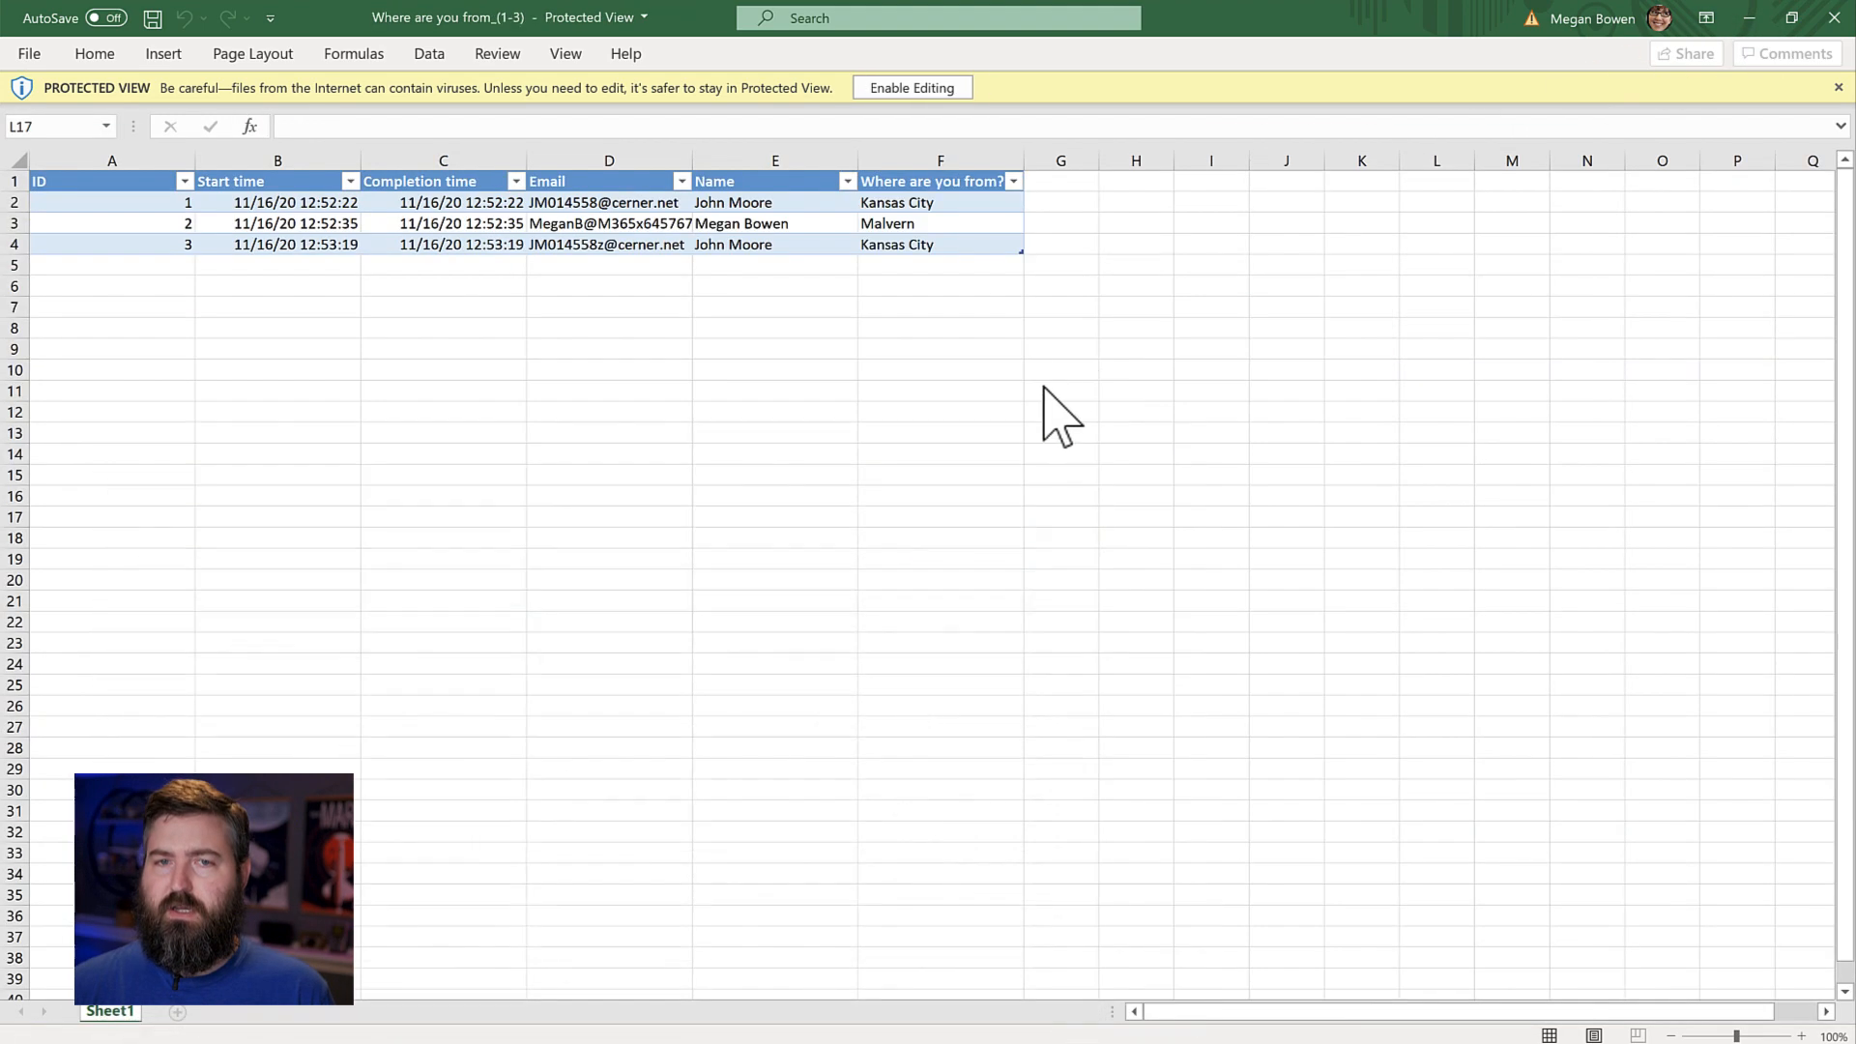